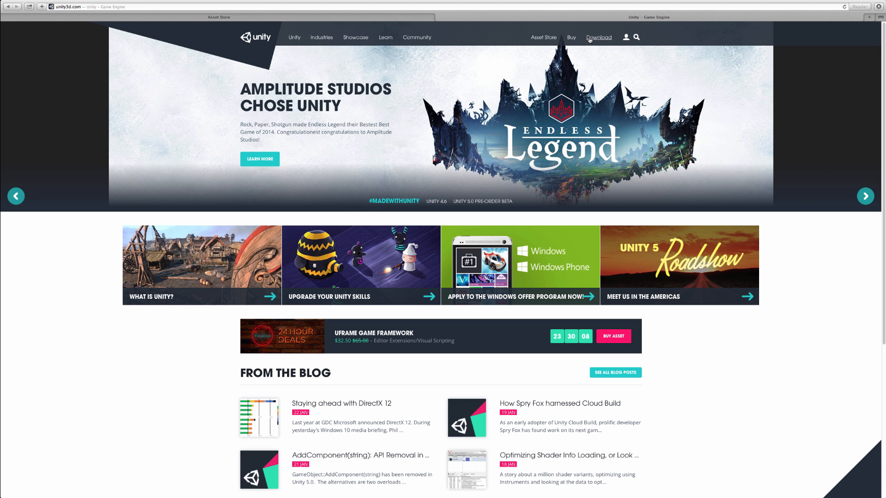
View the Unity Asset Store page and return to the Unity home page.
{"action": "left_click", "coordinate": [394, 19]}
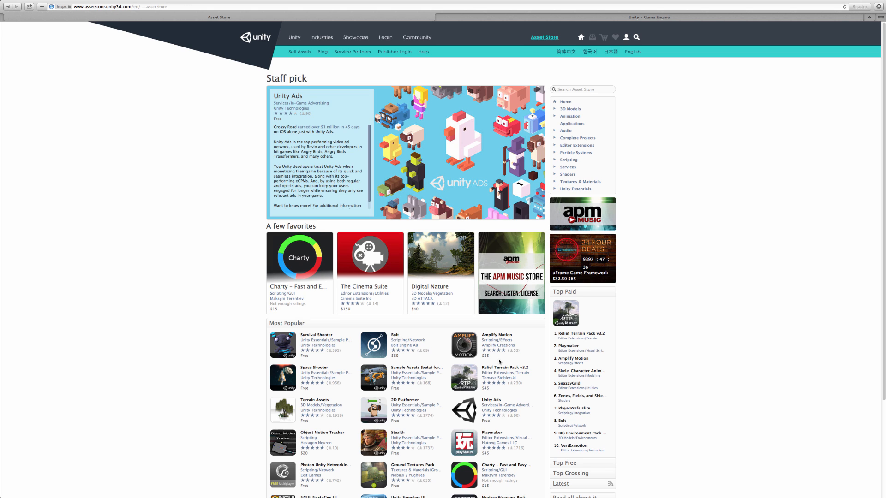
{"action": "left_click", "coordinate": [578, 18]}
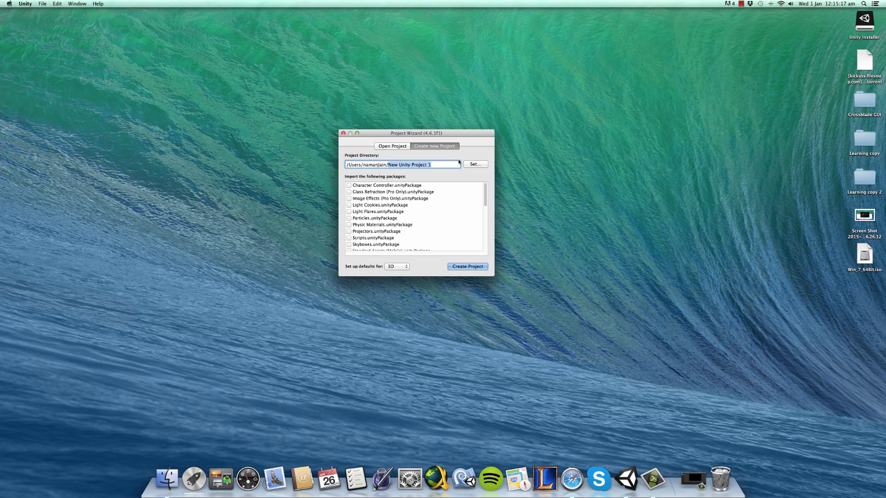
Name the new project folder RPG in the project directory path.
{"action": "left_click", "coordinate": [438, 165]}
{"action": "left_click_drag", "start_coordinate": [437, 165], "coordinate": [387, 164]}
{"action": "type", "text": "RolePlayin"}
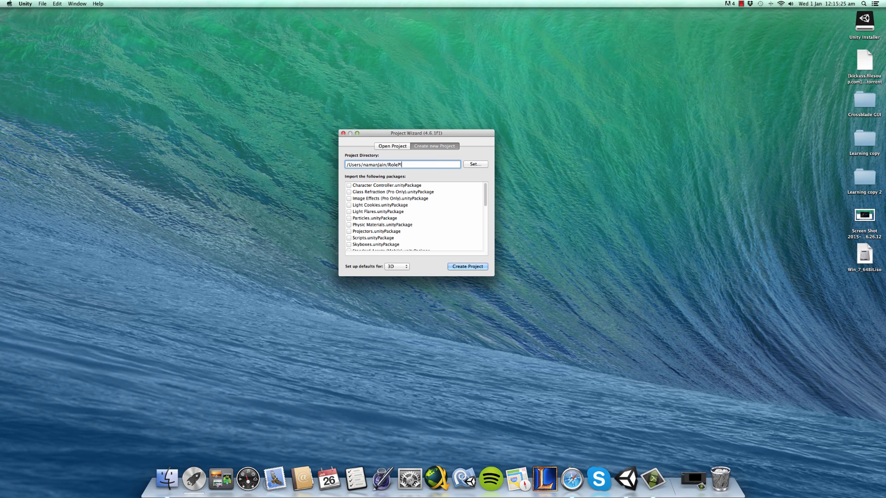
{"action": "key", "text": "BackSpace"}
{"action": "key", "text": "BackSpace"}
{"action": "key", "text": "BackSpace"}
{"action": "key", "text": "BackSpace"}
{"action": "key", "text": "BackSpace"}
{"action": "key", "text": "BackSpace"}
{"action": "key", "text": "BackSpace"}
{"action": "key", "text": "BackSpace"}
{"action": "key", "text": "BackSpace"}
{"action": "type", "text": "PG"}
Keep the project defaults set to 3D and create the project without importing any packages.
{"action": "left_click", "coordinate": [395, 268]}
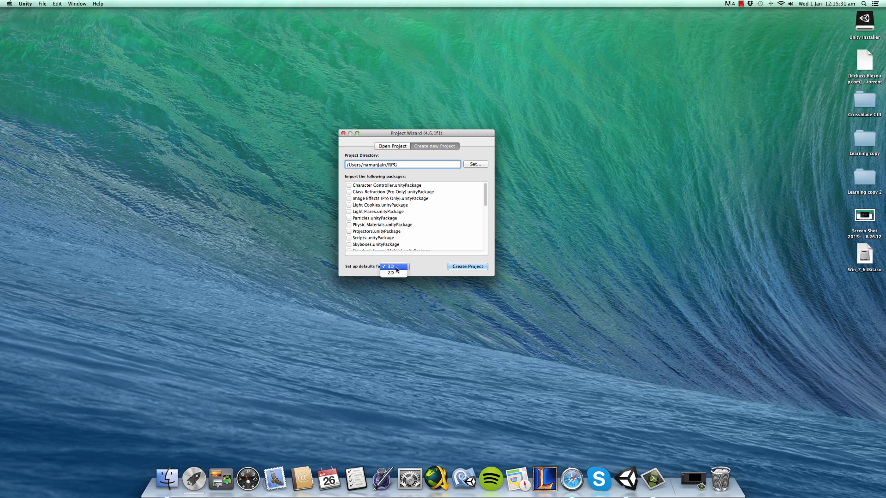
{"action": "left_click", "coordinate": [395, 267]}
{"action": "left_click", "coordinate": [395, 268]}
{"action": "left_click", "coordinate": [394, 267]}
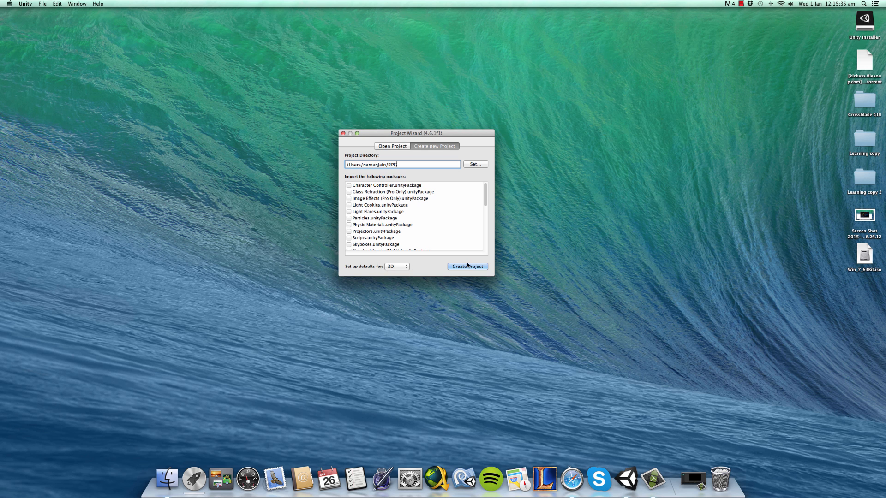
{"action": "scroll", "coordinate": [467, 237], "scroll_direction": "down", "scroll_amount": 3}
{"action": "scroll", "coordinate": [467, 237], "scroll_direction": "up", "scroll_amount": 3}
{"action": "left_click", "coordinate": [457, 268]}
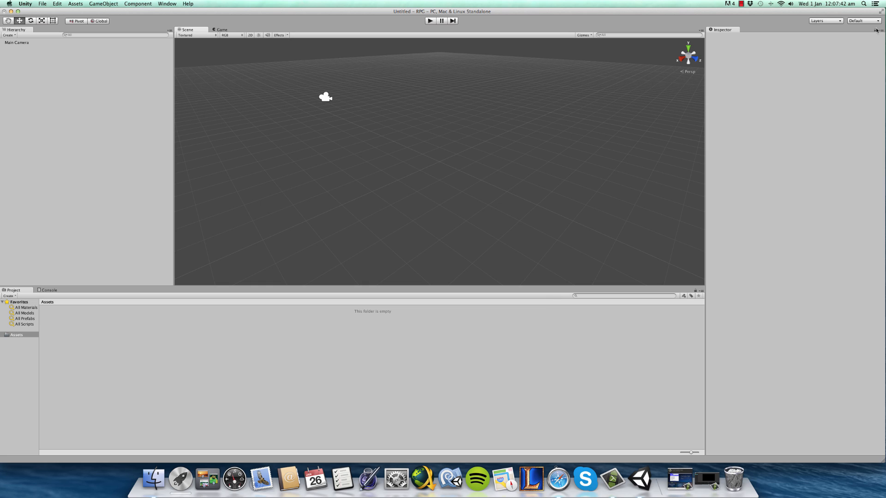
Apply the Default window layout to the editor.
{"action": "left_click", "coordinate": [859, 21]}
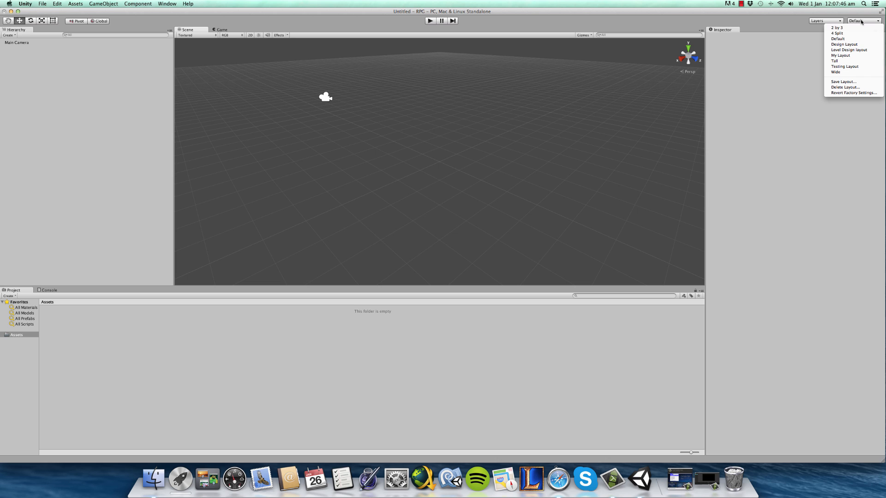
{"action": "left_click", "coordinate": [858, 38]}
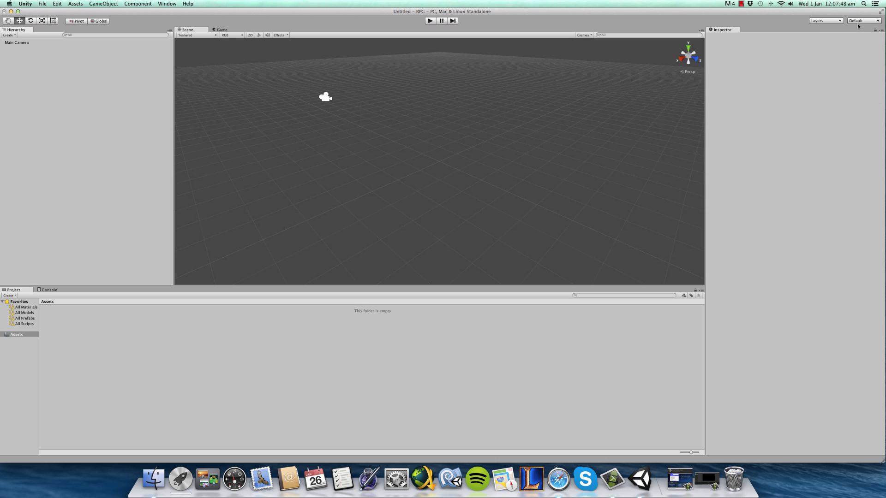
{"action": "scroll", "coordinate": [515, 123], "scroll_direction": "up", "scroll_amount": 2}
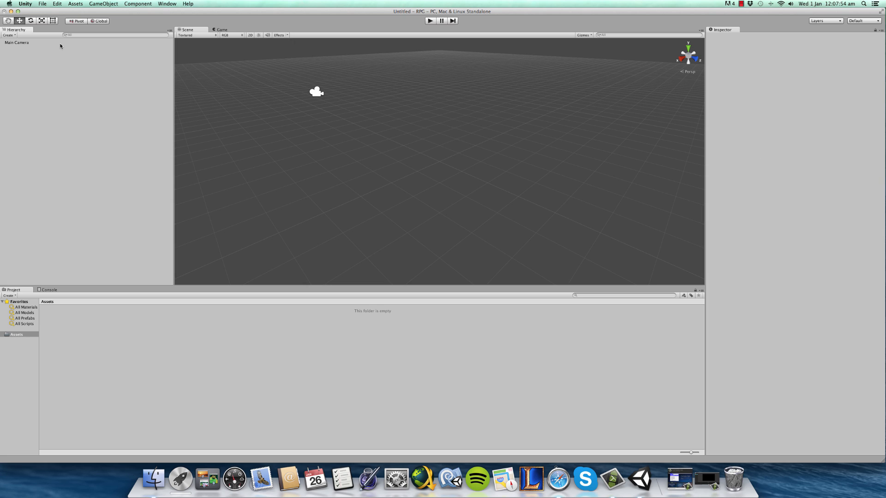
{"action": "scroll", "coordinate": [557, 90], "scroll_direction": "down", "scroll_amount": 2}
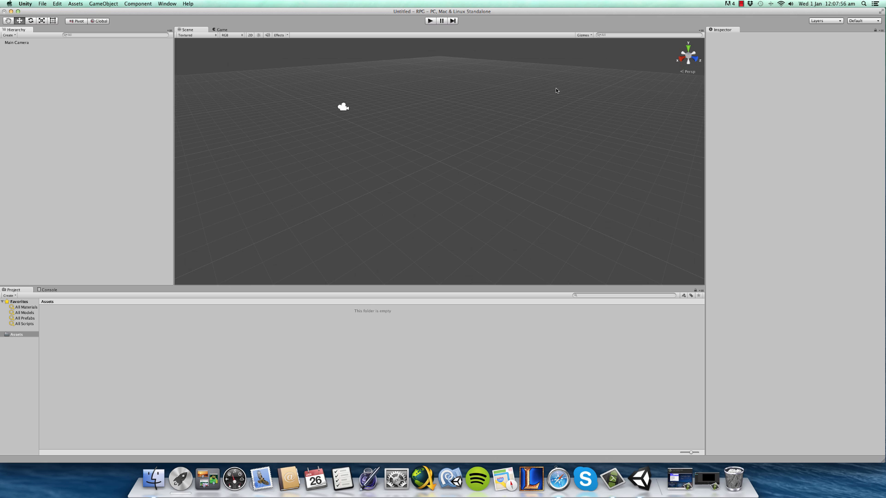
Frame the Main Camera in the scene and move it along the Z axis to about -9.79.
{"action": "double_click", "coordinate": [21, 42]}
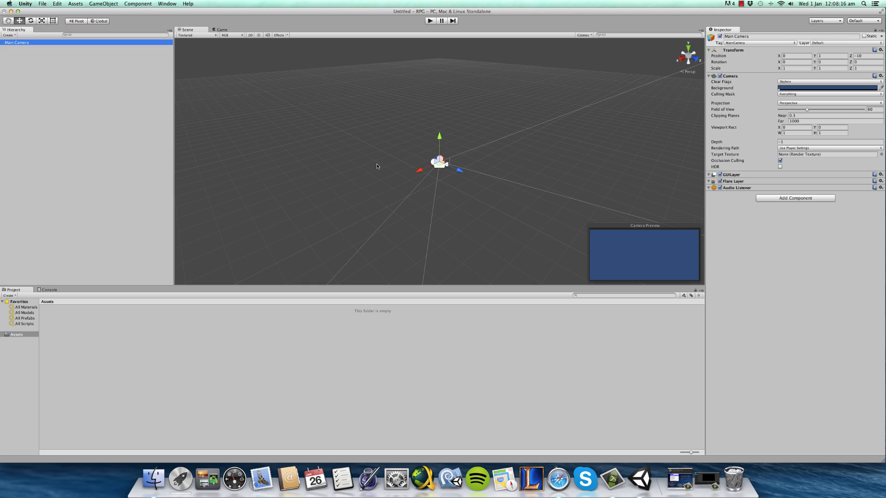
{"action": "left_click_drag", "start_coordinate": [467, 178], "coordinate": [463, 178]}
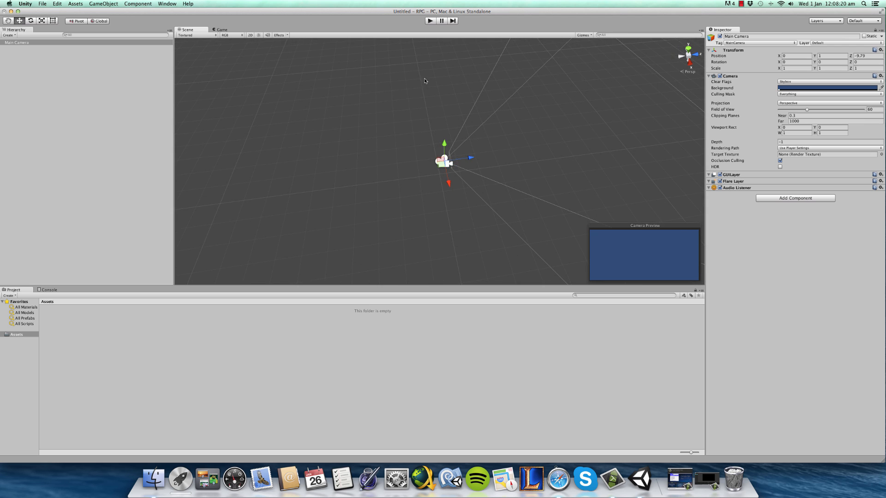
{"action": "left_click_drag", "start_coordinate": [418, 203], "coordinate": [442, 138], "text": "alt"}
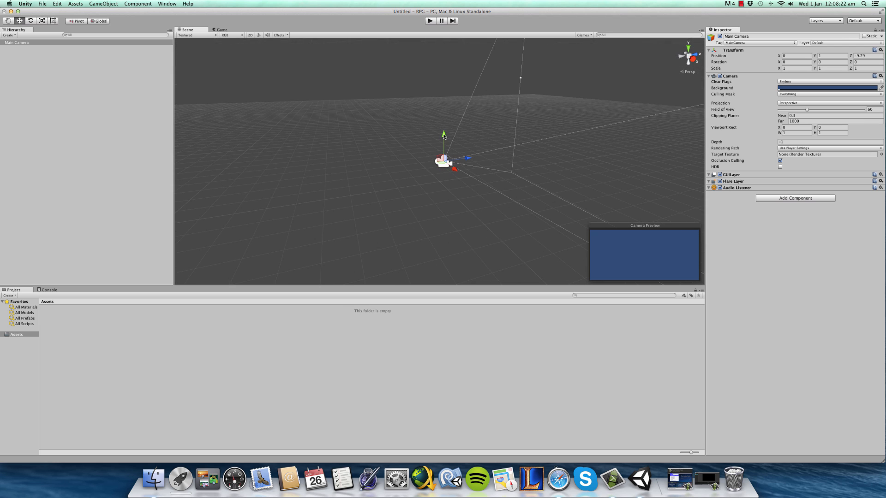
Check the camera's output in the Game view, return to the Scene view and reselect the Main Camera.
{"action": "left_click", "coordinate": [223, 29]}
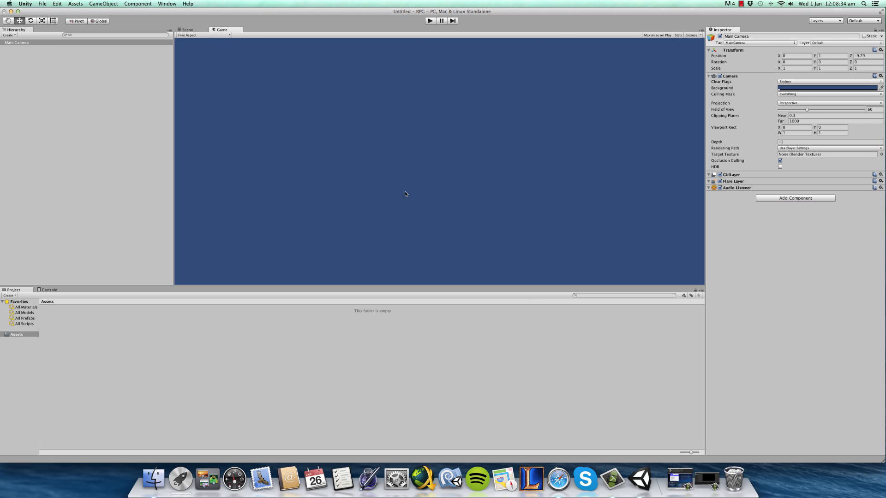
{"action": "left_click", "coordinate": [194, 33]}
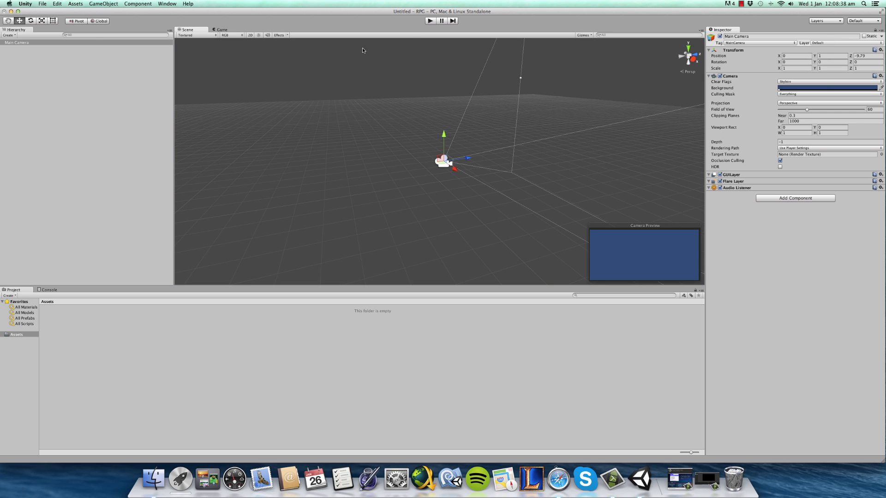
{"action": "left_click", "coordinate": [94, 42]}
{"action": "left_click", "coordinate": [88, 49]}
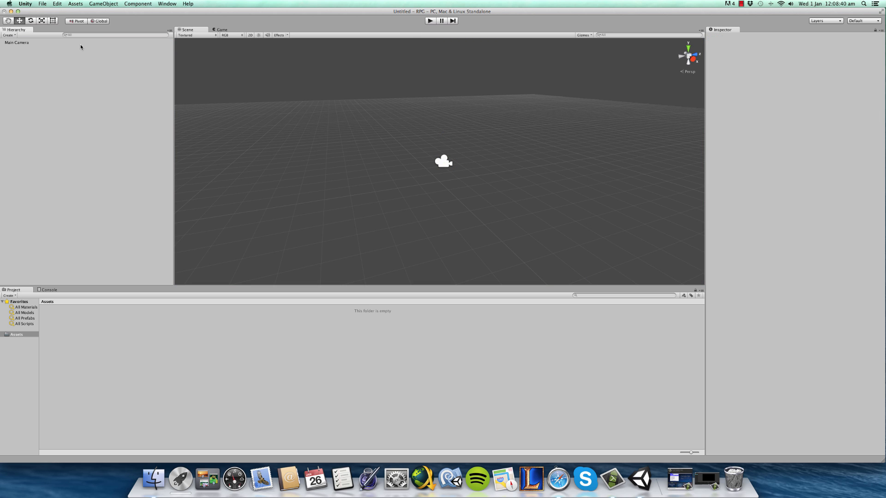
{"action": "left_click", "coordinate": [81, 42]}
{"action": "left_click_drag", "start_coordinate": [378, 185], "coordinate": [482, 191], "text": "alt"}
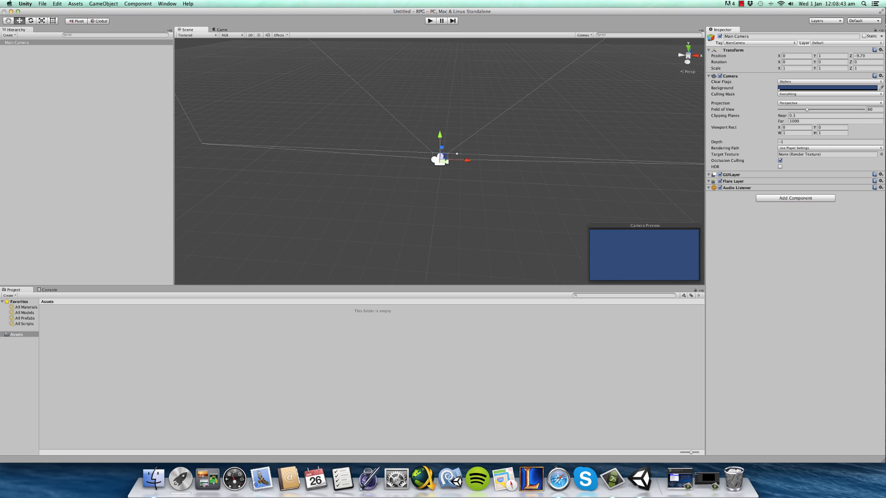
Collapse the Main Camera's Audio Listener, Flare Layer and GUILayer components and bring up the Console.
{"action": "left_click", "coordinate": [708, 188]}
{"action": "left_click", "coordinate": [708, 181]}
{"action": "left_click", "coordinate": [708, 175]}
{"action": "left_click", "coordinate": [16, 292]}
{"action": "left_click", "coordinate": [48, 291]}
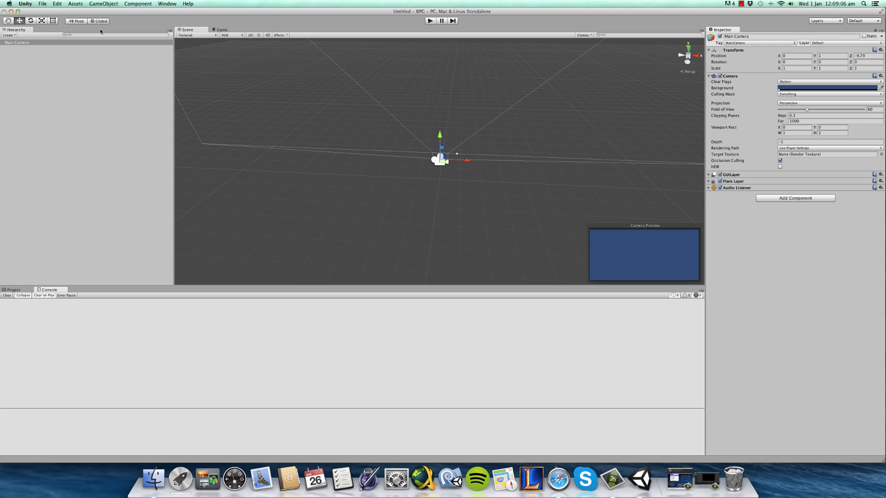
{"action": "mouse_move", "coordinate": [346, 133]}
{"action": "left_mouse_down", "text": "alt"}
{"action": "mouse_move", "coordinate": [237, 109]}
{"action": "mouse_move", "coordinate": [368, 129]}
{"action": "mouse_move", "coordinate": [331, 131]}
{"action": "left_mouse_up", "text": "alt"}
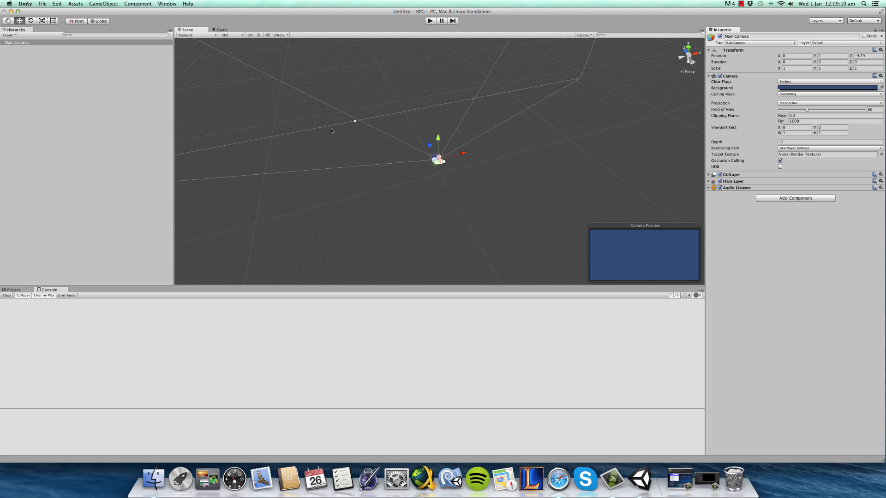
Try the Hierarchy in several positions and dock it between the Scene view and the Inspector.
{"action": "left_click_drag", "start_coordinate": [17, 29], "coordinate": [662, 178]}
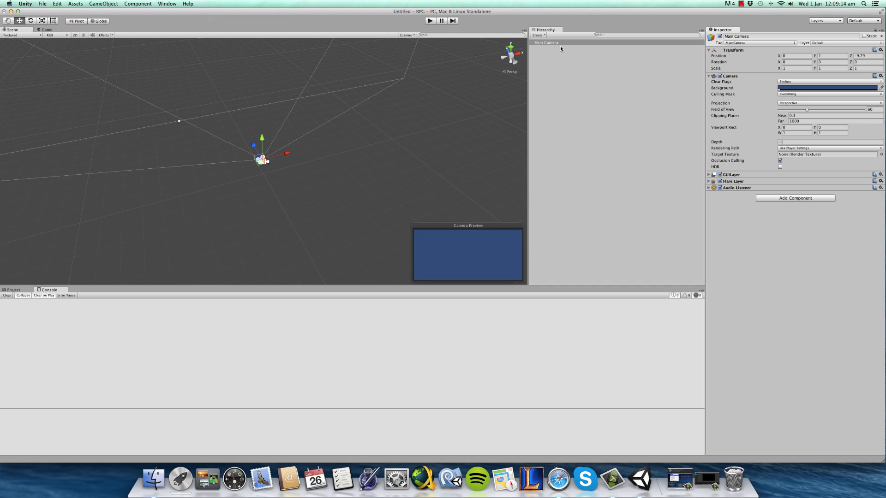
{"action": "left_click_drag", "start_coordinate": [542, 29], "coordinate": [594, 101]}
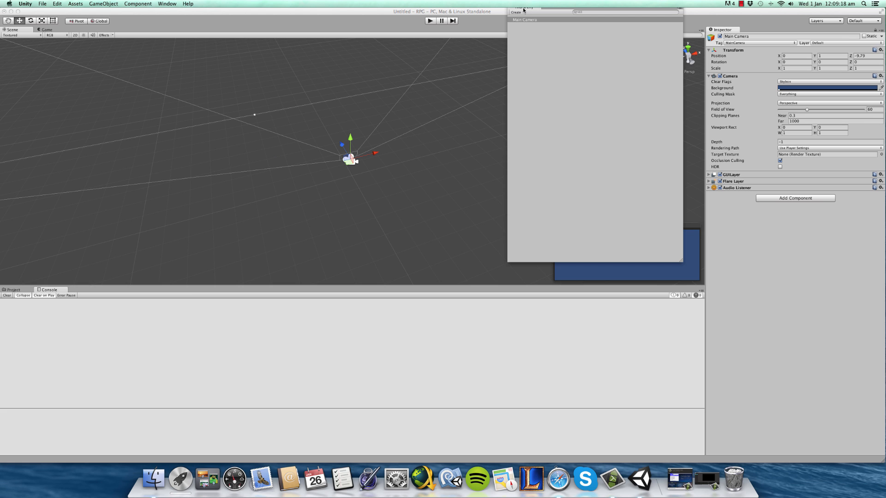
{"action": "left_click_drag", "start_coordinate": [524, 10], "coordinate": [141, 276]}
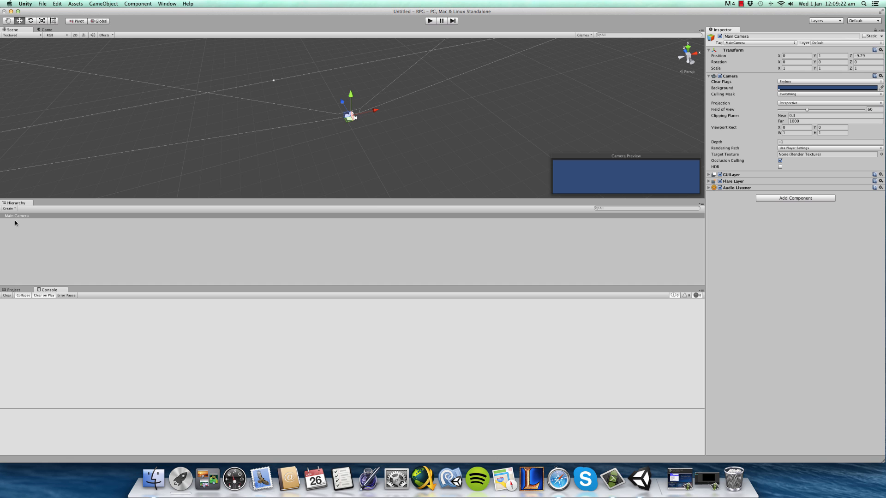
{"action": "left_click_drag", "start_coordinate": [46, 202], "coordinate": [653, 71]}
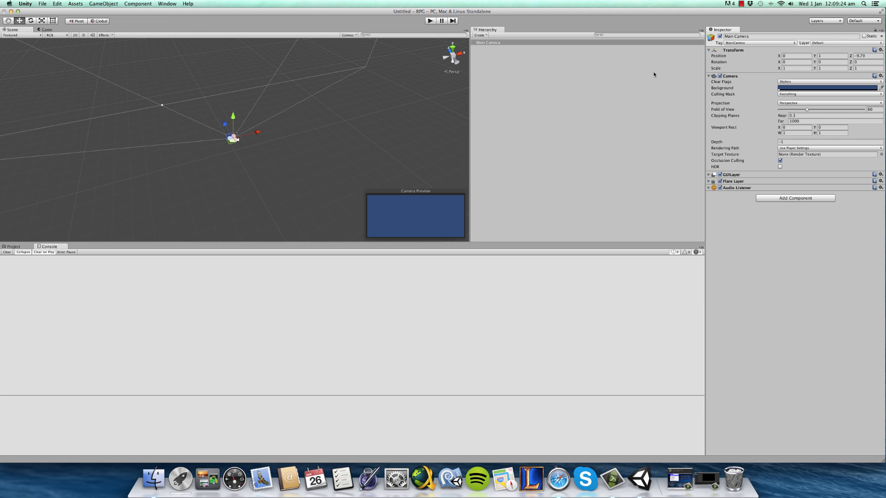
Enlarge the Scene view by shrinking the Console's height and narrowing the Hierarchy and Inspector.
{"action": "left_click_drag", "start_coordinate": [442, 241], "coordinate": [433, 359]}
{"action": "left_click_drag", "start_coordinate": [427, 14], "coordinate": [429, 14]}
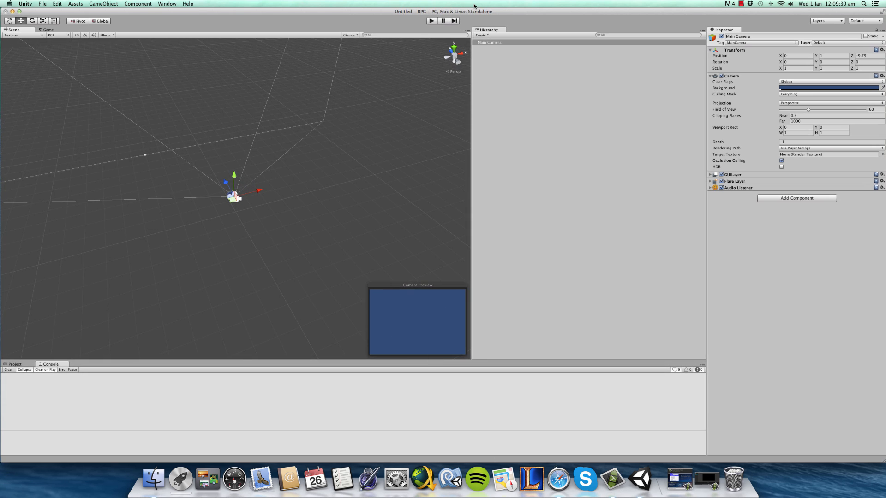
{"action": "left_click_drag", "start_coordinate": [470, 76], "coordinate": [582, 98]}
{"action": "left_click_drag", "start_coordinate": [707, 118], "coordinate": [714, 117]}
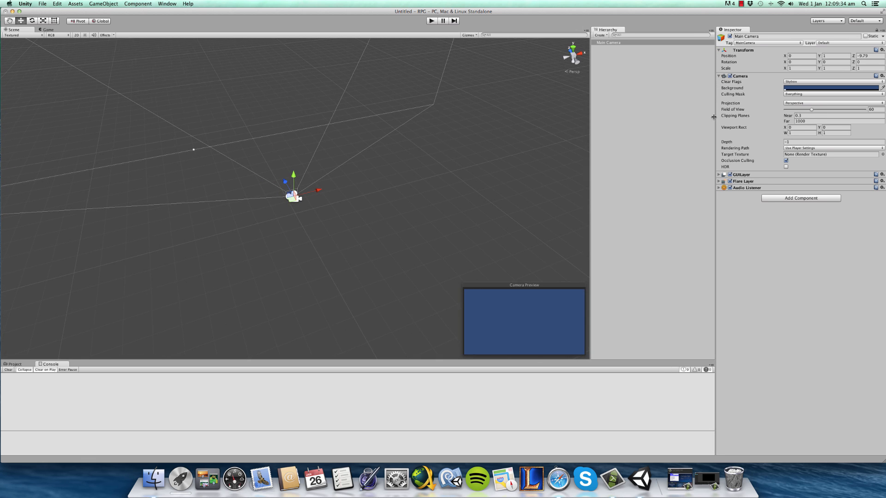
{"action": "left_click_drag", "start_coordinate": [318, 11], "coordinate": [317, 9]}
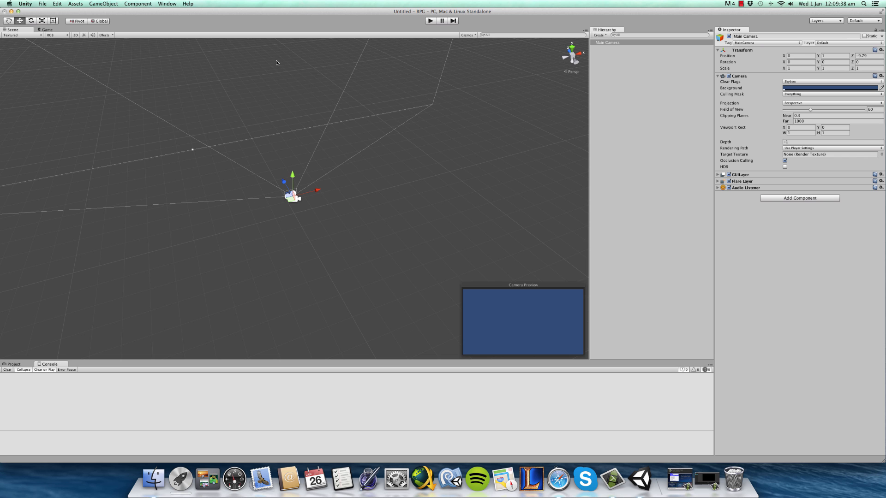
Add a 3D Terrain object to the scene and frame it in the Scene view.
{"action": "left_click_drag", "start_coordinate": [276, 65], "coordinate": [393, 142], "text": "alt"}
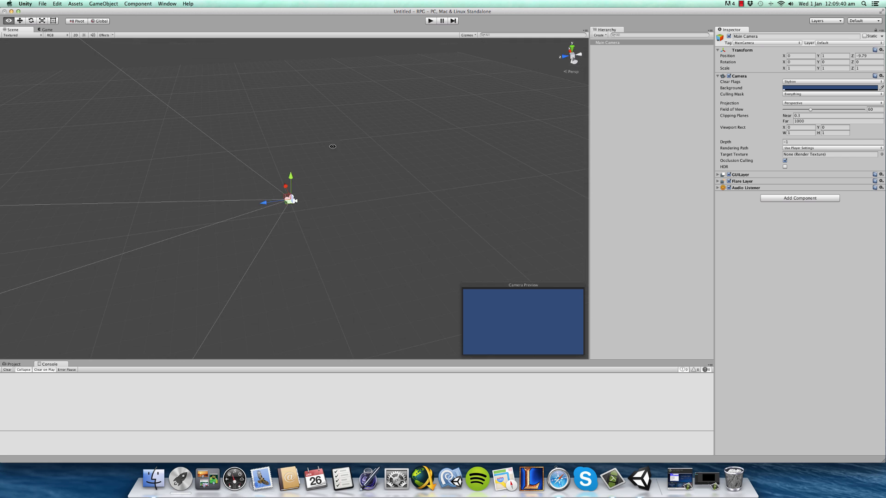
{"action": "left_click_drag", "start_coordinate": [332, 147], "coordinate": [201, 160], "text": "alt"}
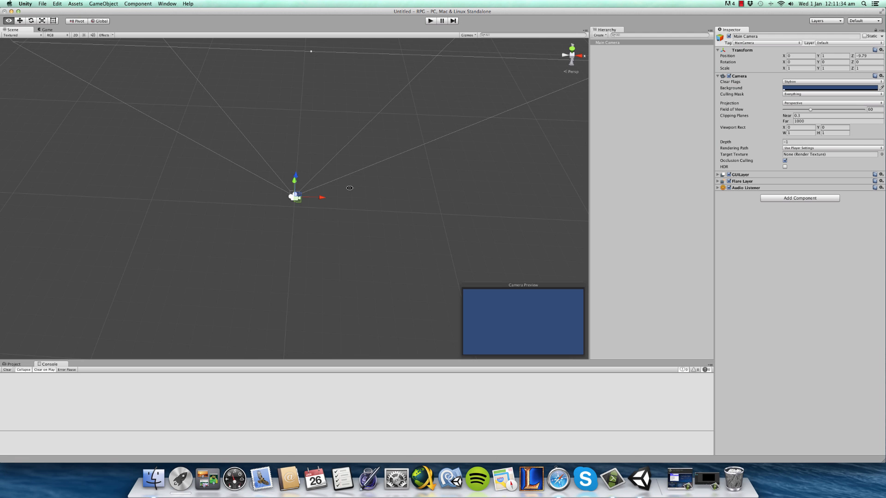
{"action": "left_click_drag", "start_coordinate": [350, 188], "coordinate": [268, 144], "text": "alt"}
{"action": "left_click", "coordinate": [104, 3]}
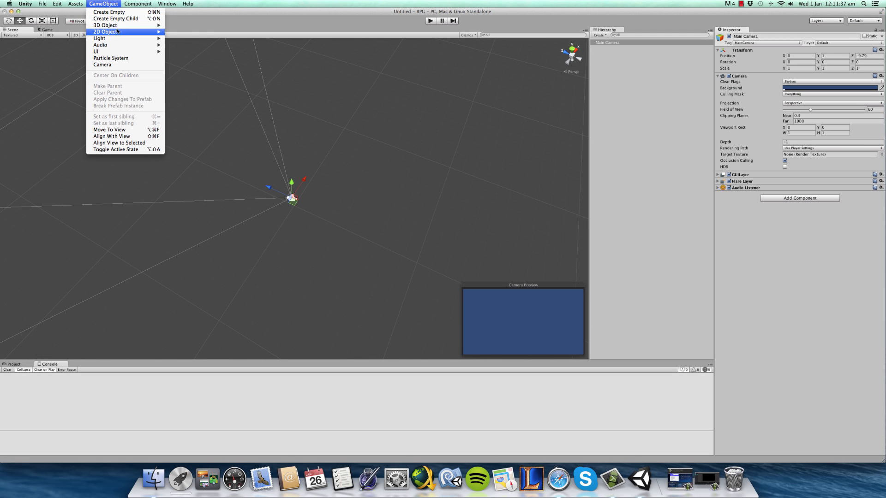
{"action": "mouse_move", "coordinate": [123, 25]}
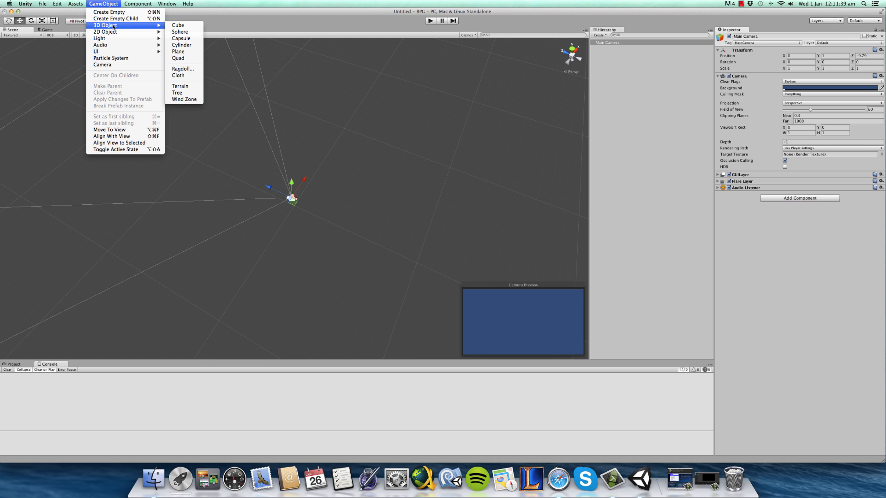
{"action": "left_click", "coordinate": [195, 87]}
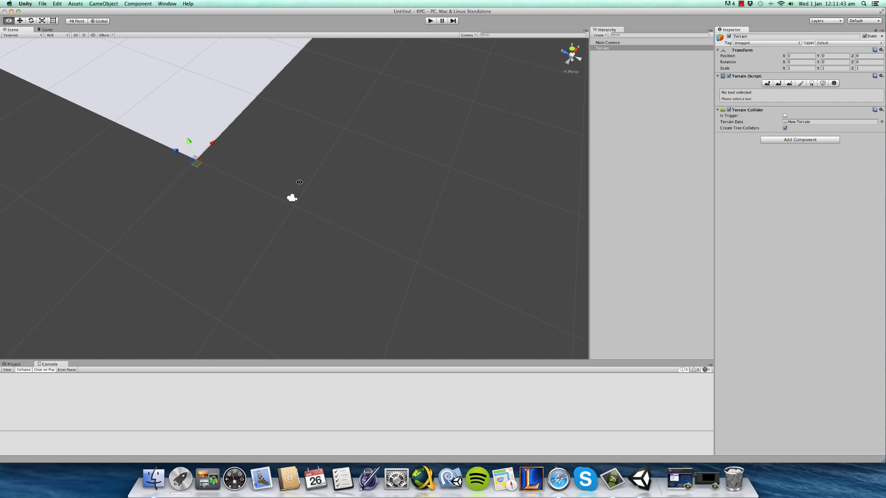
{"action": "double_click", "coordinate": [602, 48]}
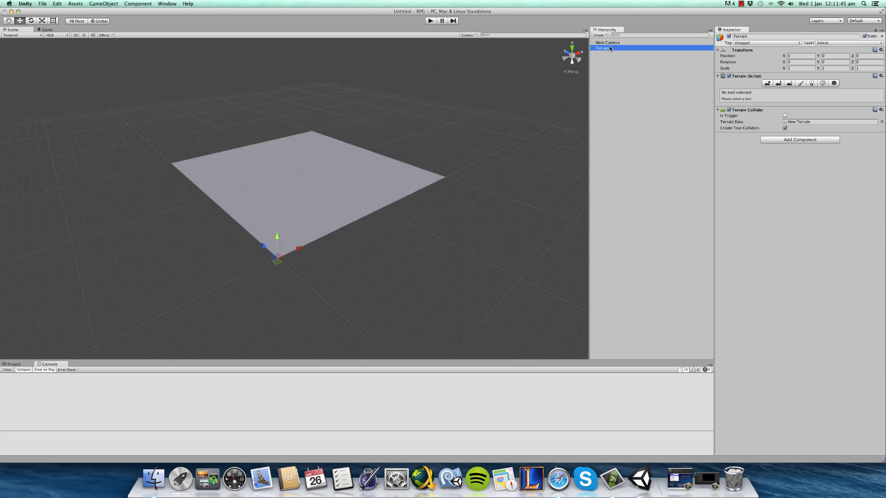
Open the Terrain Settings and set the terrain's width and length to 500 each.
{"action": "scroll", "coordinate": [323, 175], "scroll_direction": "up", "scroll_amount": 5}
{"action": "left_click_drag", "start_coordinate": [299, 198], "coordinate": [28, 245], "text": "alt"}
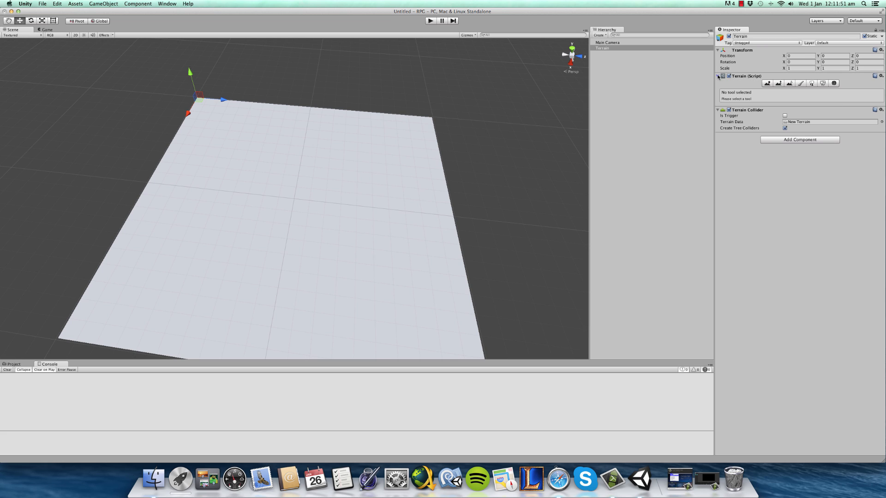
{"action": "left_click", "coordinate": [834, 84]}
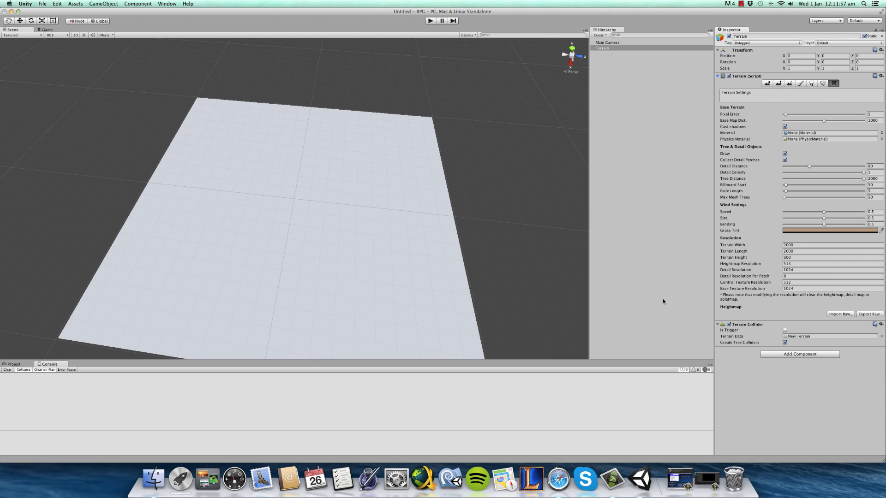
{"action": "scroll", "coordinate": [378, 178], "scroll_direction": "up", "scroll_amount": 2}
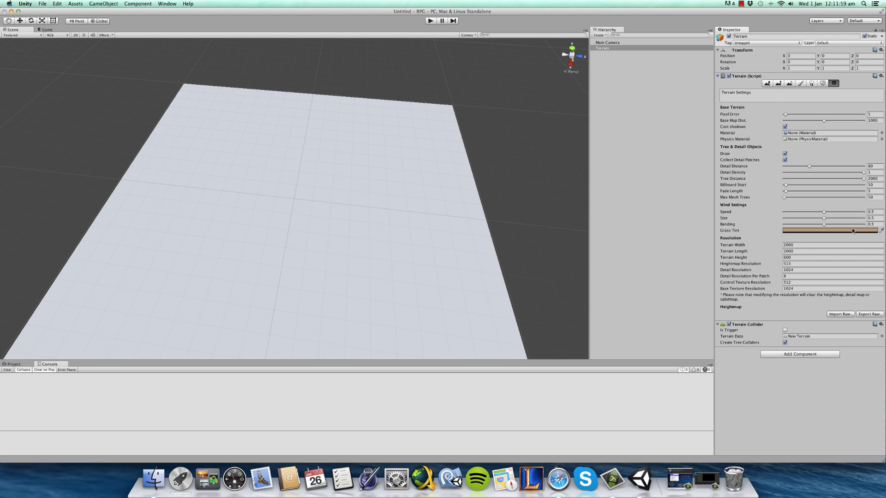
{"action": "scroll", "coordinate": [510, 220], "scroll_direction": "down", "scroll_amount": 1}
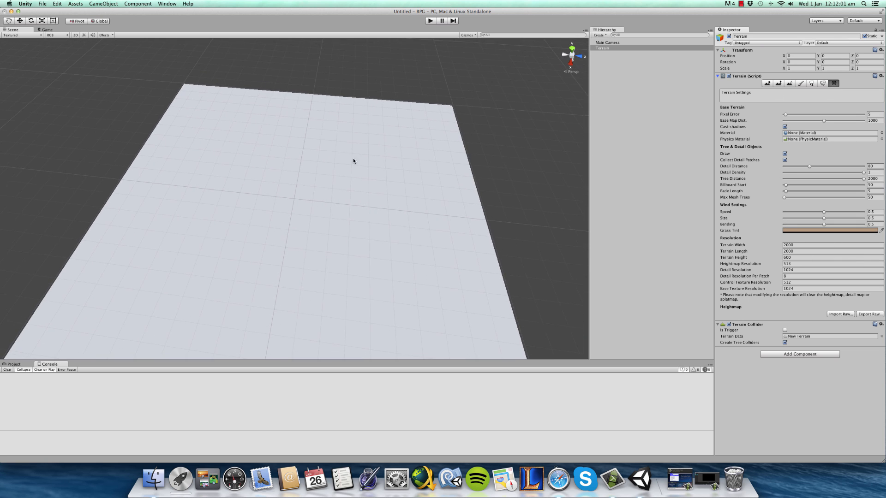
{"action": "scroll", "coordinate": [289, 152], "scroll_direction": "down", "scroll_amount": 1}
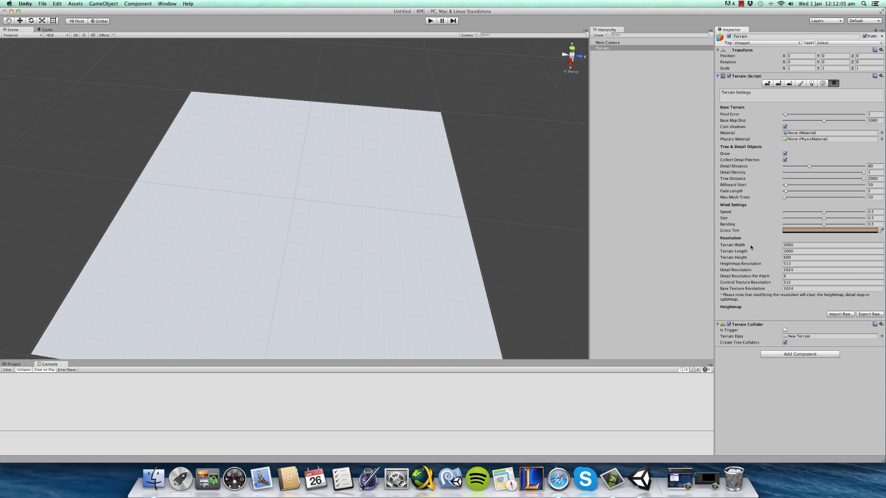
{"action": "left_click", "coordinate": [801, 246]}
{"action": "type", "text": "500"}
{"action": "key", "text": "Tab"}
{"action": "type", "text": "5"}
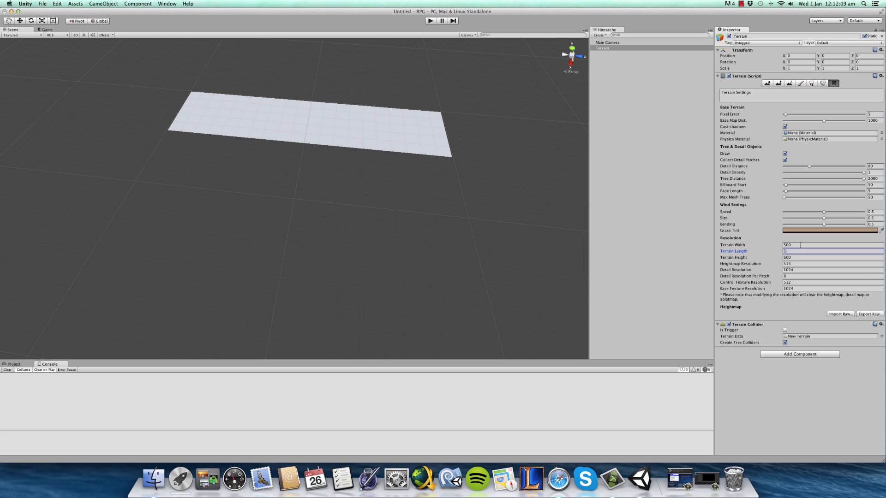
{"action": "type", "text": "00"}
{"action": "key", "text": "Return"}
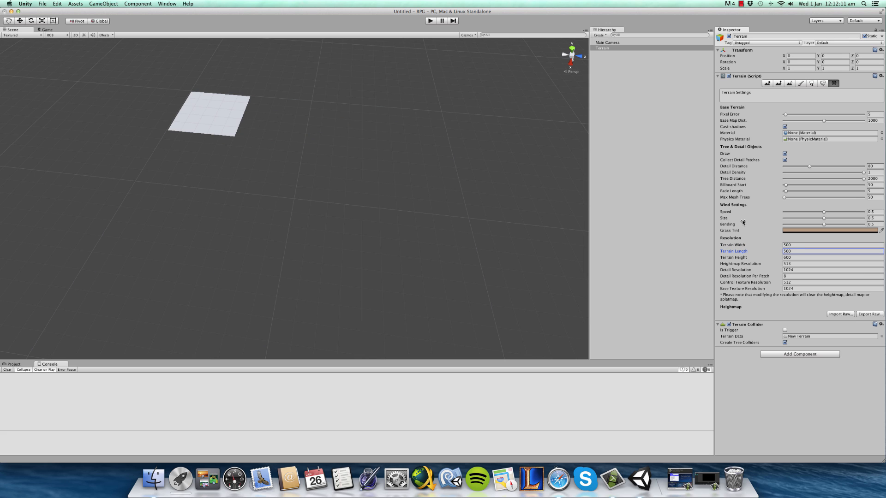
Frame the Main Camera and the Terrain alternately in the Scene view to compare their positions.
{"action": "double_click", "coordinate": [608, 42]}
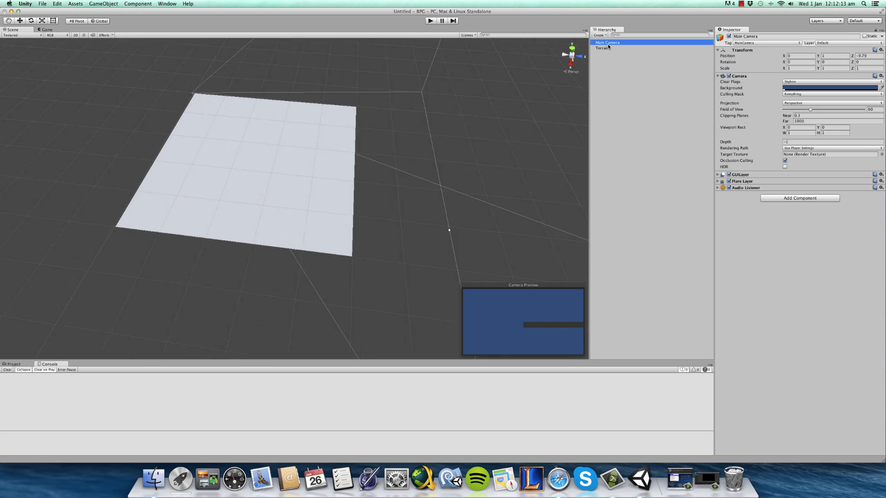
{"action": "double_click", "coordinate": [609, 48]}
{"action": "double_click", "coordinate": [610, 42]}
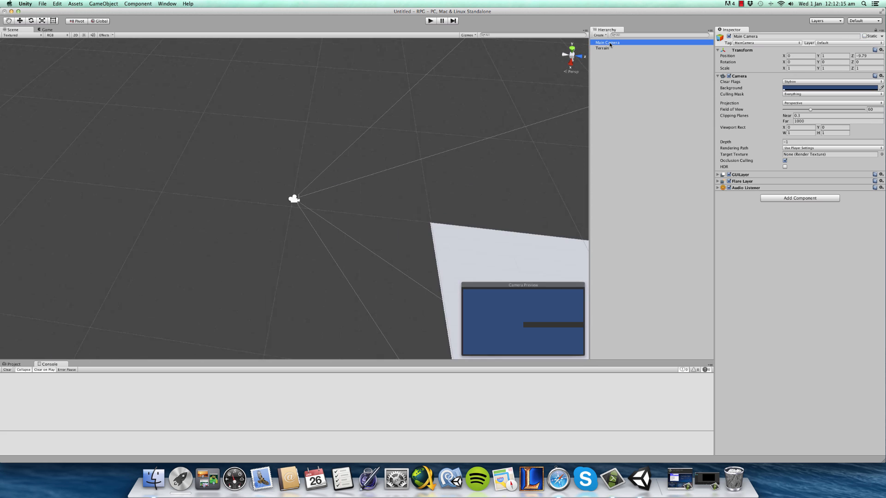
{"action": "left_click_drag", "start_coordinate": [424, 152], "coordinate": [600, 57], "text": "alt"}
{"action": "double_click", "coordinate": [601, 49]}
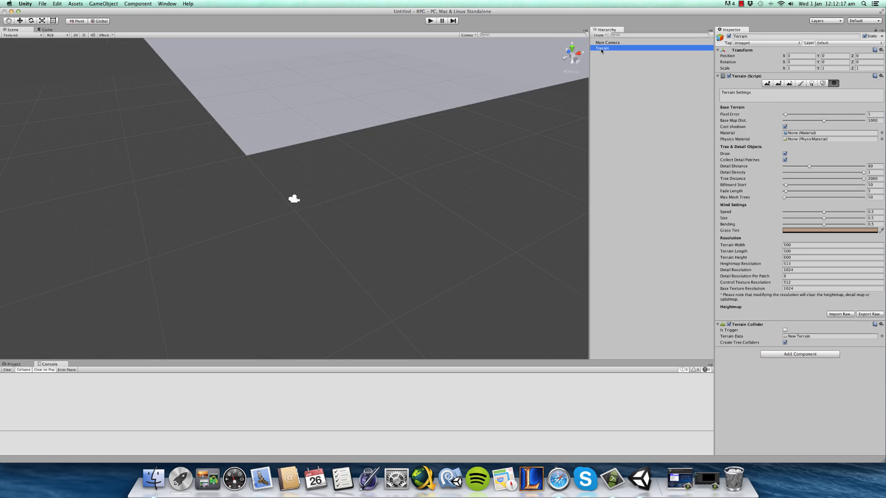
{"action": "double_click", "coordinate": [604, 44]}
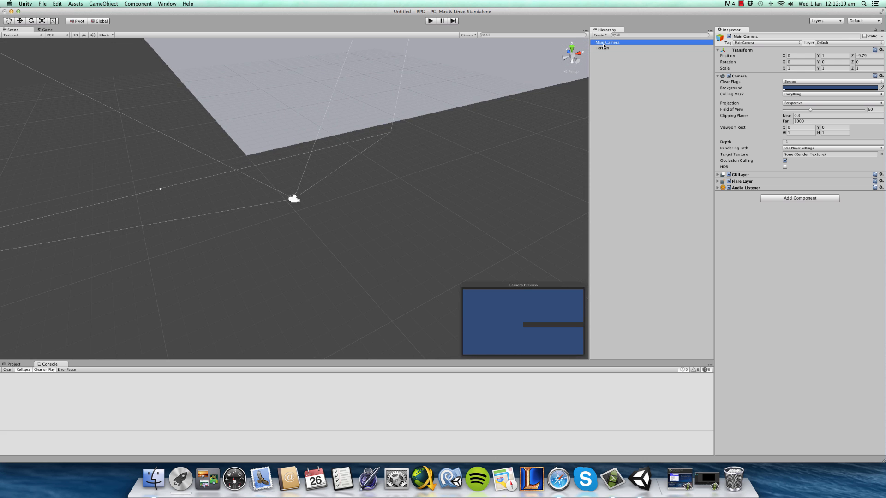
{"action": "double_click", "coordinate": [602, 48]}
{"action": "double_click", "coordinate": [606, 43]}
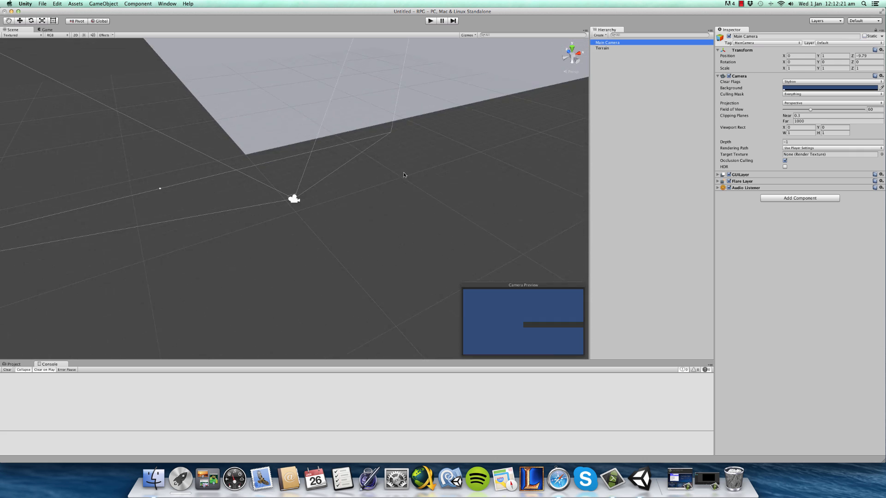
Examine the area around the Main Camera and the terrain's corner from various angles, distances and positions.
{"action": "scroll", "coordinate": [376, 186], "scroll_direction": "up", "scroll_amount": 3}
{"action": "scroll", "coordinate": [376, 186], "scroll_direction": "down", "scroll_amount": 2}
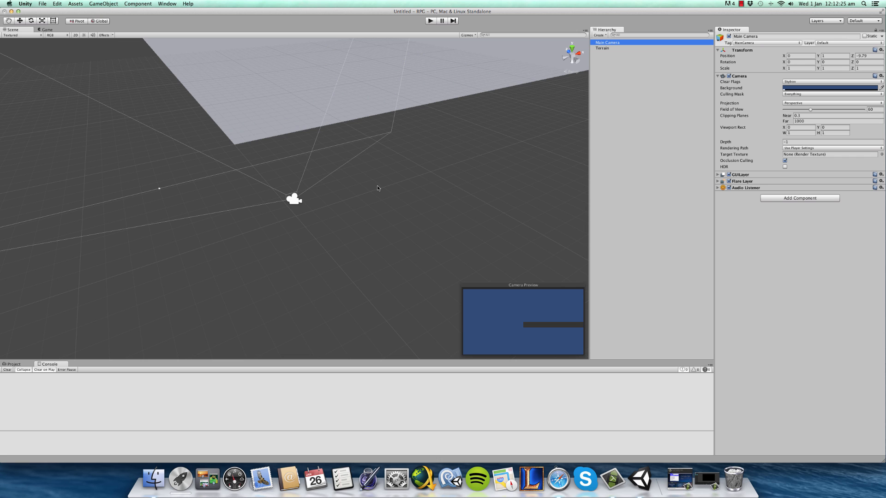
{"action": "left_click_drag", "start_coordinate": [282, 163], "coordinate": [39, 151], "text": "alt"}
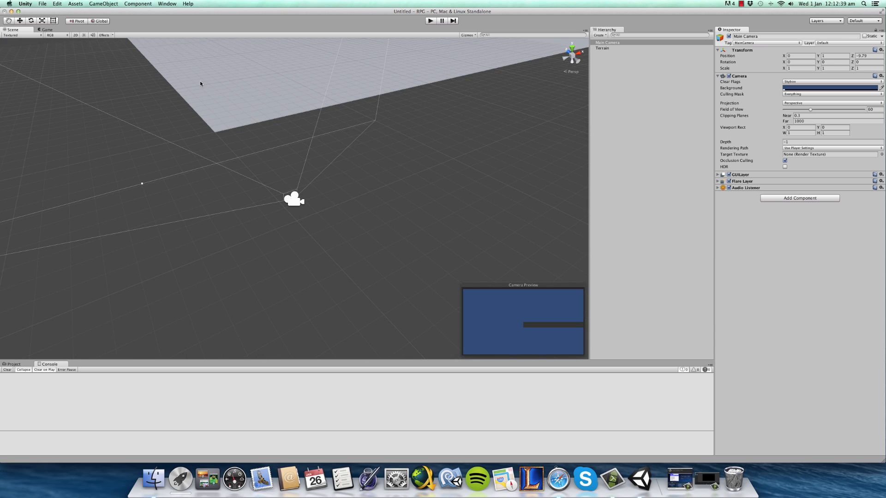
{"action": "scroll", "coordinate": [233, 109], "scroll_direction": "up", "scroll_amount": 3}
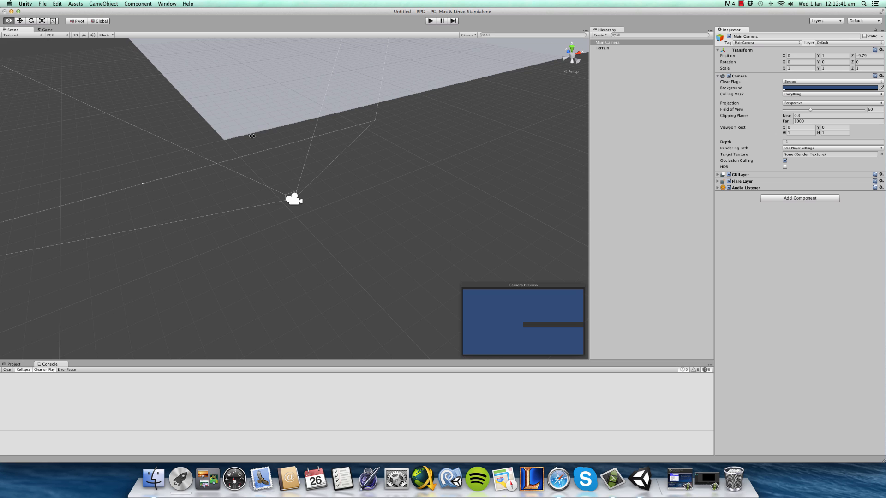
{"action": "left_click_drag", "start_coordinate": [237, 142], "coordinate": [387, 121], "text": "alt"}
{"action": "left_click_drag", "start_coordinate": [577, 74], "coordinate": [304, 204], "text": "alt"}
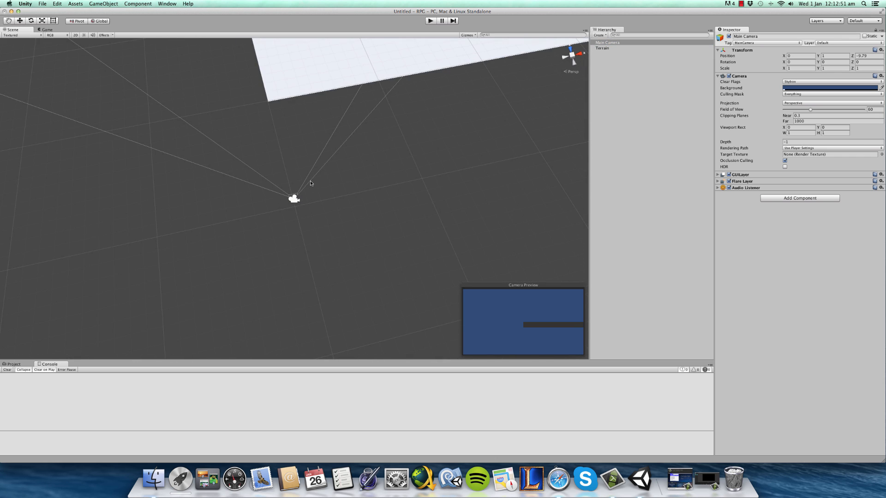
{"action": "key", "text": "Up"}
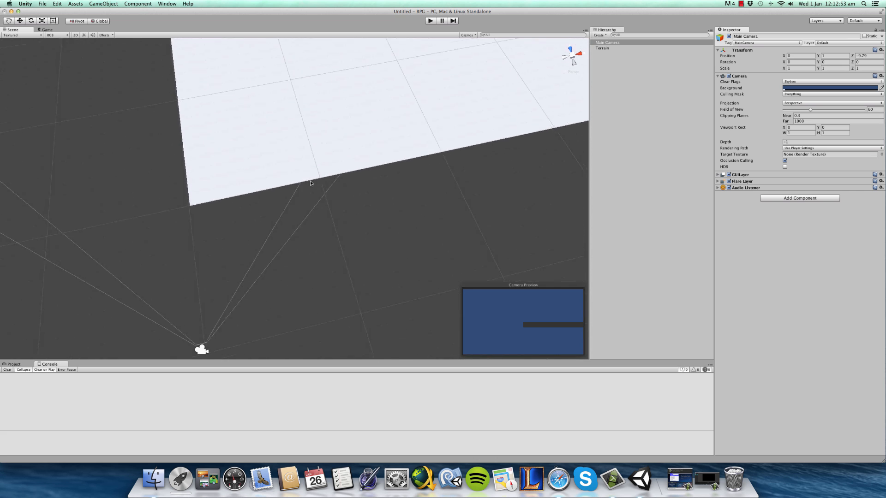
{"action": "key", "text": "Down"}
{"action": "left_click_drag", "start_coordinate": [300, 181], "coordinate": [329, 90], "text": "alt"}
{"action": "key", "text": "Up"}
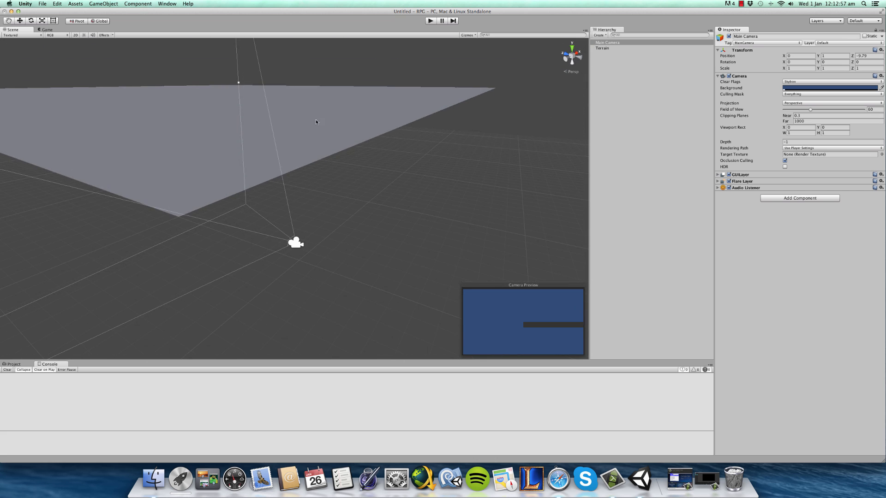
{"action": "left_click_drag", "start_coordinate": [314, 122], "coordinate": [364, 186], "text": "alt"}
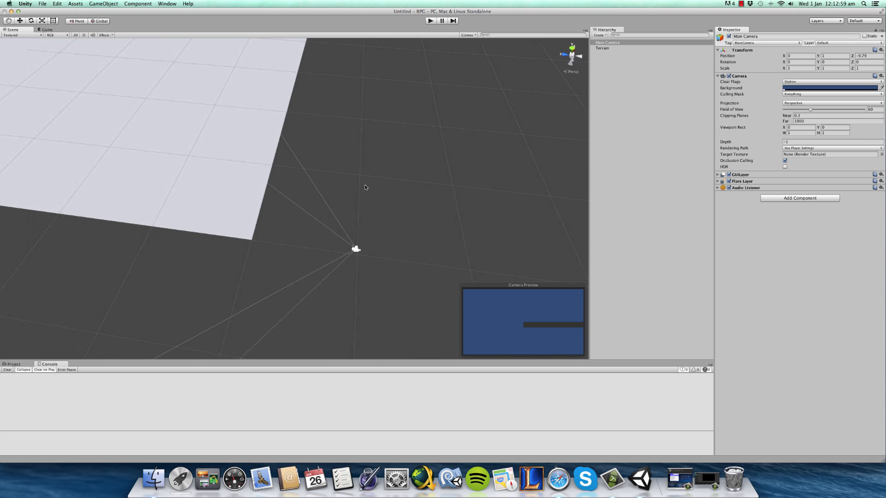
{"action": "key", "text": "Left"}
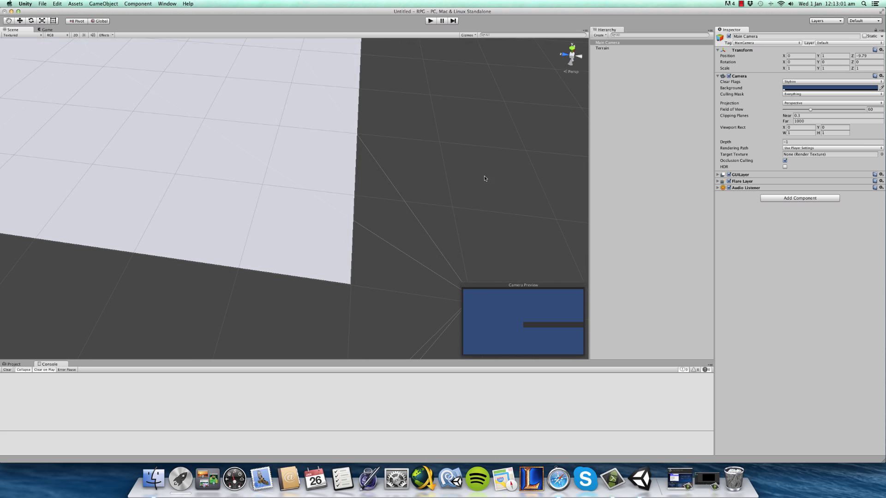
{"action": "left_click_drag", "start_coordinate": [328, 154], "coordinate": [25, 124], "text": "alt"}
{"action": "left_click", "coordinate": [24, 124]}
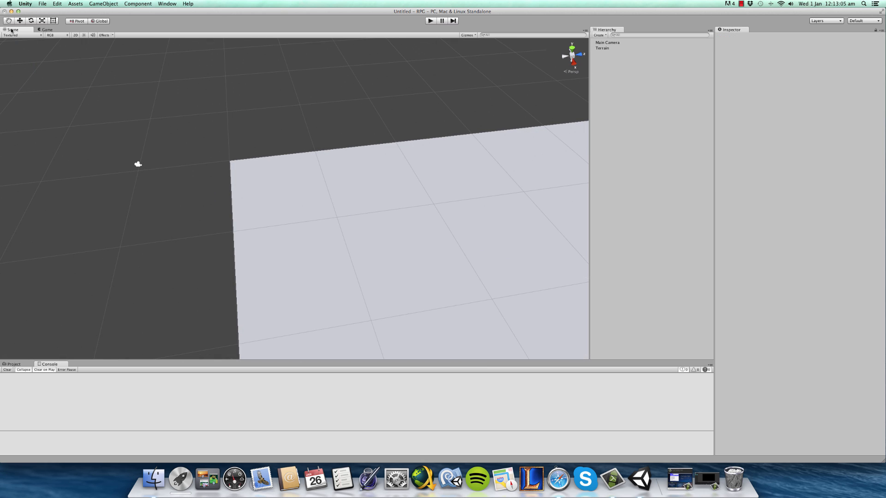
{"action": "key", "text": "Up"}
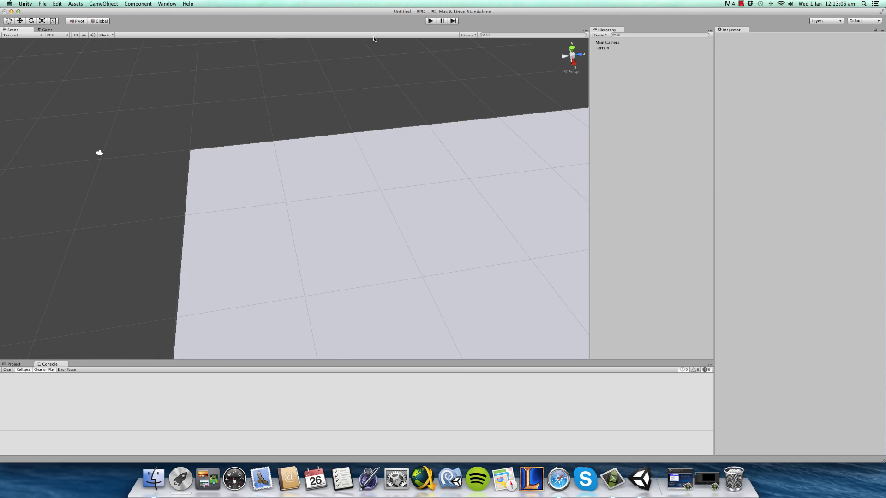
Select the Terrain and inspect its surface and edges from several angles and distances.
{"action": "left_click", "coordinate": [595, 48]}
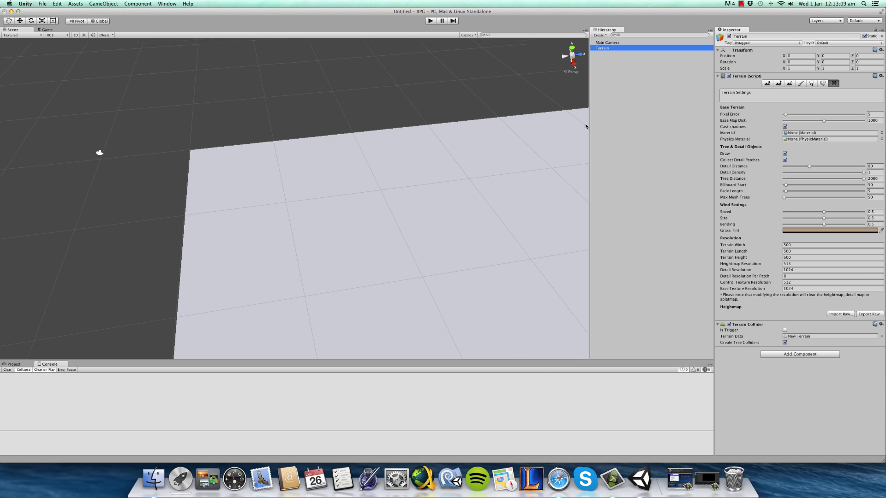
{"action": "left_click_drag", "start_coordinate": [585, 126], "coordinate": [289, 181], "text": "alt"}
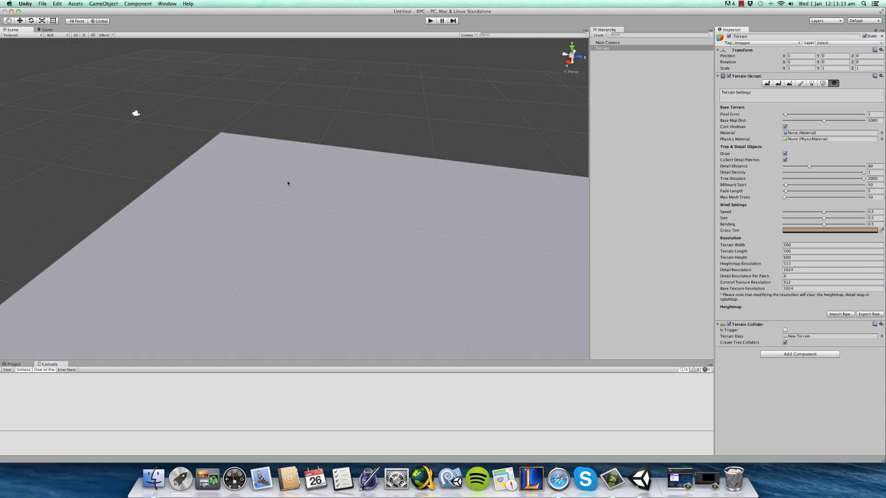
{"action": "left_click_drag", "start_coordinate": [289, 184], "coordinate": [412, 121], "text": "alt"}
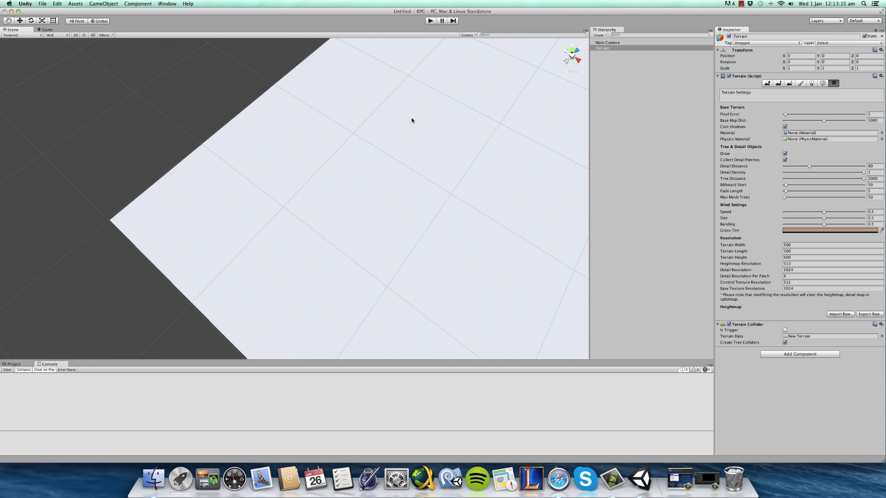
{"action": "scroll", "coordinate": [412, 120], "scroll_direction": "down", "scroll_amount": 2}
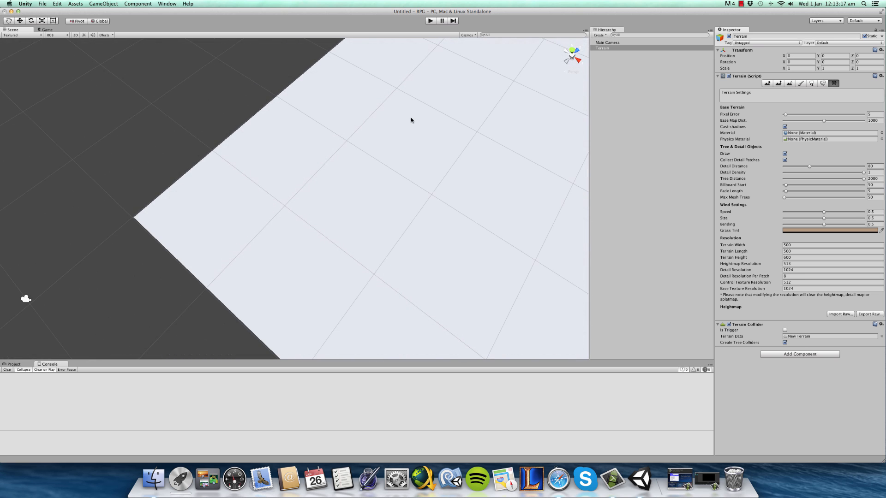
{"action": "scroll", "coordinate": [411, 120], "scroll_direction": "down", "scroll_amount": 1}
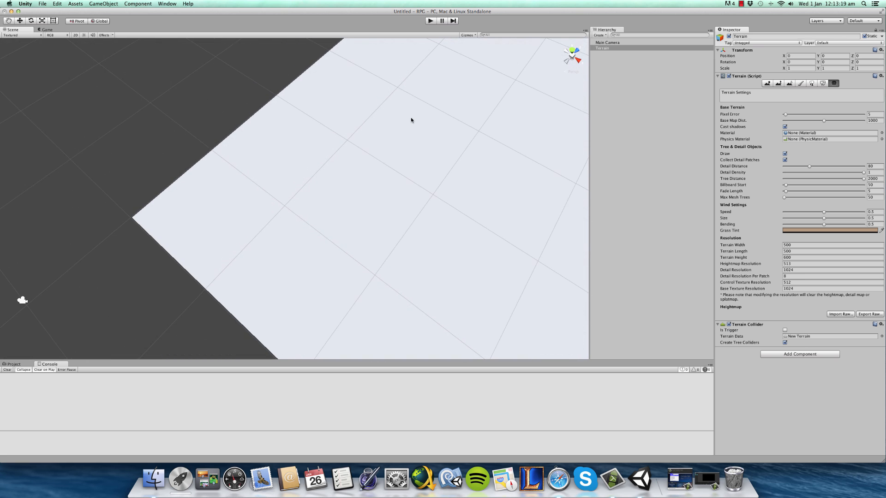
{"action": "left_click_drag", "start_coordinate": [14, 32], "coordinate": [18, 32]}
{"action": "scroll", "coordinate": [321, 137], "scroll_direction": "up", "scroll_amount": 3}
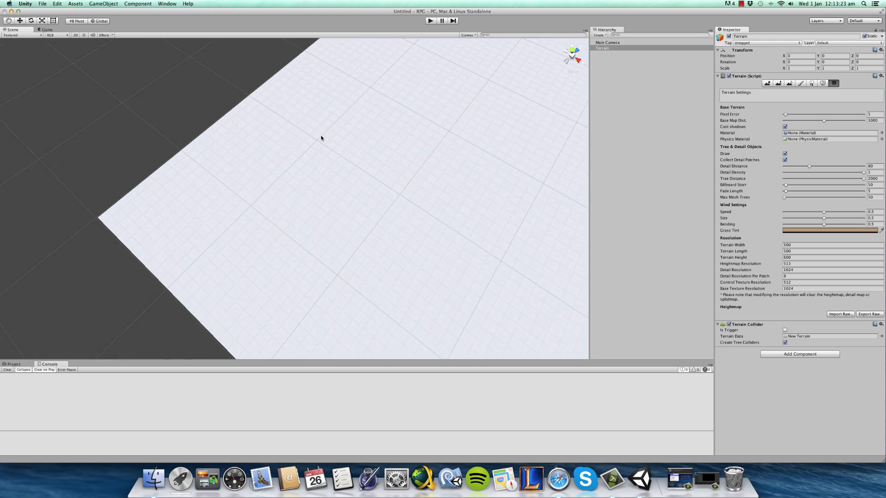
{"action": "left_click_drag", "start_coordinate": [322, 136], "coordinate": [465, 117], "text": "alt"}
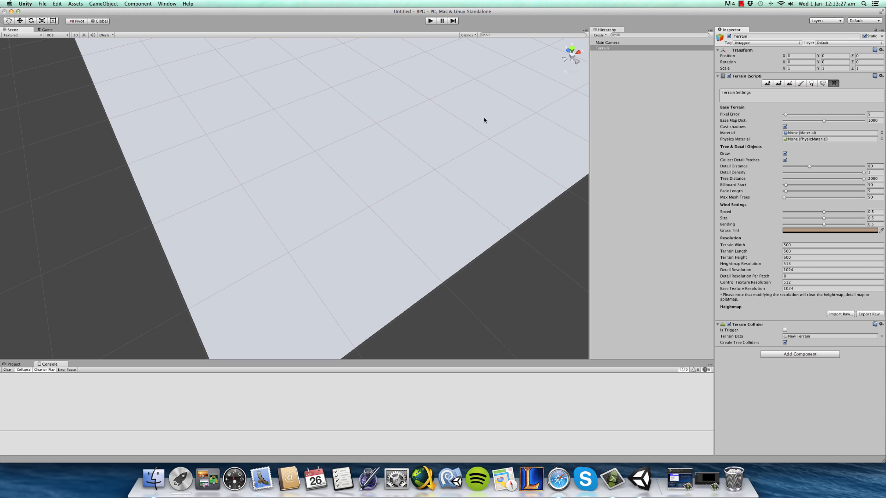
{"action": "scroll", "coordinate": [326, 117], "scroll_direction": "up", "scroll_amount": 3}
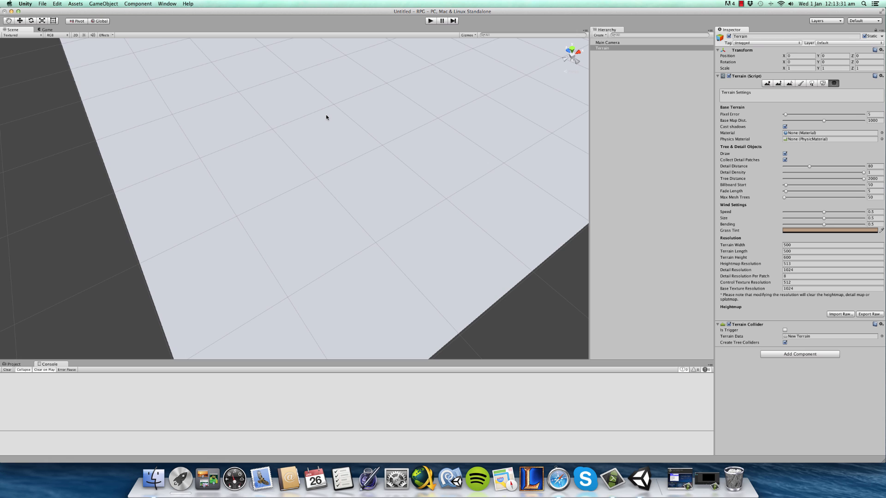
{"action": "left_click_drag", "start_coordinate": [313, 124], "coordinate": [181, 69], "text": "alt"}
Add a 3D Cube object to the scene and activate the Move tool for it.
{"action": "left_click", "coordinate": [112, 4]}
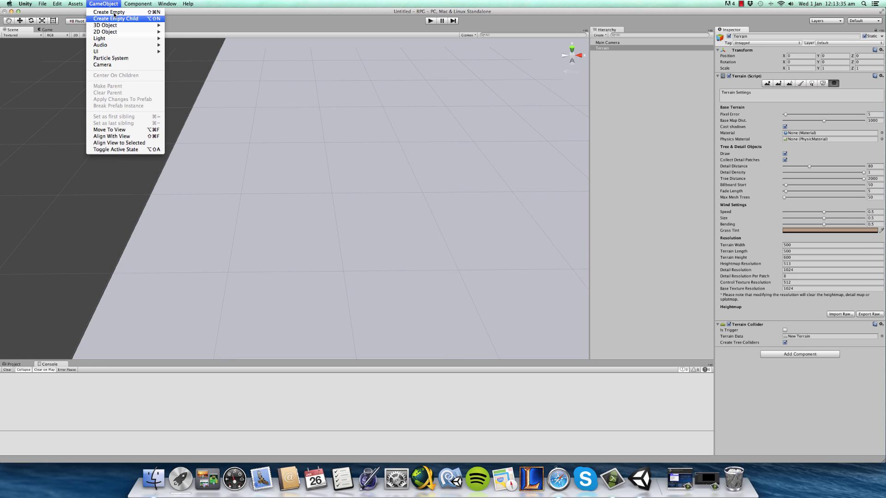
{"action": "mouse_move", "coordinate": [116, 24]}
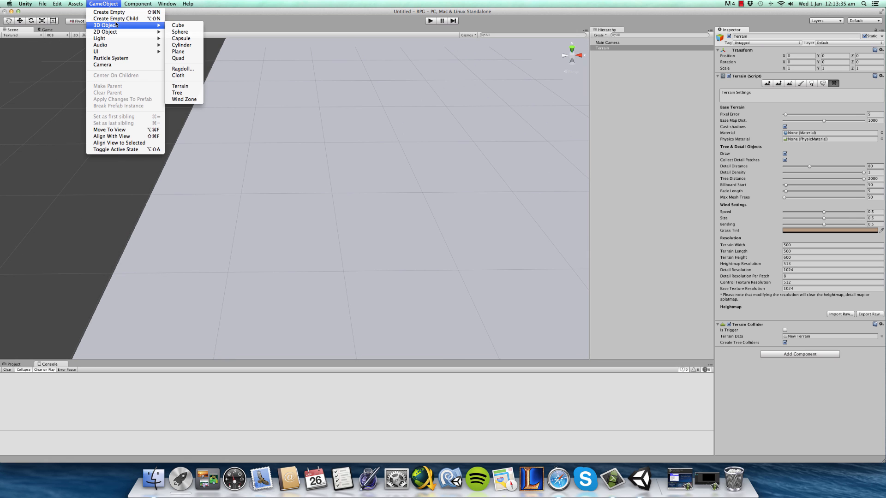
{"action": "left_click", "coordinate": [178, 26]}
{"action": "left_click_drag", "start_coordinate": [293, 132], "coordinate": [531, 230], "text": "alt"}
{"action": "scroll", "coordinate": [396, 200], "scroll_direction": "up", "scroll_amount": 5}
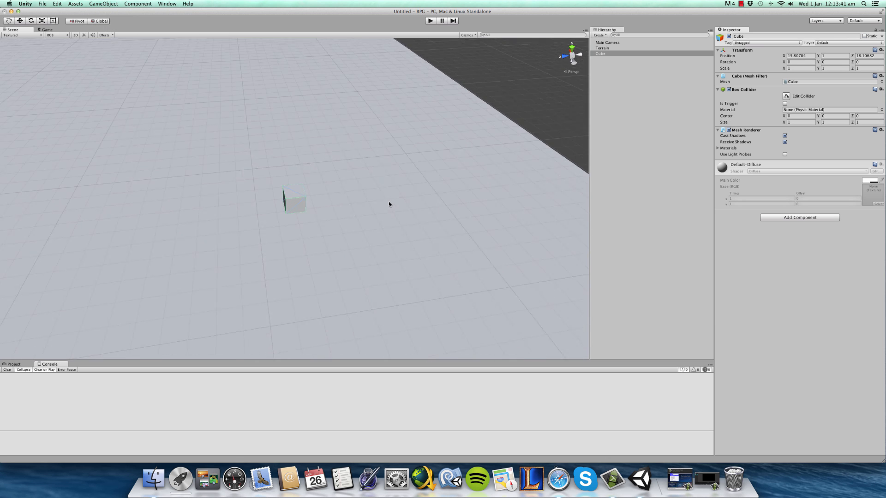
{"action": "left_click_drag", "start_coordinate": [295, 202], "coordinate": [332, 235], "text": "alt"}
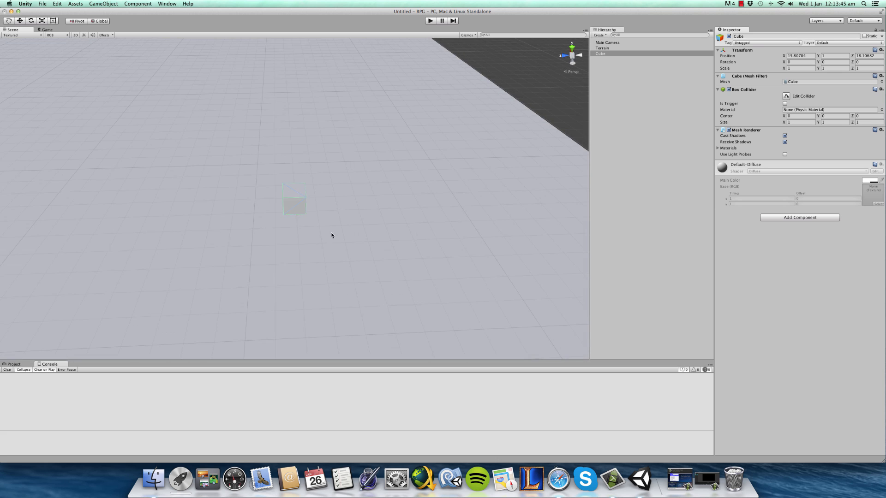
{"action": "left_click", "coordinate": [19, 21]}
{"action": "left_click_drag", "start_coordinate": [273, 205], "coordinate": [231, 222], "text": "alt"}
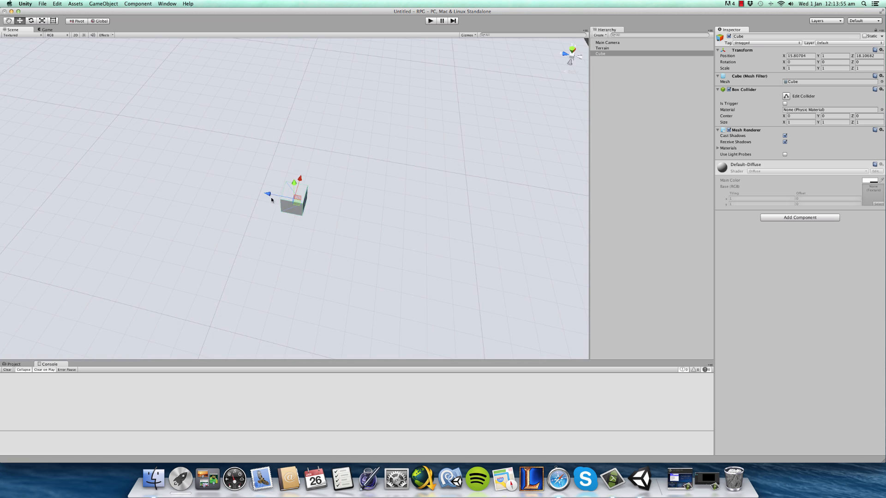
Move the cube across the terrain along its Z axis and along its X axis to X 16.11.
{"action": "left_click_drag", "start_coordinate": [273, 194], "coordinate": [194, 209]}
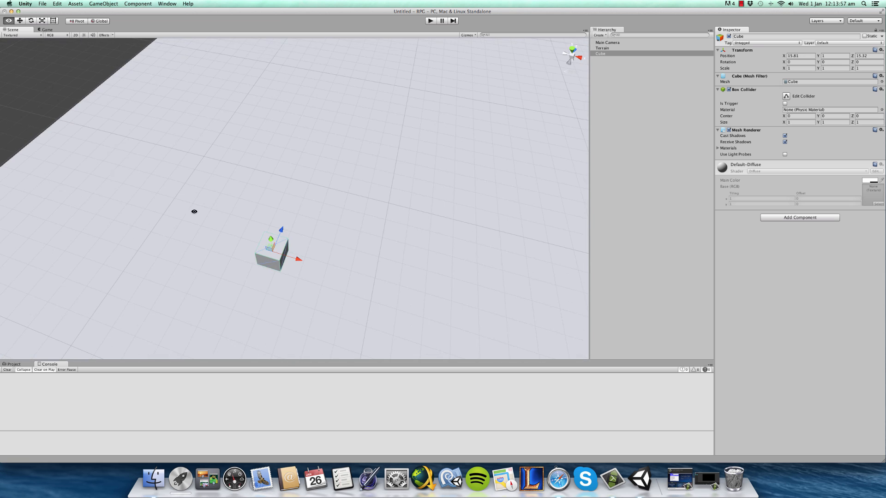
{"action": "left_click_drag", "start_coordinate": [300, 260], "coordinate": [342, 283]}
{"action": "left_click_drag", "start_coordinate": [342, 283], "coordinate": [369, 252], "text": "alt"}
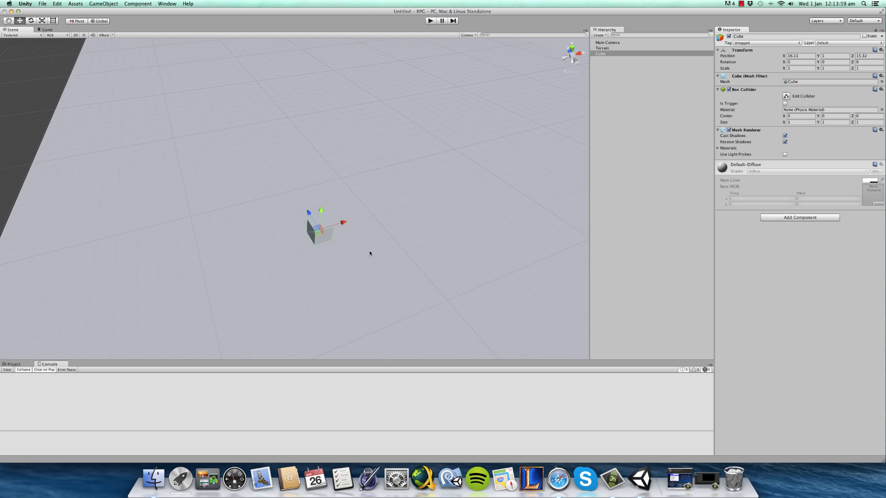
Scale the cube to 10 on the X, Y and Z axes.
{"action": "left_click", "coordinate": [809, 67]}
{"action": "left_click", "coordinate": [718, 51]}
{"action": "left_click", "coordinate": [718, 50]}
{"action": "left_click", "coordinate": [796, 69]}
{"action": "type", "text": "10"}
{"action": "key", "text": "Tab"}
{"action": "type", "text": "10"}
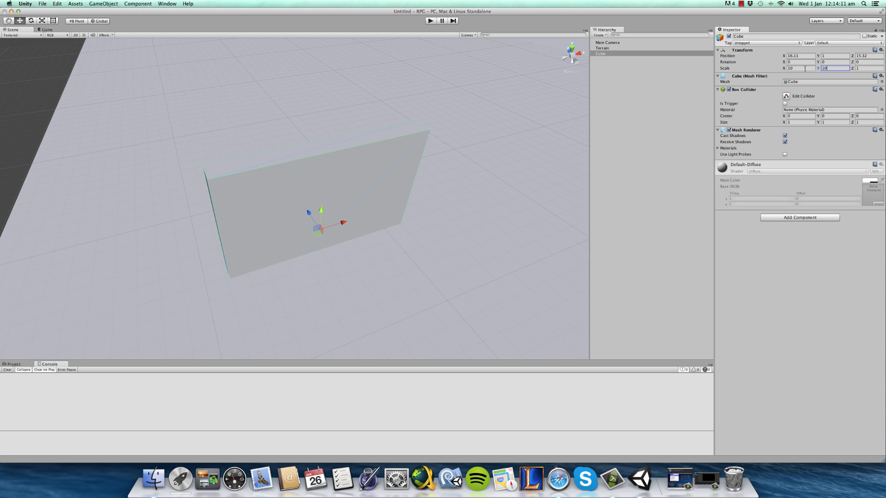
{"action": "key", "text": "Tab"}
{"action": "type", "text": "10"}
Raise the enlarged cube out of the terrain to Y 5 and frame it in the Scene view.
{"action": "left_click_drag", "start_coordinate": [392, 196], "coordinate": [493, 131], "text": "alt"}
{"action": "left_click_drag", "start_coordinate": [360, 182], "coordinate": [360, 114]}
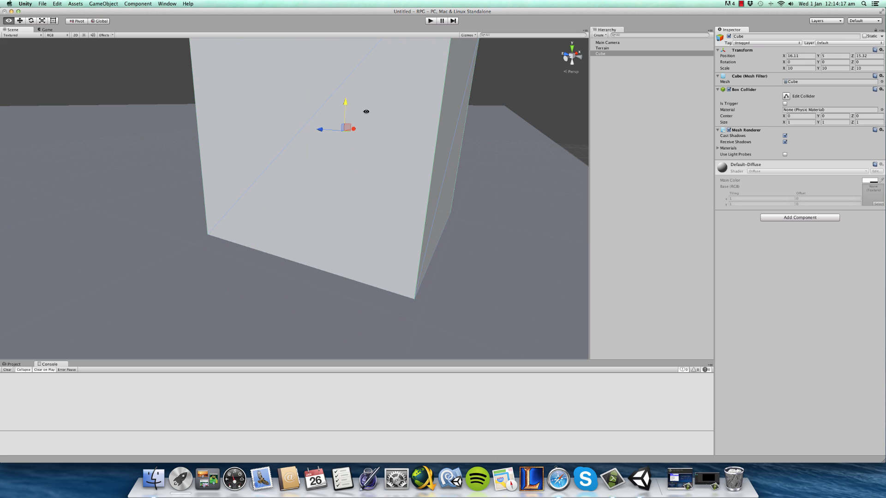
{"action": "key", "text": "f"}
Turn the cube into a thin wall by entering a Y scale of 10 and a Z scale of 1.
{"action": "left_click", "coordinate": [808, 69]}
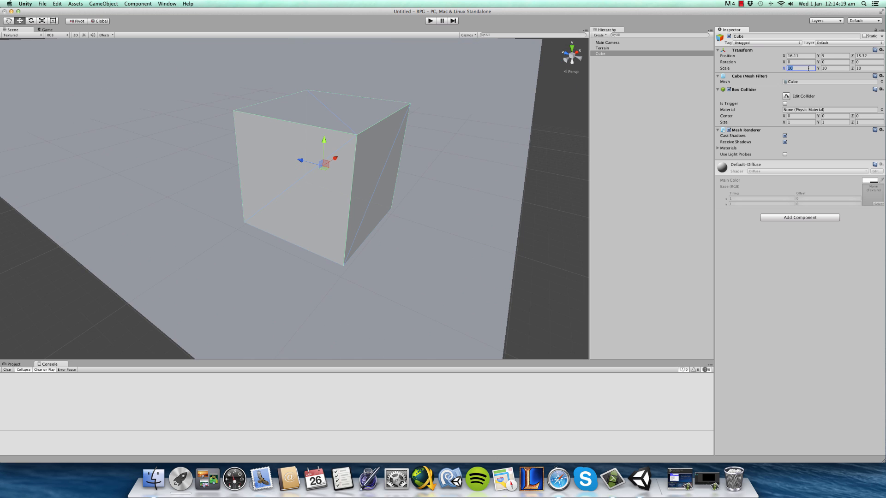
{"action": "key", "text": "Tab"}
{"action": "type", "text": "1"}
{"action": "key", "text": "BackSpace"}
{"action": "type", "text": "10"}
{"action": "key", "text": "Tab"}
{"action": "type", "text": "1"}
Lower the wall to Y 2.6 and shift it along the terrain to X 22.3, Z 25.99.
{"action": "left_click_drag", "start_coordinate": [259, 121], "coordinate": [420, 174], "text": "alt"}
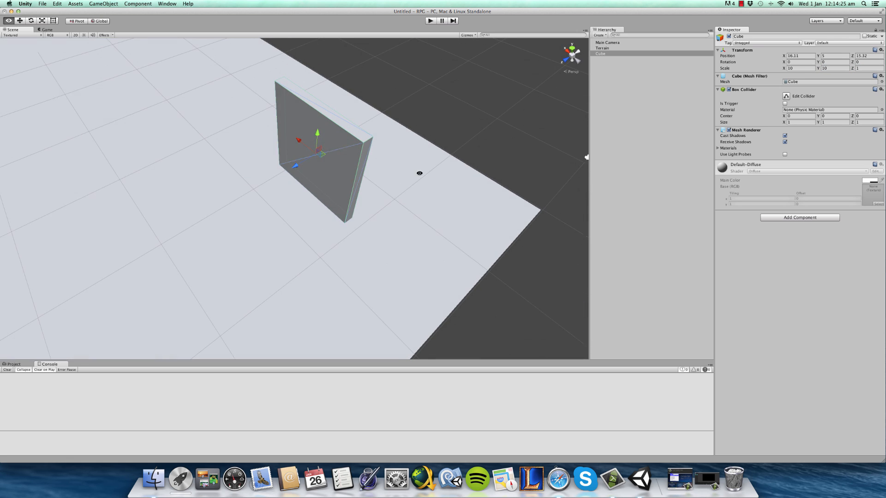
{"action": "left_click_drag", "start_coordinate": [317, 134], "coordinate": [210, 128]}
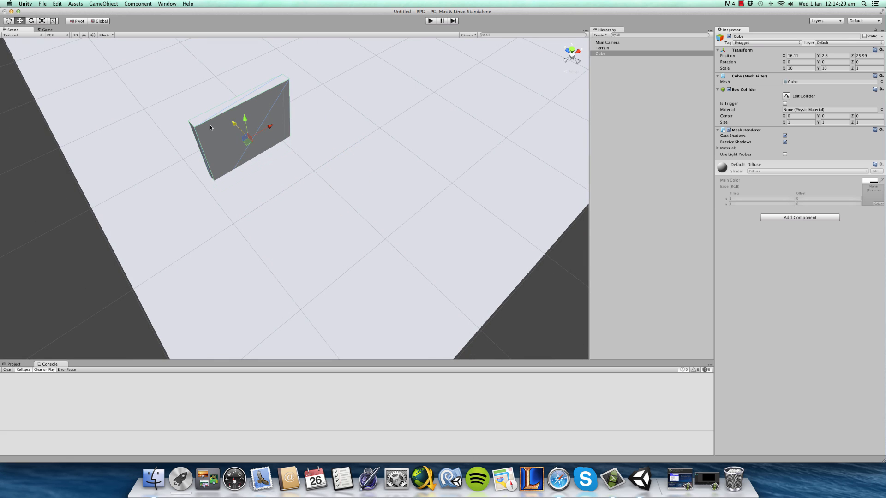
{"action": "left_click_drag", "start_coordinate": [271, 132], "coordinate": [324, 112]}
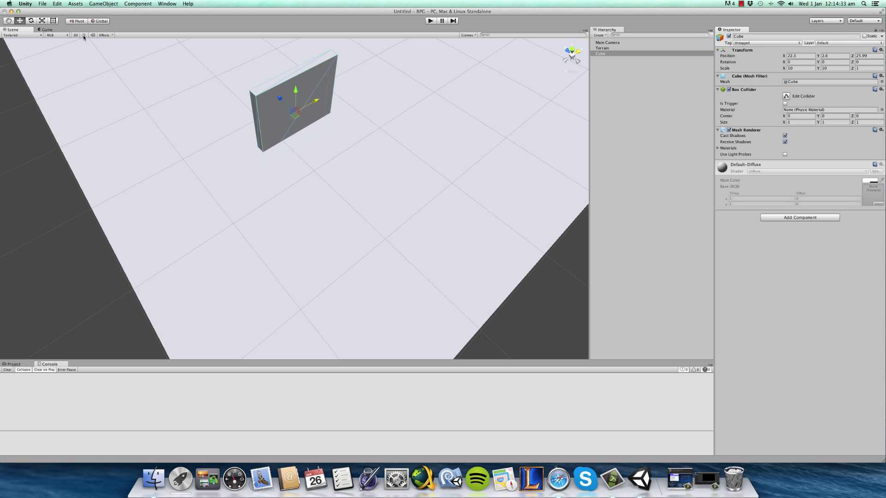
Switch the Scene view lighting off and on repeatedly to compare how the wall and terrain look.
{"action": "key", "text": "Up"}
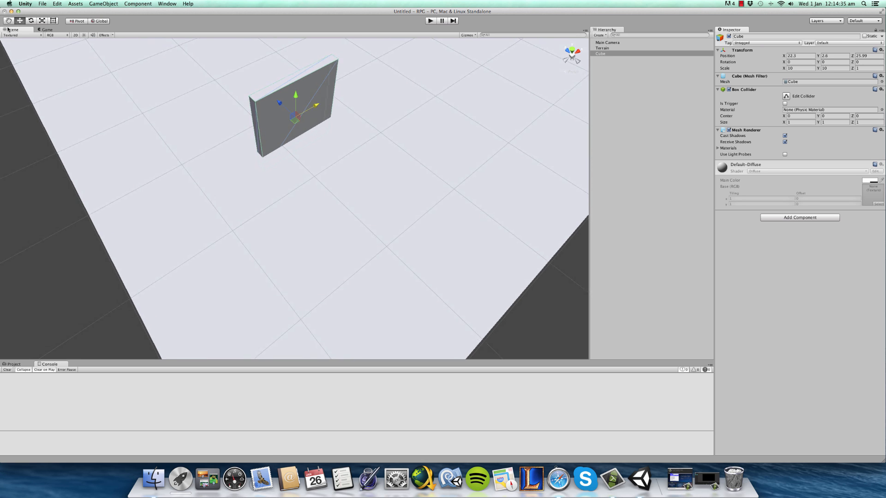
{"action": "left_click", "coordinate": [84, 36]}
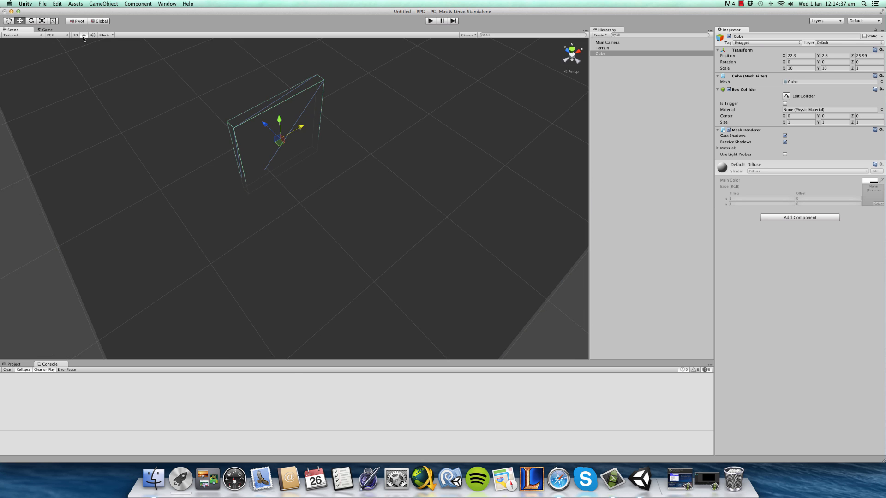
{"action": "left_click", "coordinate": [83, 36]}
{"action": "left_click", "coordinate": [84, 37]}
{"action": "left_click", "coordinate": [83, 36]}
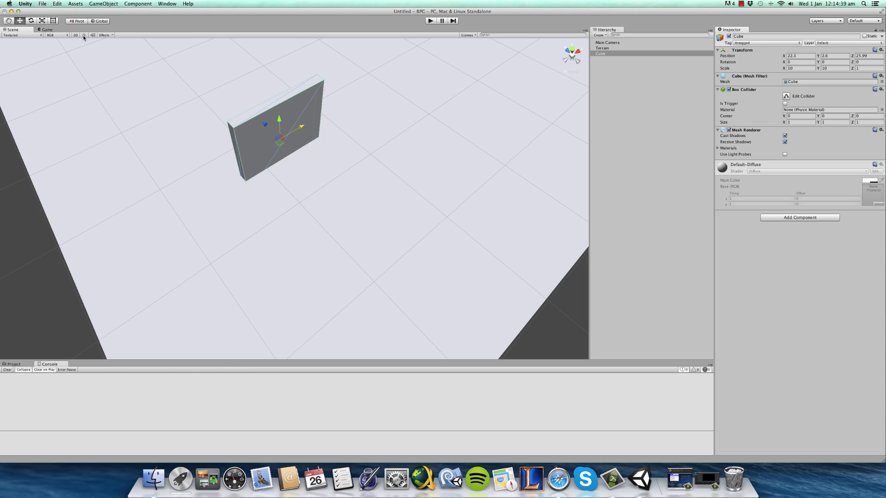
{"action": "left_click", "coordinate": [83, 36]}
{"action": "left_click", "coordinate": [84, 35]}
{"action": "left_click", "coordinate": [84, 36]}
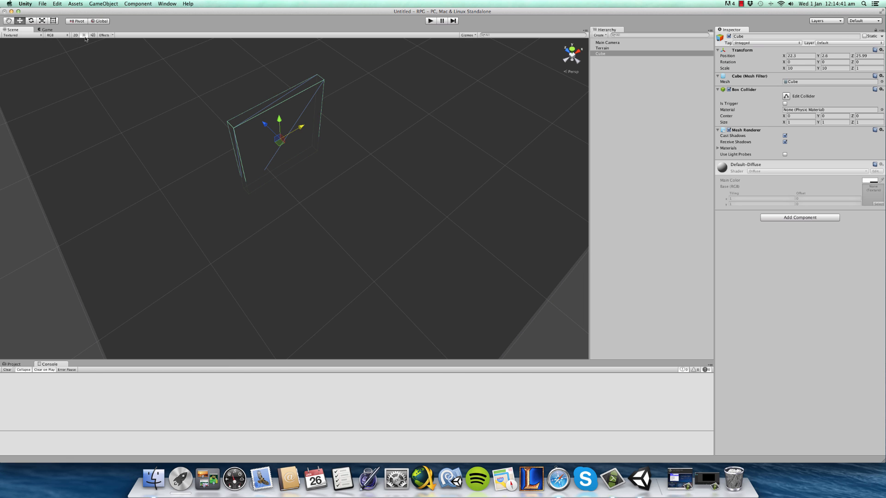
{"action": "left_click", "coordinate": [85, 36]}
{"action": "left_click", "coordinate": [84, 36]}
{"action": "left_click", "coordinate": [84, 36]}
Duplicate the wall and move the copy along the Z axis to 14.57, parallel to the first wall.
{"action": "left_click_drag", "start_coordinate": [152, 101], "coordinate": [383, 136], "text": "alt"}
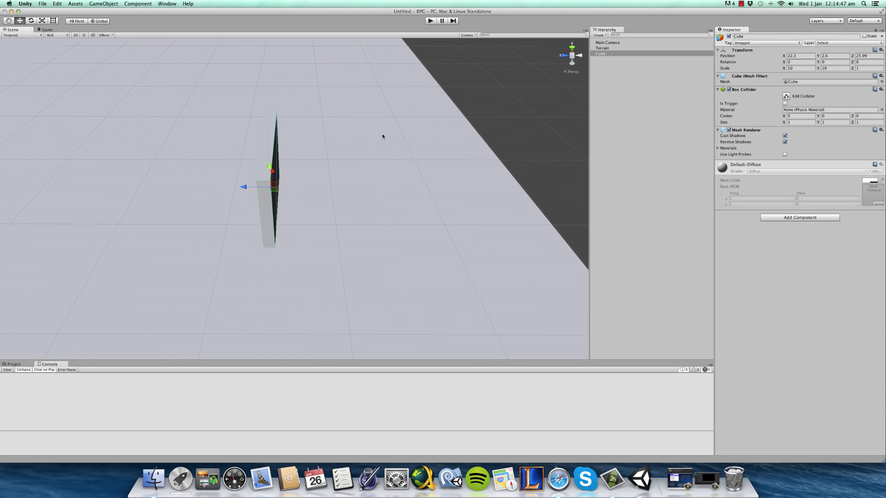
{"action": "key", "text": "super+d"}
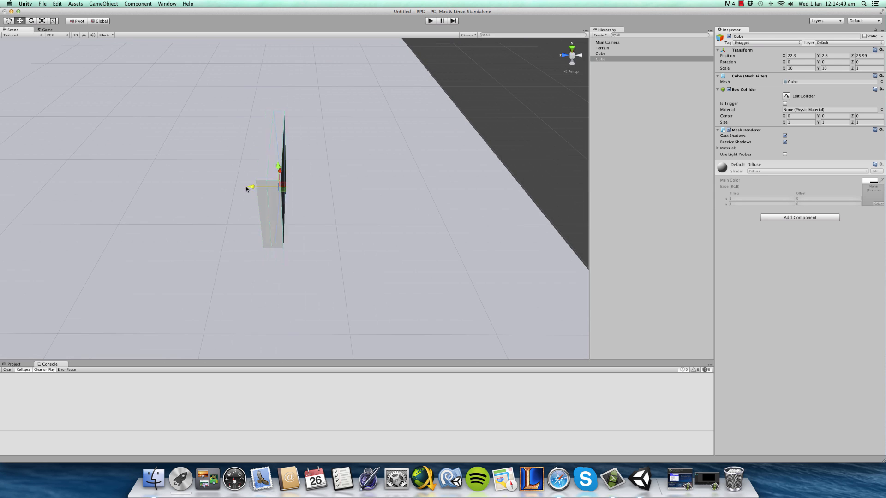
{"action": "left_click_drag", "start_coordinate": [248, 188], "coordinate": [198, 254]}
Duplicate the second wall and move the copy beyond the ends of both walls to X 35.21, Z 21.19.
{"action": "left_click_drag", "start_coordinate": [320, 264], "coordinate": [496, 211]}
{"action": "key", "text": "super+d"}
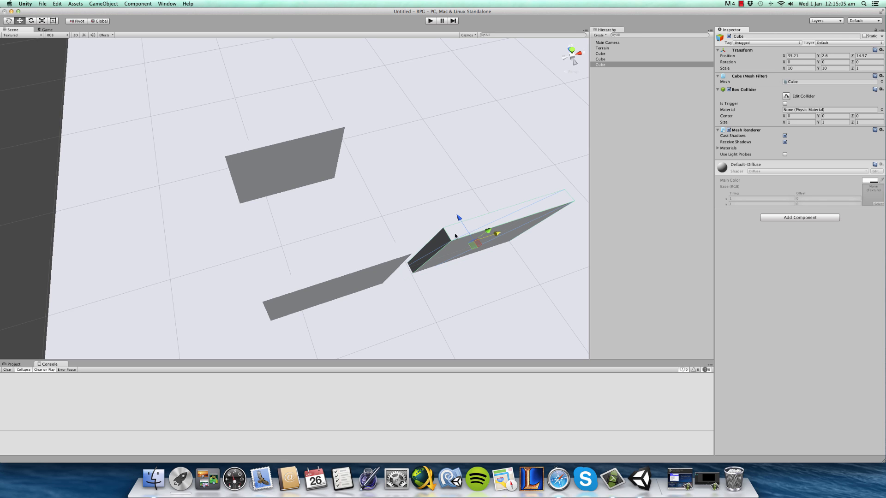
{"action": "left_click_drag", "start_coordinate": [463, 224], "coordinate": [415, 156]}
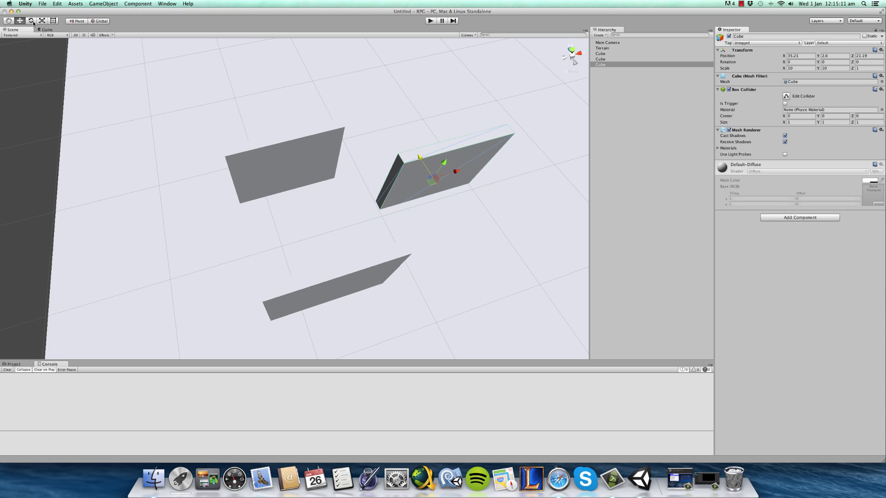
Rotate the third wall to -90 degrees about the Y axis, perpendicular to the two parallel walls.
{"action": "left_click", "coordinate": [31, 21]}
{"action": "left_click_drag", "start_coordinate": [414, 195], "coordinate": [489, 228]}
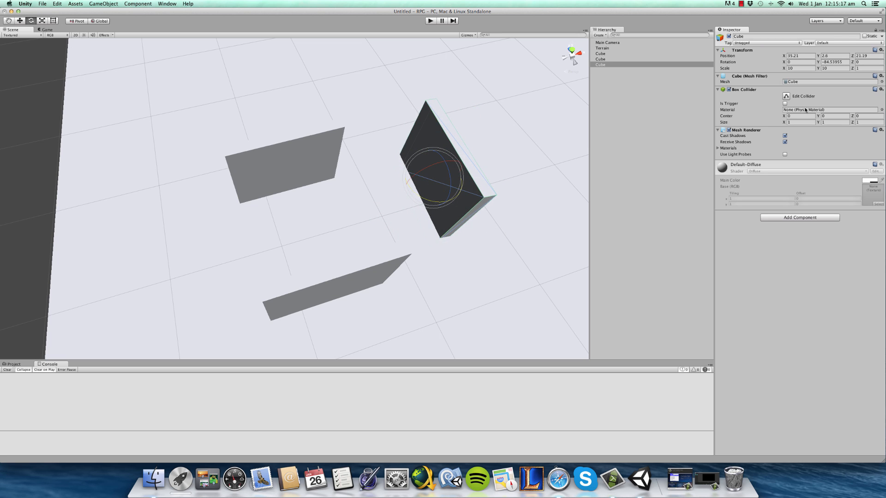
{"action": "left_click", "coordinate": [834, 63]}
{"action": "type", "text": "-90"}
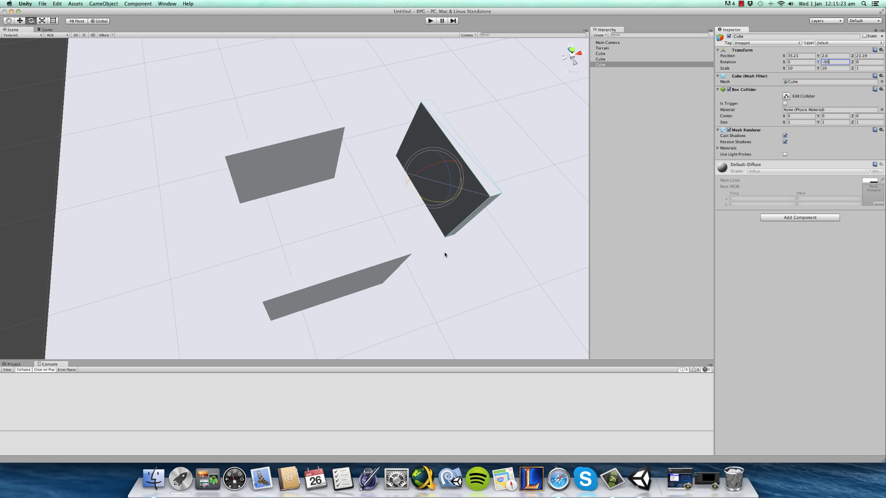
Set the rotated wall's X position to 30, and move it closer to the other walls at X 28.39, Z 21.34.
{"action": "left_click", "coordinate": [800, 56]}
{"action": "type", "text": "30"}
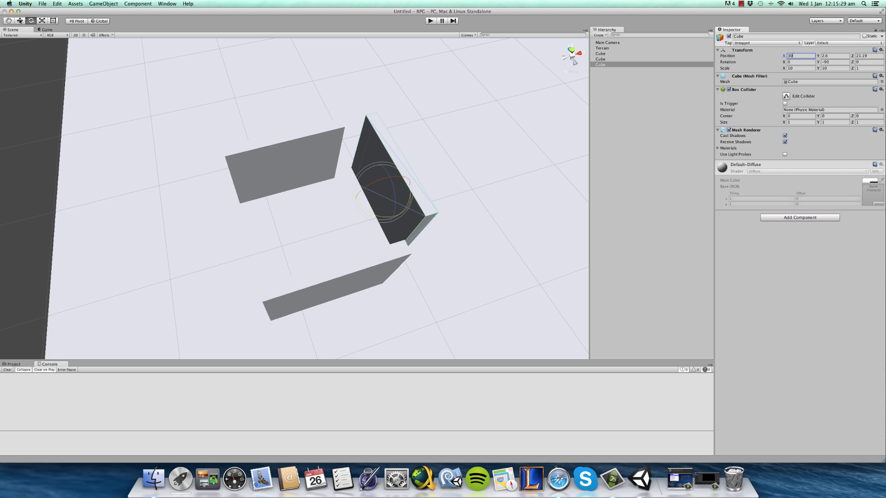
{"action": "left_click", "coordinate": [20, 21]}
{"action": "left_click_drag", "start_coordinate": [373, 193], "coordinate": [354, 193]}
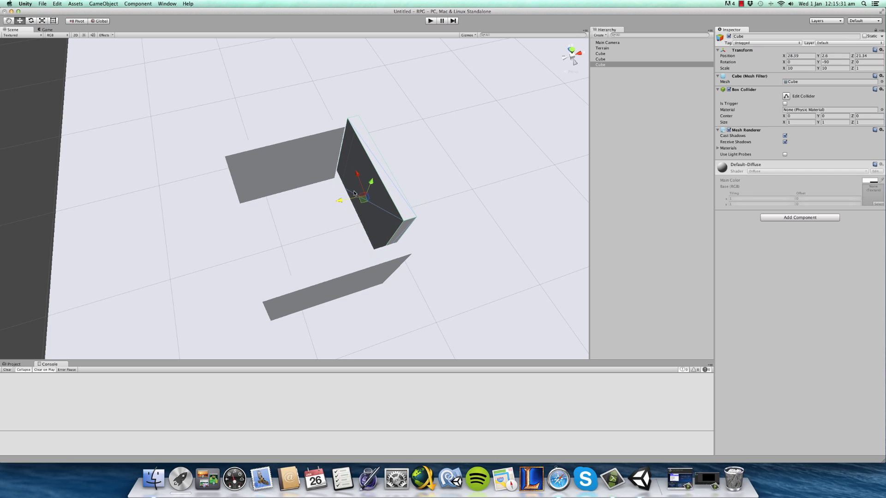
Fit the rotated wall between the ends of the two parallel walls at X 26.75, Z 20.24.
{"action": "left_click_drag", "start_coordinate": [317, 220], "coordinate": [431, 237], "text": "alt"}
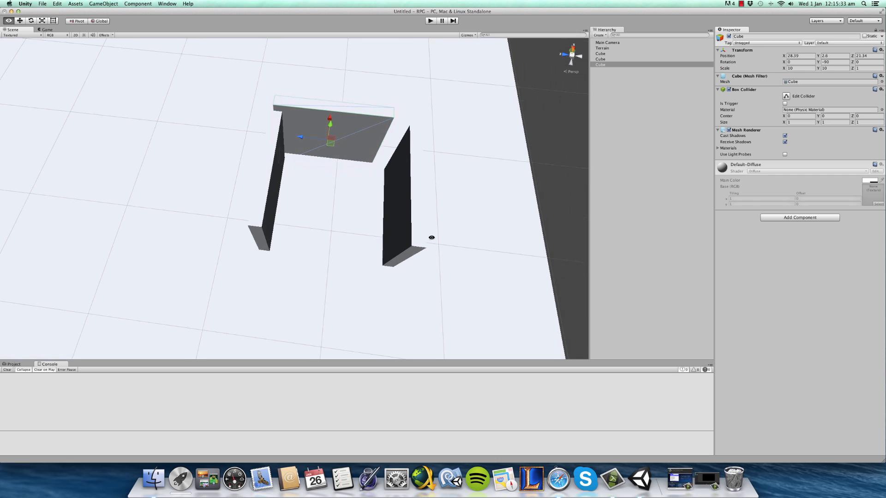
{"action": "left_click_drag", "start_coordinate": [300, 137], "coordinate": [336, 130]}
{"action": "key", "text": "super+z"}
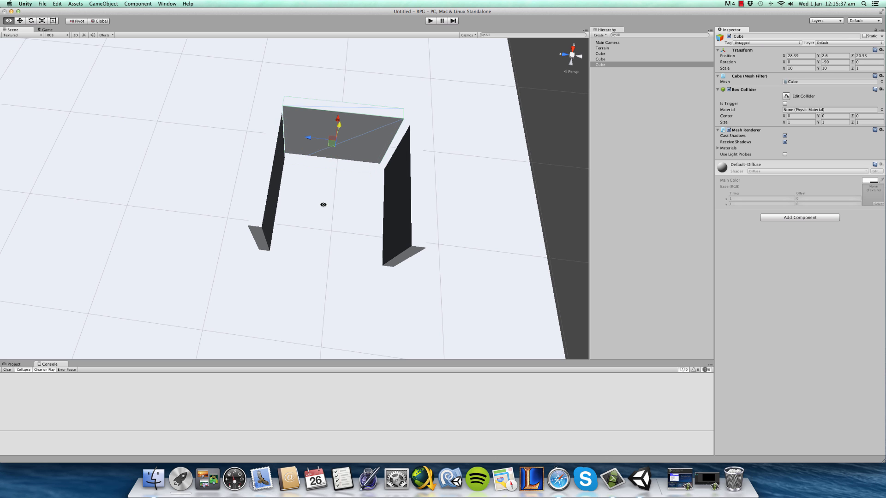
{"action": "left_click_drag", "start_coordinate": [322, 200], "coordinate": [138, 162], "text": "alt"}
{"action": "left_click_drag", "start_coordinate": [383, 225], "coordinate": [316, 200]}
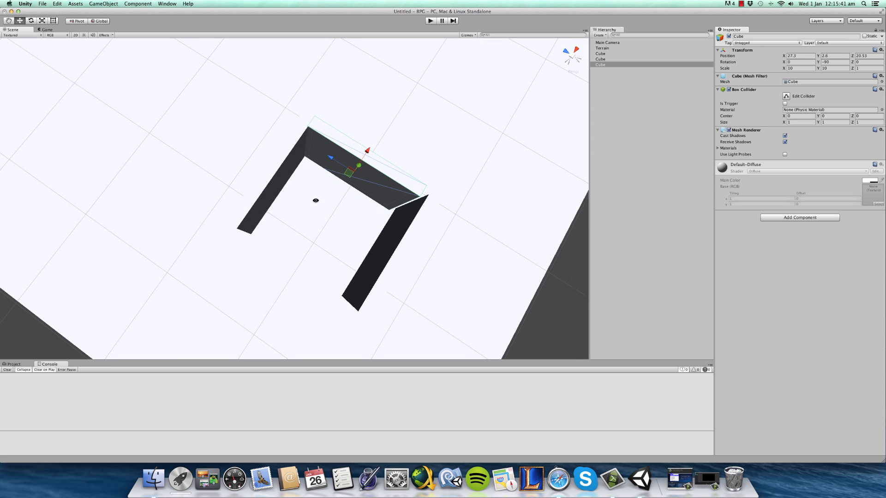
{"action": "left_click_drag", "start_coordinate": [364, 154], "coordinate": [345, 178]}
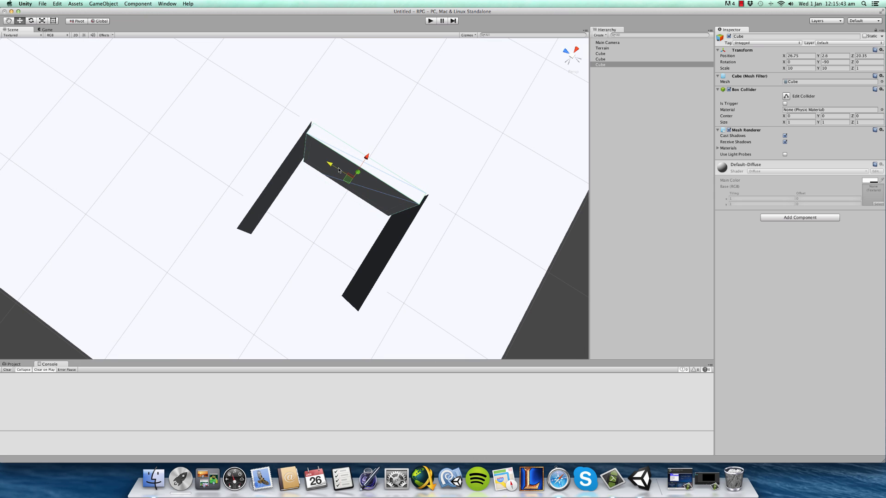
{"action": "left_click_drag", "start_coordinate": [306, 208], "coordinate": [236, 197], "text": "alt"}
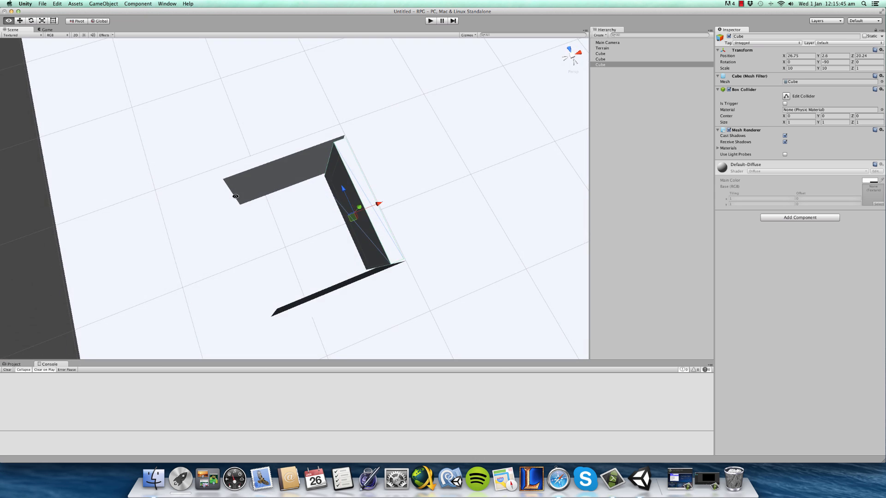
Add a new 3D Cube object to the scene among the three walls.
{"action": "left_click_drag", "start_coordinate": [327, 257], "coordinate": [282, 218], "text": "alt"}
{"action": "scroll", "coordinate": [271, 204], "scroll_direction": "down", "scroll_amount": 3}
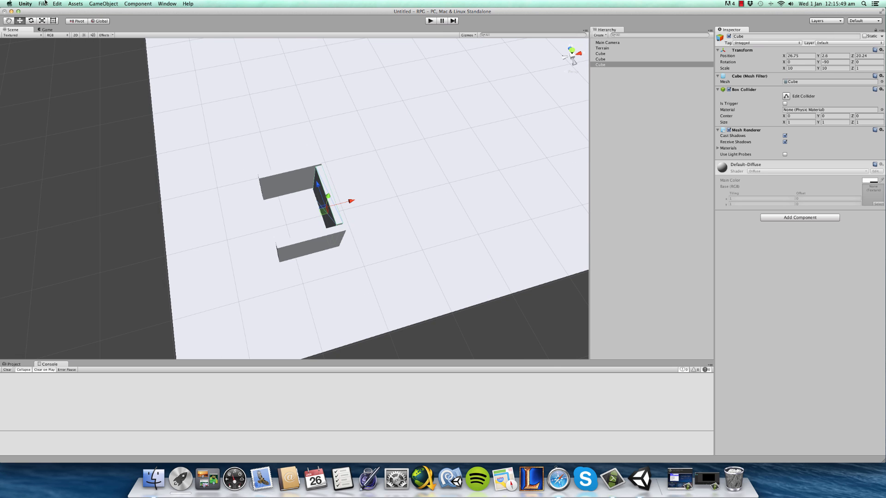
{"action": "left_click", "coordinate": [104, 4]}
{"action": "mouse_move", "coordinate": [102, 25]}
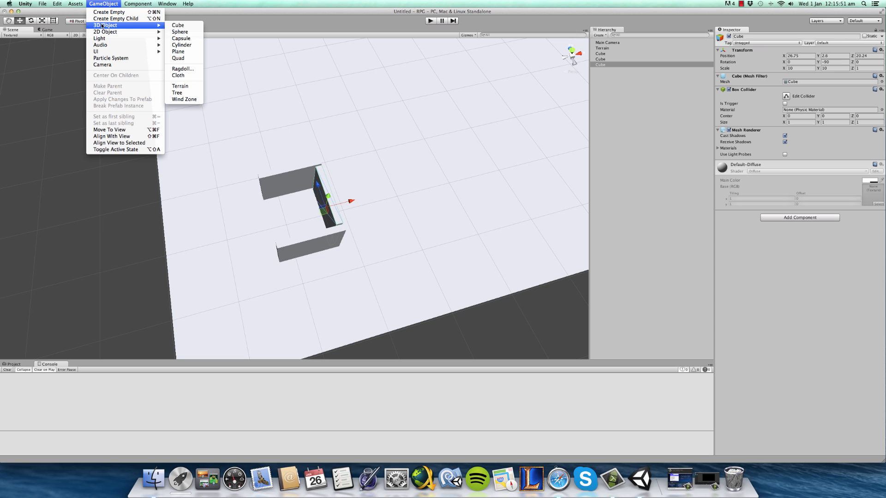
{"action": "left_click", "coordinate": [192, 26]}
{"action": "left_click_drag", "start_coordinate": [237, 158], "coordinate": [480, 133], "text": "alt"}
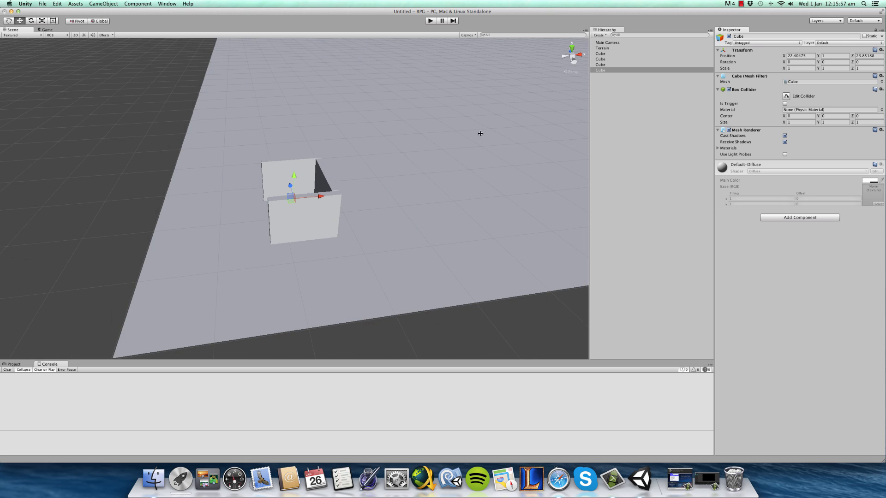
Rename the new cube to Player and assign it the Player tag.
{"action": "left_click", "coordinate": [766, 37]}
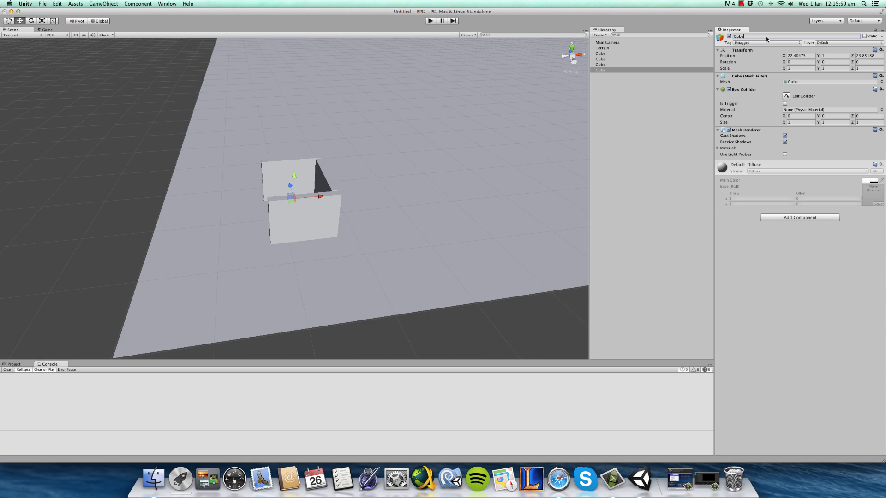
{"action": "type", "text": "Player"}
{"action": "left_click", "coordinate": [775, 42]}
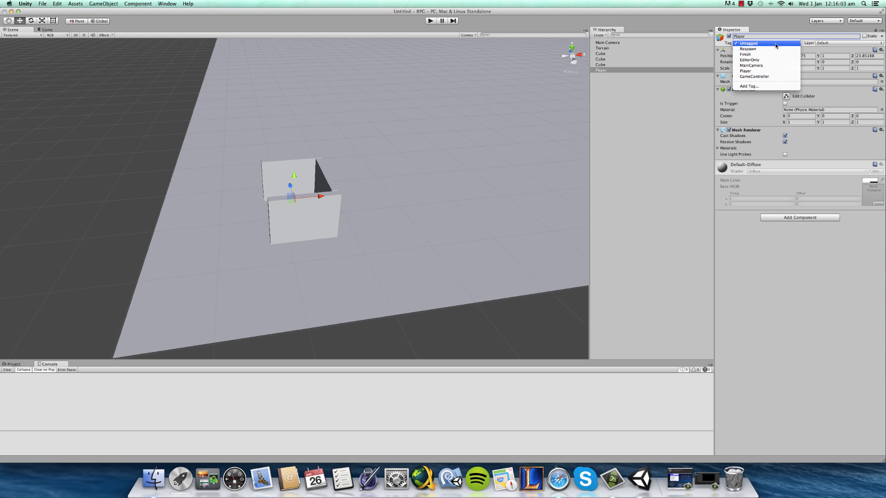
{"action": "left_click", "coordinate": [769, 71]}
{"action": "left_click", "coordinate": [771, 42]}
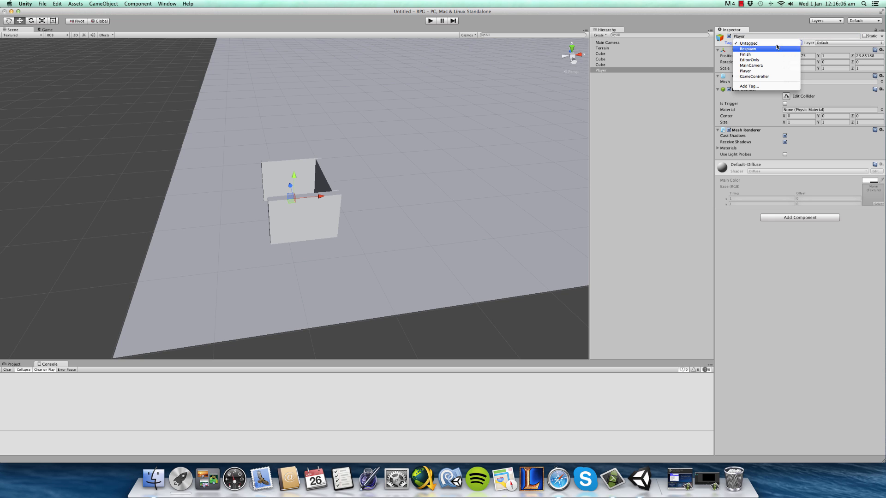
{"action": "left_click", "coordinate": [773, 71]}
Move the Player cube outside the walls to X 15.77, Z 9.19 and frame it in the Scene view.
{"action": "scroll", "coordinate": [311, 109], "scroll_direction": "up", "scroll_amount": 3}
{"action": "left_click_drag", "start_coordinate": [310, 109], "coordinate": [458, 226], "text": "alt"}
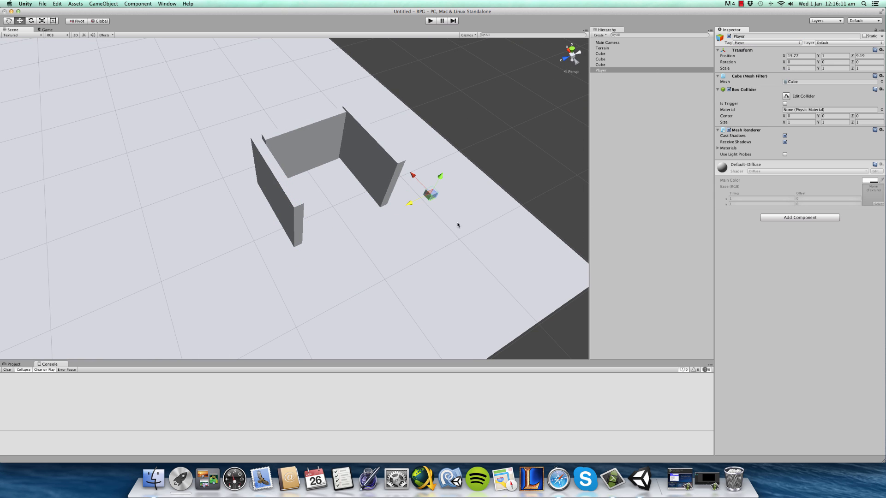
{"action": "double_click", "coordinate": [647, 71]}
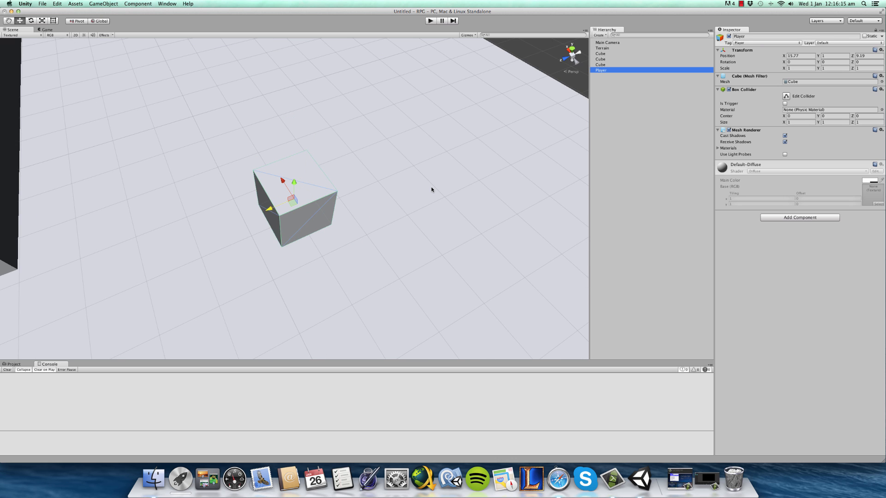
Set the Player's Y scale to 3 and raise it along the Y axis above the terrain.
{"action": "left_click_drag", "start_coordinate": [431, 189], "coordinate": [474, 105], "text": "alt"}
{"action": "scroll", "coordinate": [151, 179], "scroll_direction": "up", "scroll_amount": 5, "text": "alt"}
{"action": "scroll", "coordinate": [304, 145], "scroll_direction": "down", "scroll_amount": 5}
{"action": "left_click", "coordinate": [829, 69]}
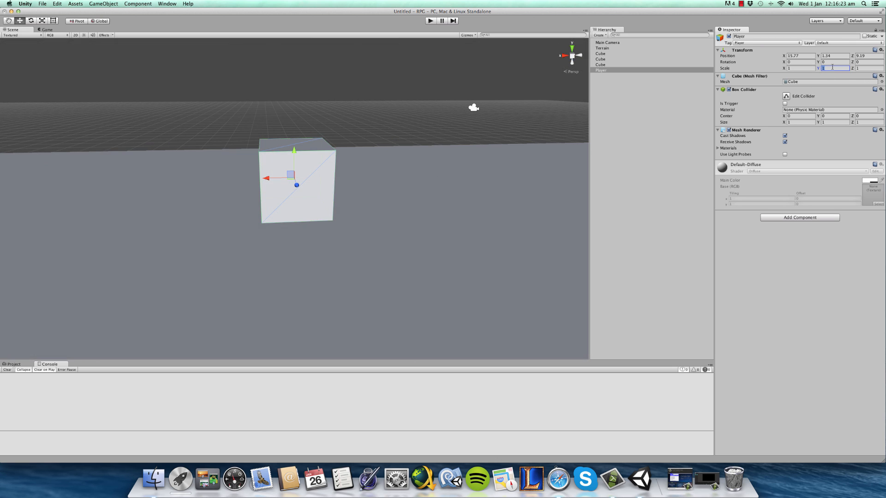
{"action": "type", "text": "3"}
{"action": "left_click_drag", "start_coordinate": [294, 160], "coordinate": [294, 108]}
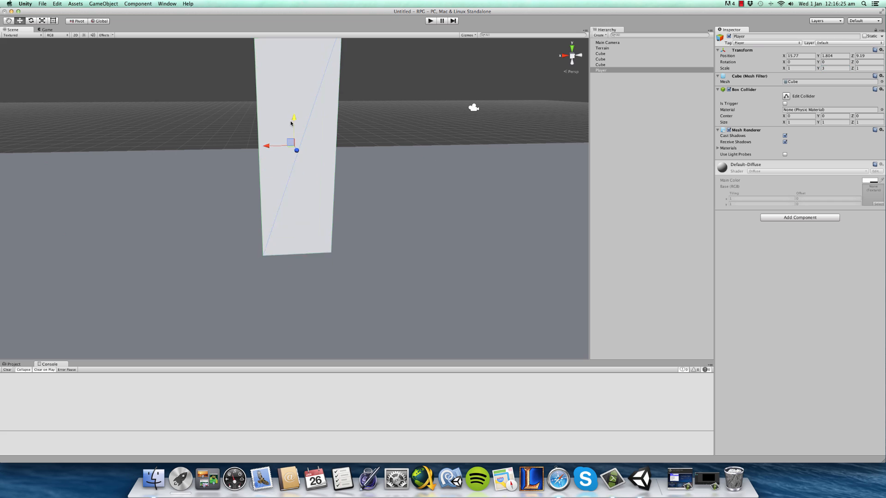
Examine the Player's height and placement on the terrain relative to the three walls from several angles.
{"action": "left_click_drag", "start_coordinate": [277, 185], "coordinate": [517, 266], "text": "alt"}
{"action": "scroll", "coordinate": [517, 266], "scroll_direction": "down", "scroll_amount": 5}
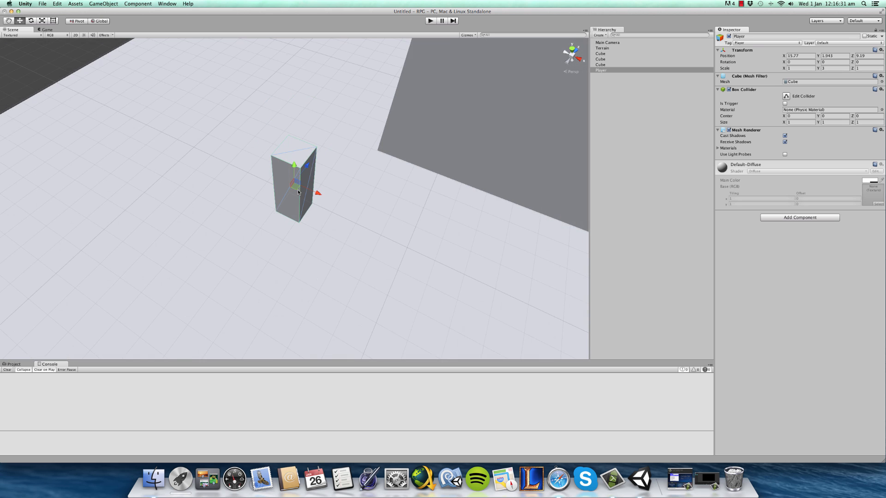
{"action": "left_click_drag", "start_coordinate": [283, 193], "coordinate": [614, 195], "text": "alt"}
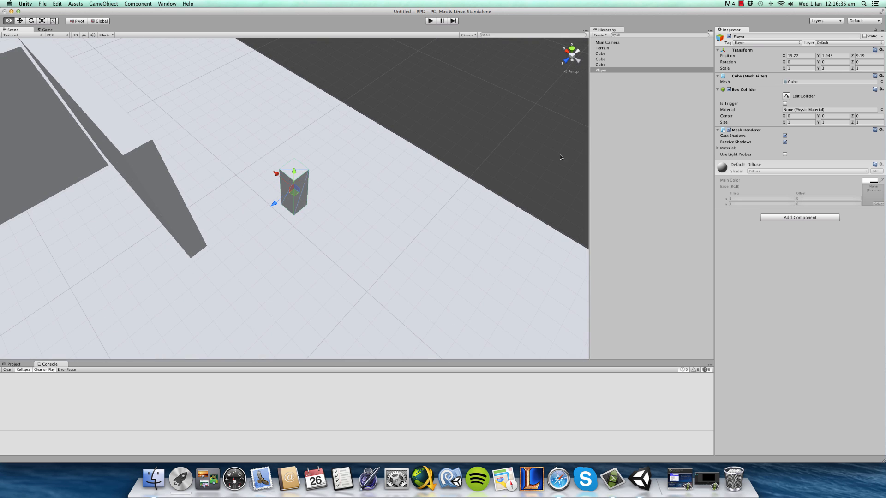
{"action": "left_click_drag", "start_coordinate": [114, 53], "coordinate": [126, 137], "text": "alt"}
{"action": "left_click", "coordinate": [126, 137]}
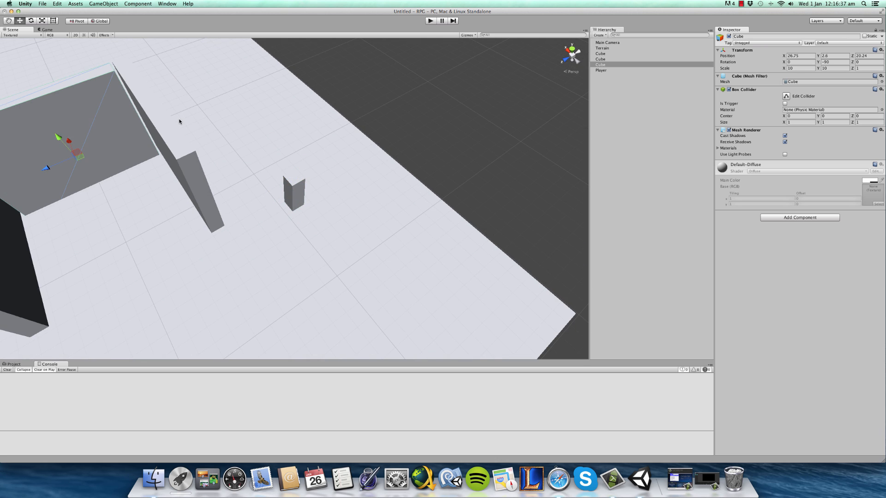
{"action": "left_click", "coordinate": [179, 136]}
{"action": "left_click", "coordinate": [179, 136]}
{"action": "key", "text": "f"}
{"action": "left_click", "coordinate": [105, 122]}
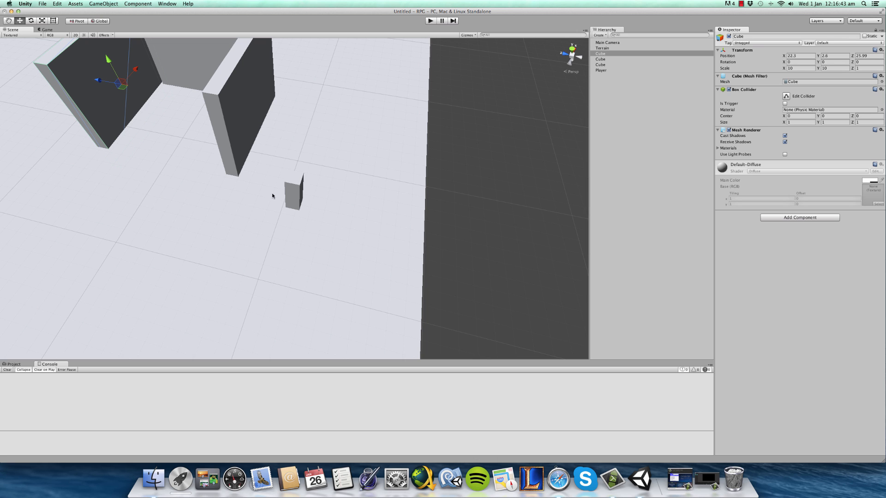
{"action": "left_click", "coordinate": [298, 195]}
{"action": "key", "text": "f"}
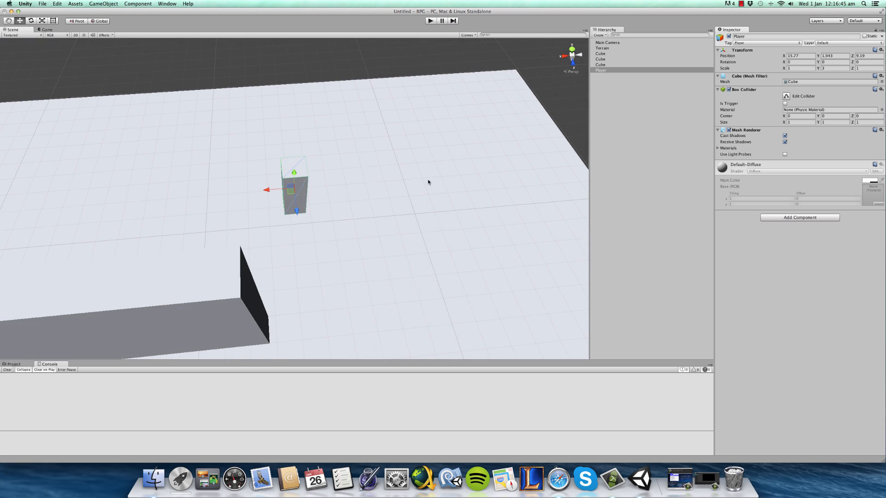
Move the Player along the X axis to 9.66, farther from the walls, and frame it in the Scene view.
{"action": "left_click_drag", "start_coordinate": [271, 190], "coordinate": [402, 178]}
{"action": "left_click_drag", "start_coordinate": [550, 208], "coordinate": [491, 140], "text": "alt"}
{"action": "double_click", "coordinate": [659, 70]}
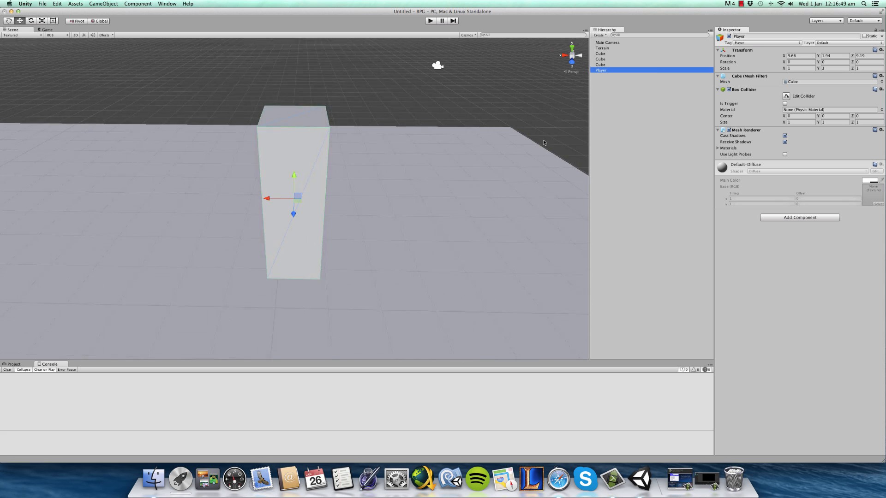
Add a new 3D Cube at the Player's position and move it along the Z axis to about 10.71.
{"action": "left_click", "coordinate": [103, 4]}
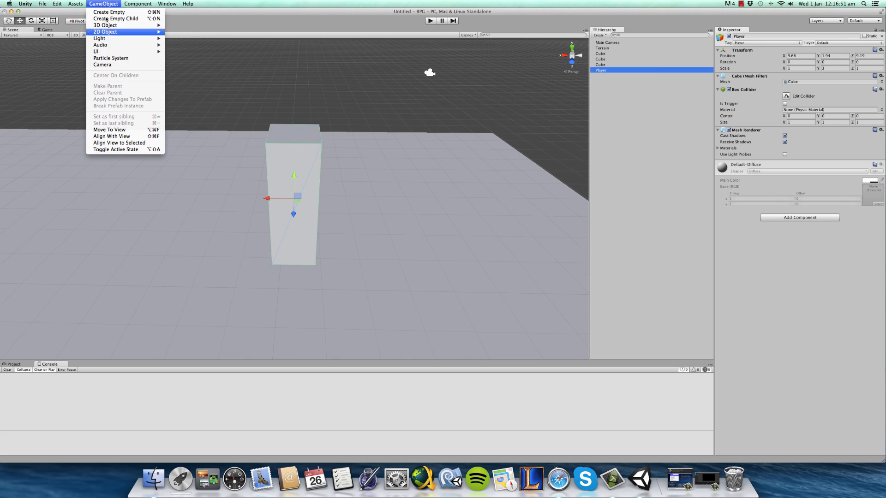
{"action": "mouse_move", "coordinate": [108, 26]}
{"action": "left_click", "coordinate": [190, 26]}
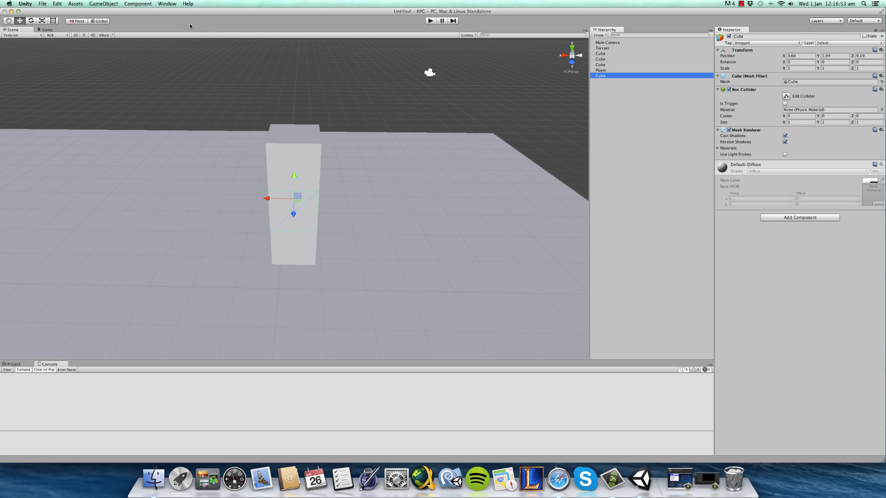
{"action": "double_click", "coordinate": [606, 76]}
{"action": "mouse_move", "coordinate": [293, 213]}
{"action": "left_mouse_down"}
{"action": "mouse_move", "coordinate": [291, 279]}
{"action": "mouse_move", "coordinate": [341, 228]}
{"action": "mouse_move", "coordinate": [281, 212]}
{"action": "left_mouse_up"}
{"action": "scroll", "coordinate": [342, 227], "scroll_direction": "down", "scroll_amount": 5, "text": "alt"}
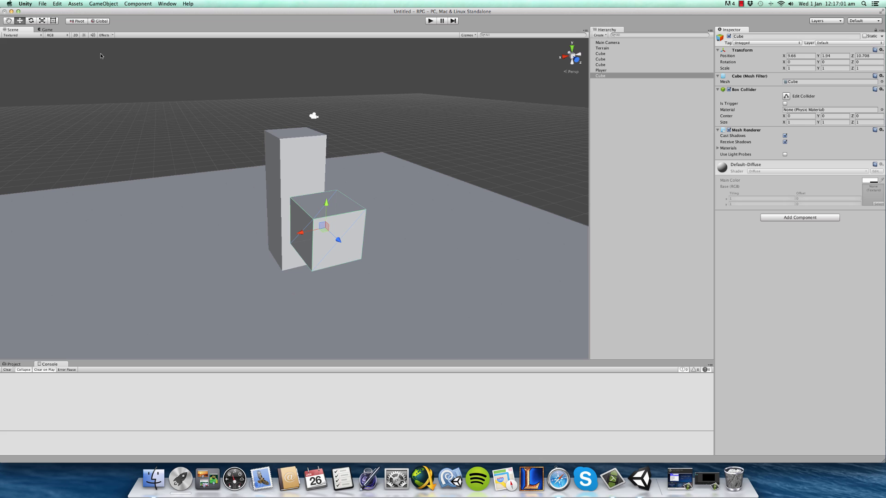
Scale the new cube down to 0.4 in X and 0.4 in Y.
{"action": "left_click", "coordinate": [41, 21]}
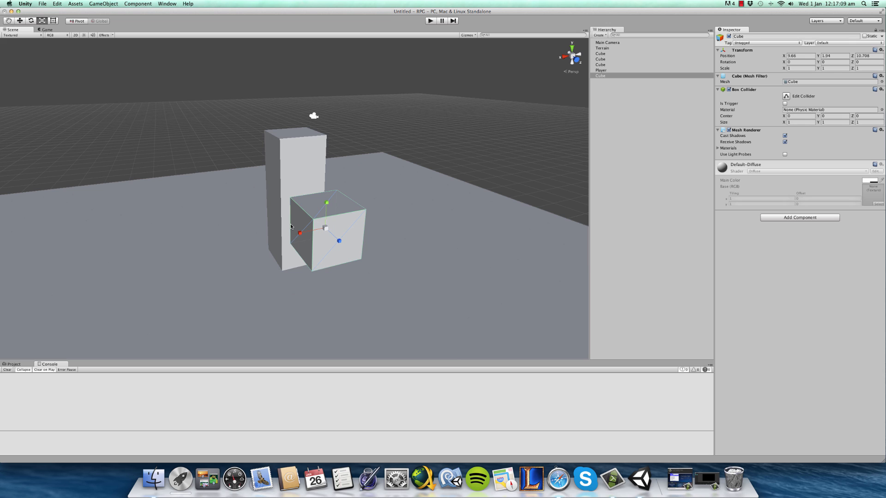
{"action": "left_click_drag", "start_coordinate": [298, 234], "coordinate": [314, 235]}
{"action": "left_click_drag", "start_coordinate": [327, 204], "coordinate": [327, 218]}
{"action": "left_click", "coordinate": [813, 68]}
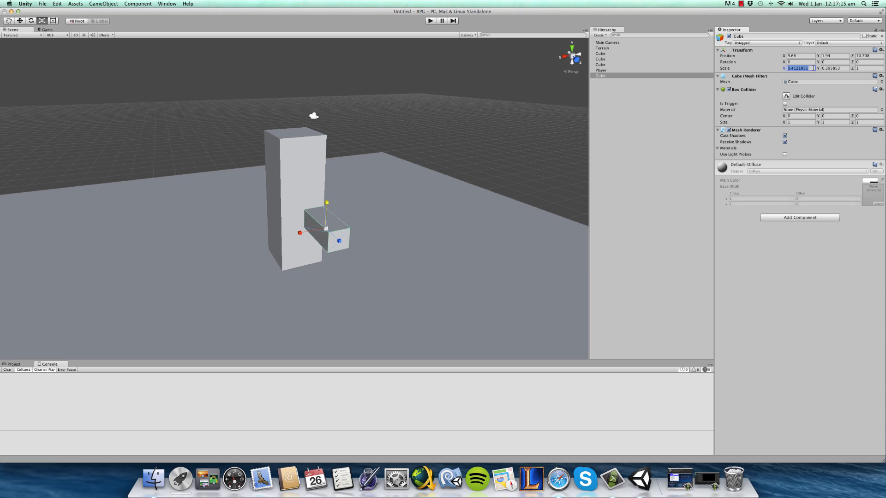
{"action": "type", "text": "0.4"}
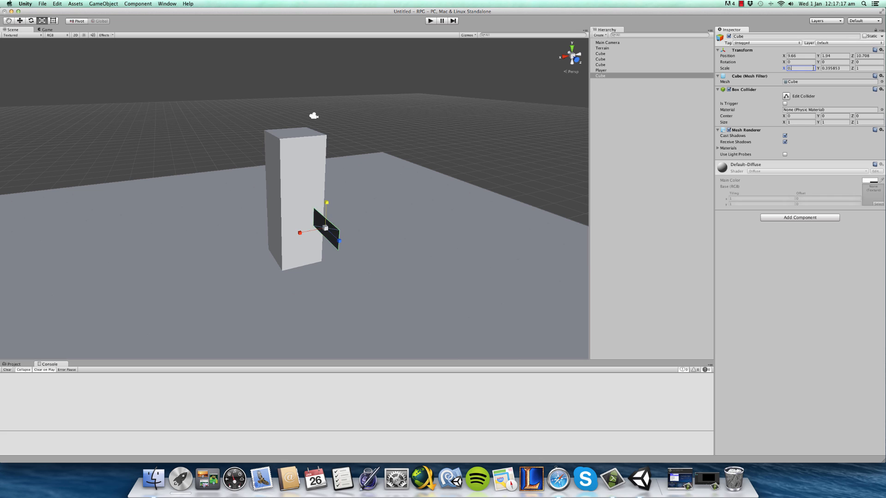
{"action": "key", "text": "Tab"}
{"action": "type", "text": "0.4"}
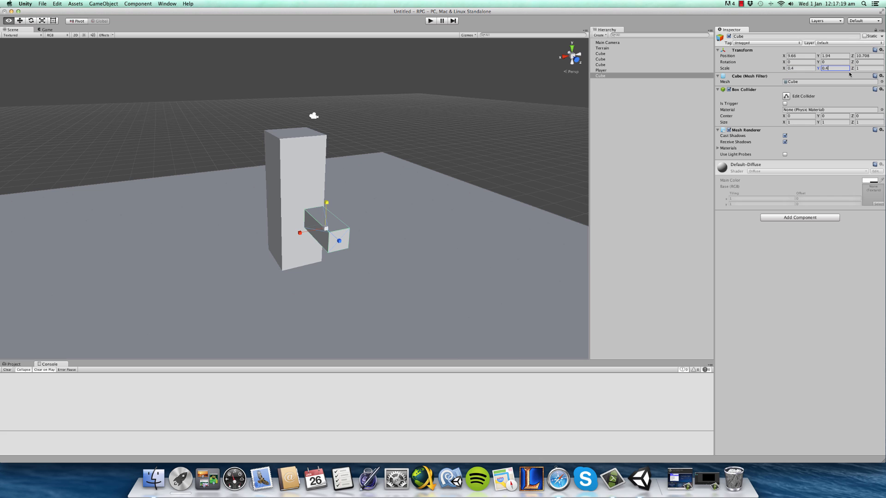
Move the small cube onto the upper front of the Player, at about Z 9.91 and Y 2.84.
{"action": "left_click", "coordinate": [20, 21]}
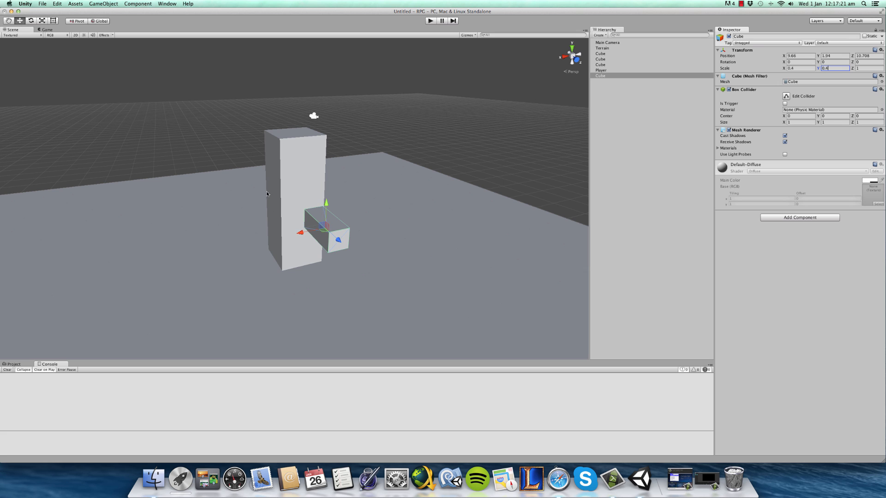
{"action": "mouse_move", "coordinate": [343, 245]}
{"action": "left_mouse_down"}
{"action": "mouse_move", "coordinate": [323, 229]}
{"action": "mouse_move", "coordinate": [328, 239]}
{"action": "left_mouse_up"}
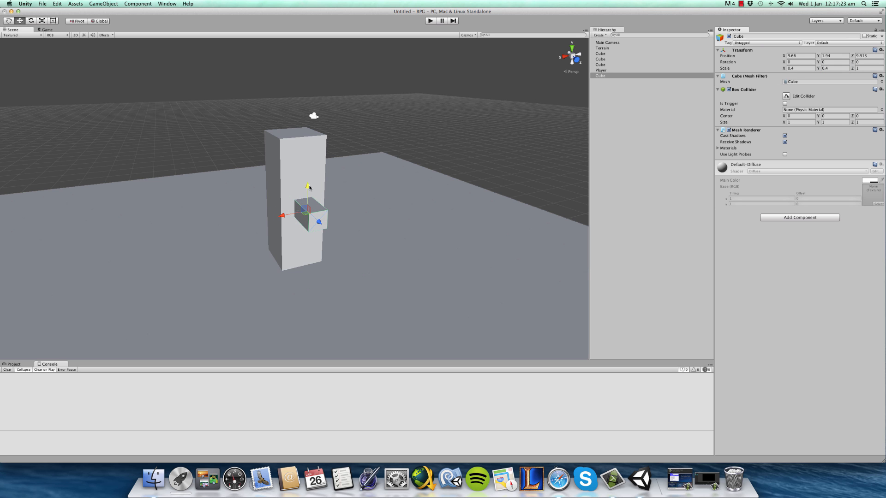
{"action": "left_click_drag", "start_coordinate": [310, 187], "coordinate": [167, 152]}
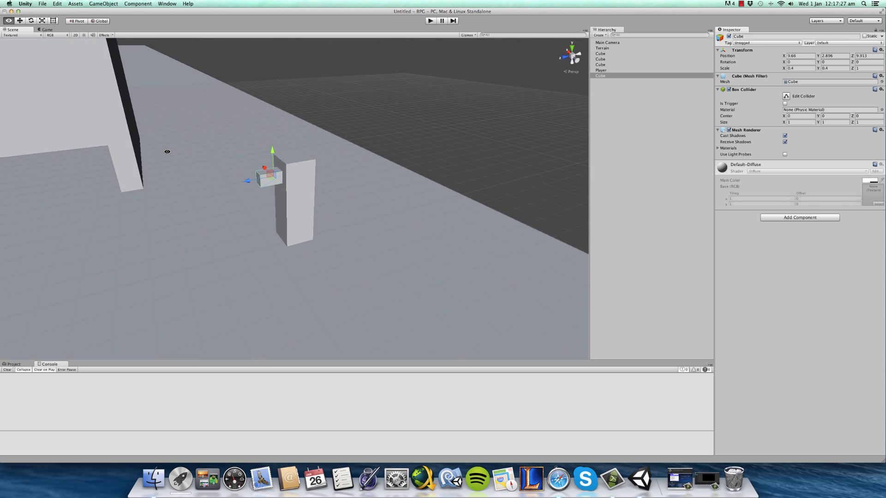
Rename the small cube to Nose.
{"action": "left_click", "coordinate": [790, 36]}
{"action": "type", "text": "Node"}
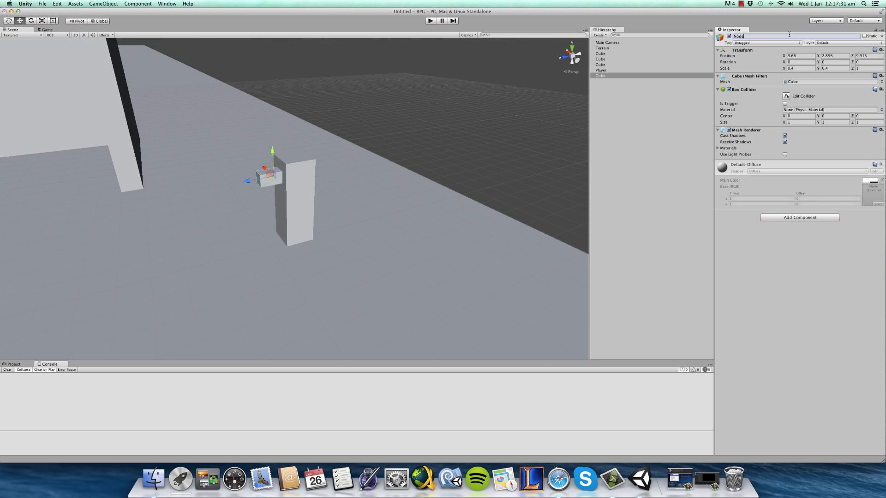
{"action": "left_click", "coordinate": [604, 75]}
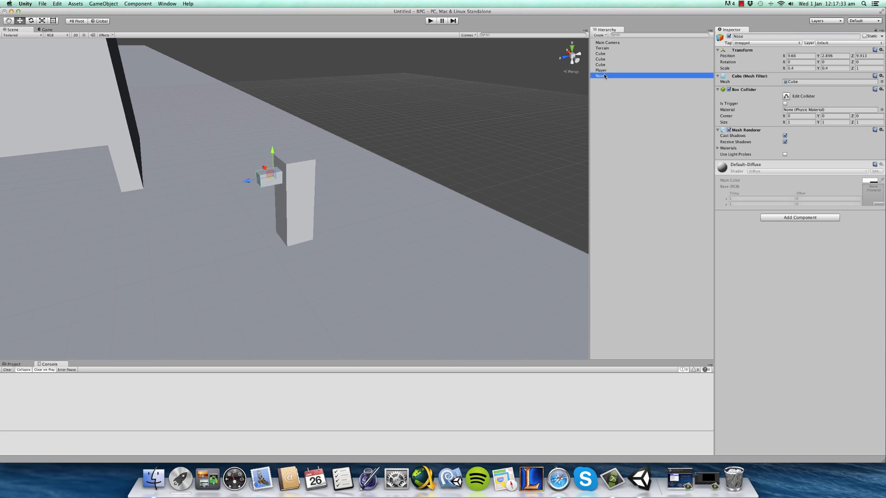
Make the Nose object a child of Player in the hierarchy and select the Player.
{"action": "left_click_drag", "start_coordinate": [605, 75], "coordinate": [606, 71]}
{"action": "left_click", "coordinate": [600, 70]}
{"action": "left_click", "coordinate": [611, 76]}
{"action": "left_click", "coordinate": [608, 70]}
{"action": "key", "text": "alt"}
{"action": "left_click_drag", "start_coordinate": [323, 144], "coordinate": [351, 145], "text": "alt"}
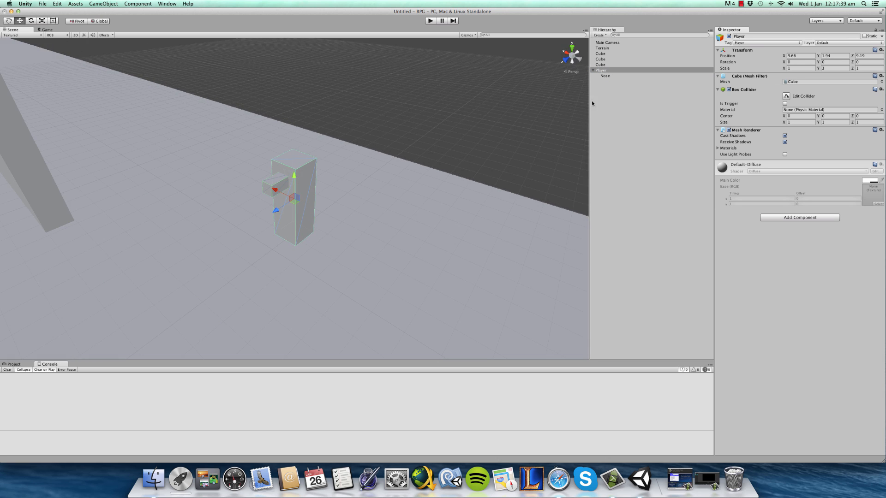
{"action": "left_click_drag", "start_coordinate": [605, 76], "coordinate": [611, 68]}
{"action": "left_click", "coordinate": [611, 69]}
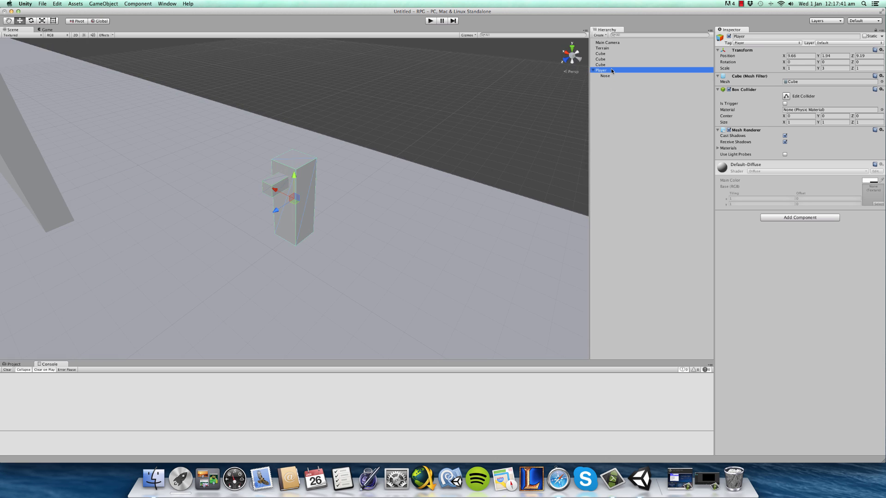
{"action": "left_click", "coordinate": [605, 76]}
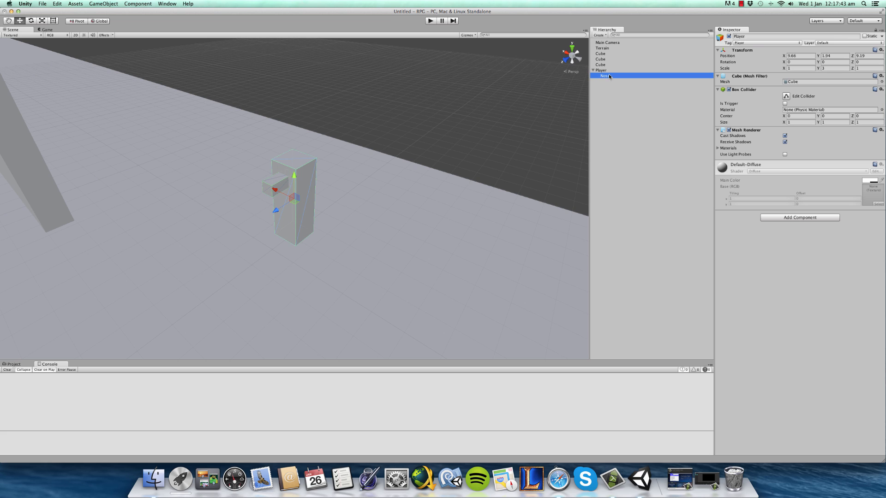
{"action": "left_click", "coordinate": [606, 70]}
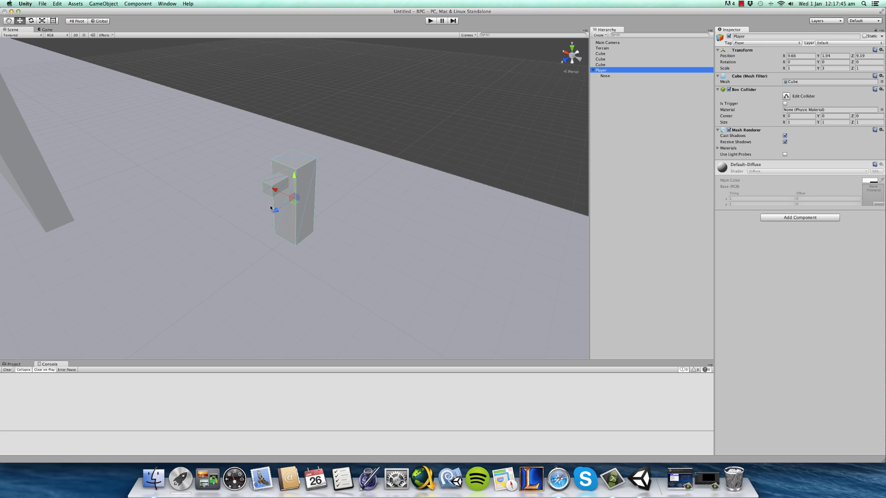
Move the Player with its Nose along the Z axis to 9.58 and set its Y rotation to 0.
{"action": "left_click_drag", "start_coordinate": [271, 208], "coordinate": [289, 212]}
{"action": "left_click", "coordinate": [30, 21]}
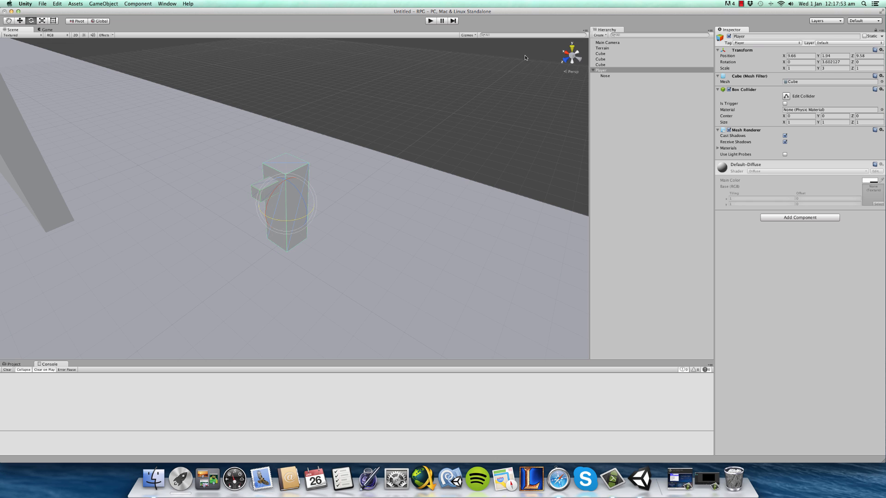
{"action": "key", "text": "alt"}
{"action": "mouse_move", "coordinate": [289, 184]}
{"action": "left_mouse_down", "text": "alt"}
{"action": "mouse_move", "coordinate": [490, 229]}
{"action": "mouse_move", "coordinate": [296, 198]}
{"action": "left_mouse_up", "text": "alt"}
{"action": "left_click", "coordinate": [835, 62]}
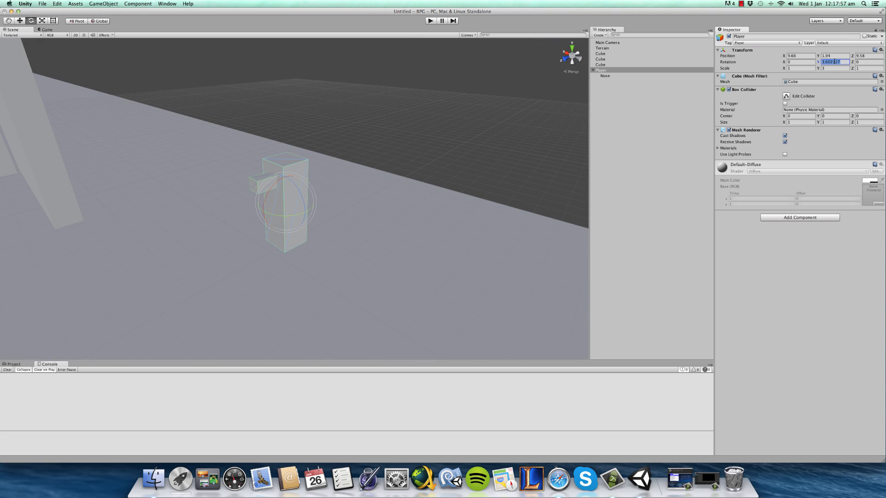
{"action": "type", "text": "0"}
Preview the scene in the Game view and return to the Scene view showing the walls and Player.
{"action": "left_click_drag", "start_coordinate": [222, 87], "coordinate": [47, 51], "text": "alt"}
{"action": "left_click", "coordinate": [47, 29]}
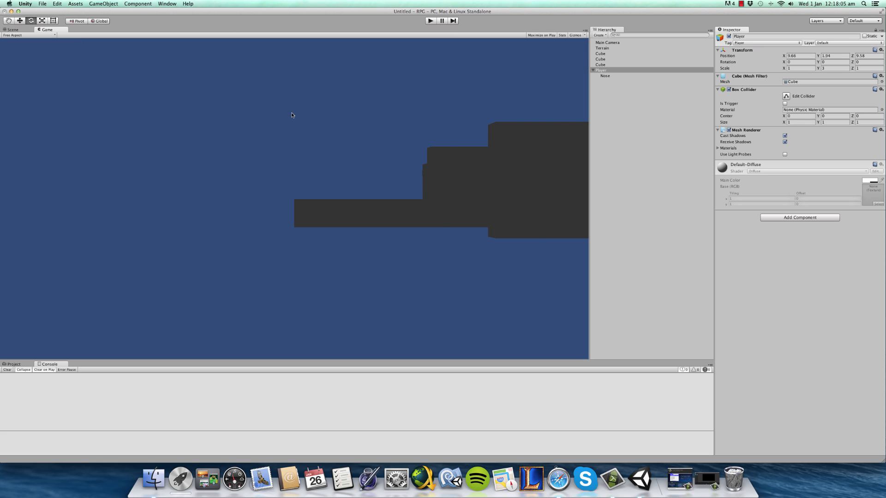
{"action": "left_click", "coordinate": [10, 30]}
{"action": "scroll", "coordinate": [313, 208], "scroll_direction": "down", "scroll_amount": 3}
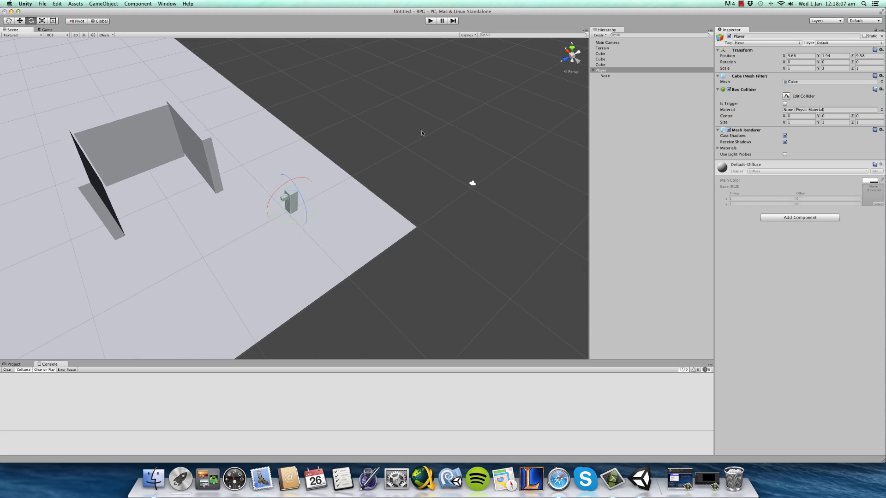
Add a Point Light to the scene.
{"action": "left_click", "coordinate": [103, 4]}
{"action": "left_click", "coordinate": [102, 4]}
{"action": "mouse_move", "coordinate": [116, 41]}
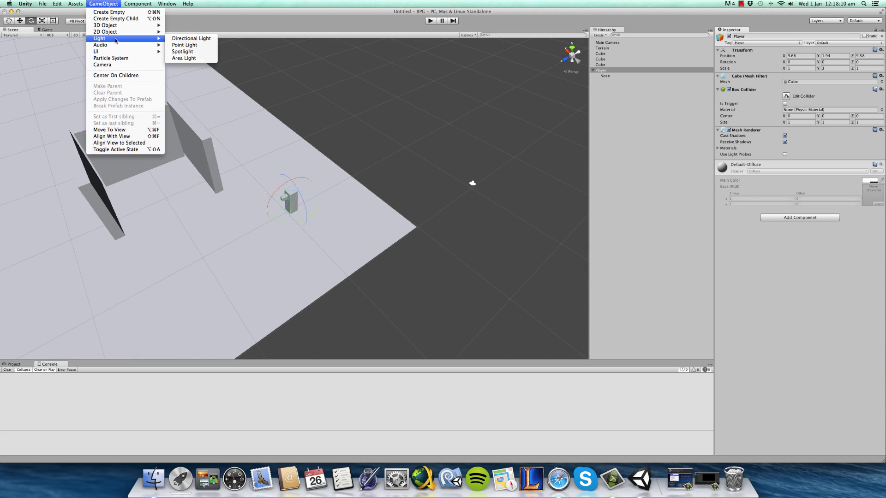
{"action": "left_click", "coordinate": [102, 3]}
{"action": "left_click", "coordinate": [103, 4]}
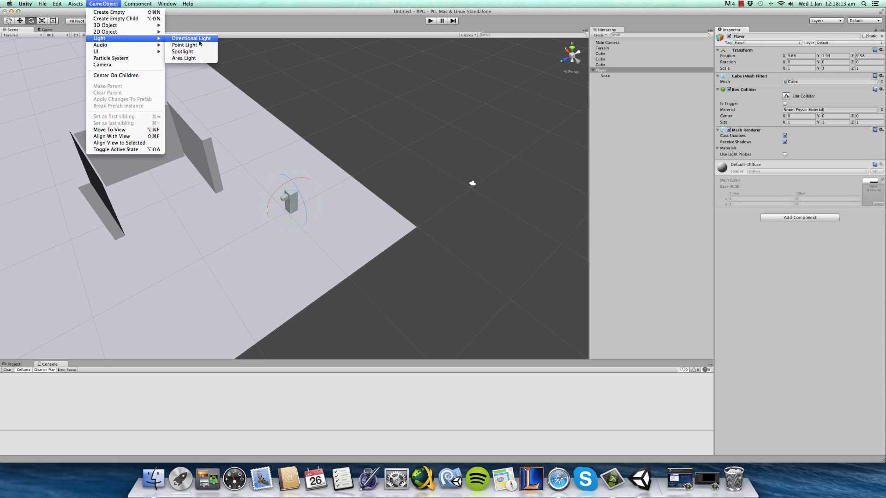
{"action": "left_click", "coordinate": [208, 46]}
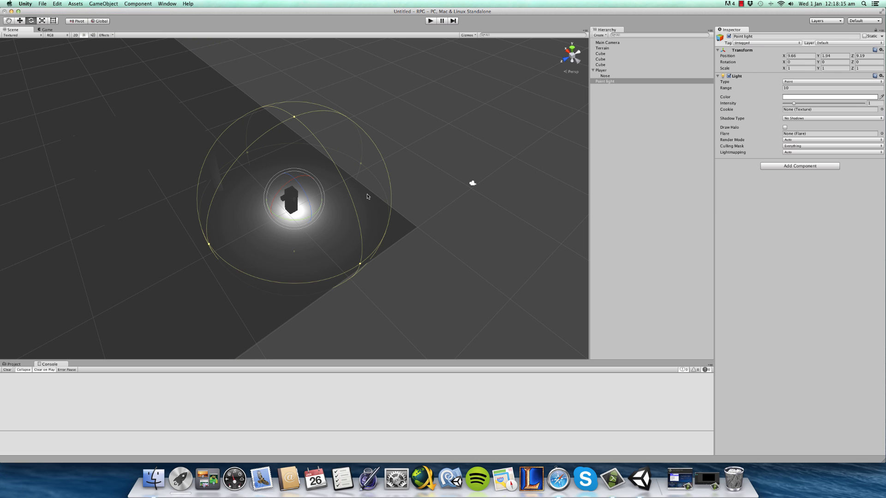
Move the Point light above the terrain to Y 10.67 and Z 19.41.
{"action": "left_click", "coordinate": [19, 21]}
{"action": "left_click_drag", "start_coordinate": [268, 211], "coordinate": [218, 245]}
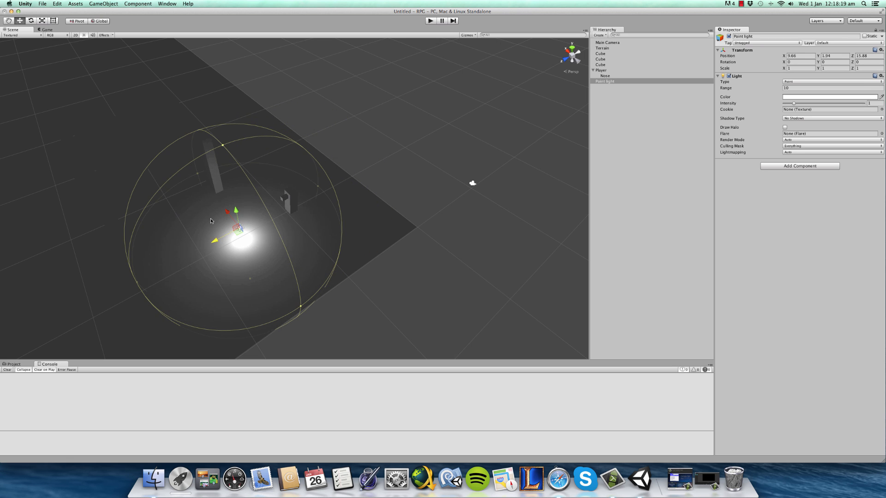
{"action": "left_click_drag", "start_coordinate": [240, 212], "coordinate": [156, 173]}
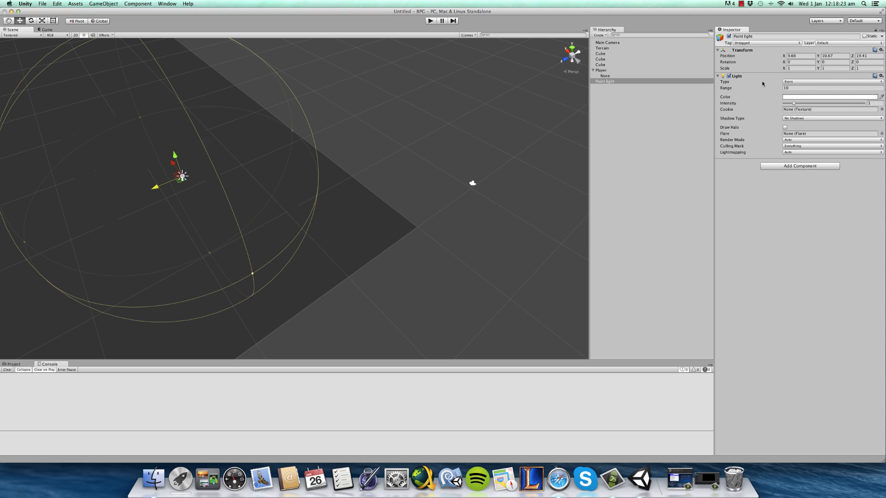
Set the Point light's range to 100 and raise it to Y 23.95 above the walls.
{"action": "left_click", "coordinate": [791, 87]}
{"action": "type", "text": "100"}
{"action": "left_click_drag", "start_coordinate": [175, 155], "coordinate": [145, 21]}
{"action": "scroll", "coordinate": [214, 217], "scroll_direction": "down", "scroll_amount": 10}
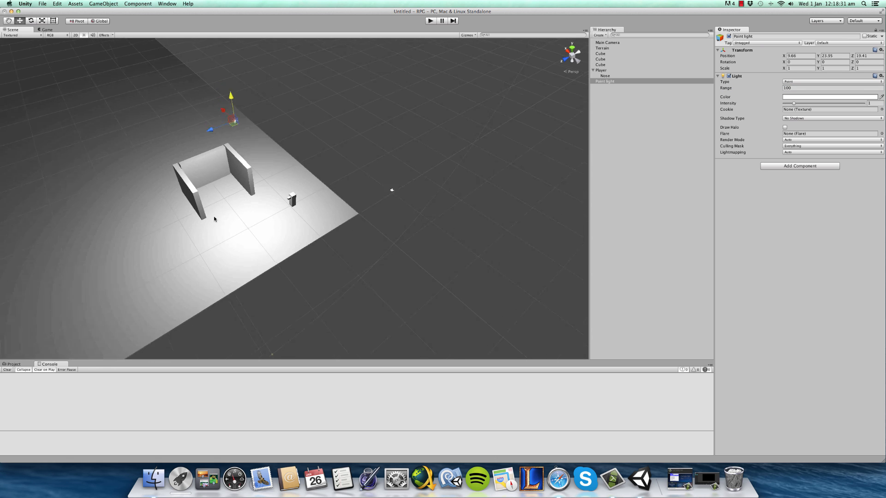
Deactivate the Point light and toggle the Scene view lighting repeatedly to compare default and scene lighting.
{"action": "left_click", "coordinate": [728, 36]}
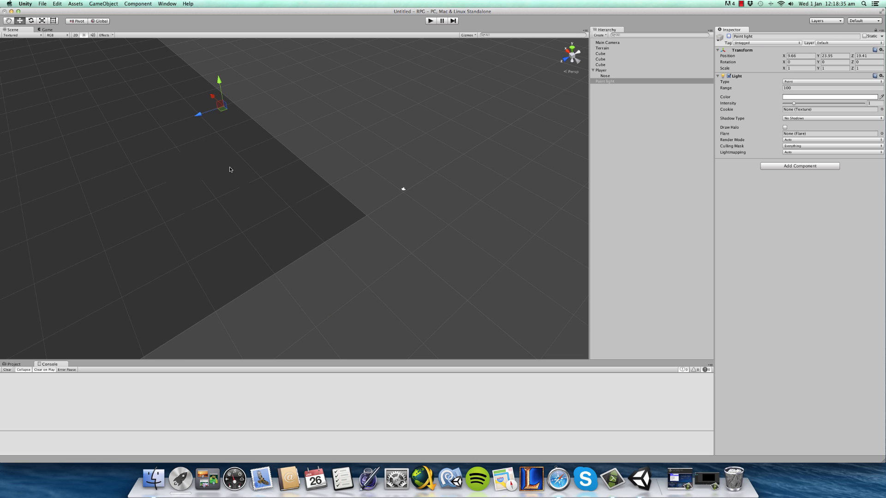
{"action": "left_click", "coordinate": [84, 35]}
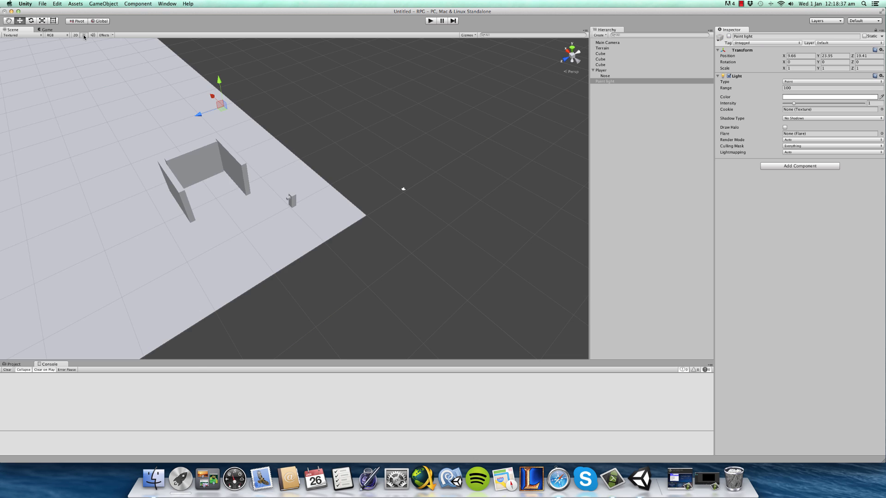
{"action": "left_click", "coordinate": [84, 36]}
{"action": "left_click", "coordinate": [84, 35]}
{"action": "left_click", "coordinate": [84, 36]}
{"action": "left_click", "coordinate": [84, 36]}
{"action": "left_click", "coordinate": [84, 36]}
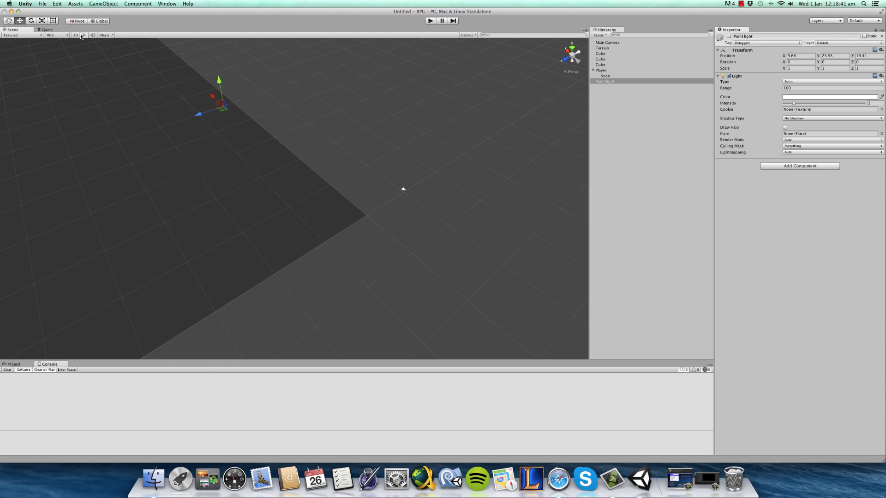
Compare the Scene view with default and scene lighting, and reactivate the Point light.
{"action": "left_click", "coordinate": [83, 36]}
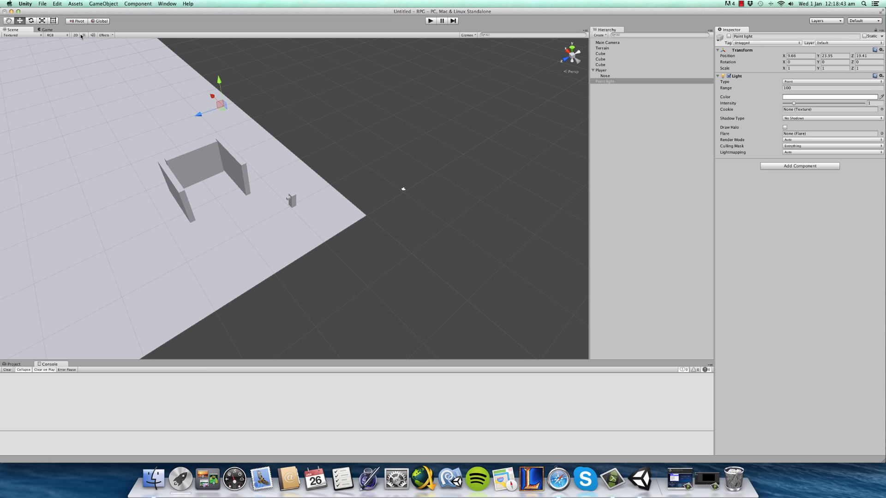
{"action": "left_click", "coordinate": [83, 36]}
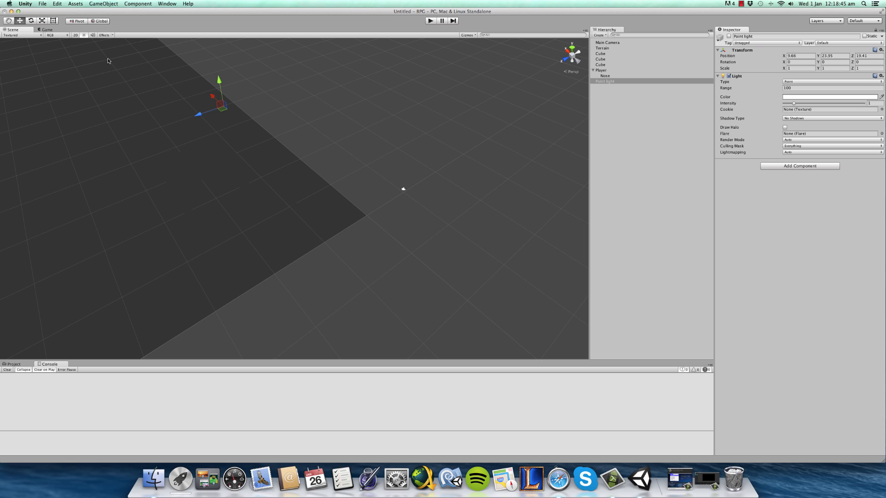
{"action": "left_click", "coordinate": [83, 35]}
{"action": "left_click", "coordinate": [83, 36]}
{"action": "left_click", "coordinate": [729, 37]}
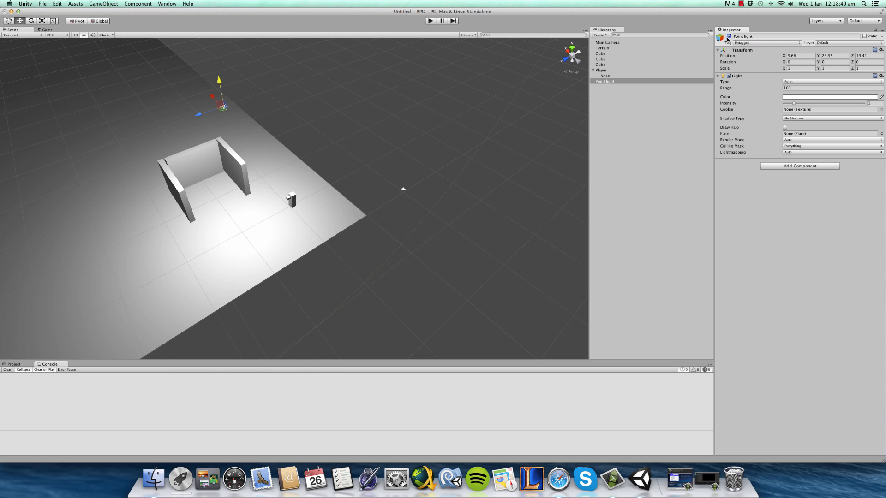
Move the Point light to X 5.94, Z 24.73, check it in the Game view, and collapse the Player in the Hierarchy.
{"action": "left_click_drag", "start_coordinate": [213, 100], "coordinate": [171, 141]}
{"action": "left_click", "coordinate": [46, 30]}
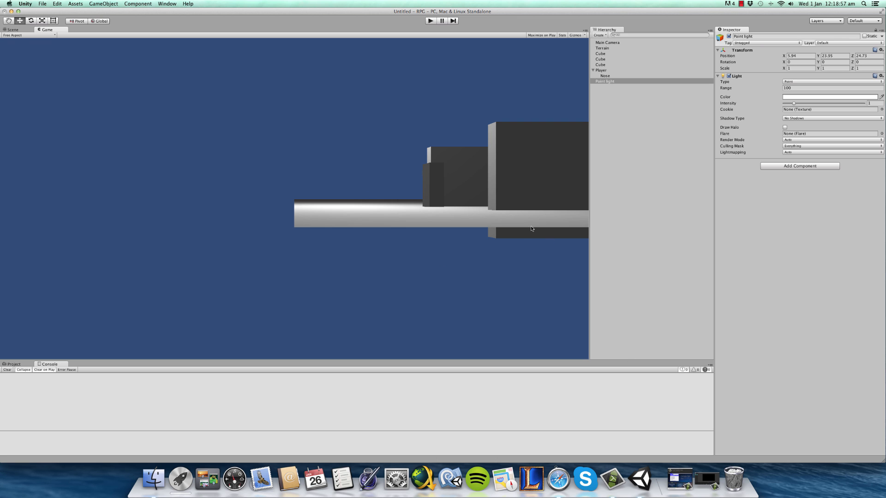
{"action": "left_click", "coordinate": [13, 30]}
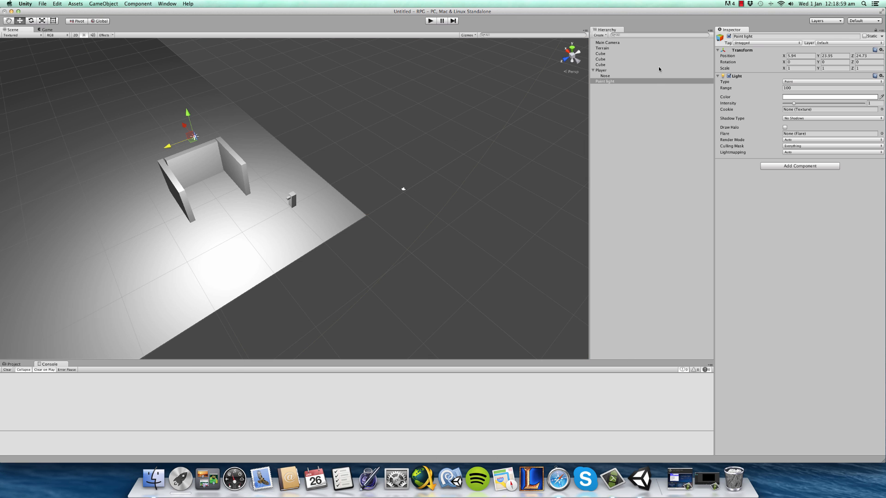
{"action": "left_click", "coordinate": [593, 70]}
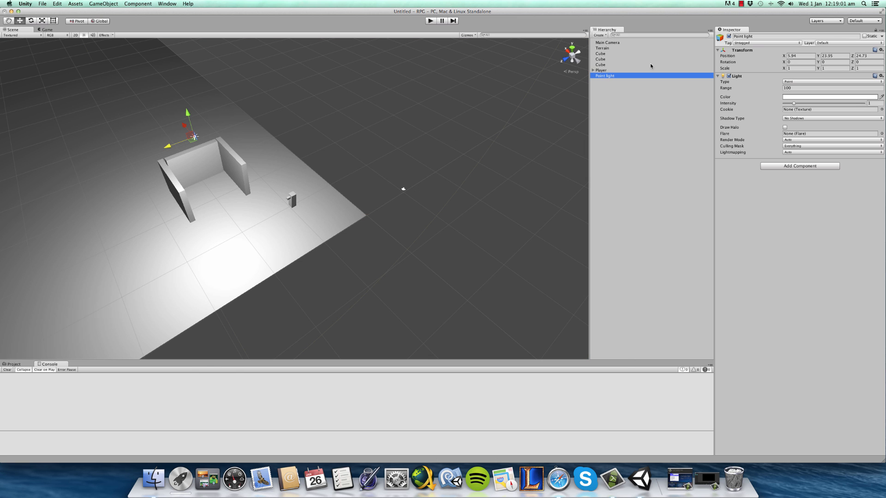
{"action": "left_click", "coordinate": [757, 36]}
{"action": "left_click", "coordinate": [598, 131]}
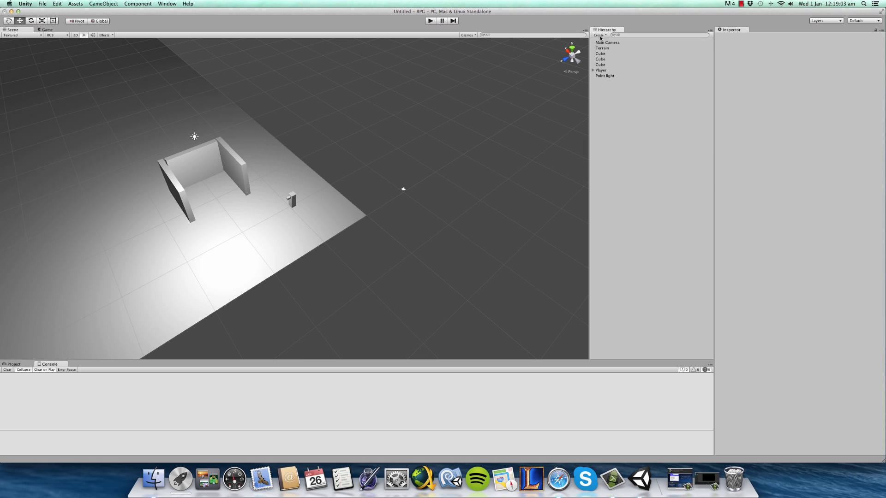
Move the Main Camera to X 12.48, Y 10.81, Z -9.79 near the terrain edge, facing the walls.
{"action": "double_click", "coordinate": [608, 42]}
{"action": "left_click_drag", "start_coordinate": [310, 192], "coordinate": [260, 125], "text": "alt"}
{"action": "left_click_drag", "start_coordinate": [294, 175], "coordinate": [297, 30]}
{"action": "scroll", "coordinate": [309, 203], "scroll_direction": "down", "scroll_amount": 3}
{"action": "scroll", "coordinate": [303, 190], "scroll_direction": "up", "scroll_amount": 5}
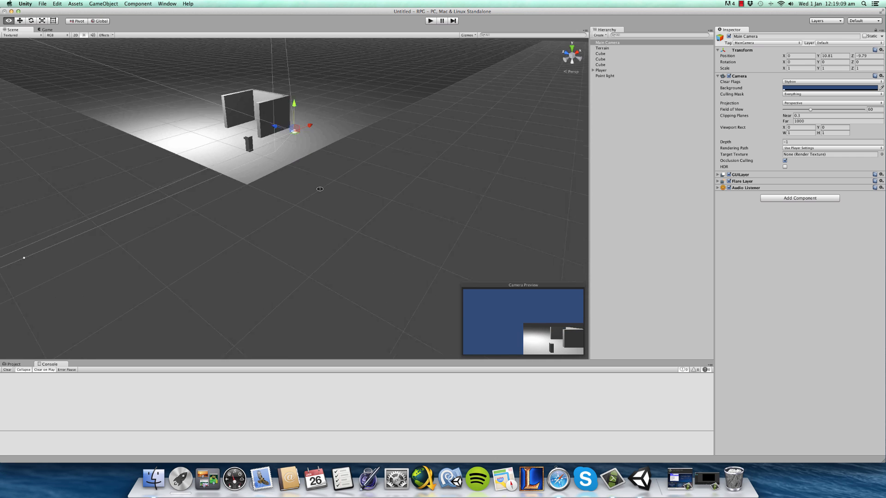
{"action": "left_click_drag", "start_coordinate": [318, 142], "coordinate": [422, 128]}
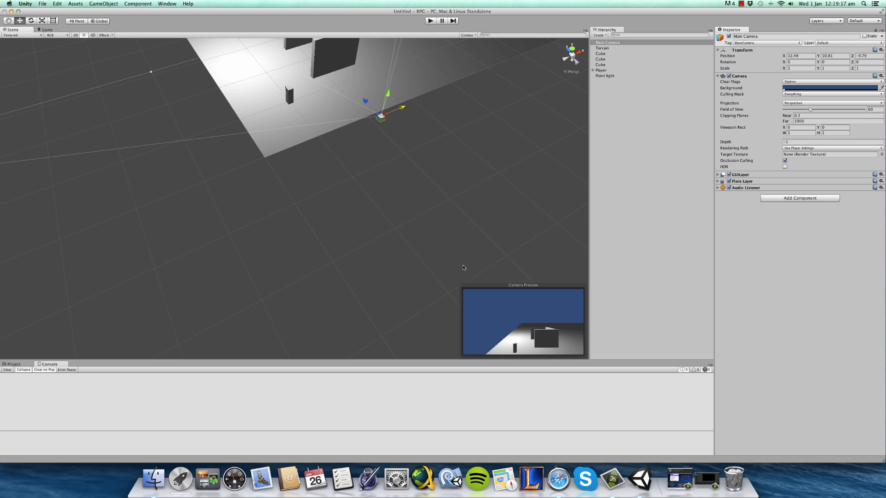
Raise the Main Camera to X 15.29, Y 18.06, Z -7.69 and tilt it down about 50 degrees around X.
{"action": "double_click", "coordinate": [602, 43]}
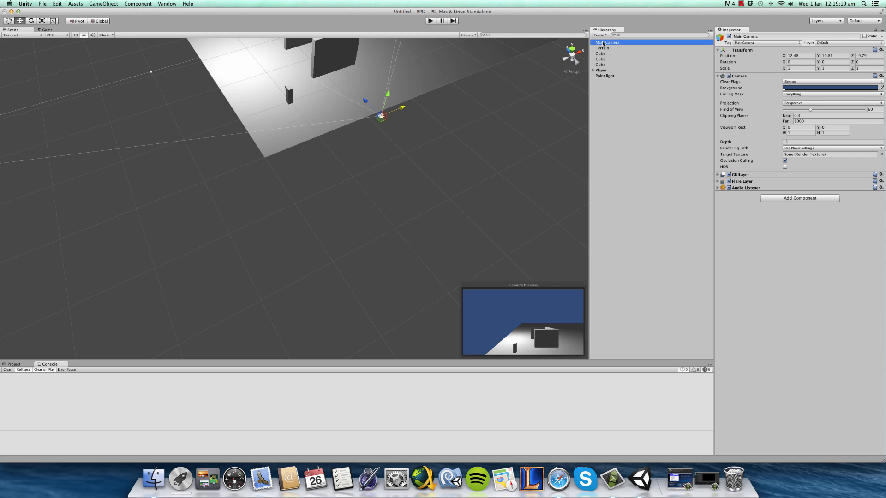
{"action": "left_click_drag", "start_coordinate": [325, 186], "coordinate": [333, 137]}
{"action": "left_click", "coordinate": [662, 52]}
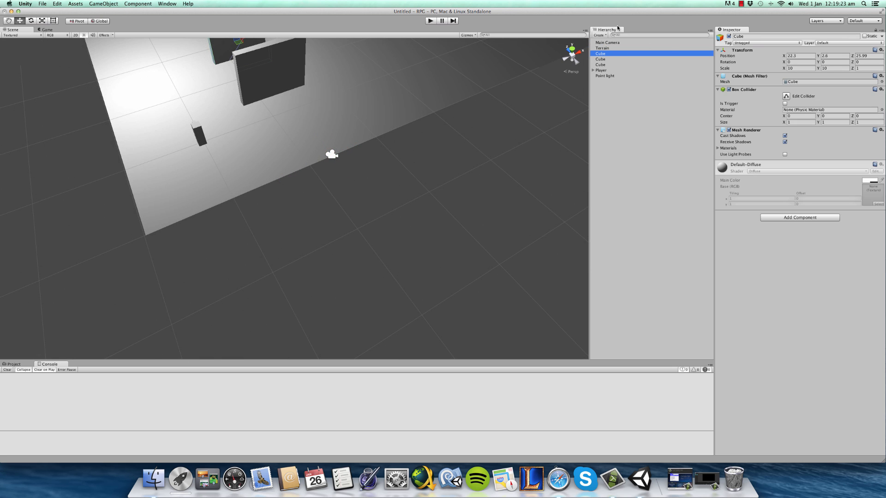
{"action": "left_click", "coordinate": [613, 43]}
{"action": "left_click_drag", "start_coordinate": [342, 143], "coordinate": [322, 17]}
{"action": "left_click", "coordinate": [36, 21]}
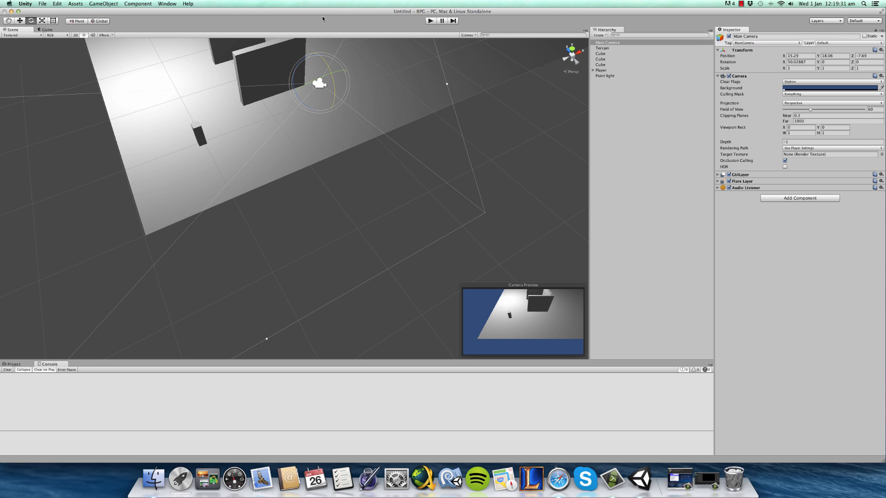
Move the Main Camera to X 20.2, Y 19.92, Z 0.56 and check its framing in the Game view.
{"action": "left_click", "coordinate": [20, 21]}
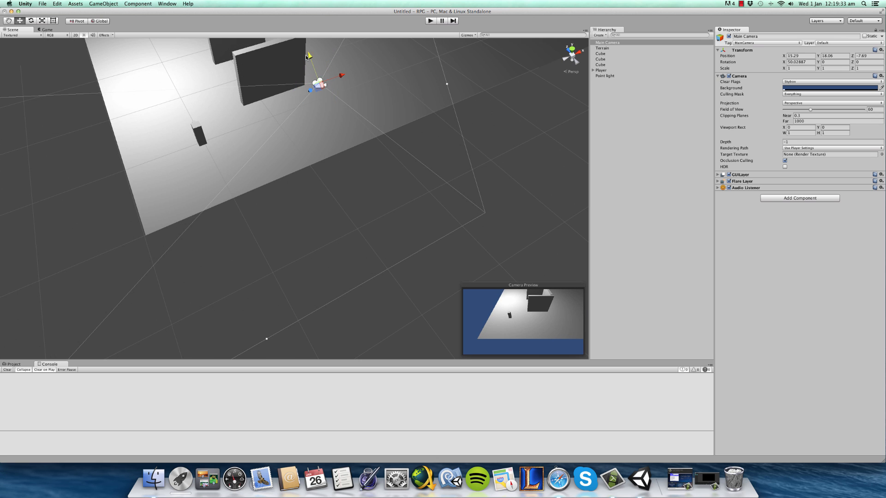
{"action": "left_click_drag", "start_coordinate": [306, 56], "coordinate": [299, 58]}
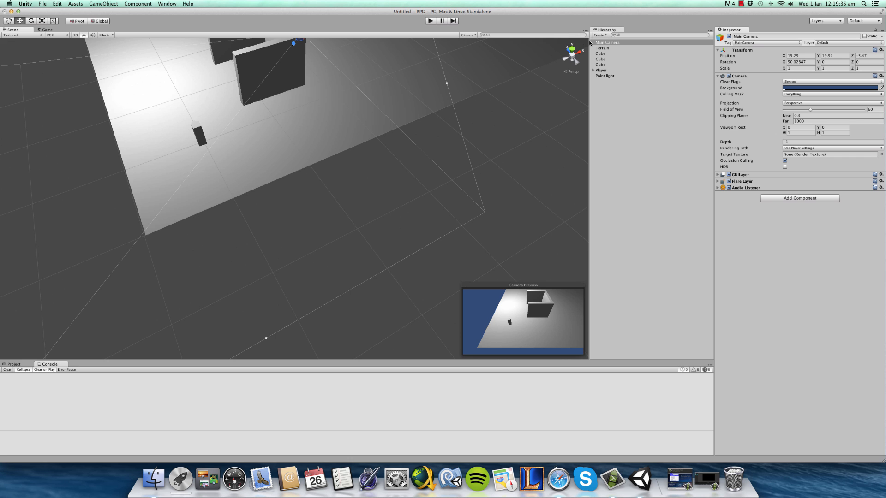
{"action": "double_click", "coordinate": [593, 42]}
{"action": "left_click_drag", "start_coordinate": [309, 190], "coordinate": [341, 169]}
{"action": "left_click", "coordinate": [623, 43]}
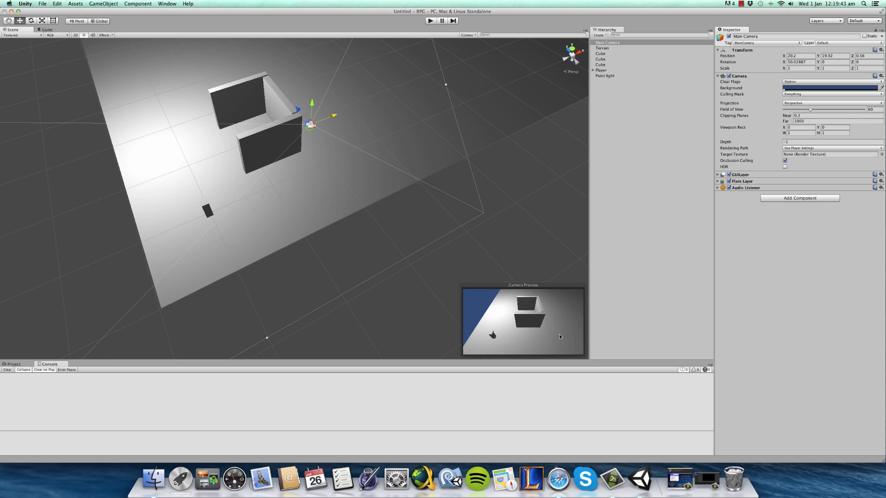
{"action": "left_click", "coordinate": [45, 29]}
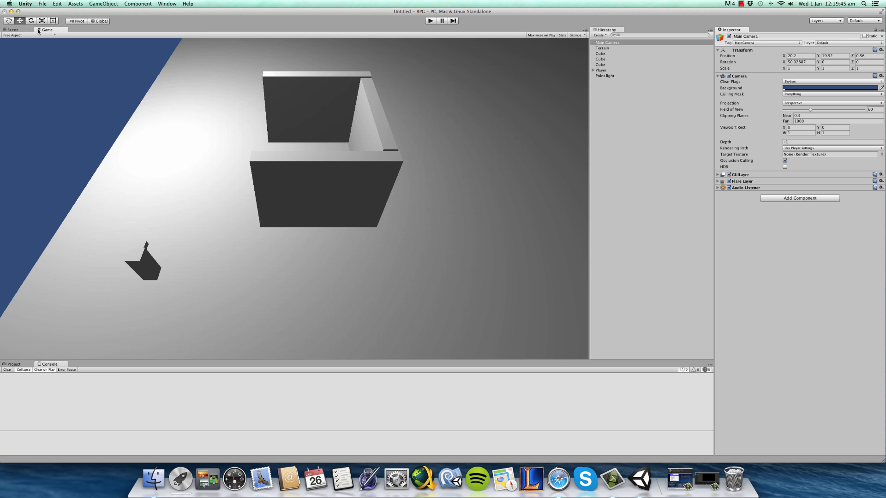
{"action": "left_click", "coordinate": [11, 30]}
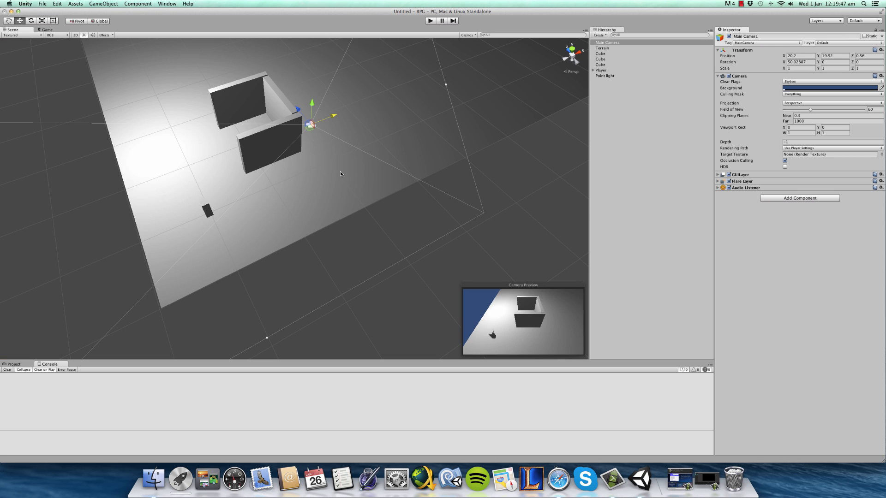
Raise the Main Camera to Y 26.97, pull it back to Z -0.5, and check its framing in the Game view.
{"action": "left_click_drag", "start_coordinate": [313, 113], "coordinate": [318, 49]}
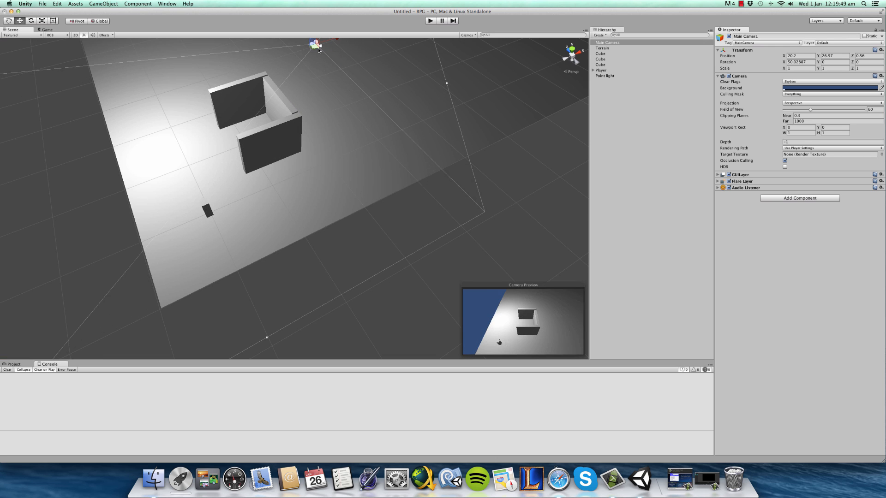
{"action": "scroll", "coordinate": [314, 122], "scroll_direction": "down", "scroll_amount": 3}
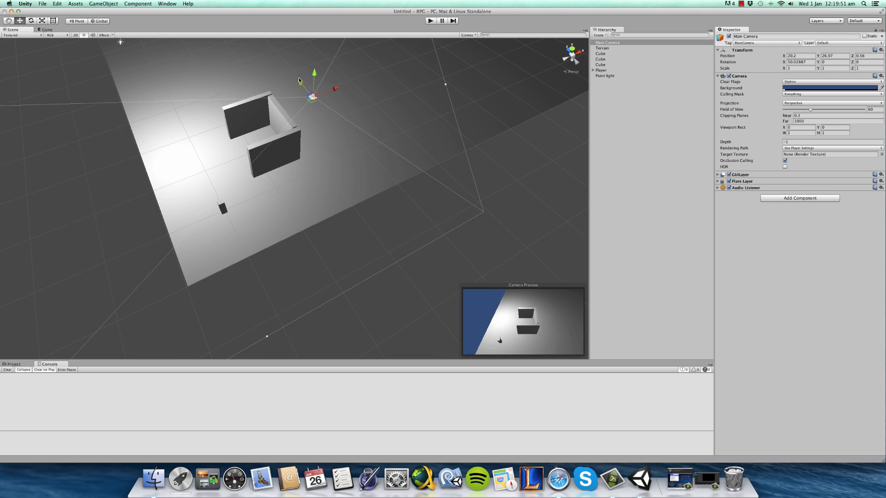
{"action": "left_click_drag", "start_coordinate": [299, 81], "coordinate": [302, 83]}
{"action": "left_click", "coordinate": [44, 29]}
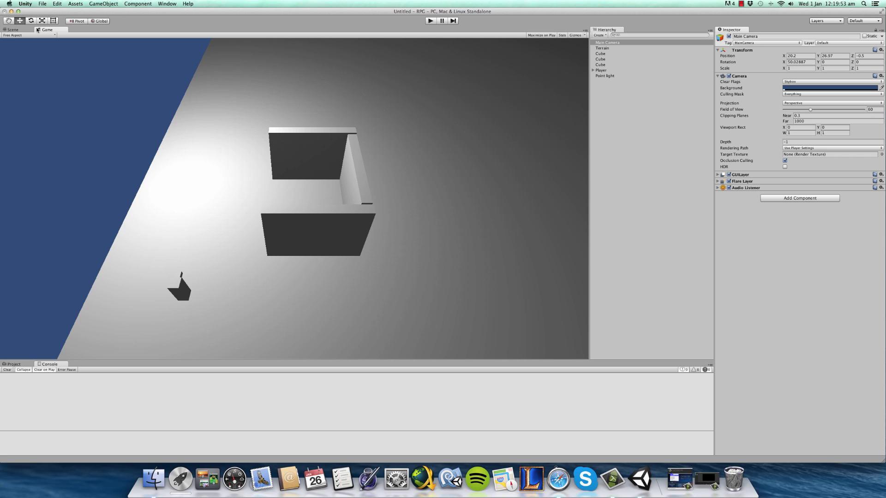
{"action": "left_click", "coordinate": [12, 30]}
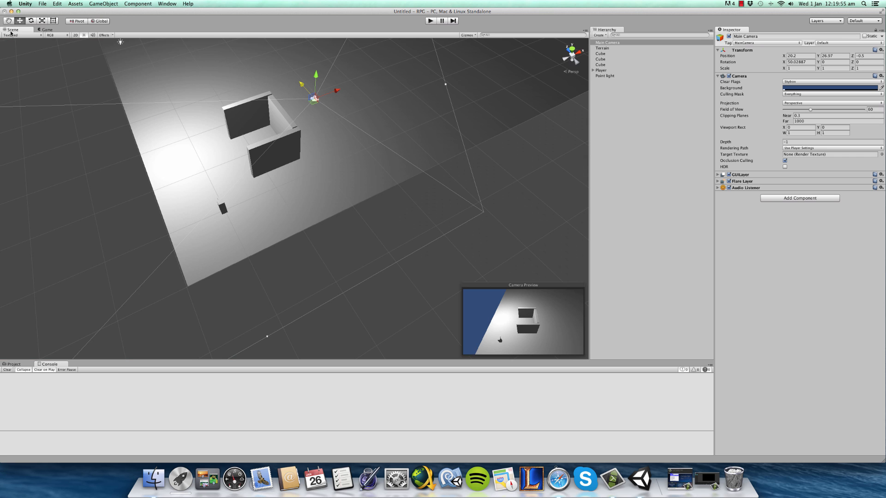
Examine the terrain, walls, Player and camera placement from several angles in the Scene view.
{"action": "left_click_drag", "start_coordinate": [194, 157], "coordinate": [242, 165], "text": "alt"}
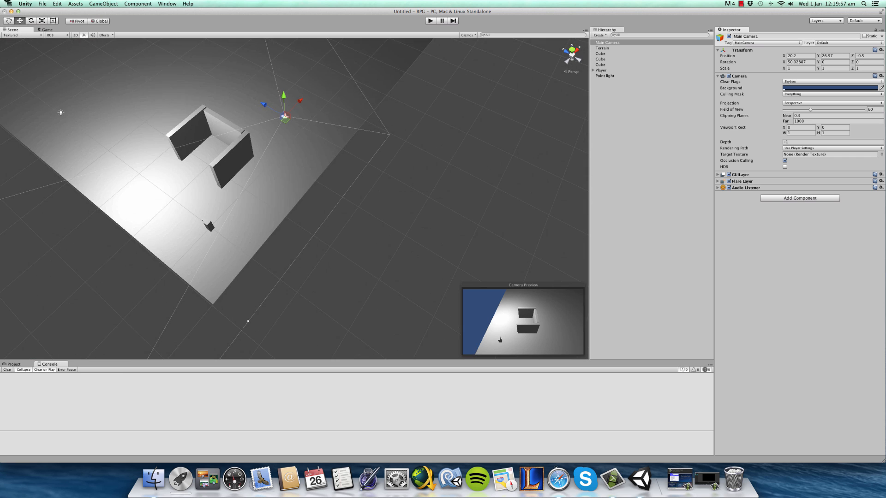
{"action": "key", "text": "Up"}
{"action": "key", "text": "Left"}
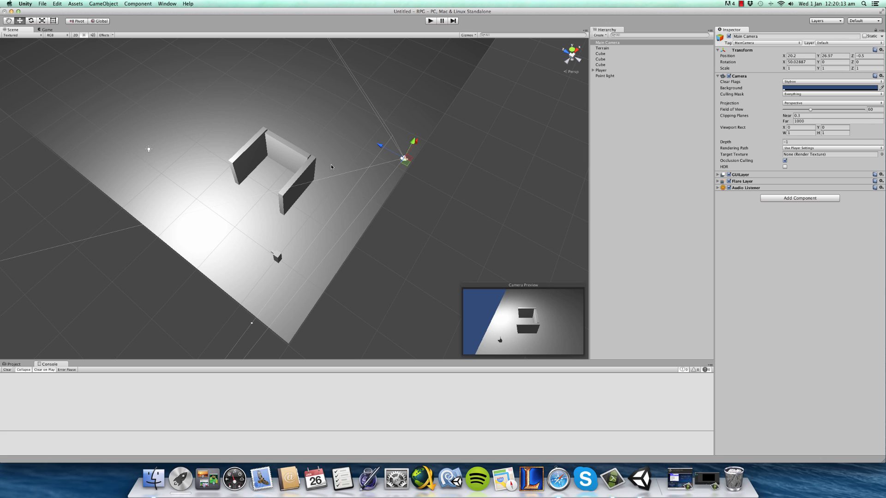
{"action": "left_click_drag", "start_coordinate": [313, 163], "coordinate": [246, 151], "text": "alt"}
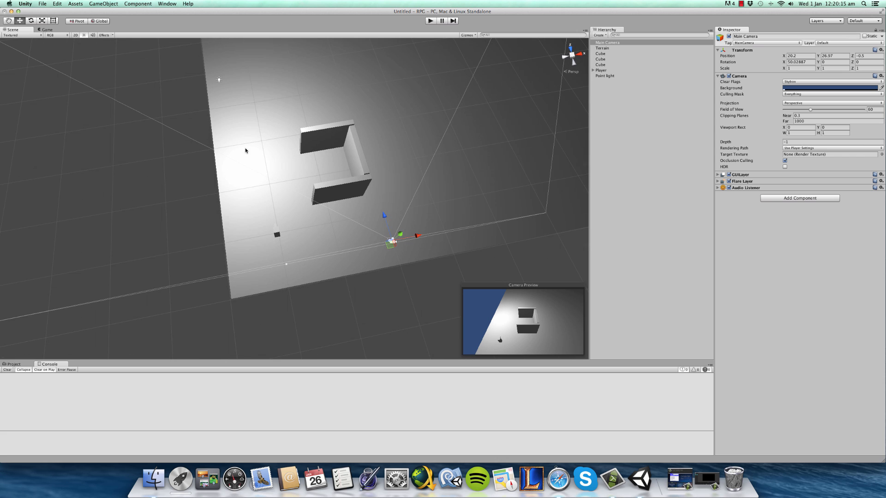
{"action": "left_click", "coordinate": [335, 111]}
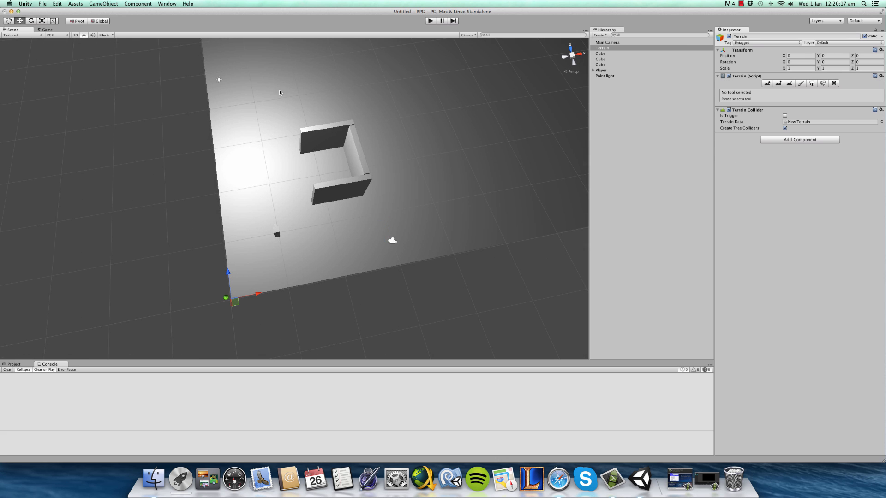
{"action": "left_click_drag", "start_coordinate": [390, 110], "coordinate": [435, 132], "text": "alt"}
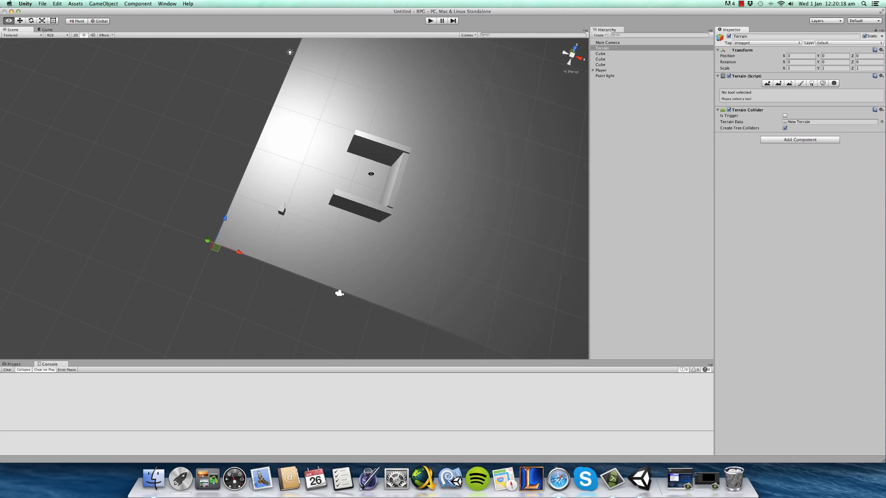
{"action": "left_click", "coordinate": [432, 130]}
{"action": "left_click", "coordinate": [430, 127]}
{"action": "left_click", "coordinate": [444, 141]}
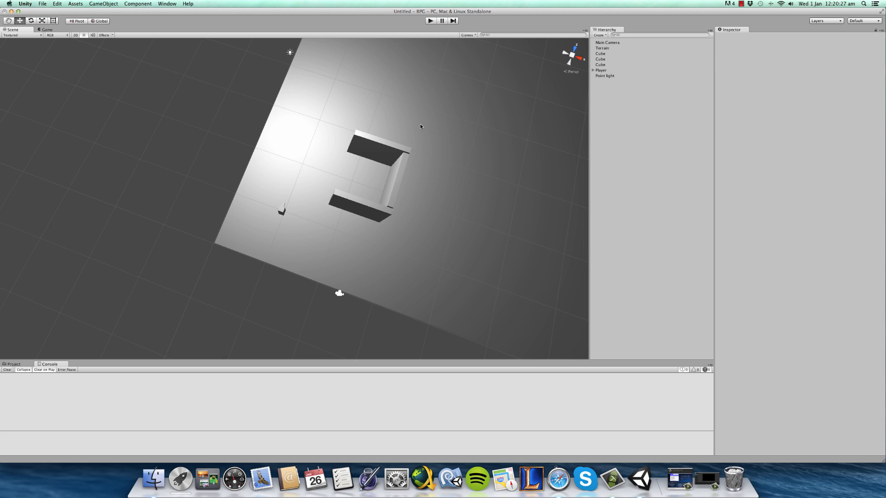
{"action": "left_click_drag", "start_coordinate": [438, 155], "coordinate": [475, 119], "text": "alt"}
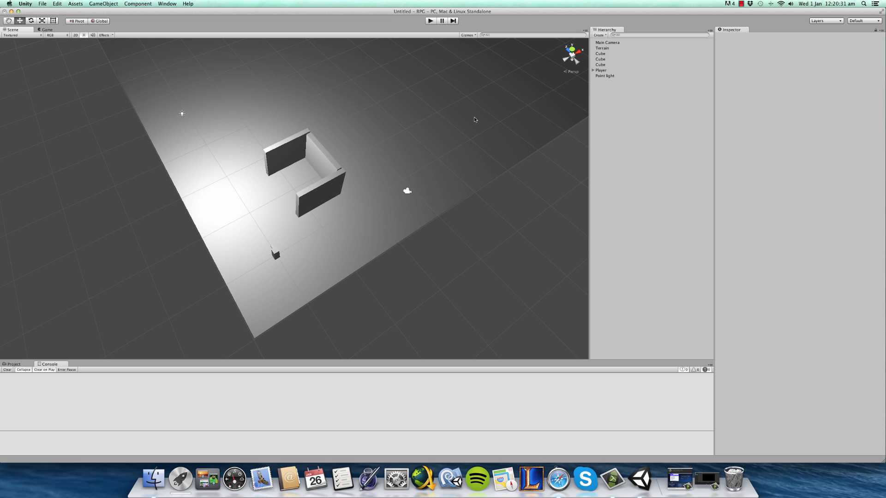
Search the help for "Navi" and open the Navigation window beside the Inspector.
{"action": "left_click", "coordinate": [654, 42]}
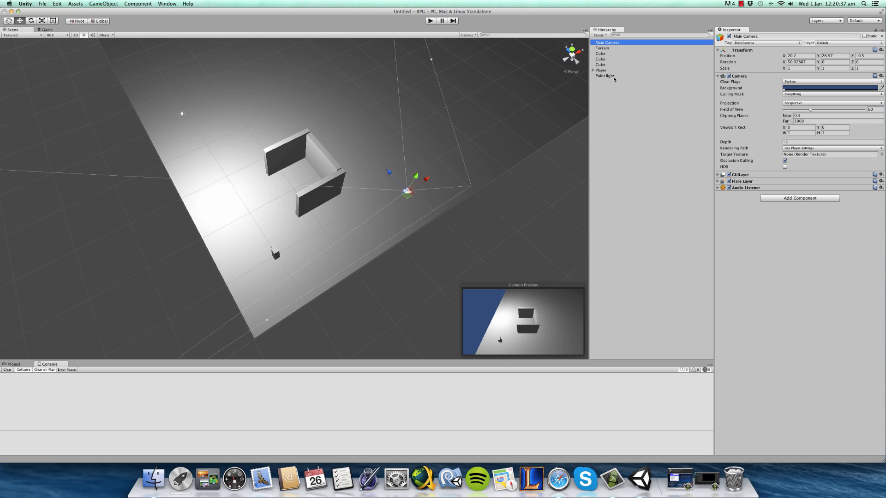
{"action": "left_click", "coordinate": [188, 3]}
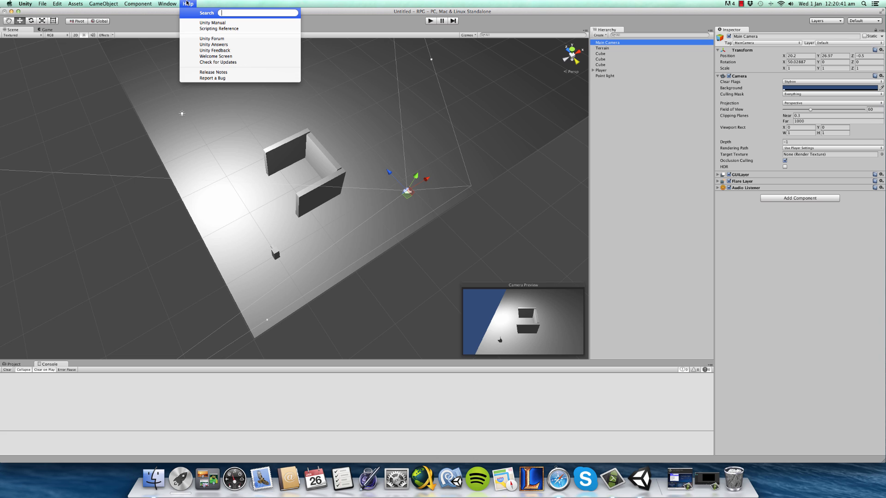
{"action": "type", "text": "Navi"}
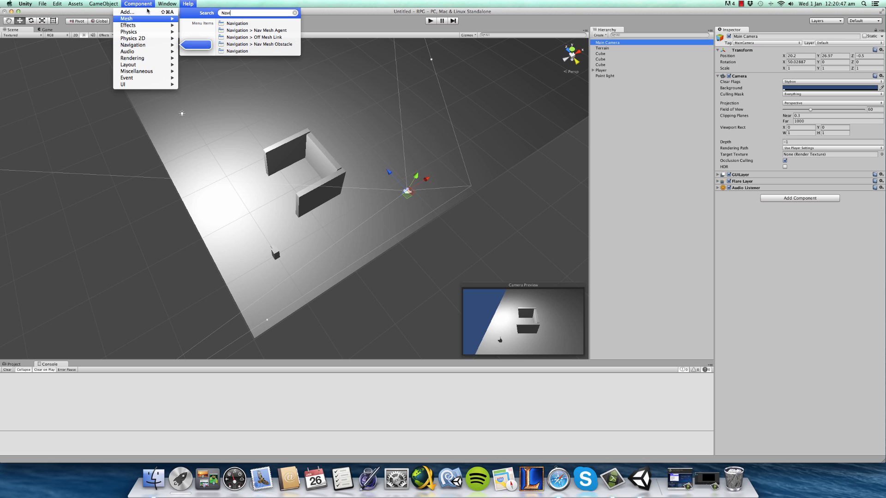
{"action": "mouse_move", "coordinate": [148, 45]}
{"action": "mouse_move", "coordinate": [228, 55]}
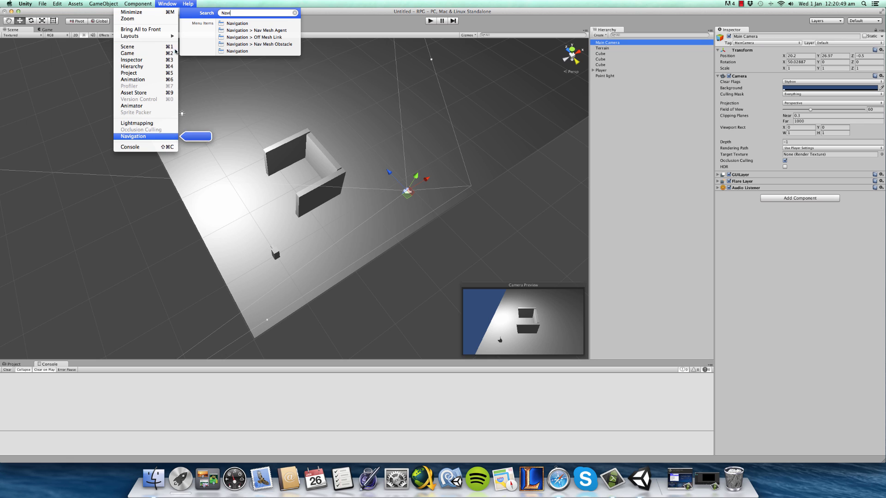
{"action": "mouse_move", "coordinate": [167, 4]}
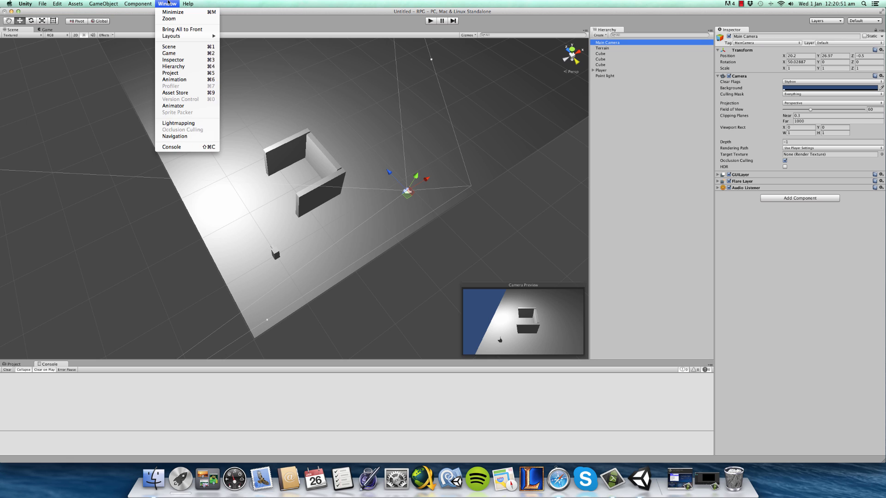
{"action": "left_click", "coordinate": [177, 136]}
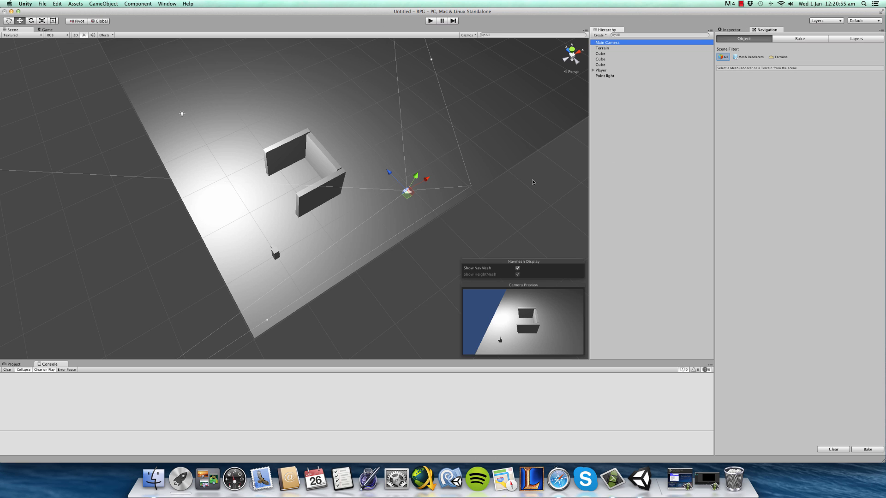
{"action": "scroll", "coordinate": [329, 259], "scroll_direction": "up", "scroll_amount": 2}
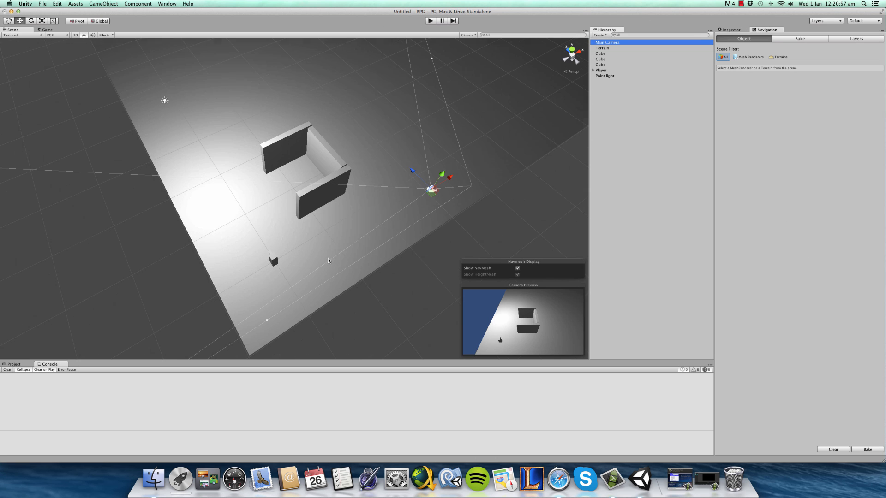
Bake the navigation mesh with the default settings, saving the scene as Home_Scene in the Assets folder.
{"action": "left_click", "coordinate": [802, 39]}
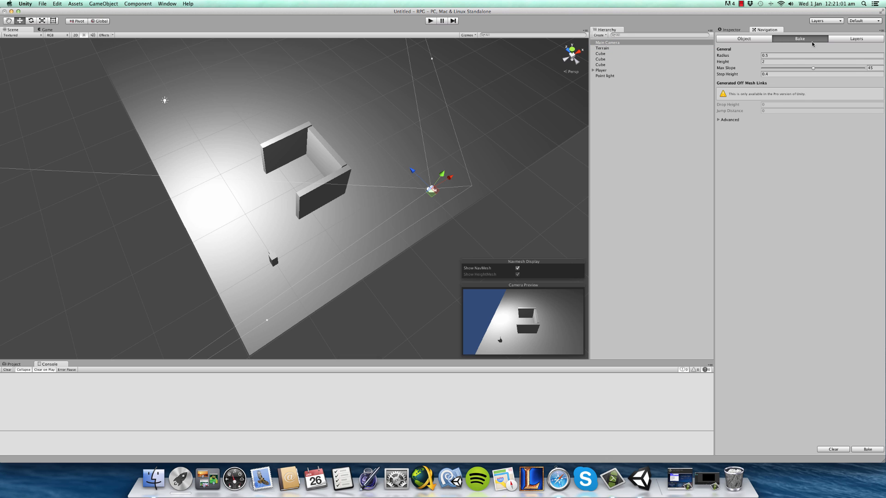
{"action": "scroll", "coordinate": [368, 153], "scroll_direction": "down", "scroll_amount": 2}
{"action": "scroll", "coordinate": [367, 153], "scroll_direction": "up", "scroll_amount": 3}
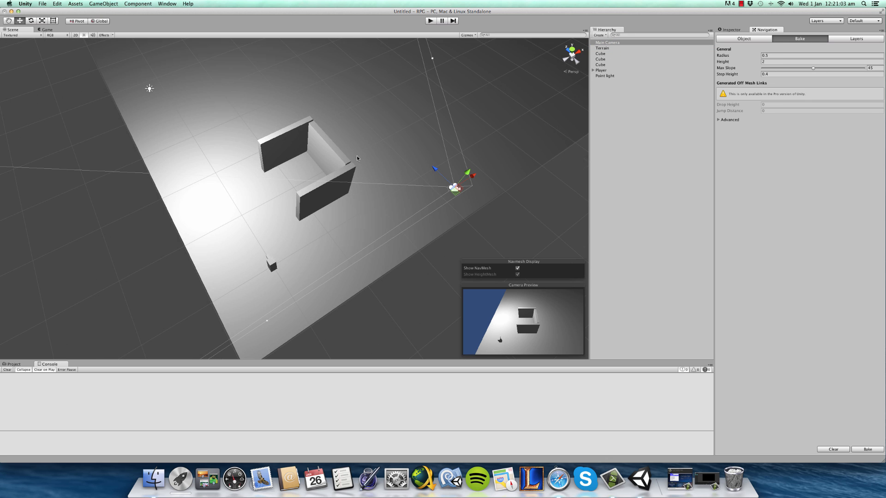
{"action": "left_click", "coordinate": [292, 169]}
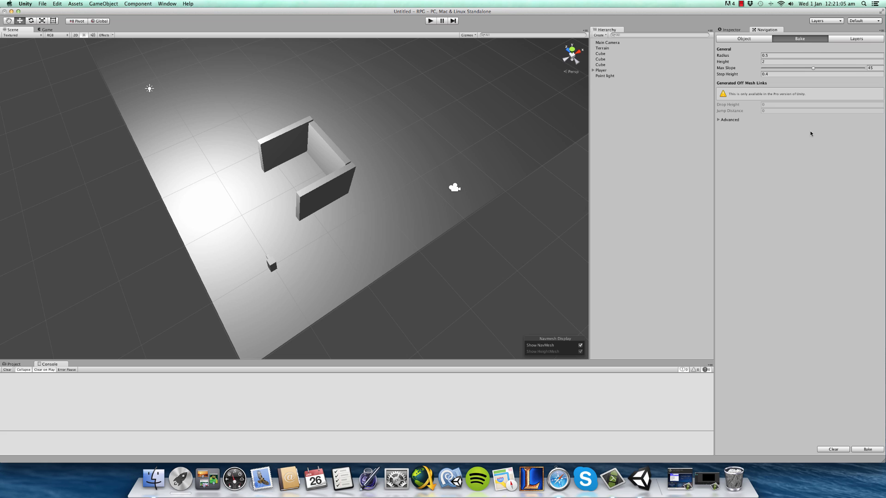
{"action": "left_click", "coordinate": [867, 448]}
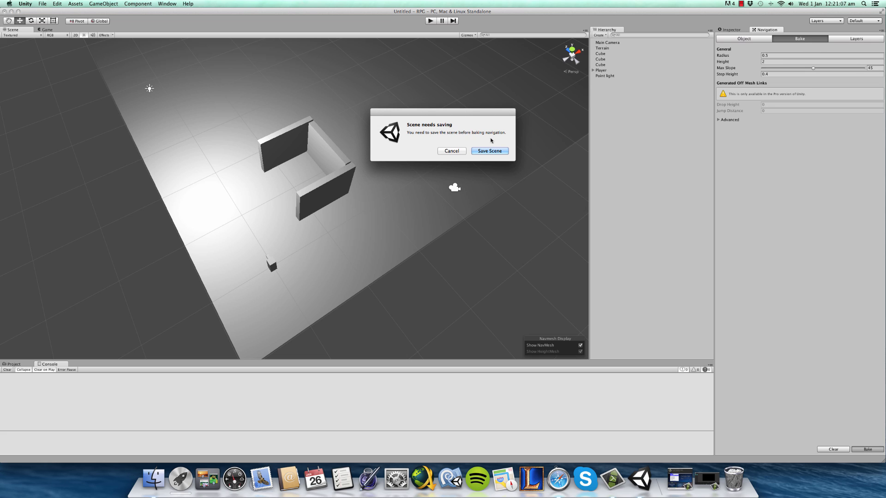
{"action": "left_click", "coordinate": [490, 151]}
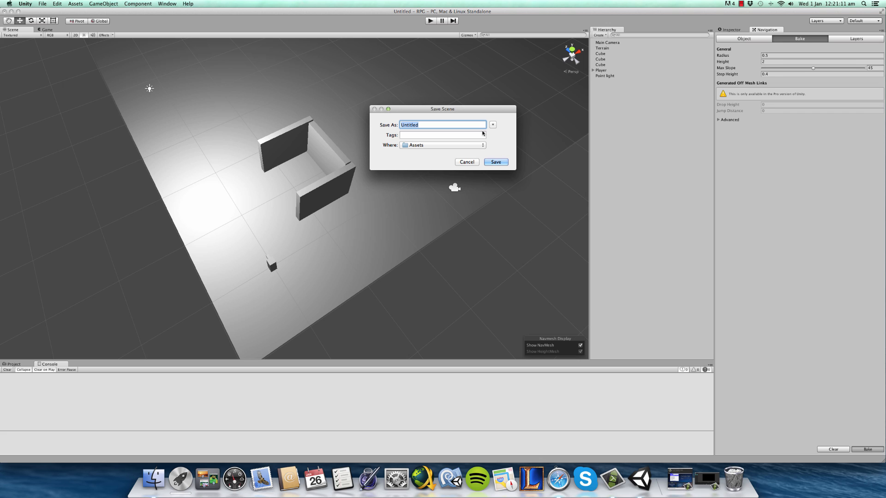
{"action": "type", "text": "Home_Scene"}
{"action": "key", "text": "Return"}
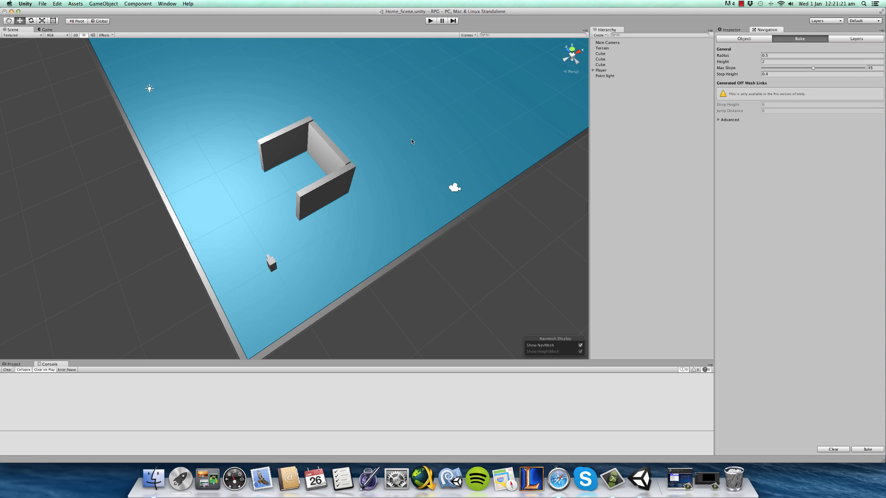
Deactivate the three wall cubes and check the baked NavMesh on the terrain beneath them.
{"action": "scroll", "coordinate": [345, 198], "scroll_direction": "down", "scroll_amount": 1}
{"action": "left_click_drag", "start_coordinate": [346, 200], "coordinate": [325, 169], "text": "alt"}
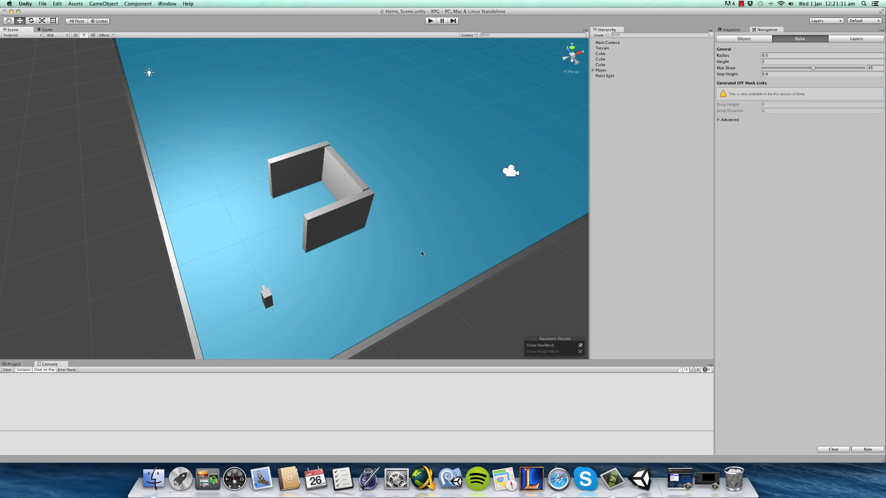
{"action": "scroll", "coordinate": [408, 253], "scroll_direction": "up", "scroll_amount": 5}
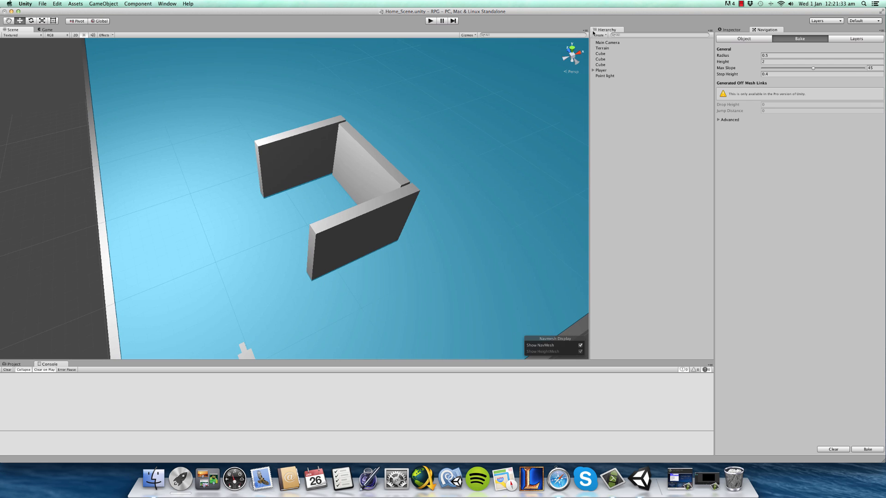
{"action": "left_click", "coordinate": [605, 53]}
{"action": "left_click", "coordinate": [731, 29]}
{"action": "left_click", "coordinate": [613, 64], "text": "shift"}
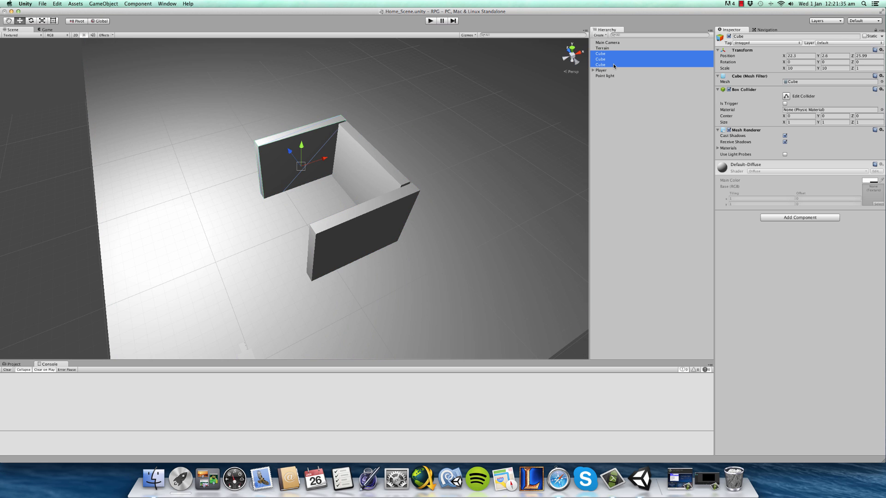
{"action": "left_click", "coordinate": [729, 36]}
{"action": "left_click", "coordinate": [760, 30]}
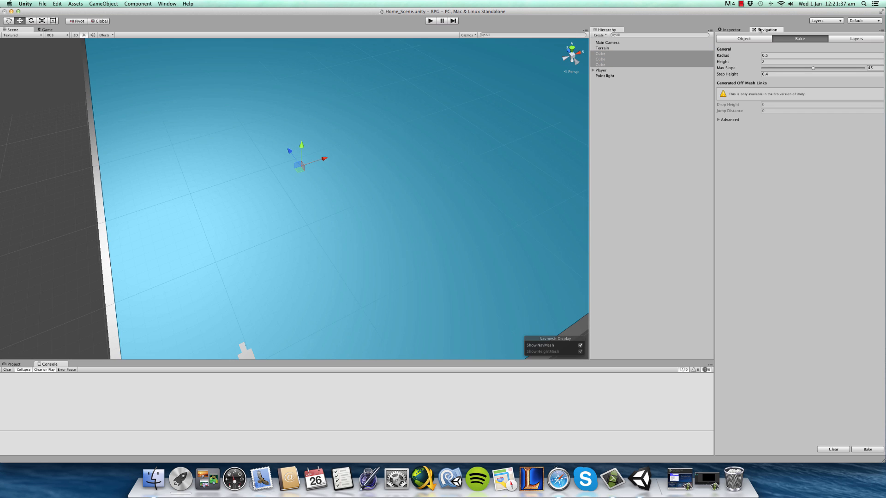
{"action": "scroll", "coordinate": [276, 180], "scroll_direction": "down", "scroll_amount": 2}
Reactivate the three wall cubes and view them against the baked NavMesh.
{"action": "left_click", "coordinate": [741, 30]}
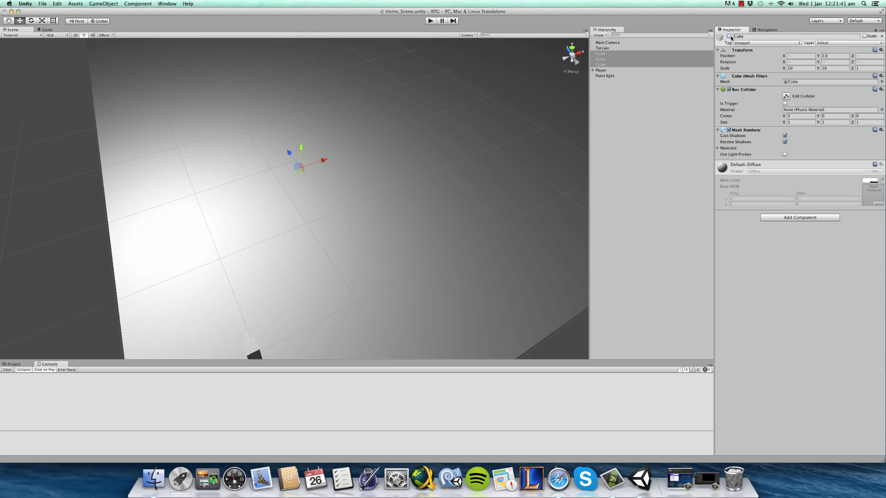
{"action": "left_click", "coordinate": [730, 36]}
{"action": "left_click", "coordinate": [759, 31]}
{"action": "left_click_drag", "start_coordinate": [380, 162], "coordinate": [318, 163], "text": "alt"}
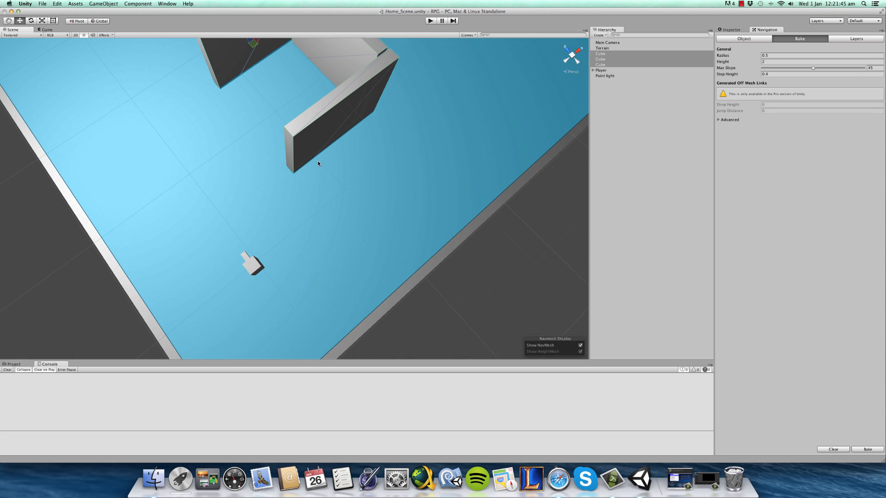
{"action": "left_click_drag", "start_coordinate": [345, 86], "coordinate": [336, 110], "text": "alt"}
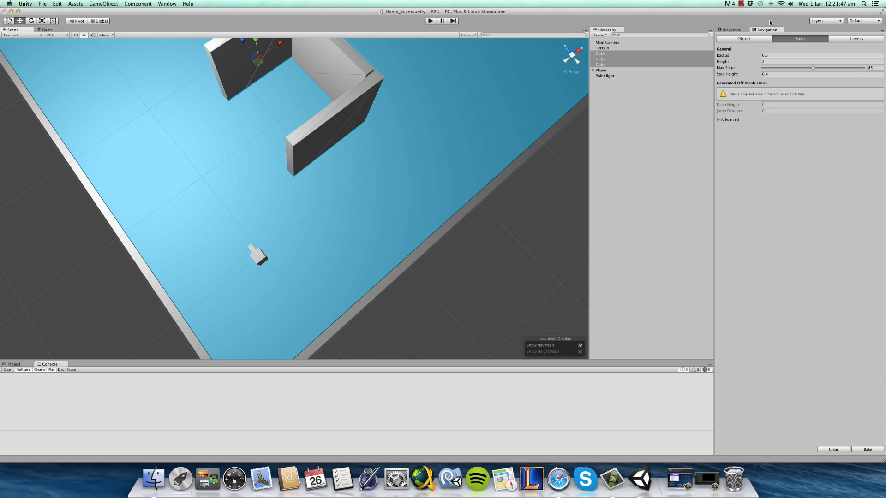
Mark the three wall cubes as Static and bake the navigation mesh again.
{"action": "left_click", "coordinate": [741, 29]}
{"action": "key", "text": "f"}
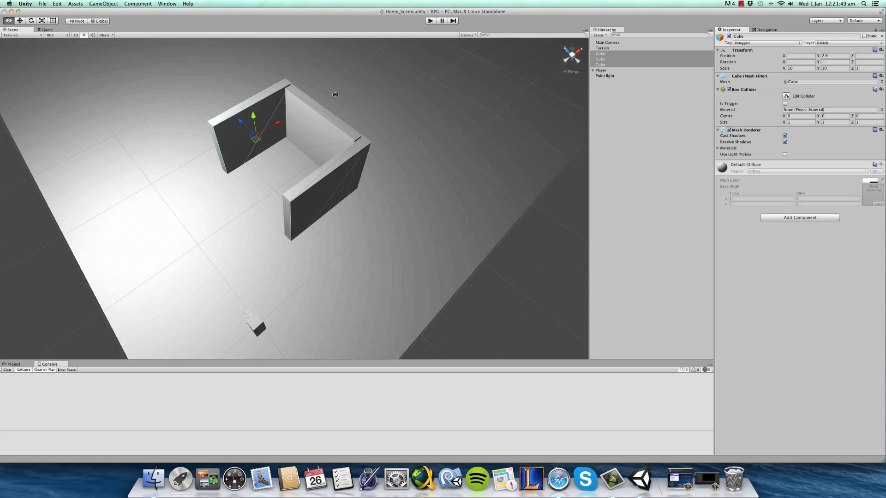
{"action": "left_click", "coordinate": [602, 65]}
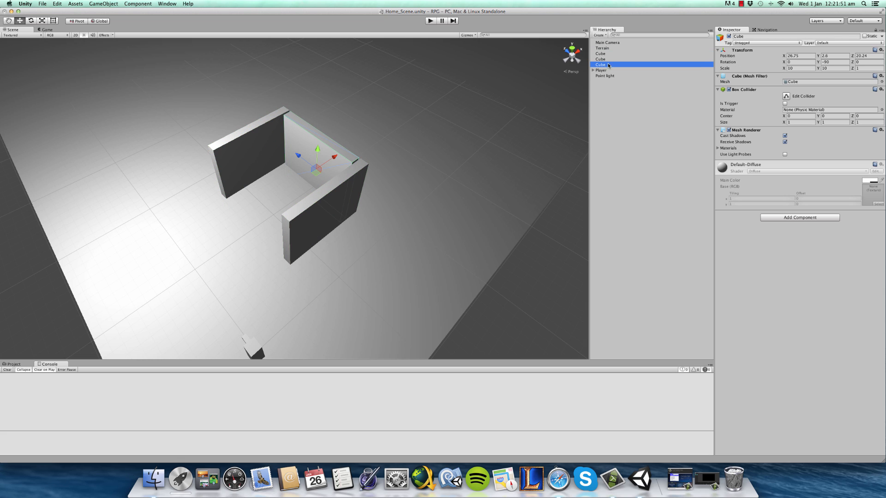
{"action": "left_click", "coordinate": [602, 54], "text": "shift"}
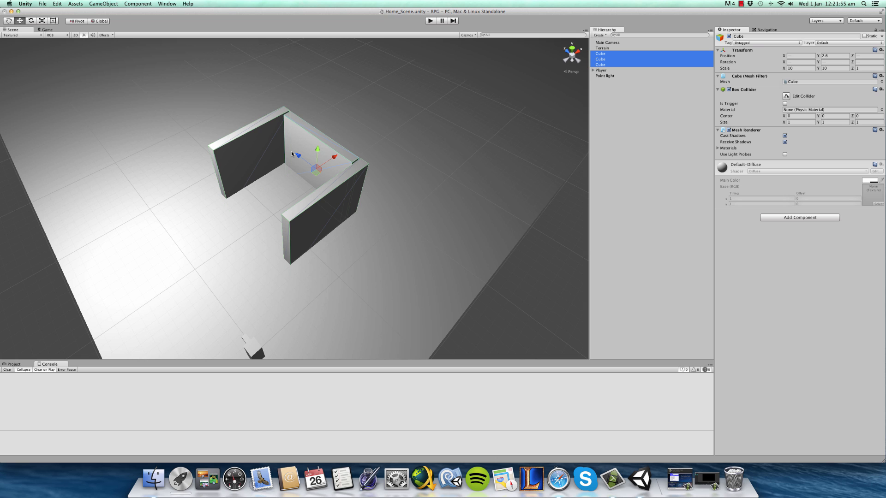
{"action": "left_click", "coordinate": [864, 37]}
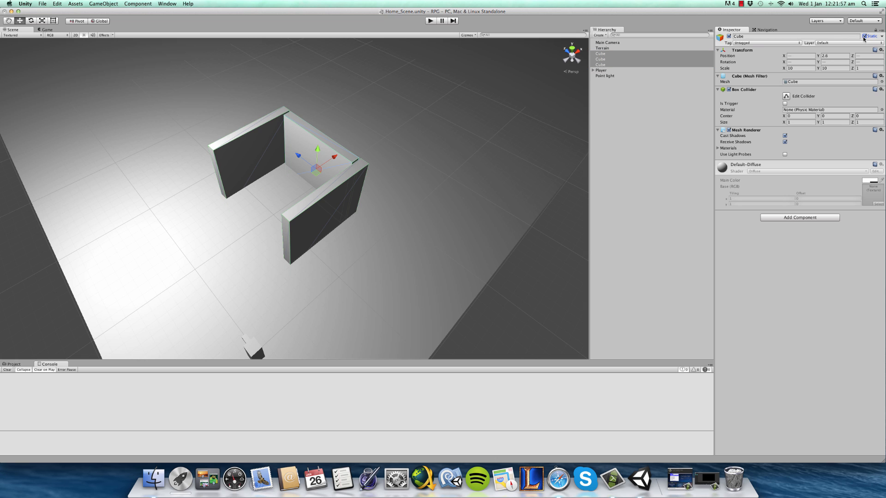
{"action": "left_click_drag", "start_coordinate": [327, 100], "coordinate": [326, 105], "text": "alt"}
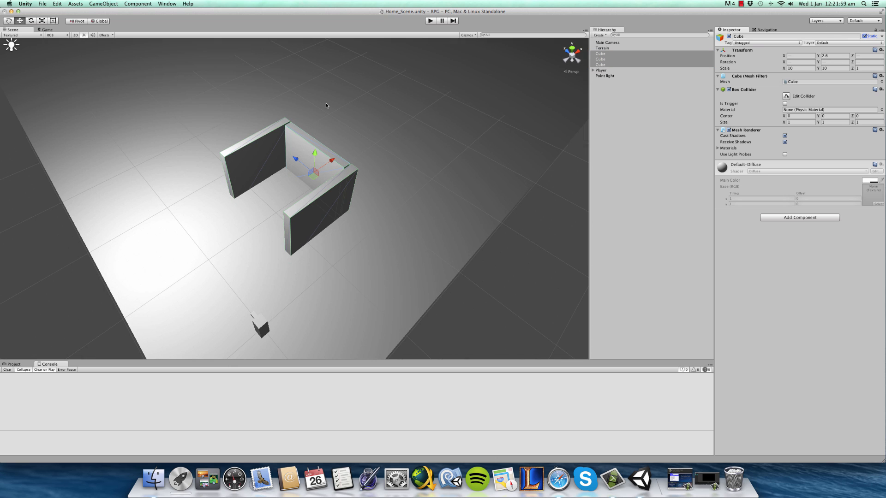
{"action": "left_click_drag", "start_coordinate": [326, 105], "coordinate": [317, 228], "text": "alt"}
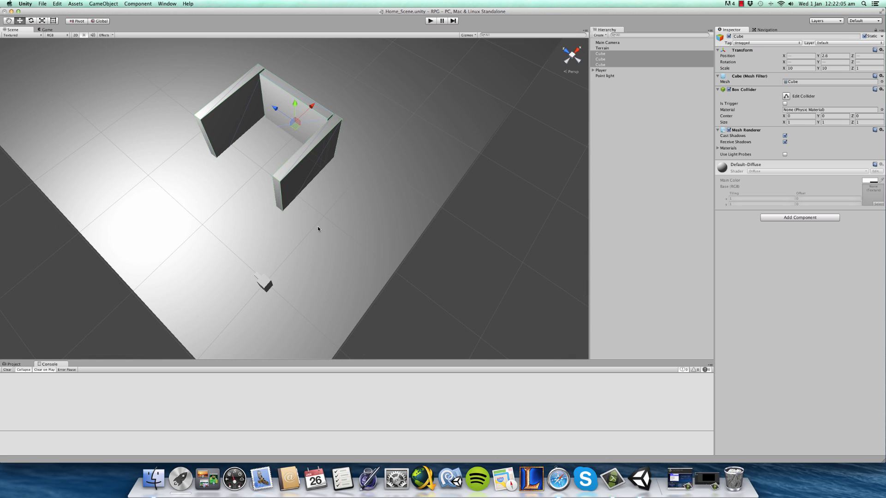
{"action": "left_click", "coordinate": [765, 29]}
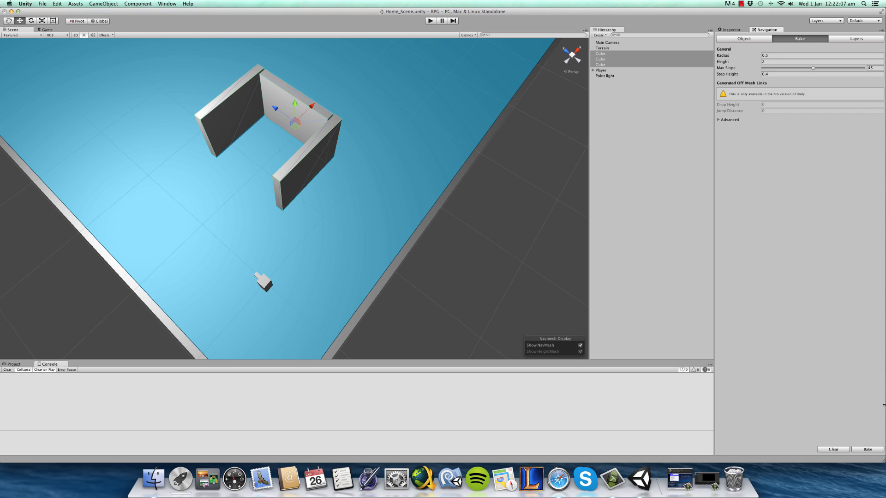
{"action": "left_click", "coordinate": [867, 449]}
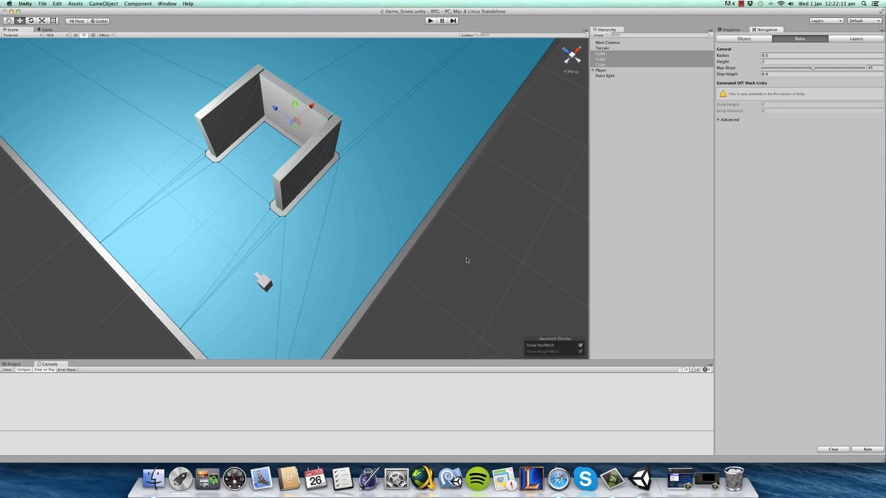
Examine the rebaked NavMesh around the wall bases and near the Player from several angles.
{"action": "scroll", "coordinate": [318, 187], "scroll_direction": "up", "scroll_amount": 2}
{"action": "right_click_drag", "start_coordinate": [310, 176], "coordinate": [332, 162]}
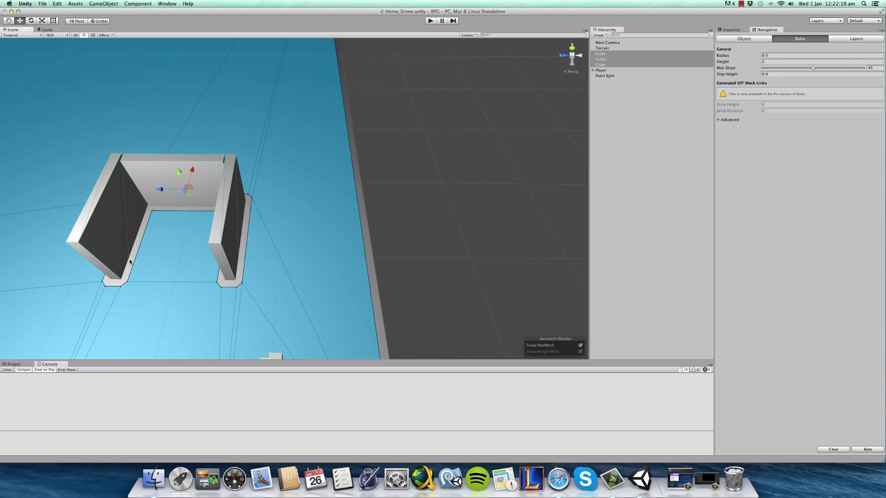
{"action": "right_click_drag", "start_coordinate": [181, 213], "coordinate": [243, 89]}
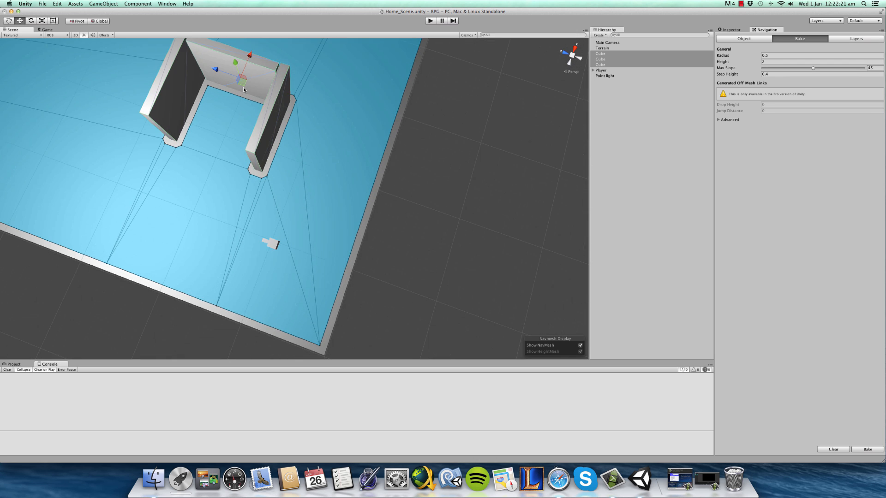
{"action": "right_click_drag", "start_coordinate": [249, 126], "coordinate": [230, 74]}
{"action": "right_click_drag", "start_coordinate": [193, 215], "coordinate": [325, 184]}
{"action": "left_click", "coordinate": [267, 223]}
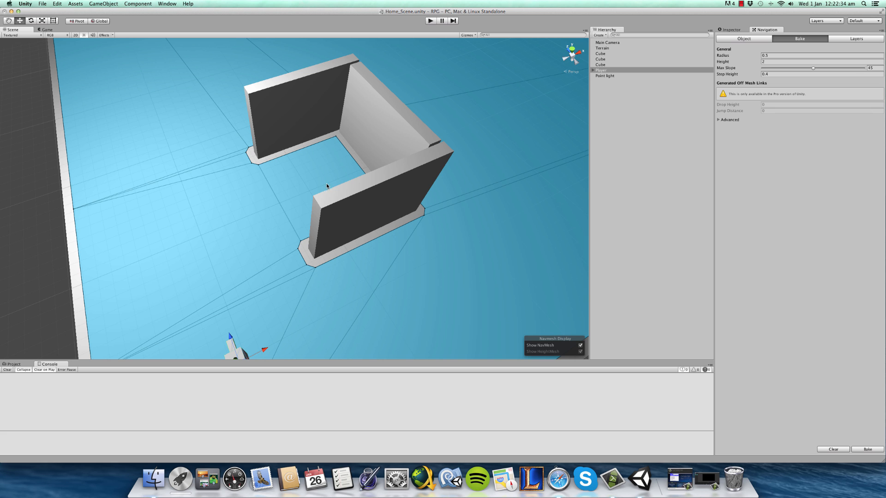
{"action": "double_click", "coordinate": [646, 69]}
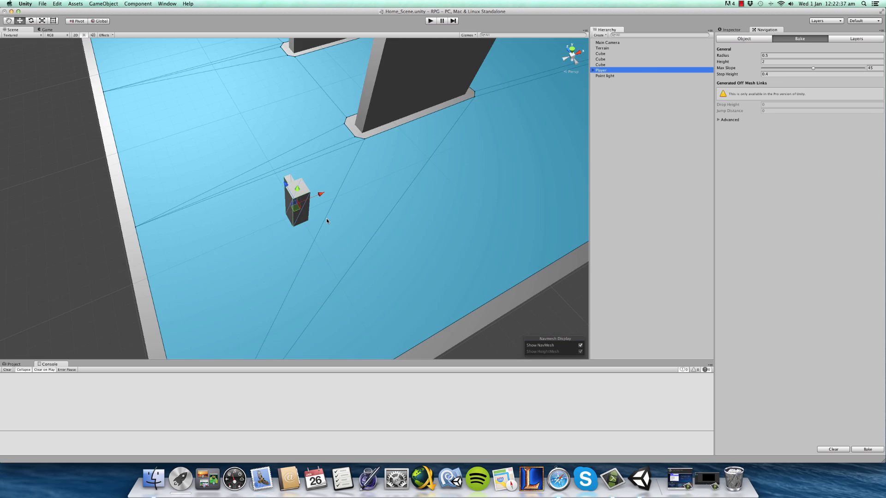
{"action": "right_click_drag", "start_coordinate": [326, 221], "coordinate": [352, 251], "text": "alt"}
{"action": "left_click_drag", "start_coordinate": [352, 251], "coordinate": [51, 82], "text": "alt"}
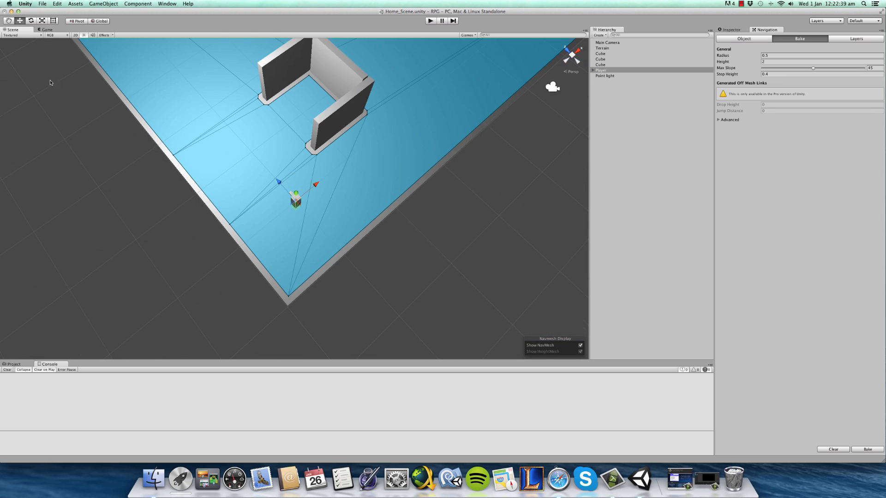
{"action": "key", "text": "Up"}
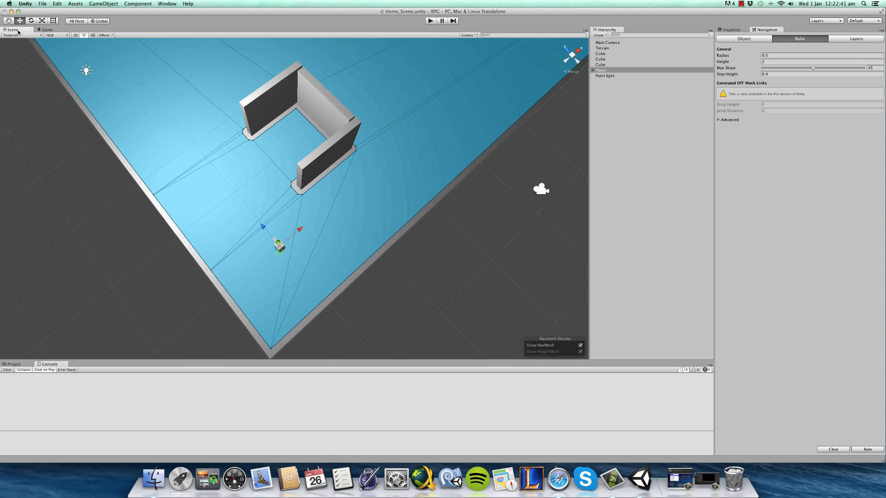
Move all three wall cubes away along their Z axis and check the baked NavMesh they leave behind.
{"action": "left_click", "coordinate": [730, 29]}
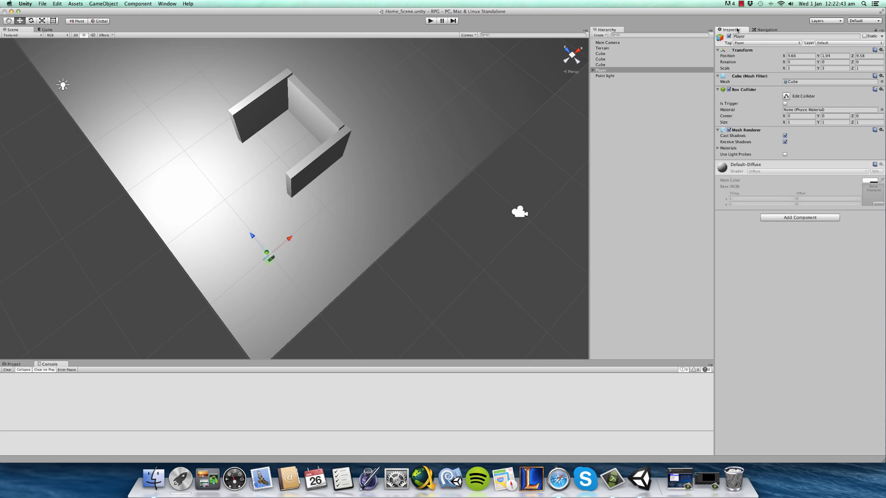
{"action": "left_click", "coordinate": [309, 104]}
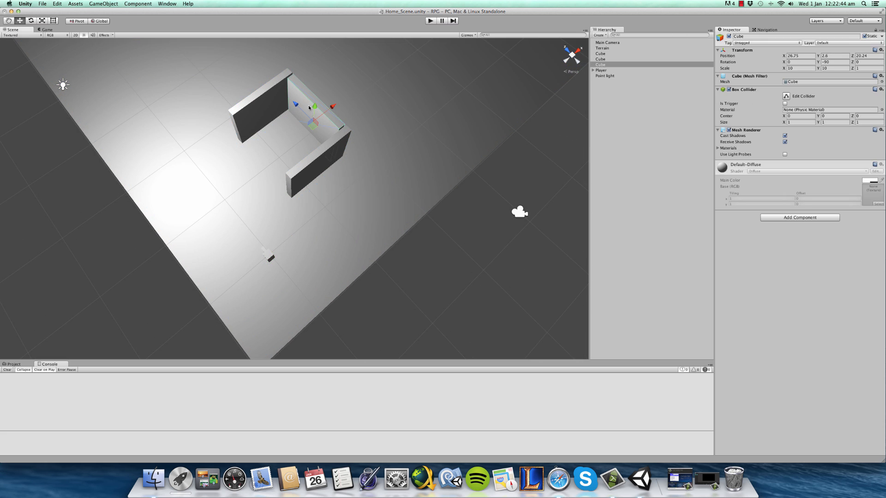
{"action": "left_click", "coordinate": [615, 54], "text": "shift"}
{"action": "left_click_drag", "start_coordinate": [295, 104], "coordinate": [226, 47]}
{"action": "left_click", "coordinate": [774, 31]}
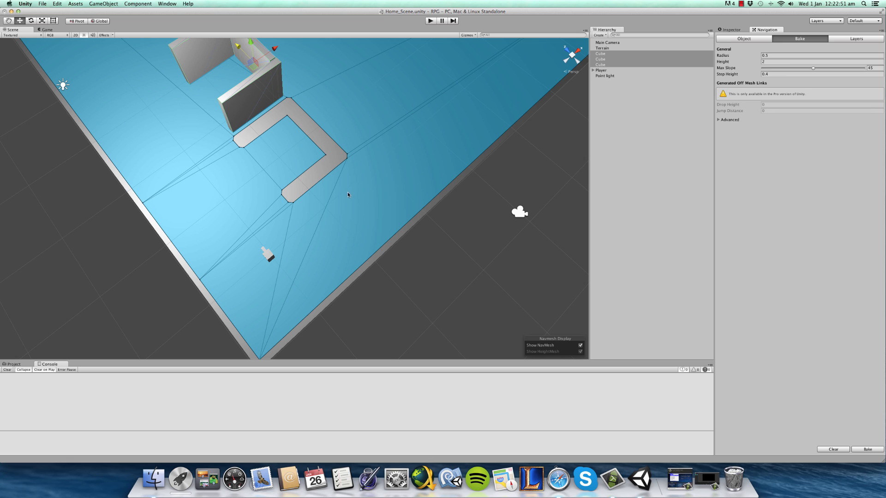
Undo the move of the three wall cubes and check them against the NavMesh.
{"action": "left_click", "coordinate": [728, 30]}
{"action": "key", "text": "super+z"}
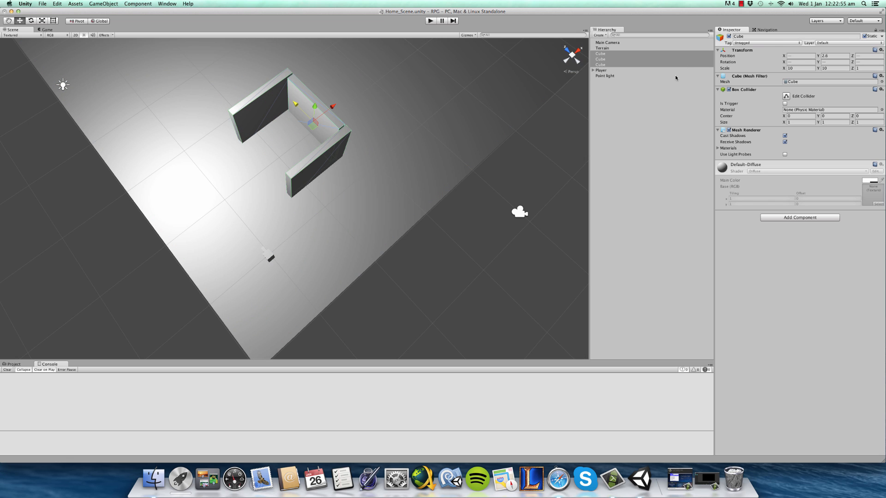
{"action": "left_click", "coordinate": [766, 30]}
Add a Nav Mesh Agent component to the Player, searching the components for "nav".
{"action": "left_click", "coordinate": [739, 29]}
{"action": "left_click", "coordinate": [651, 70]}
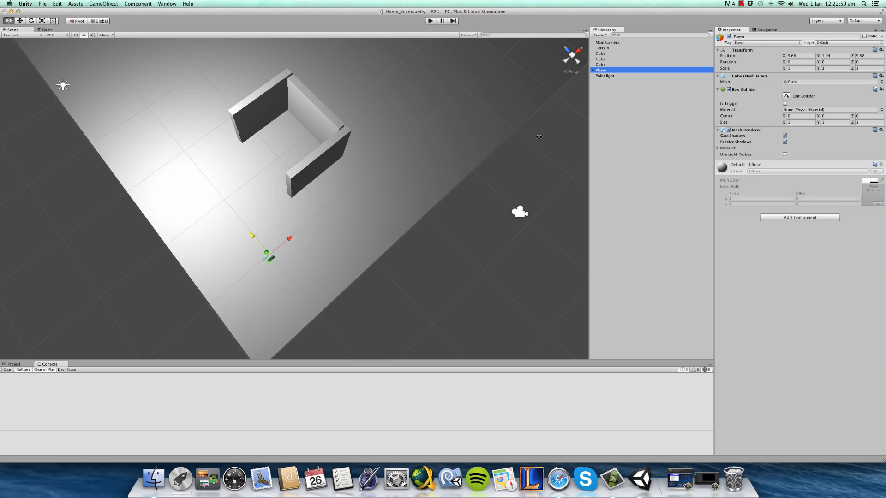
{"action": "left_click_drag", "start_coordinate": [539, 137], "coordinate": [175, 138], "text": "alt"}
{"action": "scroll", "coordinate": [382, 162], "scroll_direction": "up", "scroll_amount": 5}
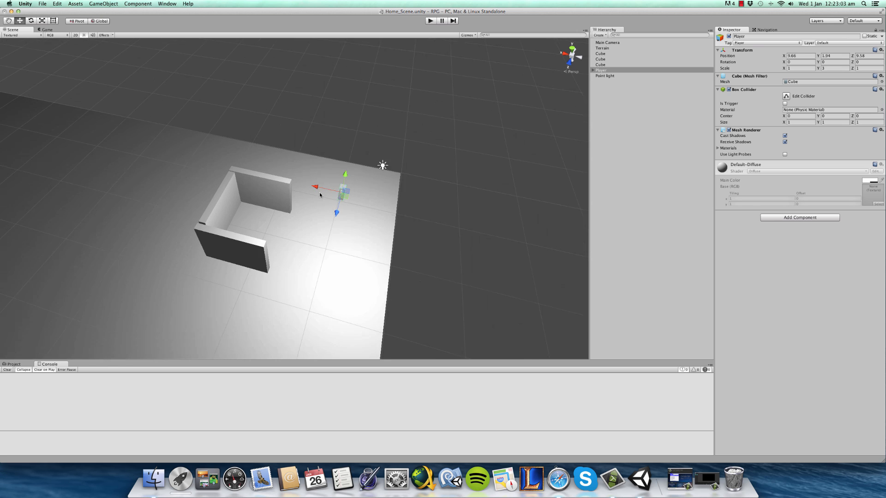
{"action": "left_click", "coordinate": [791, 219]}
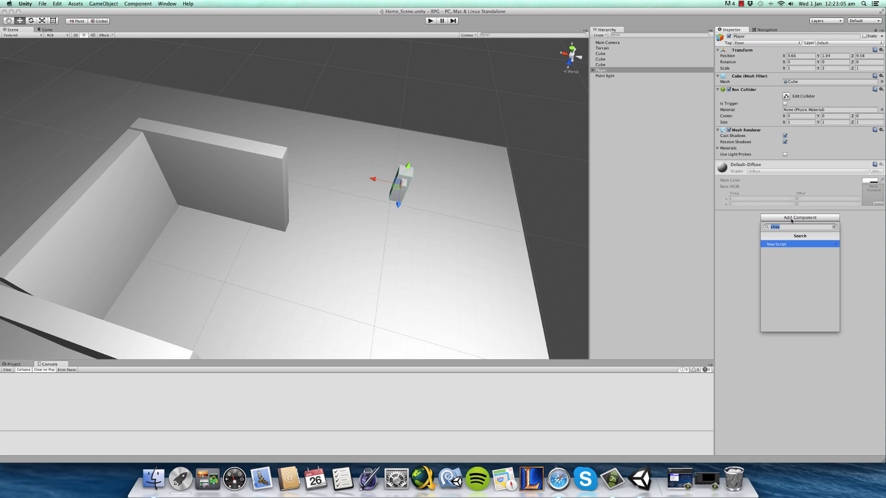
{"action": "key", "text": "BackSpace"}
{"action": "type", "text": "nav"}
{"action": "key", "text": "Return"}
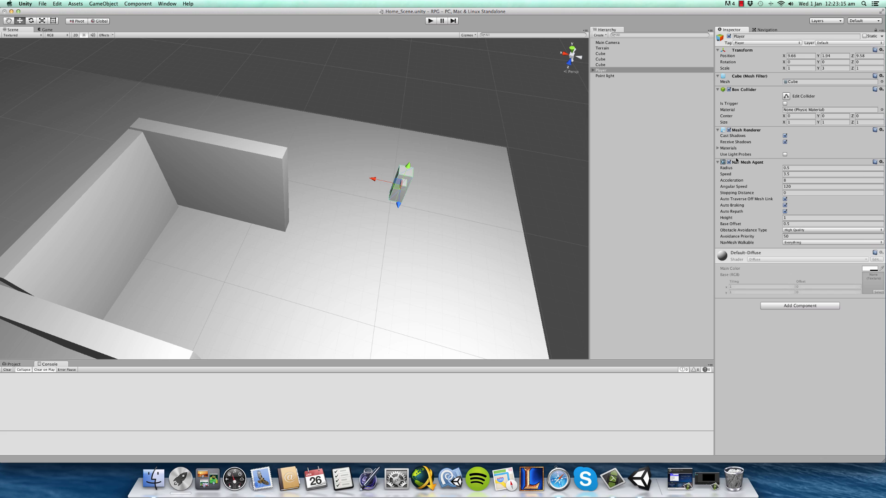
Disable the Box Collider on the Player and on its child object Nose.
{"action": "left_click", "coordinate": [729, 90]}
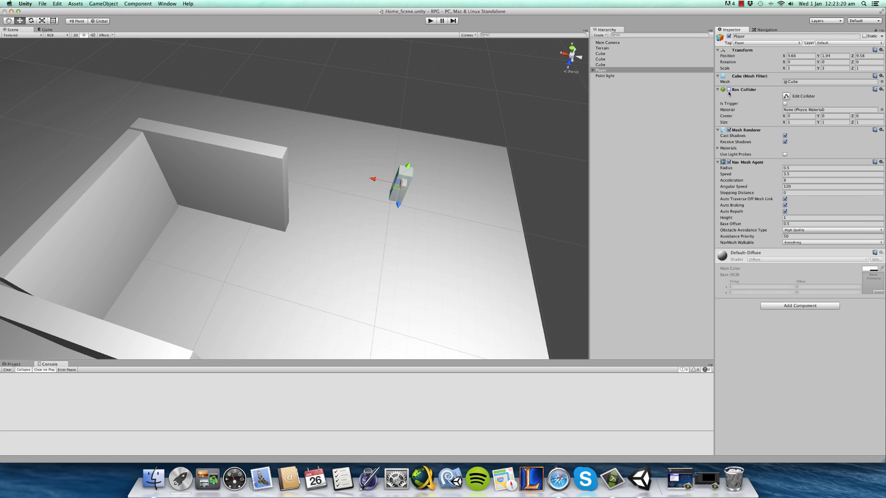
{"action": "left_click", "coordinate": [593, 70]}
{"action": "left_click", "coordinate": [604, 75]}
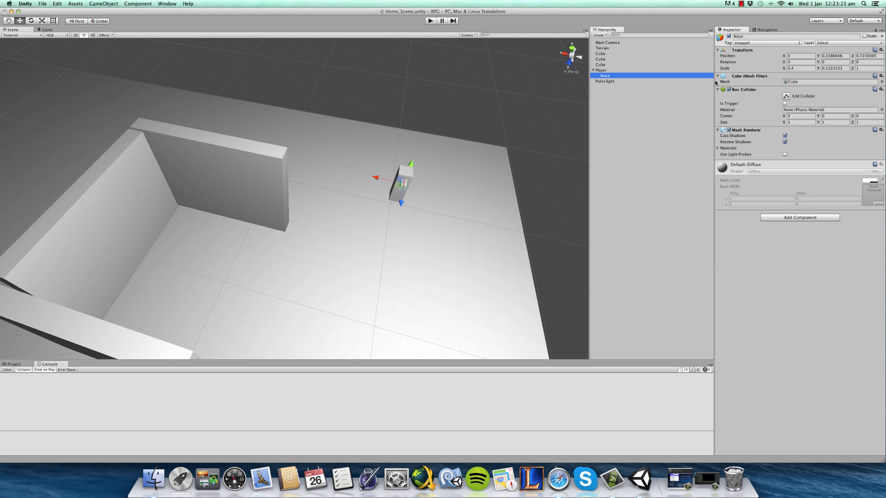
{"action": "left_click", "coordinate": [729, 90]}
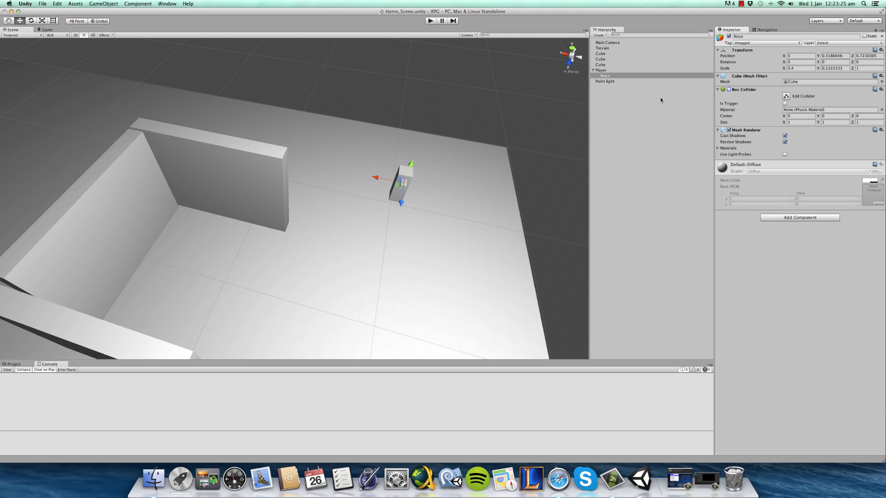
Examine the Player with its Nose from the front, side and back, close up and against the walls.
{"action": "double_click", "coordinate": [625, 71]}
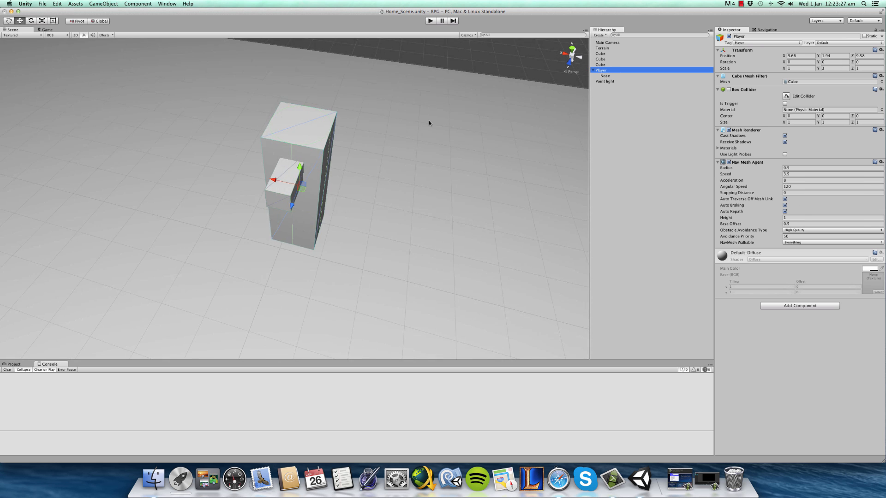
{"action": "left_click_drag", "start_coordinate": [345, 148], "coordinate": [687, 197], "text": "alt"}
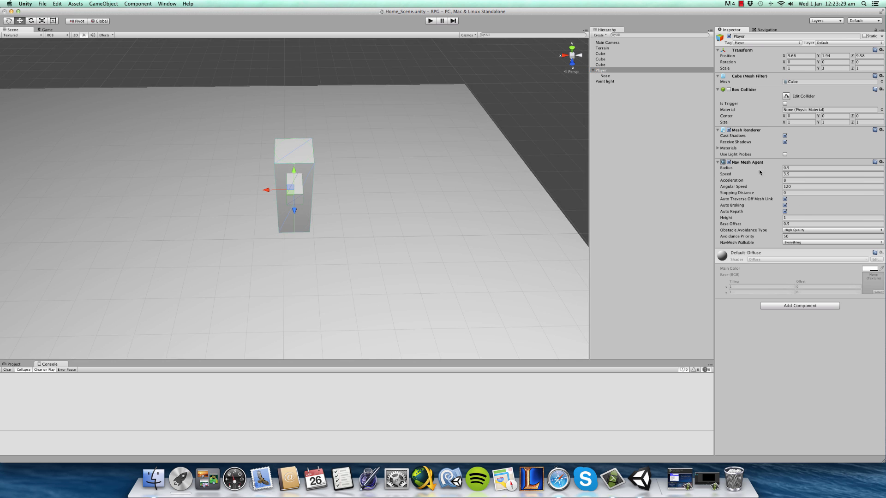
{"action": "left_click_drag", "start_coordinate": [489, 198], "coordinate": [684, 204], "text": "alt"}
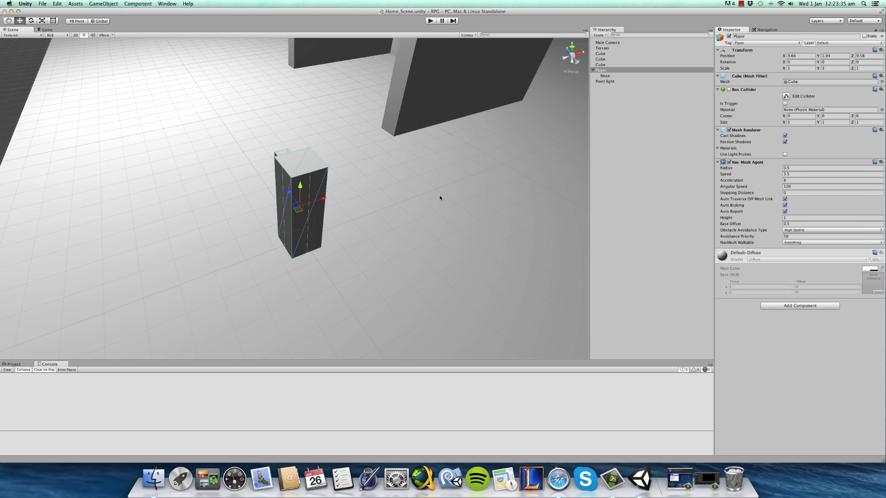
{"action": "right_click_drag", "start_coordinate": [440, 197], "coordinate": [324, 193], "text": "alt"}
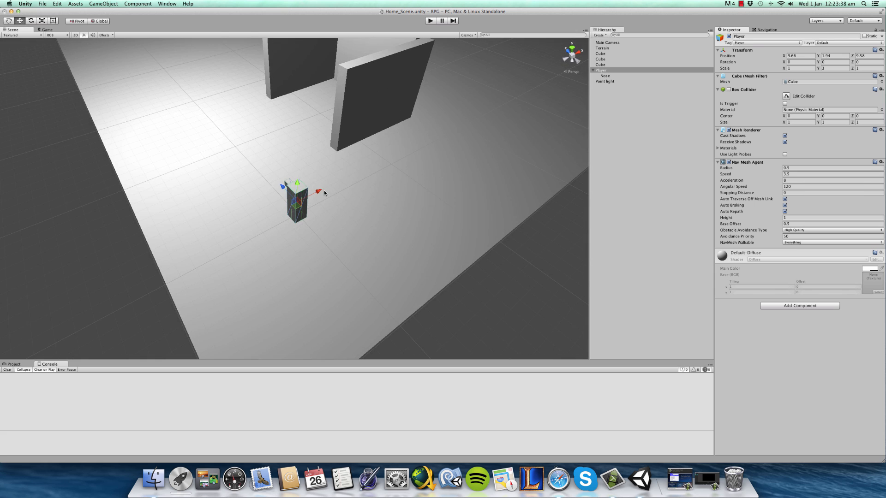
{"action": "left_click", "coordinate": [594, 70]}
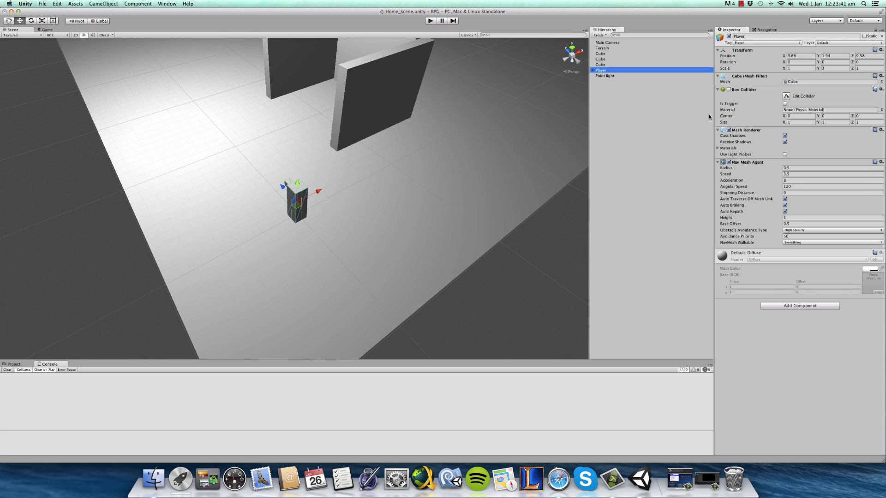
{"action": "left_click", "coordinate": [594, 70]}
{"action": "left_click_drag", "start_coordinate": [361, 143], "coordinate": [415, 157], "text": "alt"}
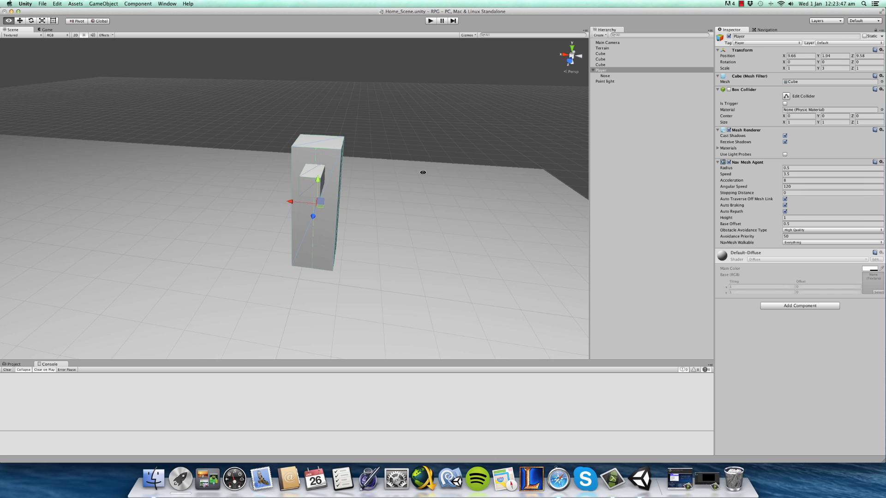
{"action": "left_click_drag", "start_coordinate": [421, 171], "coordinate": [283, 169], "text": "alt"}
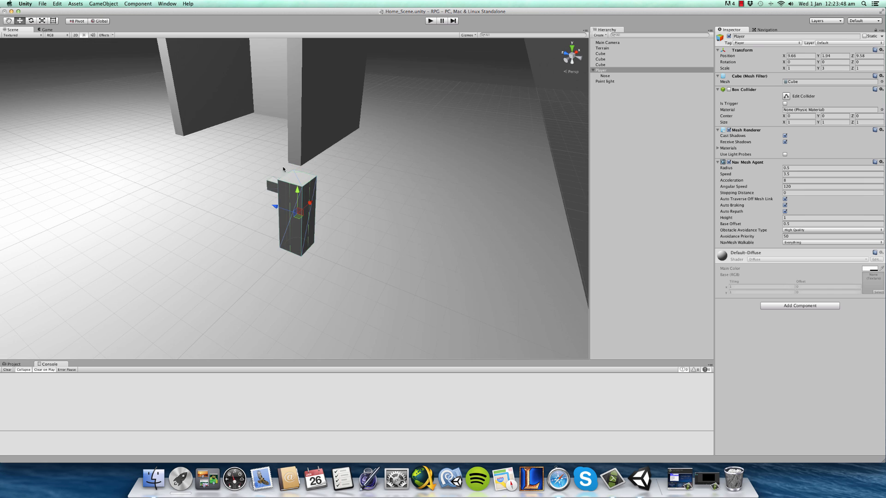
Set the Player's Nav Mesh Agent radius to 0.75 and check the agent outline around the body.
{"action": "left_click", "coordinate": [806, 167]}
{"action": "type", "text": "0.6"}
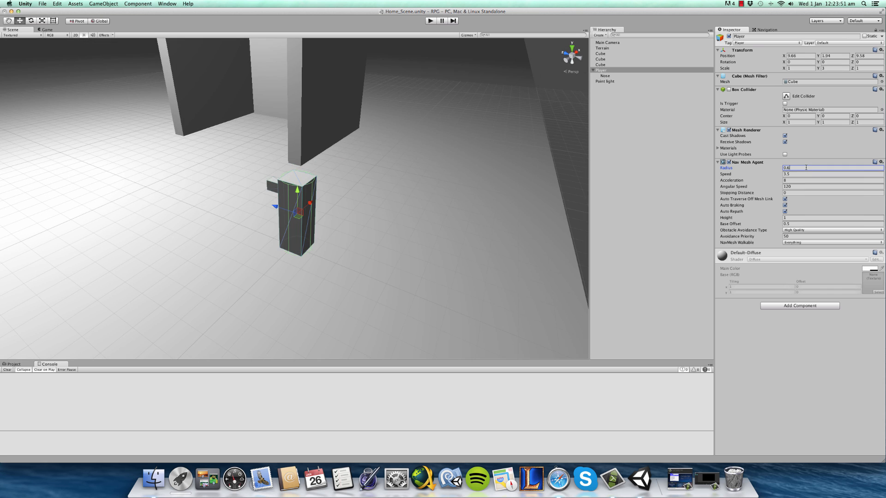
{"action": "key", "text": "BackSpace"}
{"action": "type", "text": "75"}
{"action": "left_click_drag", "start_coordinate": [457, 217], "coordinate": [354, 287], "text": "alt"}
Set the Player's Nav Mesh Agent radius to 0.9 and check the outline around the body.
{"action": "left_click", "coordinate": [821, 168]}
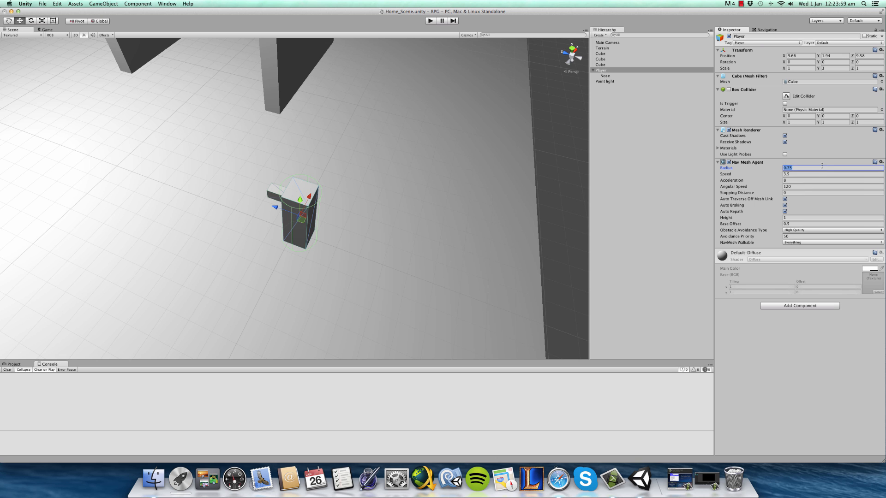
{"action": "key", "text": "BackSpace"}
{"action": "key", "text": "BackSpace"}
{"action": "type", "text": "9"}
{"action": "left_click_drag", "start_coordinate": [481, 180], "coordinate": [338, 173], "text": "alt"}
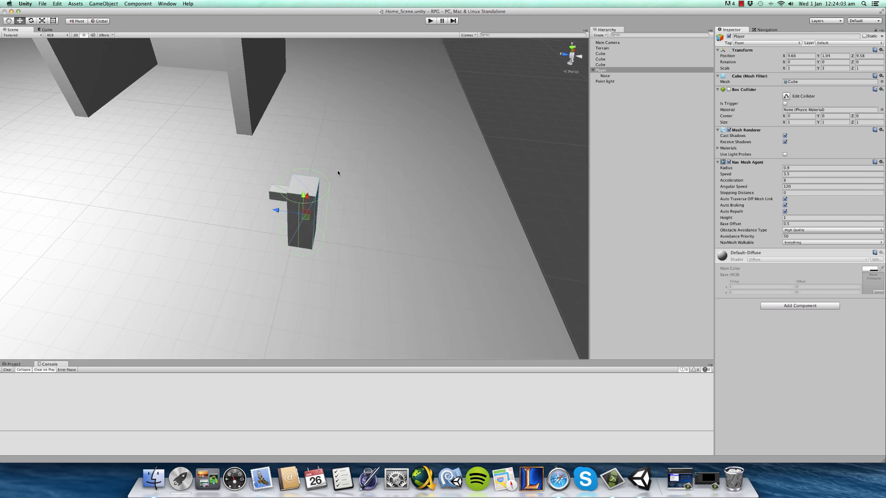
Raise the Player along its Y axis to a position of about 2.53 and collapse its children in the hierarchy.
{"action": "double_click", "coordinate": [614, 69]}
{"action": "left_click", "coordinate": [312, 183]}
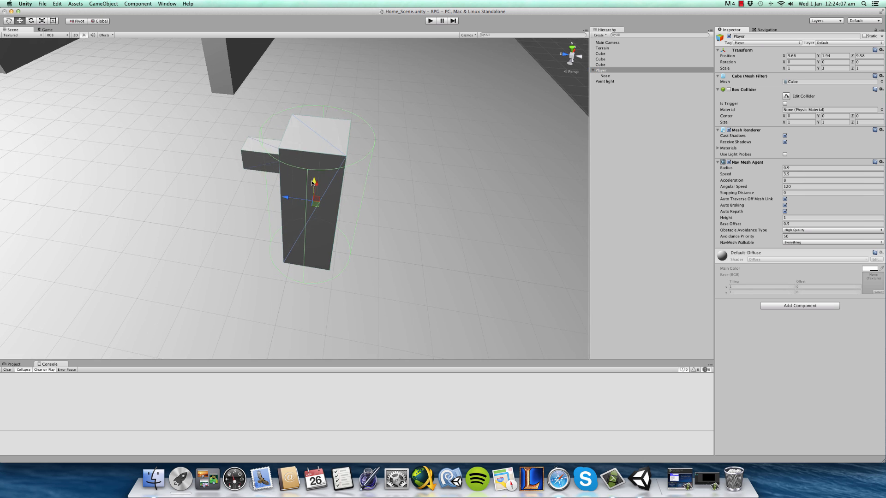
{"action": "left_click_drag", "start_coordinate": [313, 182], "coordinate": [217, 186]}
{"action": "right_click_drag", "start_coordinate": [217, 186], "coordinate": [236, 217], "text": "alt"}
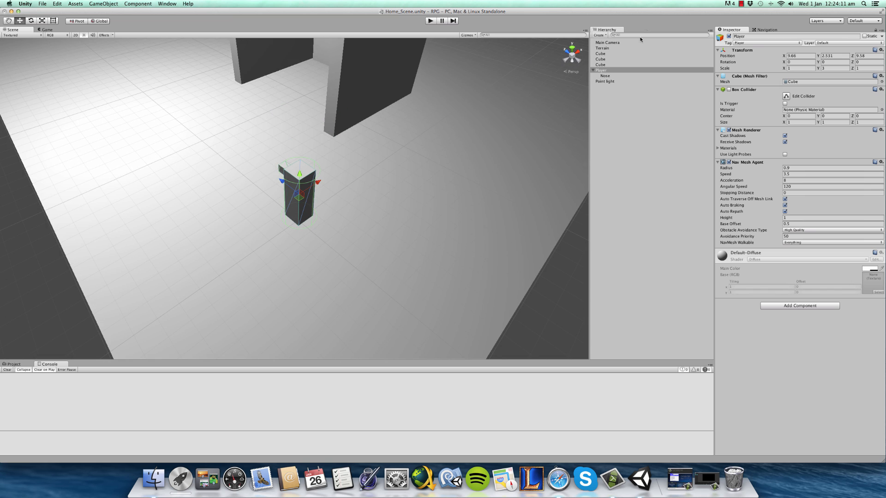
{"action": "left_click", "coordinate": [593, 70]}
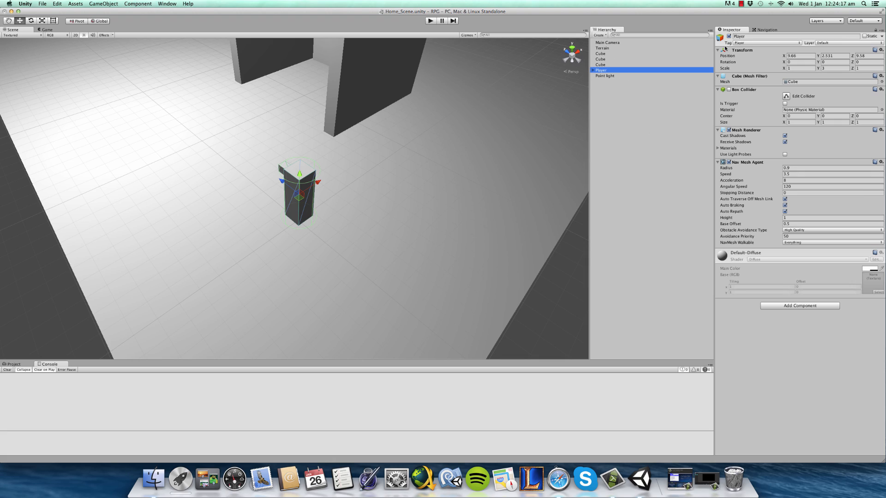
{"action": "left_click", "coordinate": [741, 4]}
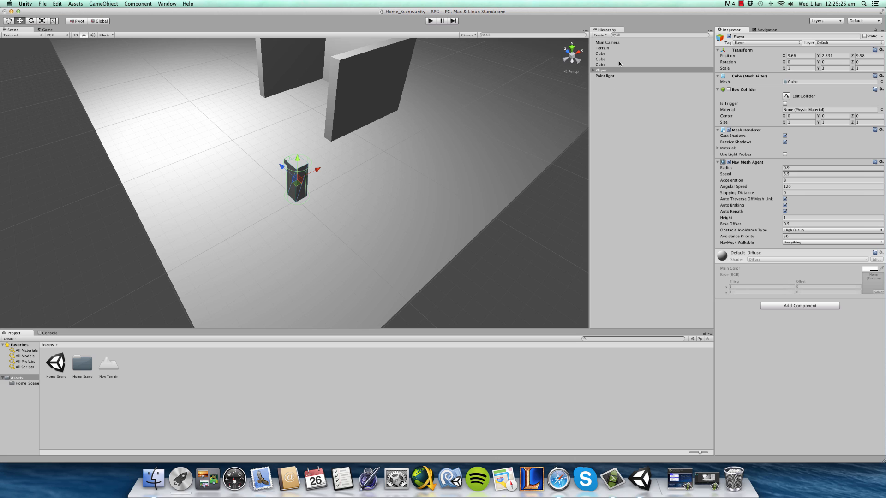
Create a CSharp script named ClickToMove, add it to the Player and locate the script file in the project assets.
{"action": "left_click", "coordinate": [805, 306]}
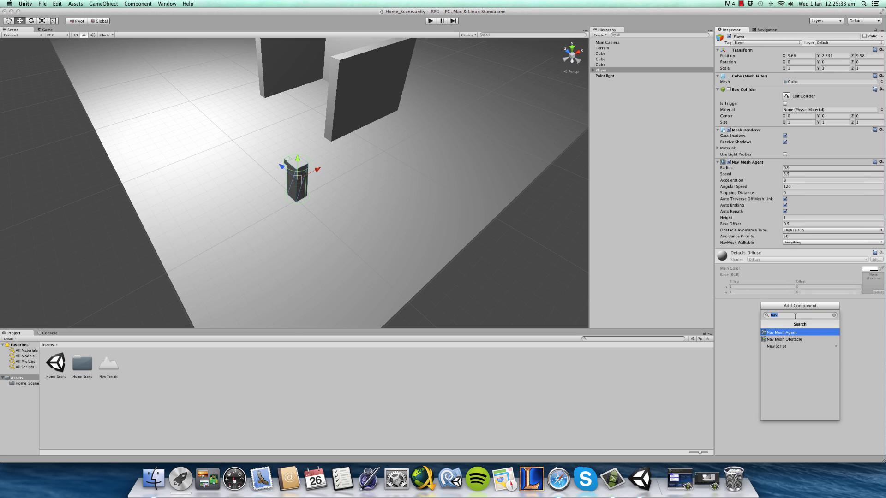
{"action": "type", "text": "ClickTo"}
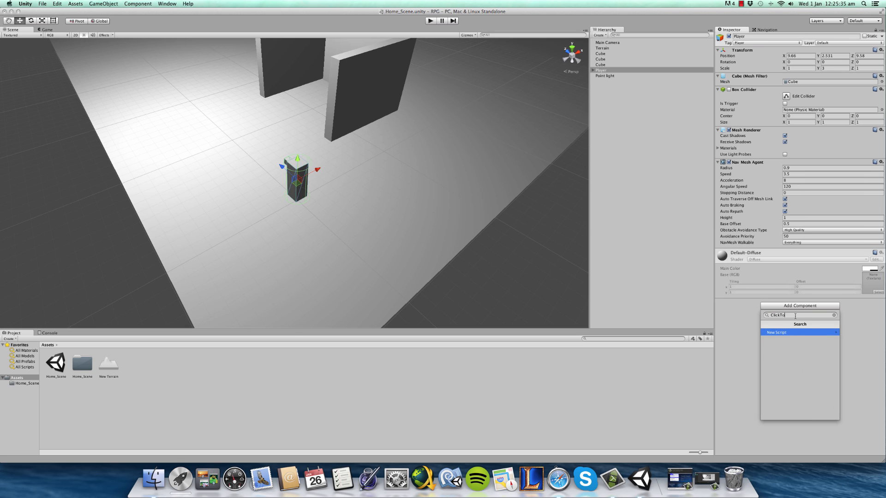
{"action": "type", "text": "Move"}
{"action": "key", "text": "Return"}
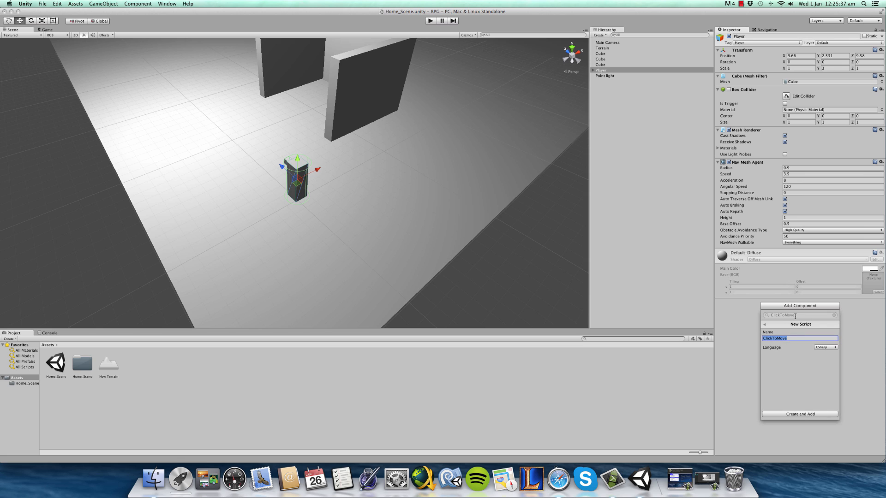
{"action": "left_click", "coordinate": [808, 413]}
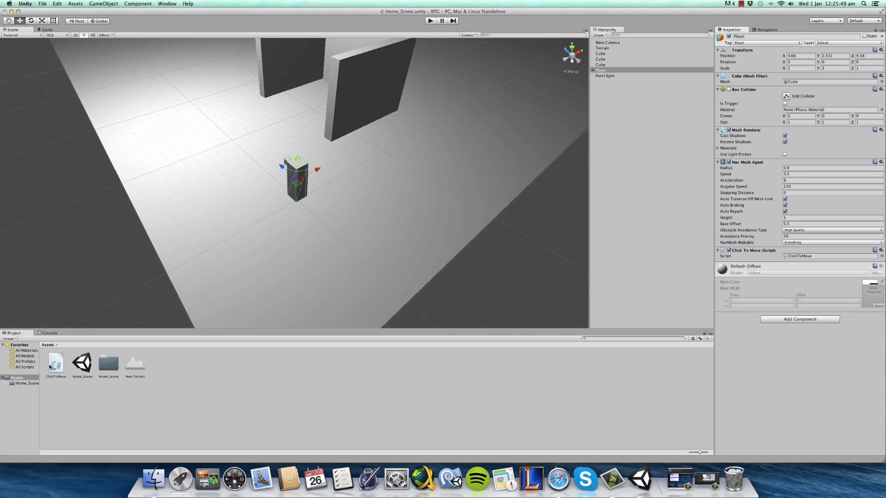
{"action": "left_click", "coordinate": [814, 257]}
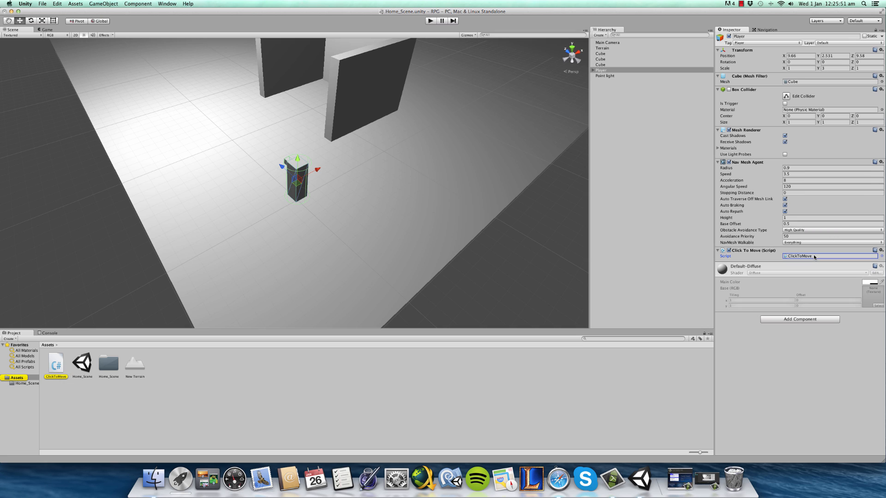
Review the language options offered when adding a new script component, keeping CSharp.
{"action": "left_click", "coordinate": [807, 318]}
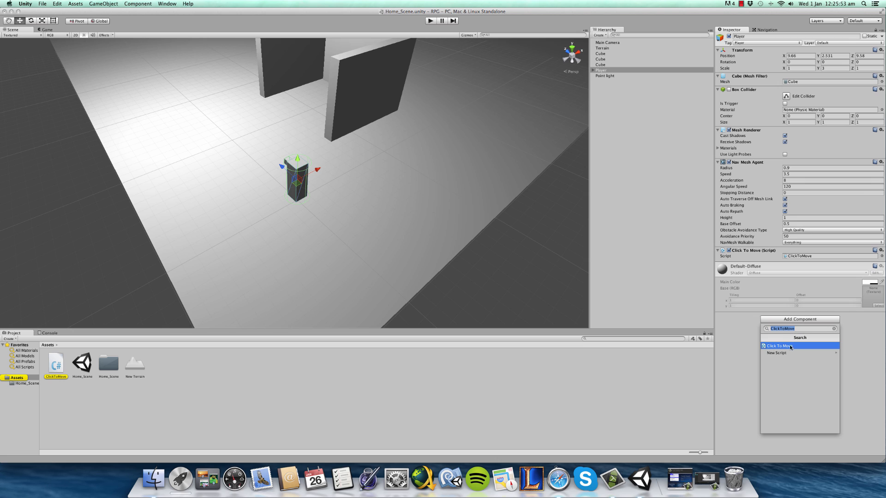
{"action": "type", "text": "ClickToMove"}
{"action": "left_click", "coordinate": [790, 365]}
{"action": "left_click", "coordinate": [829, 362]}
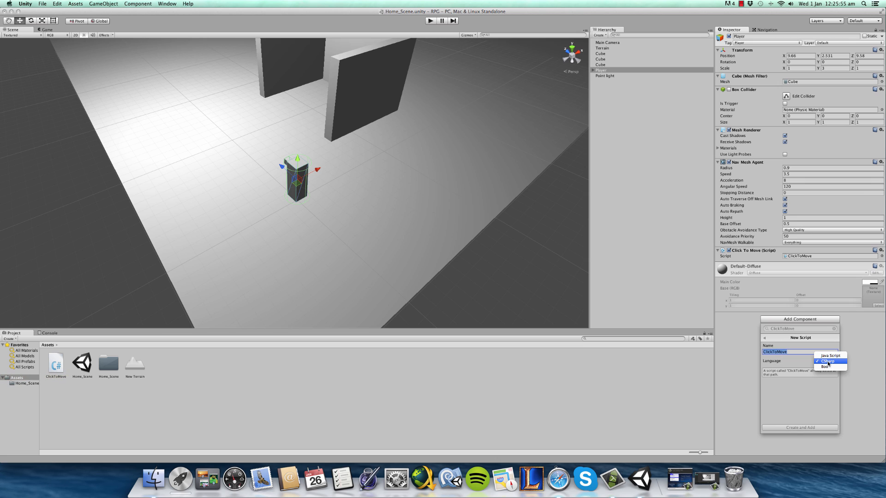
{"action": "left_click", "coordinate": [828, 362]}
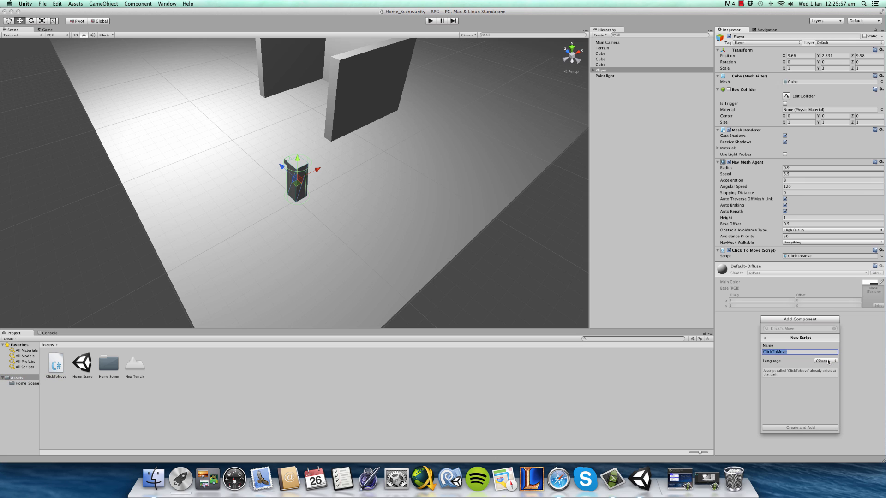
Close the new script form and frame the Player object in the scene view.
{"action": "key", "text": "Escape"}
{"action": "key", "text": "Escape"}
{"action": "key", "text": "Escape"}
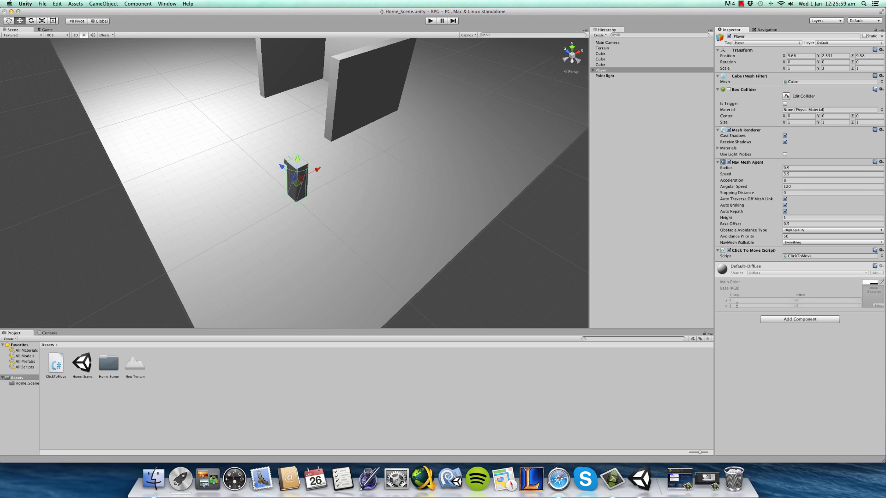
{"action": "scroll", "coordinate": [230, 150], "scroll_direction": "down", "scroll_amount": 3}
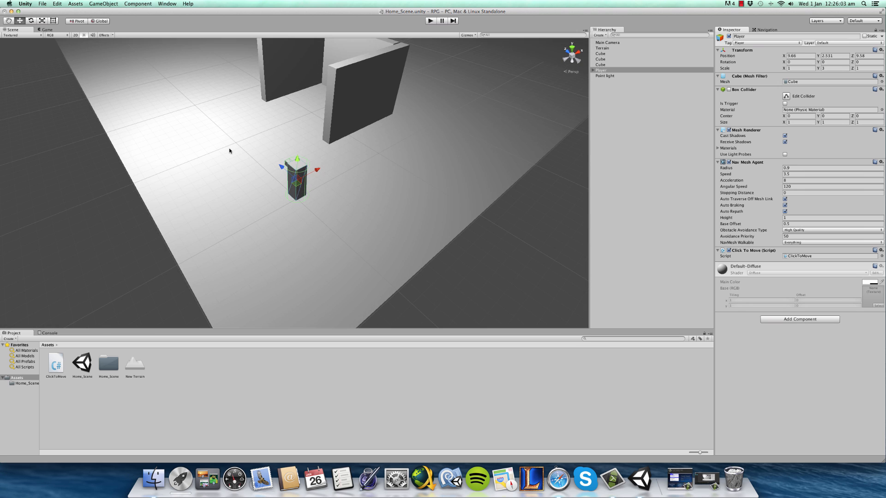
{"action": "left_click_drag", "start_coordinate": [229, 150], "coordinate": [346, 184], "text": "alt"}
{"action": "left_click", "coordinate": [640, 76]}
{"action": "left_click", "coordinate": [640, 70]}
{"action": "key", "text": "f"}
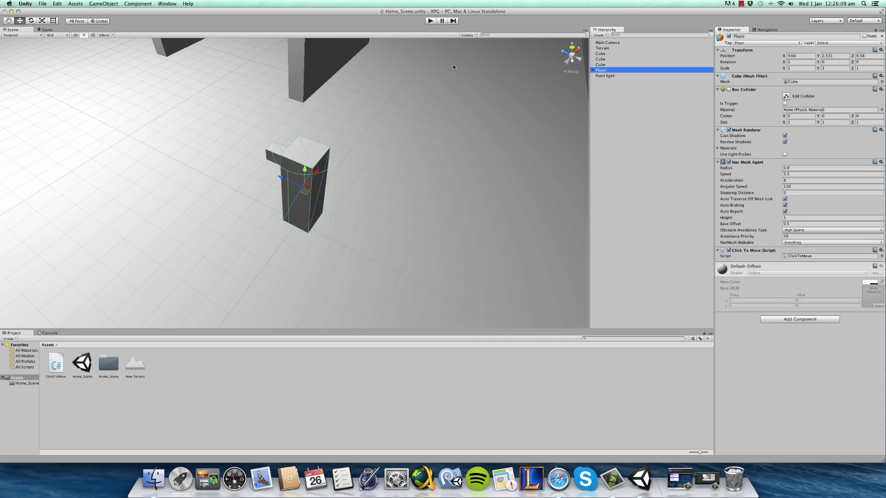
{"action": "left_click_drag", "start_coordinate": [402, 147], "coordinate": [333, 239], "text": "alt"}
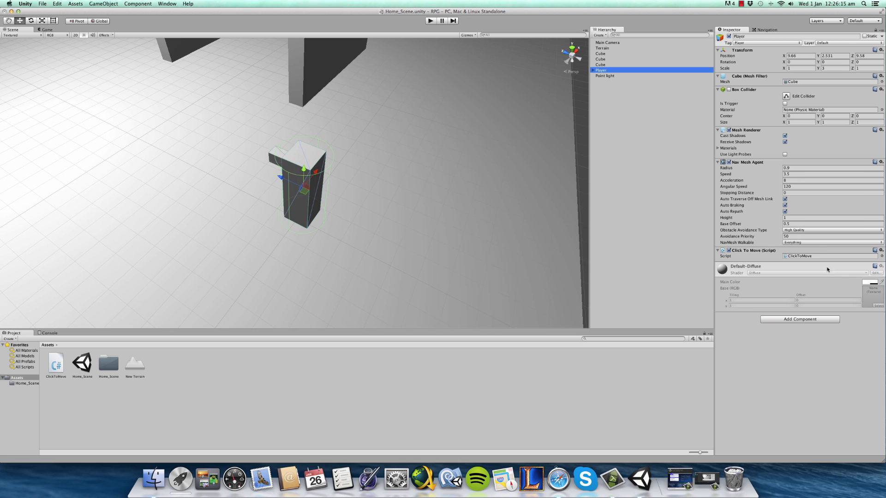
Open the Player's ClickToMove script in MonoDevelop and put the opening braces of the class, Start and Update on their own lines.
{"action": "left_click", "coordinate": [813, 256]}
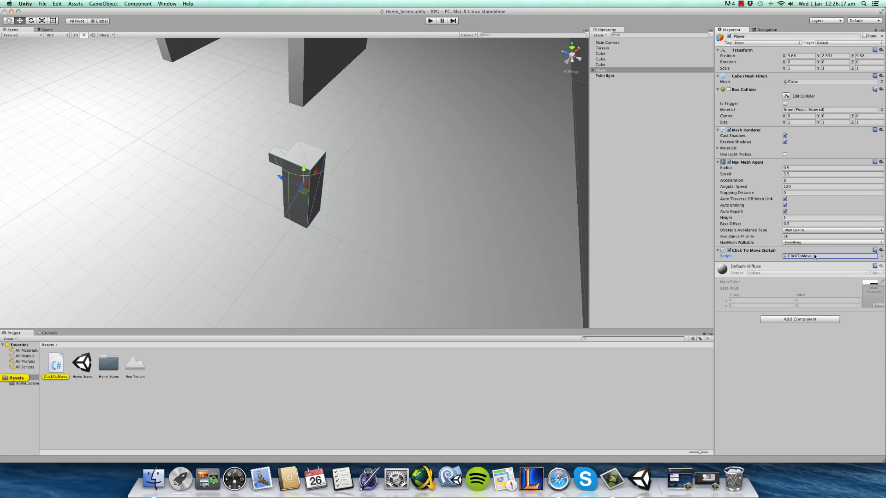
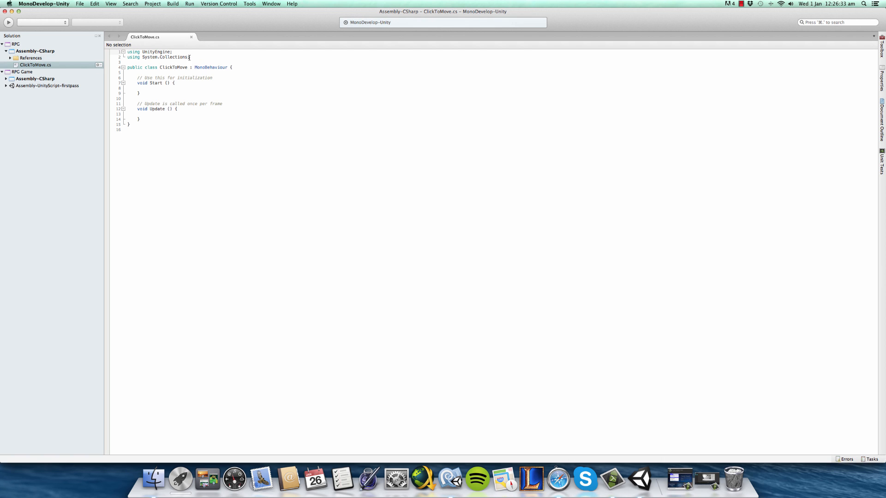
{"action": "scroll", "coordinate": [235, 86], "scroll_direction": "up", "scroll_amount": 5, "text": "ctrl"}
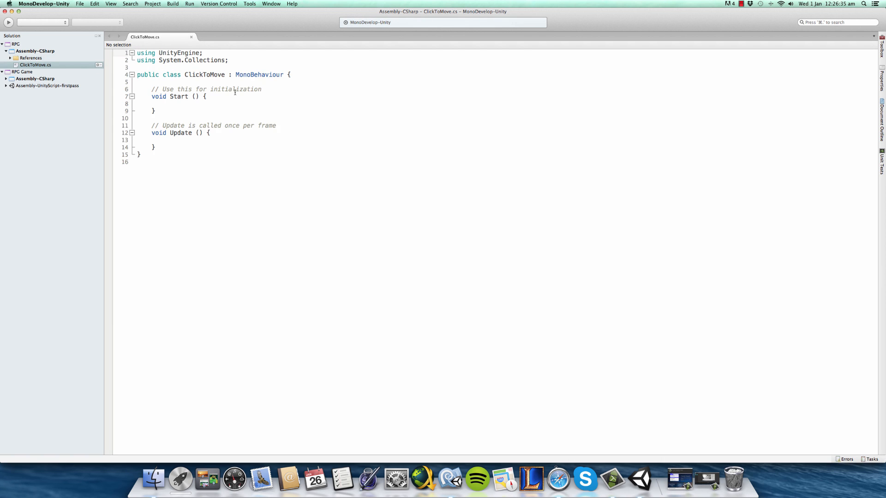
{"action": "left_click", "coordinate": [366, 84]}
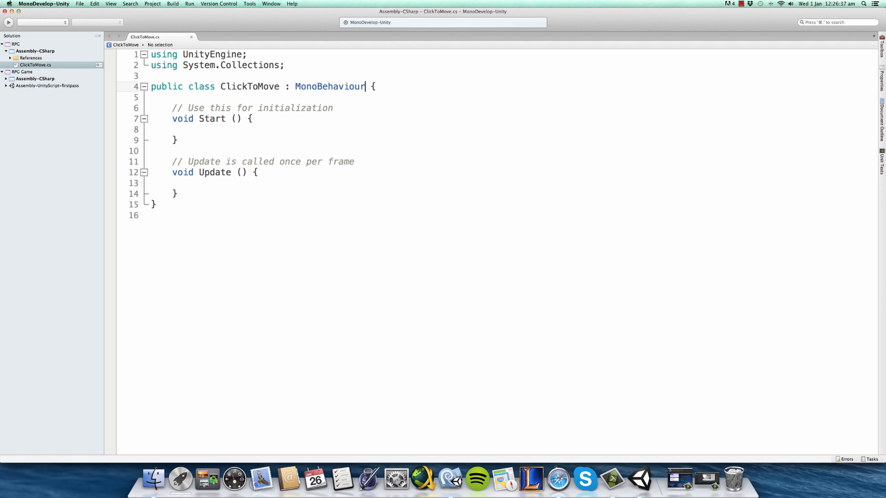
{"action": "key", "text": "Return"}
{"action": "left_click", "coordinate": [245, 129]}
{"action": "key", "text": "Return"}
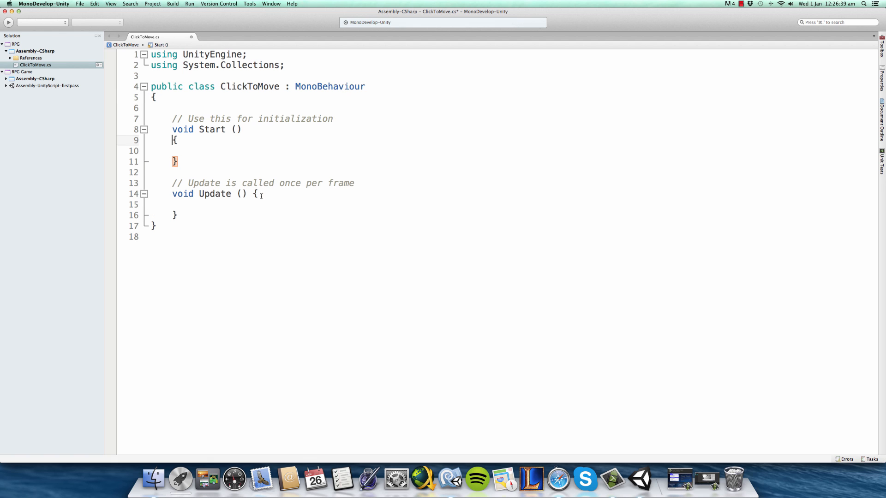
{"action": "left_click", "coordinate": [253, 194]}
{"action": "key", "text": "Return"}
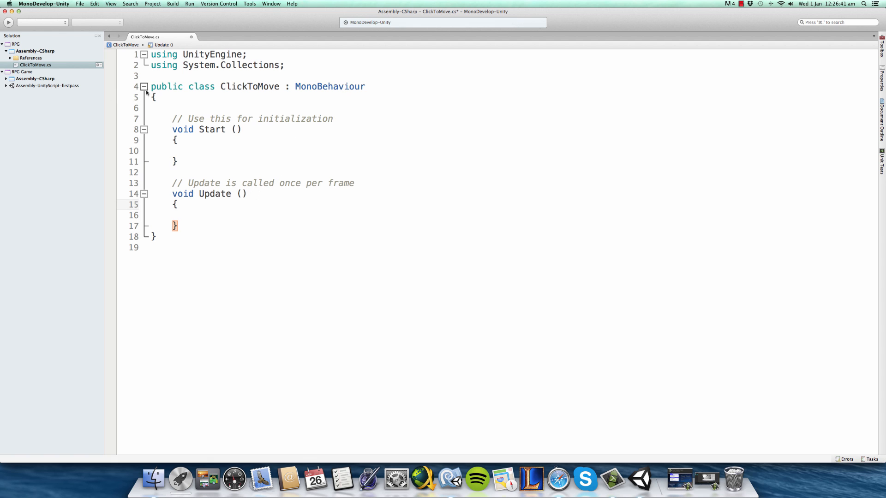
Examine the ClickToMove class declaration, its MonoBehaviour inheritance and the Start and Update methods.
{"action": "left_click_drag", "start_coordinate": [151, 86], "coordinate": [401, 85]}
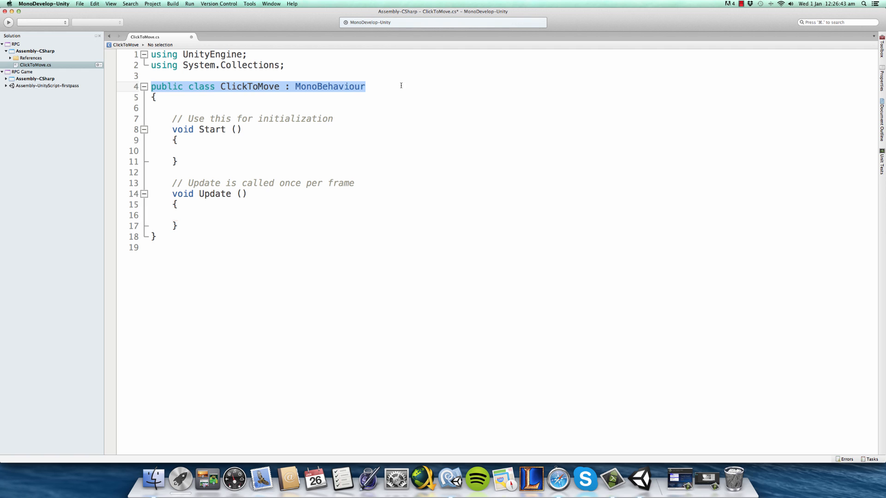
{"action": "double_click", "coordinate": [323, 86]}
{"action": "left_click_drag", "start_coordinate": [285, 86], "coordinate": [379, 86]}
{"action": "left_click_drag", "start_coordinate": [291, 87], "coordinate": [284, 86]}
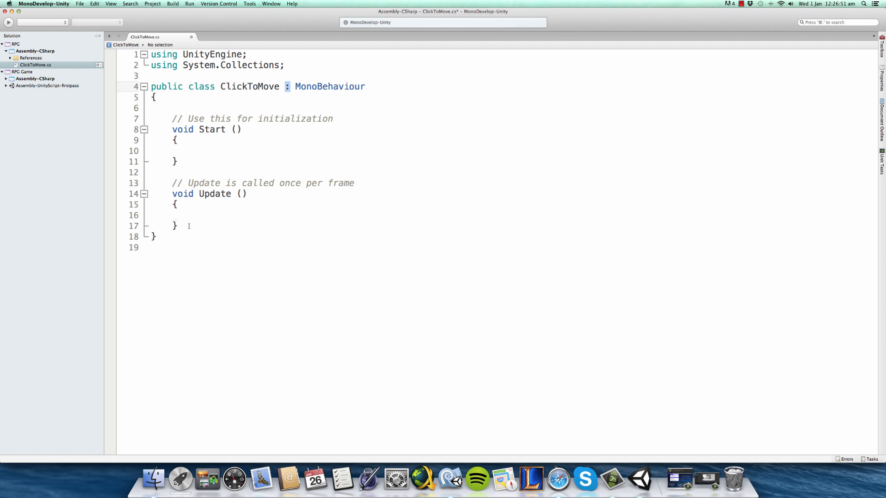
{"action": "left_click_drag", "start_coordinate": [188, 226], "coordinate": [188, 157]}
{"action": "left_click", "coordinate": [174, 140]}
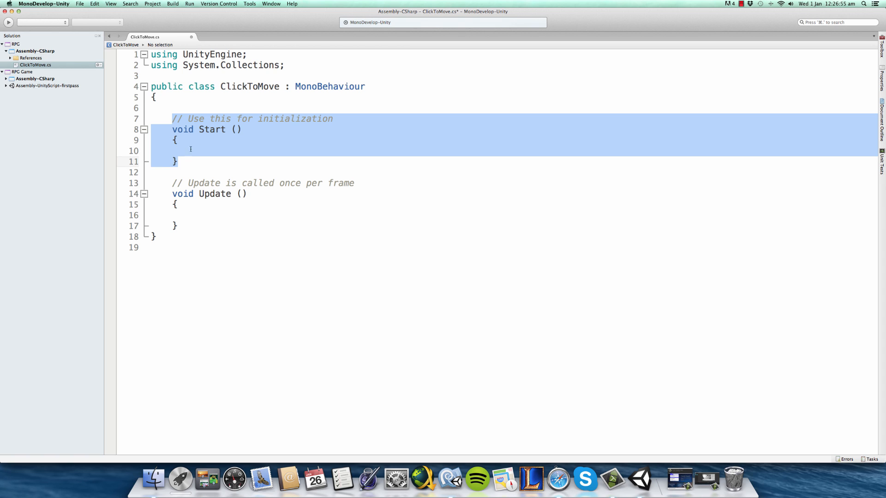
{"action": "left_click", "coordinate": [219, 131]}
{"action": "left_click", "coordinate": [237, 130]}
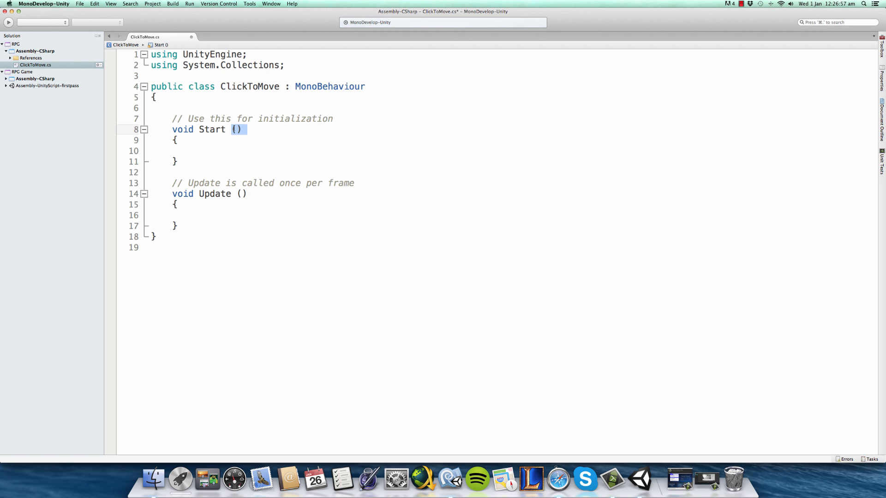
Add three blank lines inside the braces of the Start method.
{"action": "left_click", "coordinate": [201, 139]}
{"action": "left_click", "coordinate": [195, 151]}
{"action": "key", "text": "Tab"}
{"action": "key", "text": "Return"}
{"action": "key", "text": "Return"}
{"action": "key", "text": "Return"}
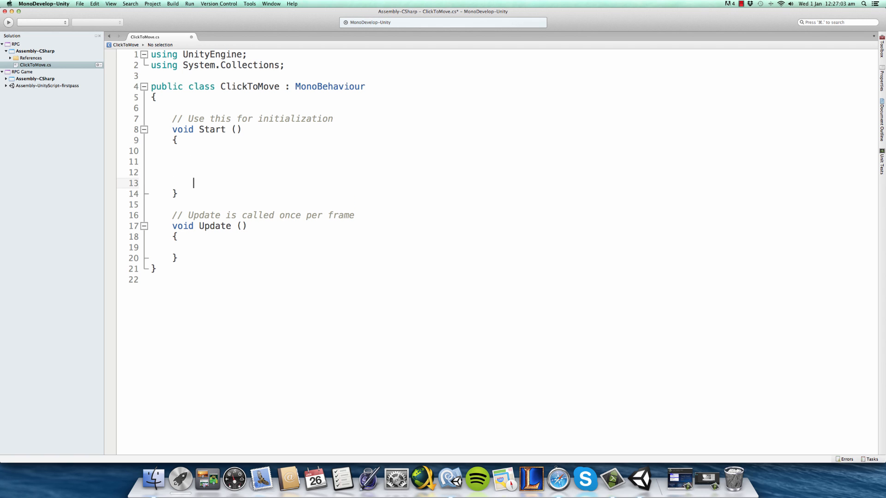
{"action": "left_click_drag", "start_coordinate": [206, 180], "coordinate": [177, 150]}
{"action": "left_click", "coordinate": [192, 180]}
{"action": "left_click_drag", "start_coordinate": [151, 182], "coordinate": [154, 151]}
{"action": "left_click", "coordinate": [151, 193]}
{"action": "left_click_drag", "start_coordinate": [192, 180], "coordinate": [134, 150]}
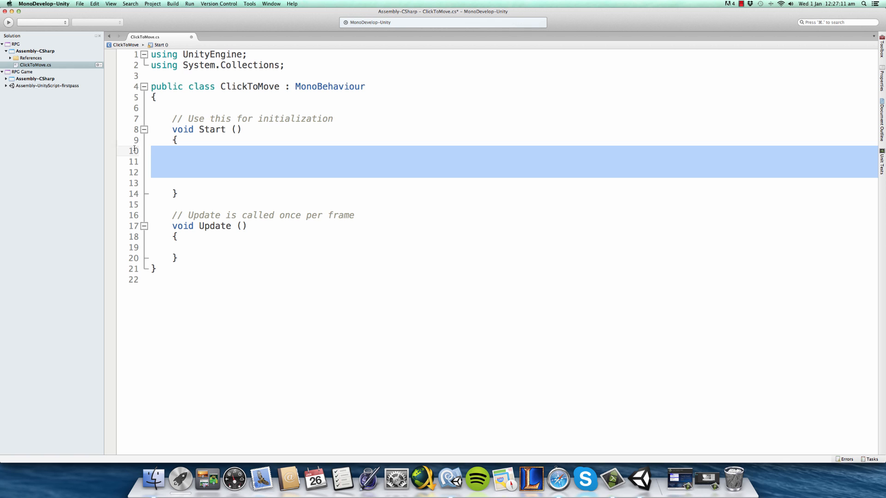
Write the statement Debug.Log("Hello World"); inside the Start method and save the script.
{"action": "left_click", "coordinate": [217, 169]}
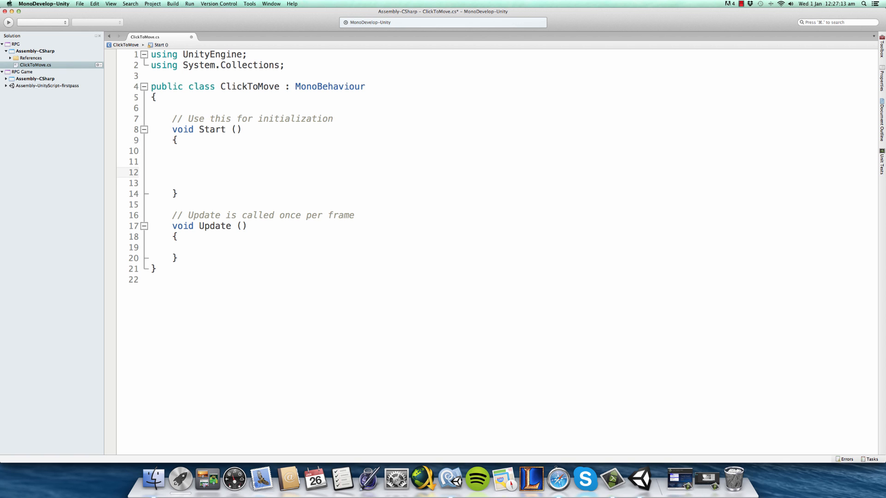
{"action": "type", "text": "De"}
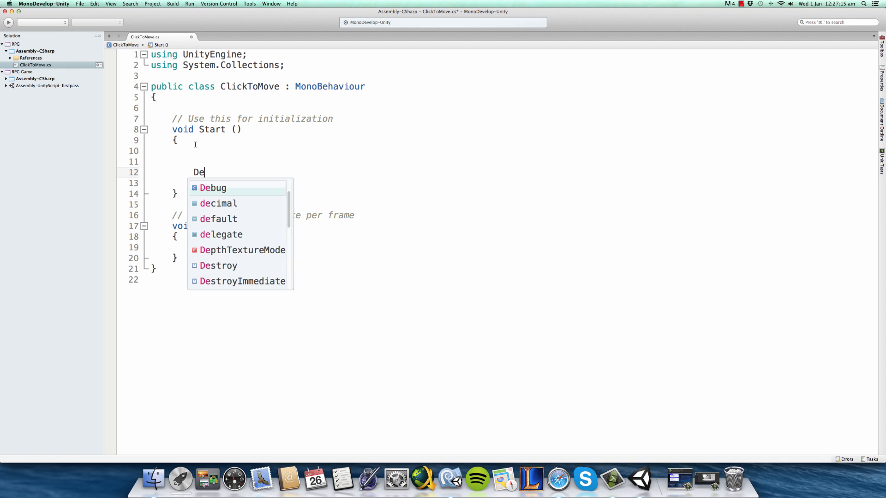
{"action": "key", "text": "Return"}
{"action": "type", "text": ".l"}
{"action": "key", "text": "Return"}
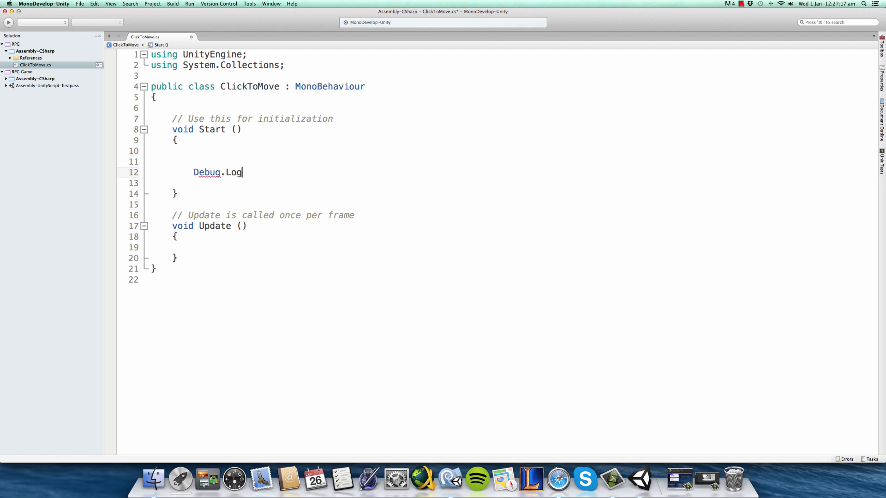
{"action": "type", "text": "()"}
{"action": "type", "text": "\"Hel"}
{"action": "type", "text": "lo Wor"}
{"action": "type", "text": "ld\");"}
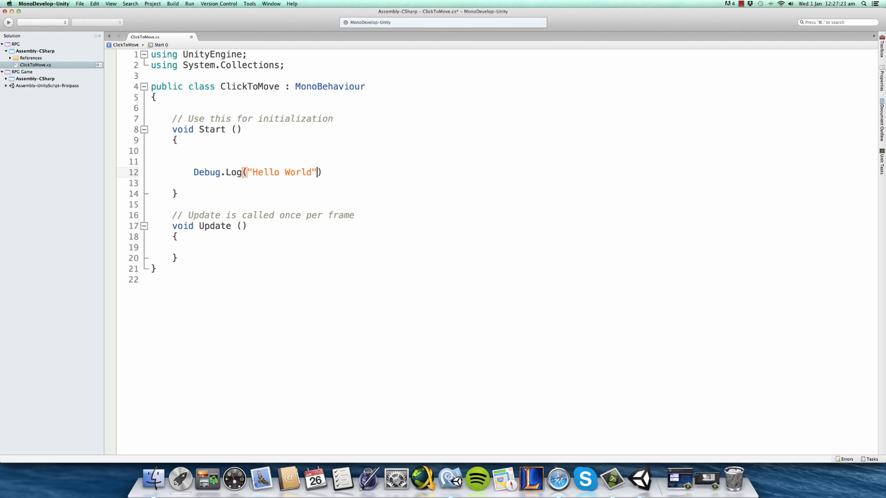
{"action": "key", "text": "super+s"}
Switch to Unity to show the Console, and return to the ClickToMove script in MonoDevelop.
{"action": "left_click_drag", "start_coordinate": [194, 172], "coordinate": [178, 193]}
{"action": "left_click", "coordinate": [650, 481]}
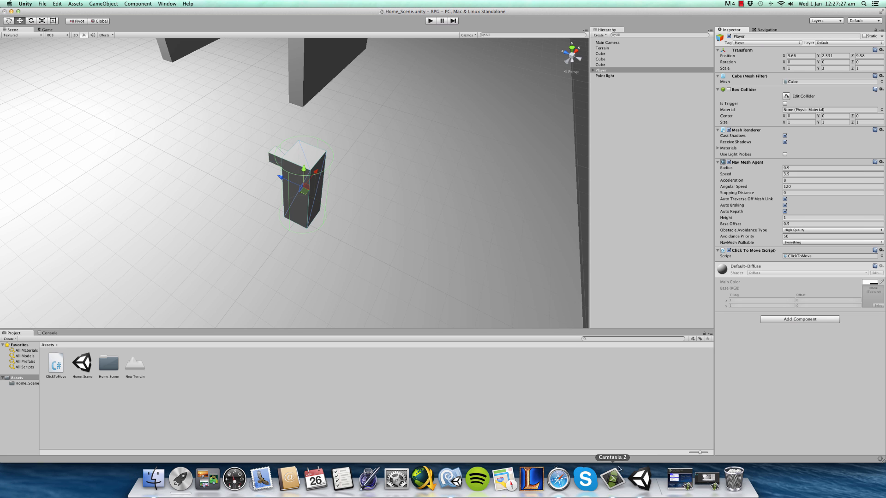
{"action": "left_click", "coordinate": [44, 333]}
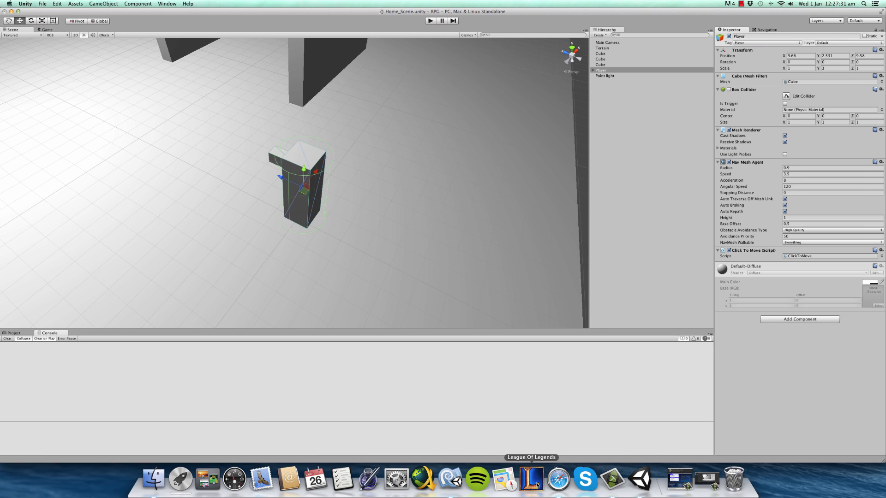
{"action": "left_click", "coordinate": [461, 483]}
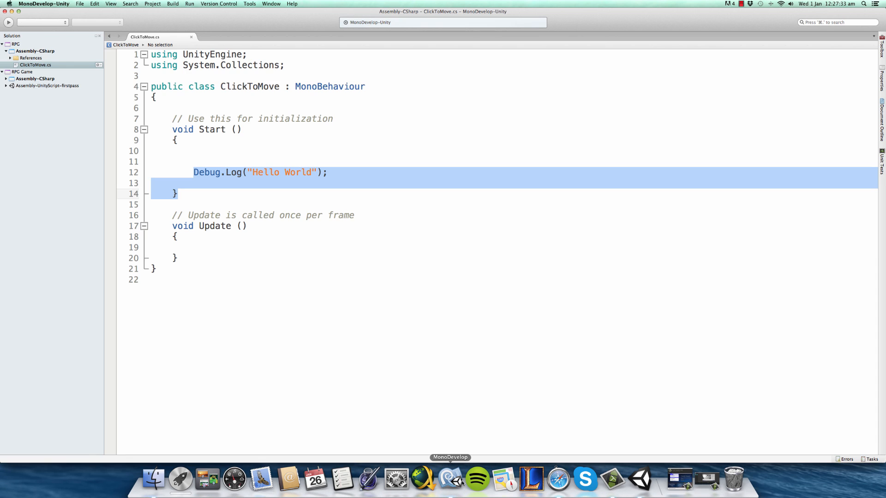
{"action": "left_click", "coordinate": [311, 172]}
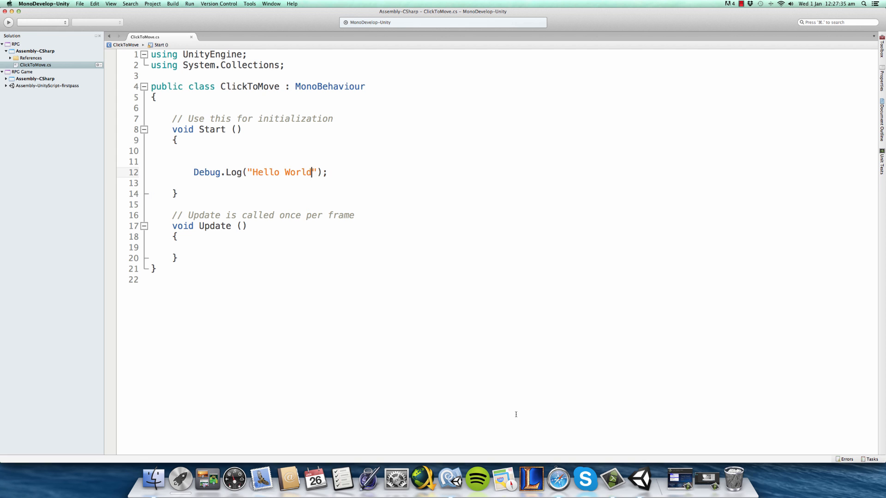
Switch to Unity, play the scene, inspect the Hello World entry in the Console, and stop playback.
{"action": "left_click", "coordinate": [639, 480]}
{"action": "left_click", "coordinate": [436, 21]}
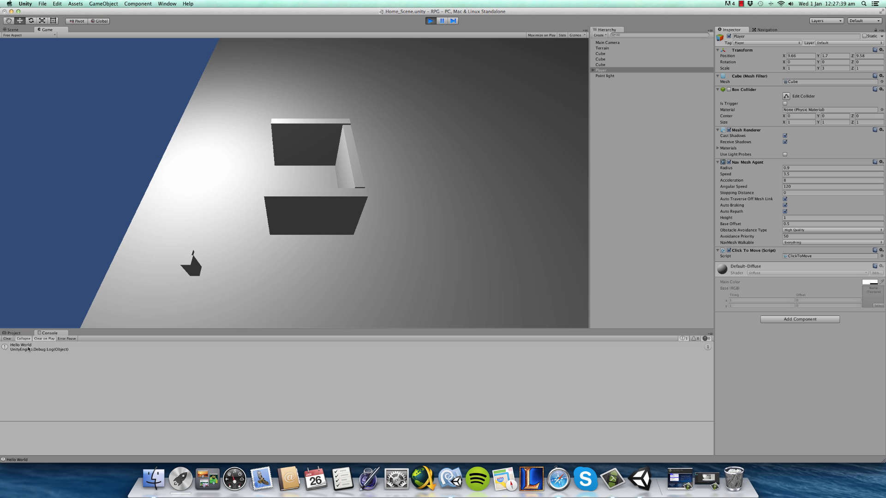
{"action": "left_click", "coordinate": [29, 349]}
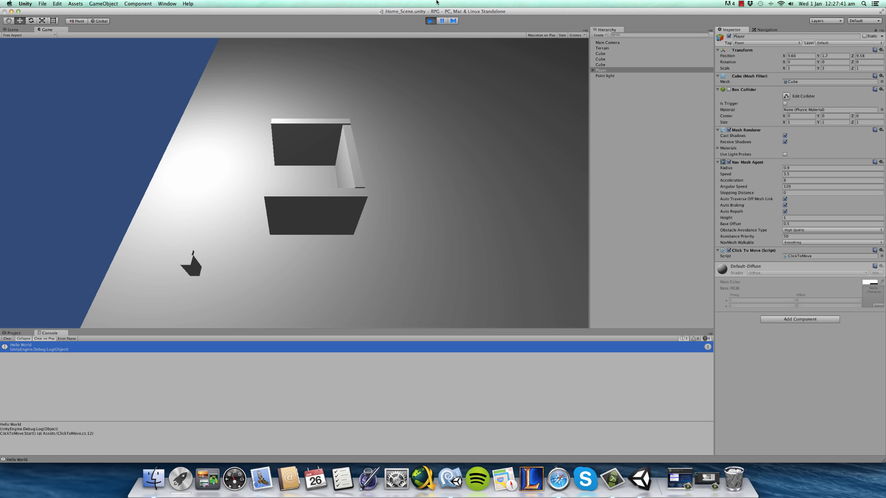
{"action": "left_click", "coordinate": [430, 21]}
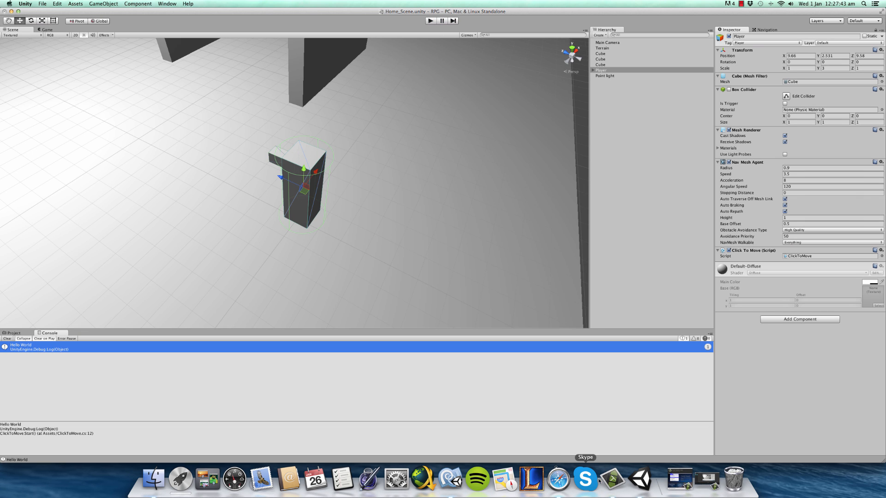
Switch to MonoDevelop, copy the Debug.Log statement in the Start method, and delete it from there.
{"action": "key", "text": "super+Tab"}
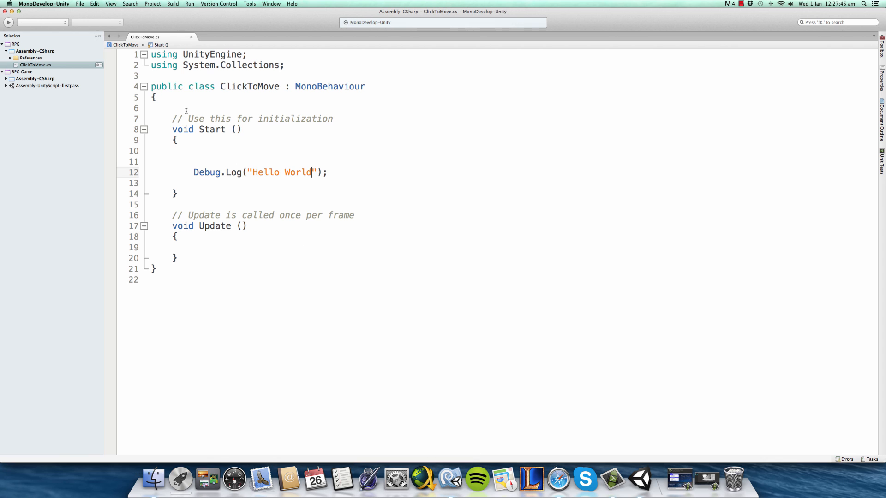
{"action": "left_click_drag", "start_coordinate": [177, 119], "coordinate": [367, 124]}
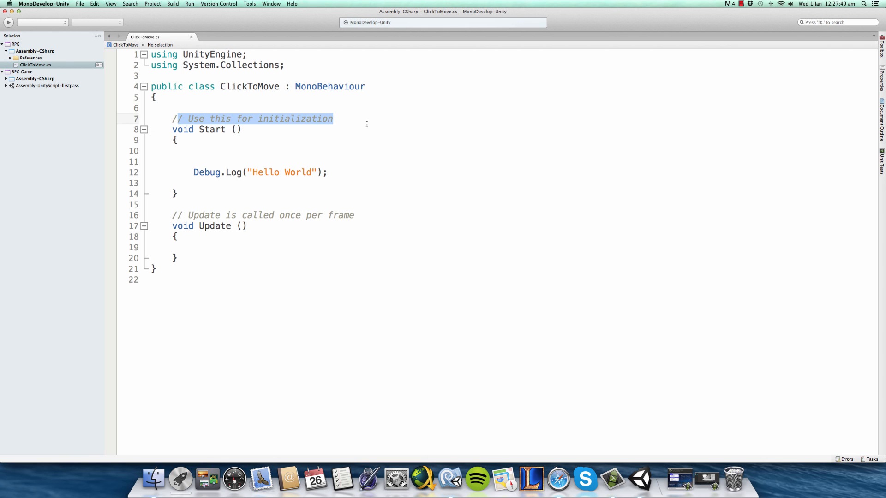
{"action": "triple_click", "coordinate": [264, 172]}
{"action": "key", "text": "super+c"}
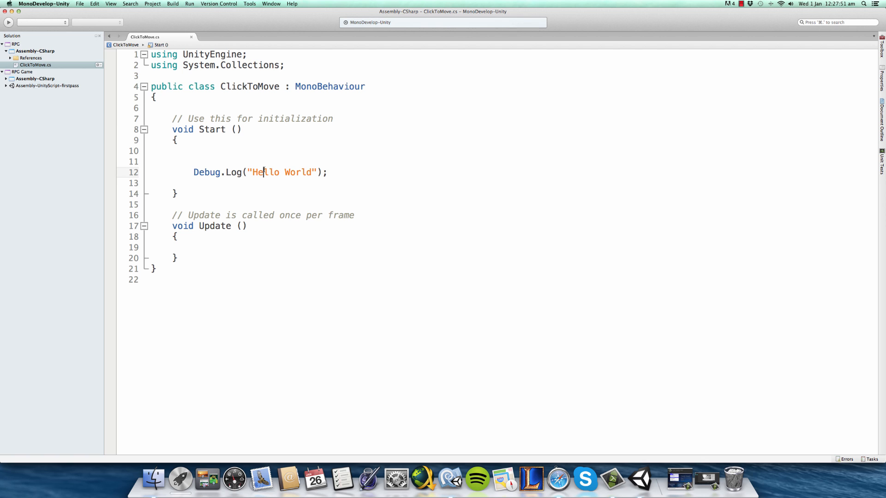
{"action": "key", "text": "BackSpace"}
{"action": "key", "text": "BackSpace"}
{"action": "key", "text": "BackSpace"}
{"action": "key", "text": "BackSpace"}
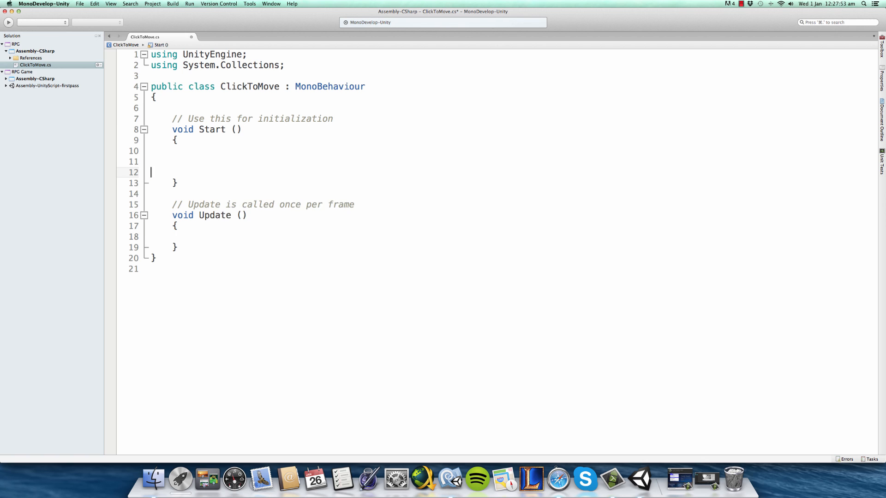
Paste the Debug.Log("Hello World"); statement into the Update method, leaving no blank line below it, and save the script.
{"action": "triple_click", "coordinate": [268, 182]}
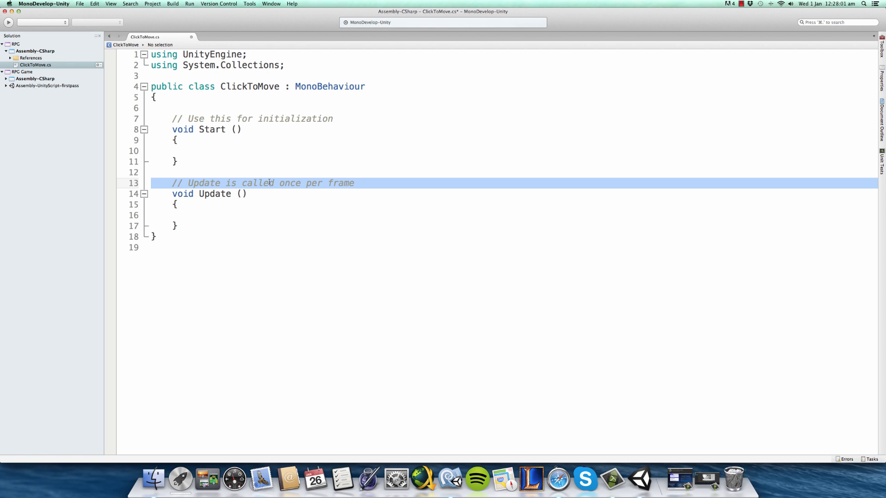
{"action": "left_click", "coordinate": [196, 214]}
{"action": "key", "text": "Tab"}
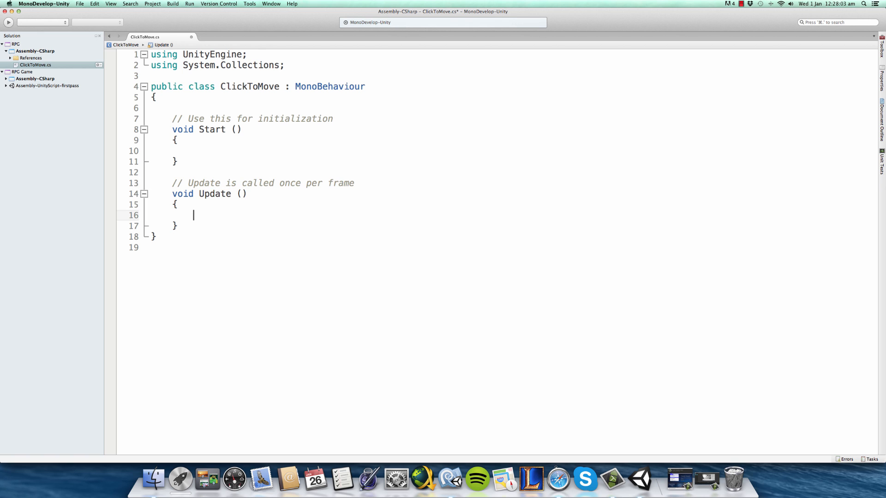
{"action": "key", "text": "super+v"}
{"action": "key", "text": "Return"}
{"action": "key", "text": "super+s"}
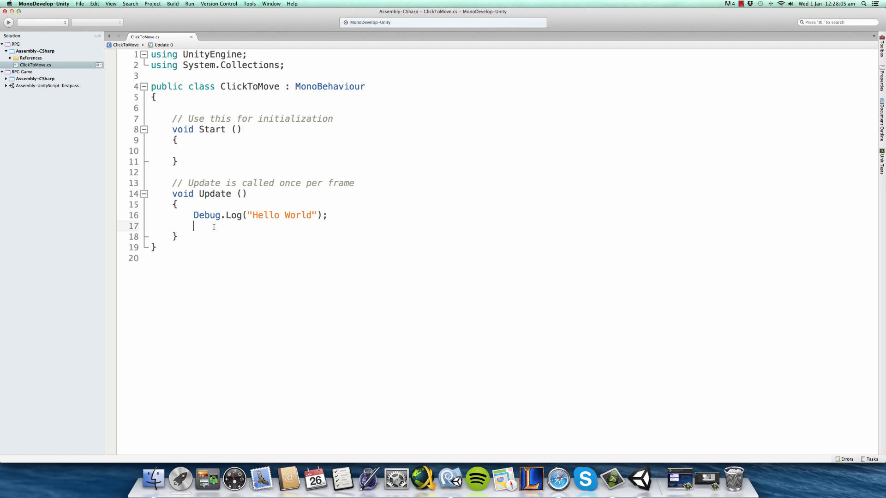
{"action": "key", "text": "BackSpace"}
{"action": "key", "text": "BackSpace"}
{"action": "key", "text": "BackSpace"}
{"action": "key", "text": "super+s"}
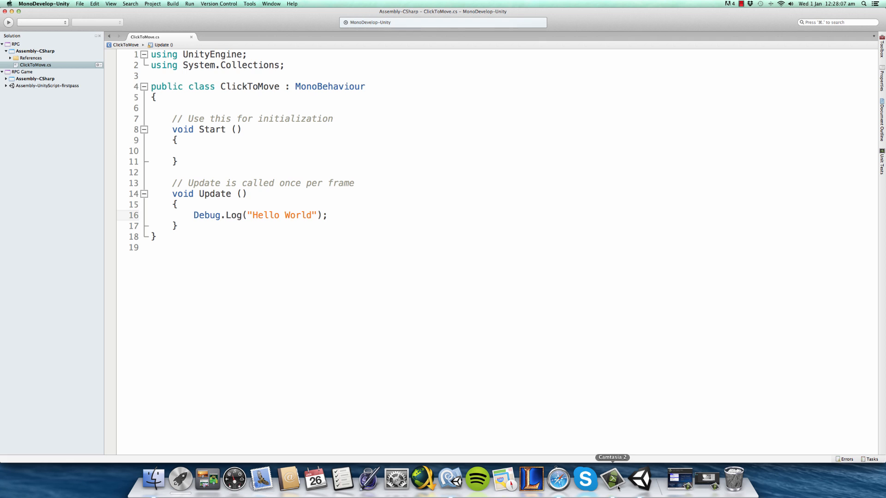
Switch to Unity, play the scene, turn off collapsing of identical Console messages, and stop playback.
{"action": "left_click", "coordinate": [640, 480]}
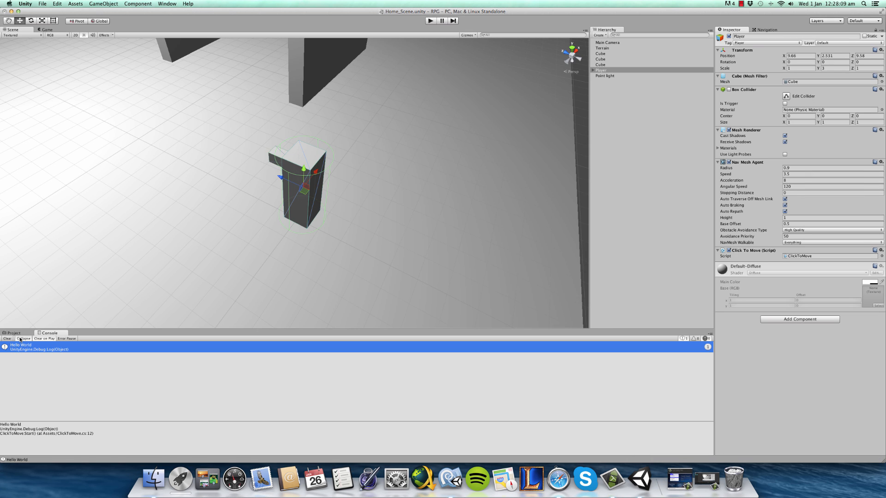
{"action": "left_click", "coordinate": [431, 21]}
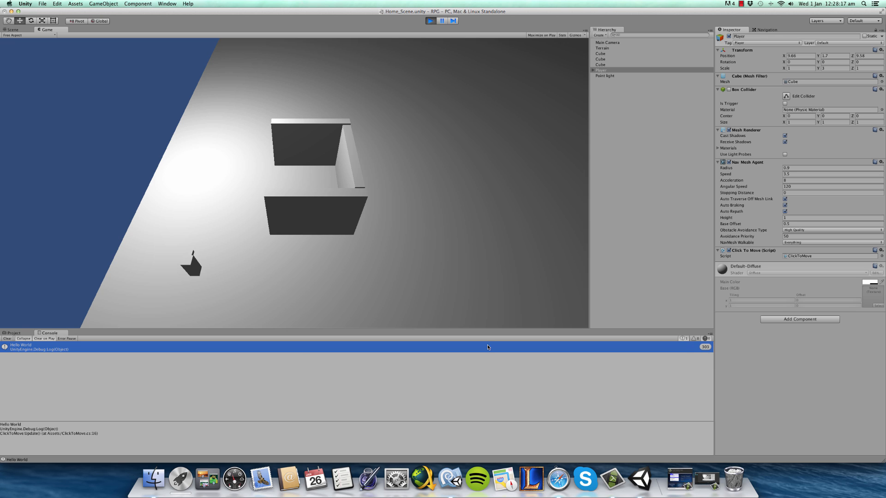
{"action": "left_click", "coordinate": [26, 340]}
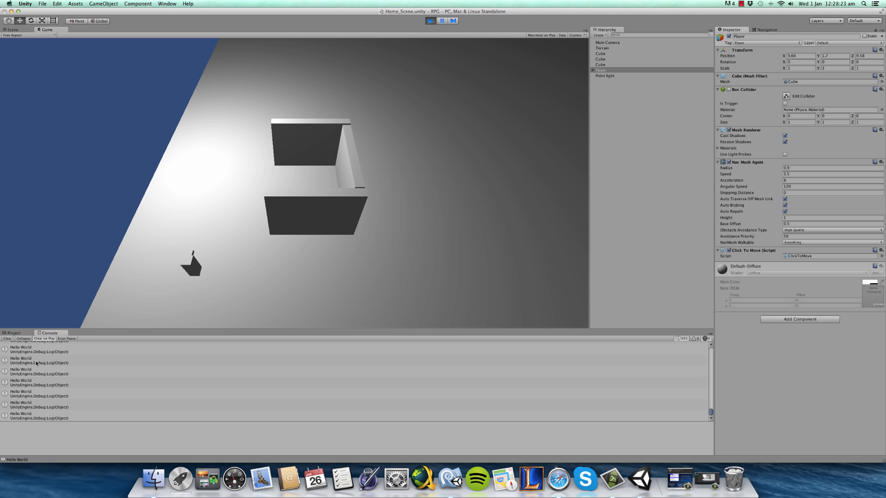
{"action": "left_click", "coordinate": [430, 20]}
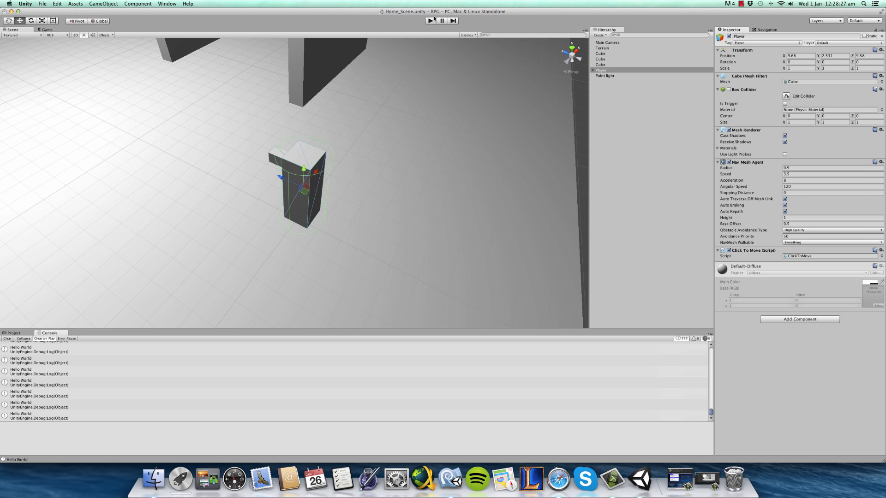
Switch to MonoDevelop and delete the Debug.Log("Hello World"); statement from the Update method.
{"action": "left_click", "coordinate": [449, 480]}
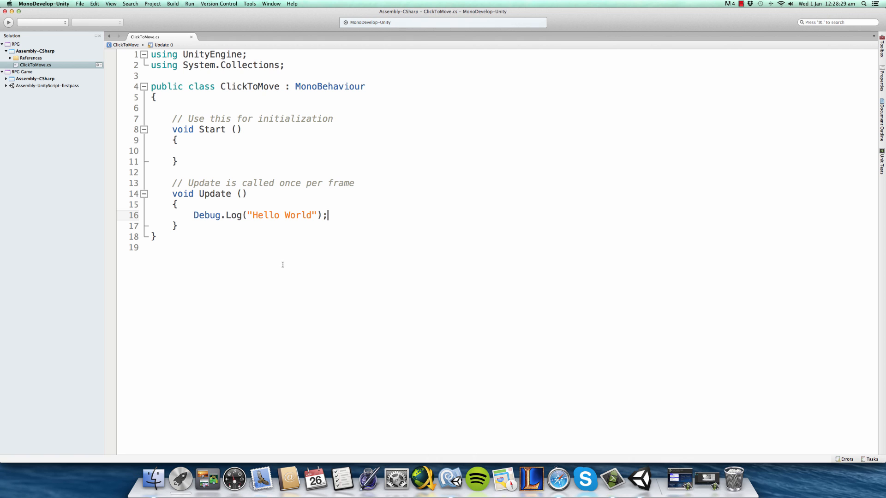
{"action": "left_click_drag", "start_coordinate": [196, 210], "coordinate": [350, 214]}
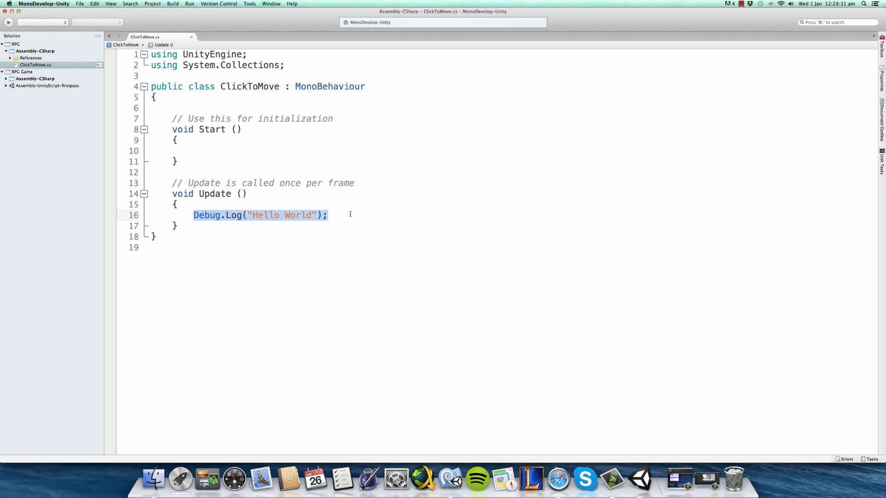
{"action": "key", "text": "BackSpace"}
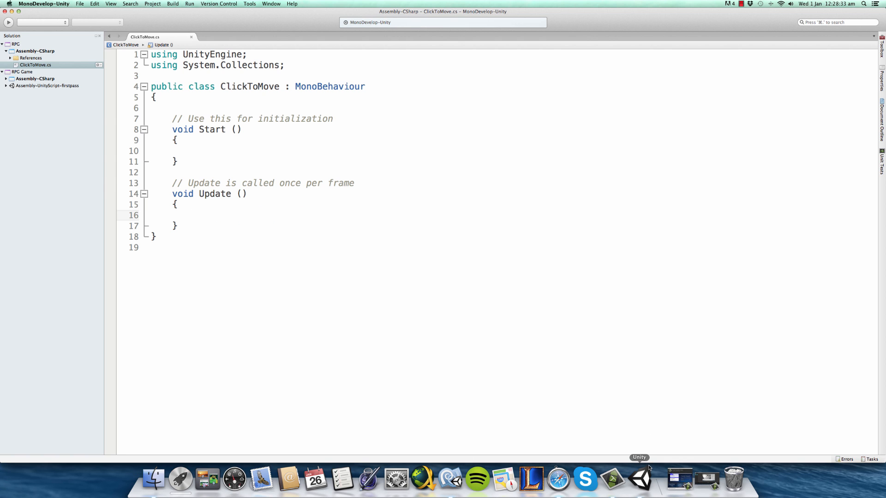
Switch to Unity, select the terrain, and examine the ground around the player and walls in the Scene view.
{"action": "left_click", "coordinate": [640, 480]}
{"action": "left_click_drag", "start_coordinate": [157, 107], "coordinate": [283, 79], "text": "alt"}
{"action": "left_click", "coordinate": [282, 77]}
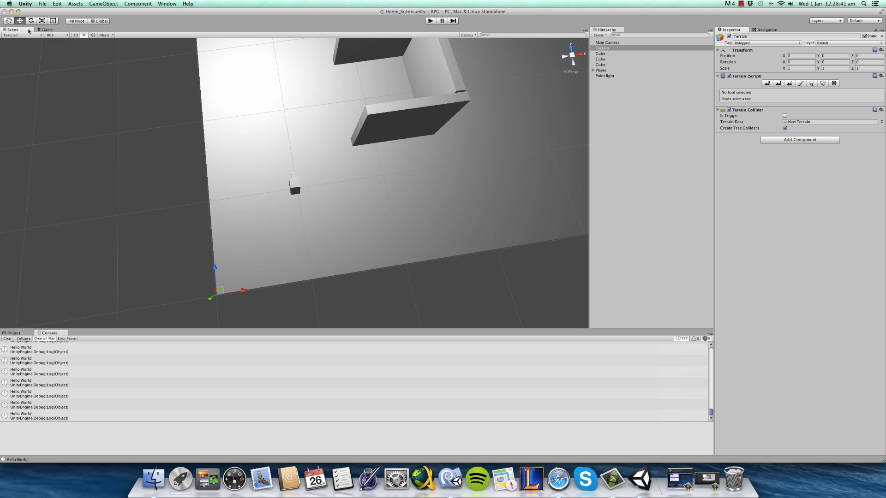
{"action": "key", "text": "Up"}
{"action": "key", "text": "Right"}
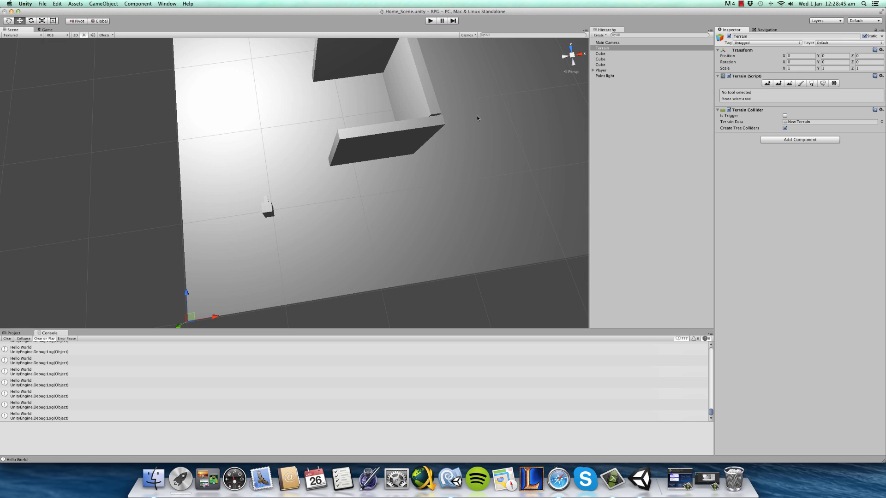
{"action": "left_click", "coordinate": [451, 479]}
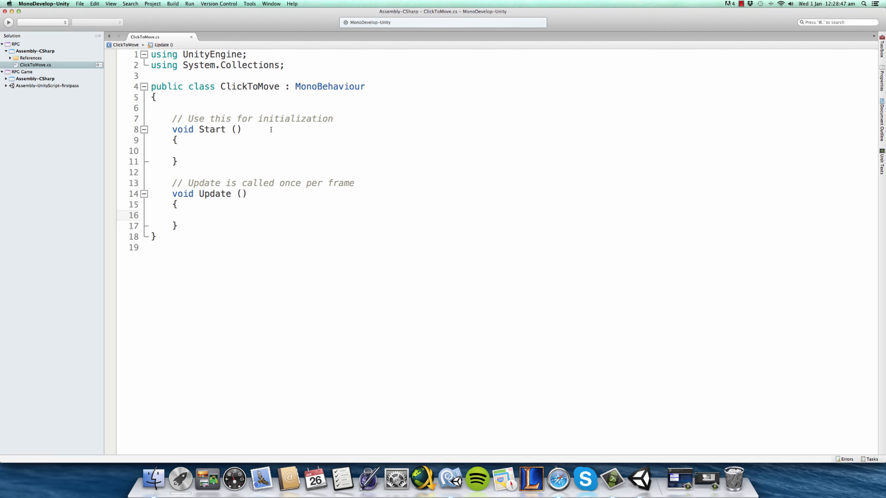
{"action": "left_click", "coordinate": [241, 101]}
{"action": "left_click", "coordinate": [233, 217]}
{"action": "type", "text": "P"}
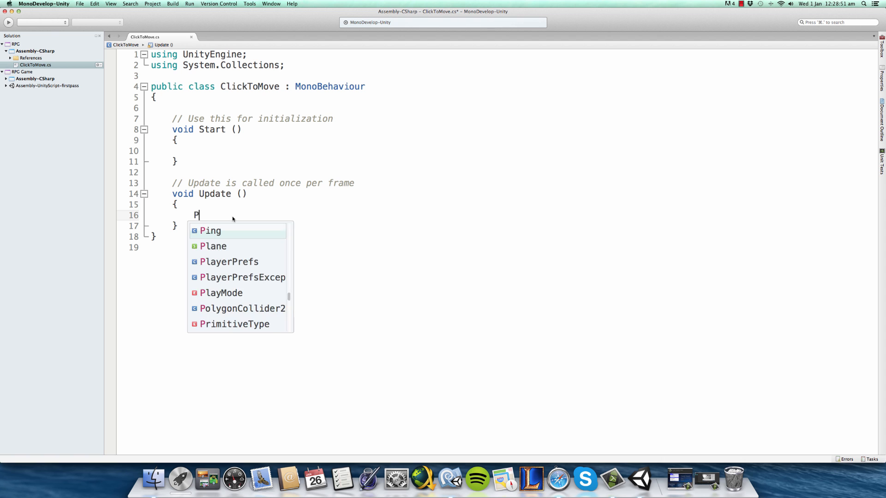
{"action": "key", "text": "BackSpace"}
Switch to Unity, select and frame the Main Camera, and examine its view cone over the terrain from several angles.
{"action": "left_click", "coordinate": [641, 480]}
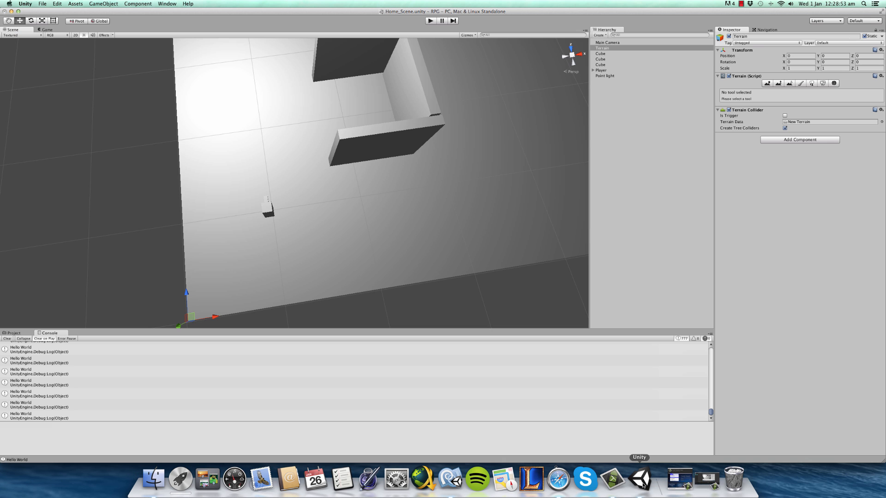
{"action": "left_click_drag", "start_coordinate": [323, 184], "coordinate": [639, 69], "text": "alt"}
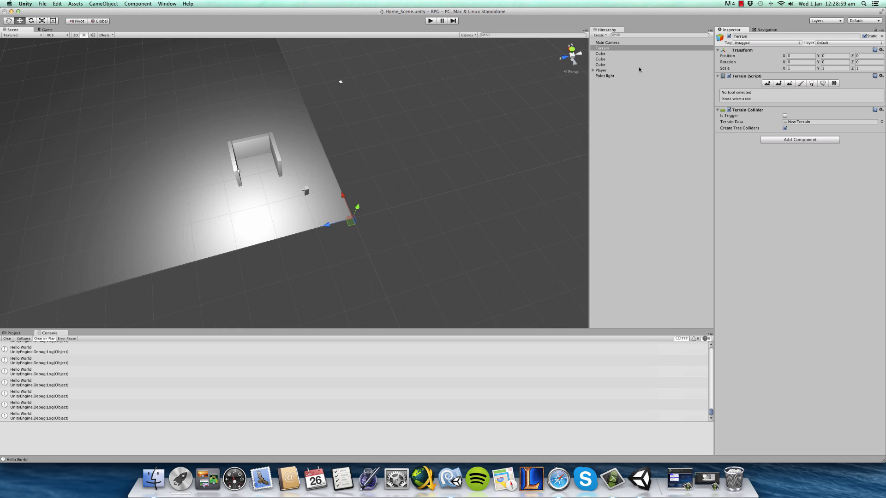
{"action": "double_click", "coordinate": [607, 43]}
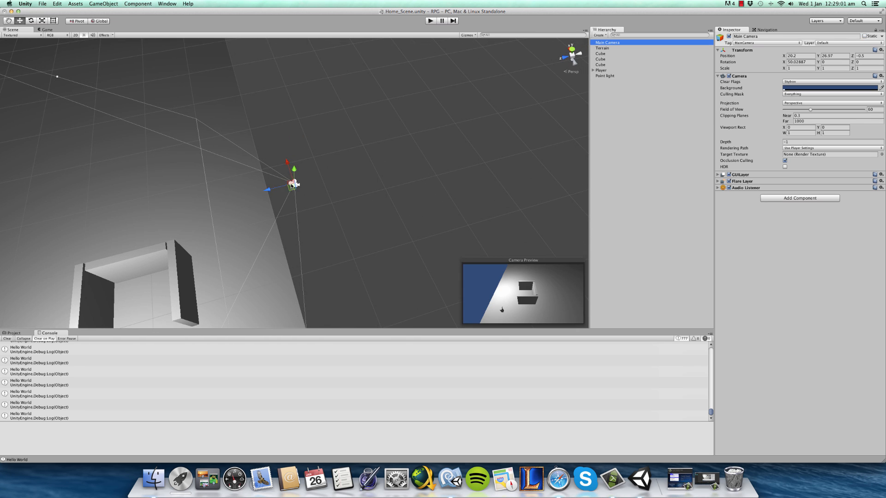
{"action": "left_click_drag", "start_coordinate": [286, 166], "coordinate": [298, 186], "text": "alt"}
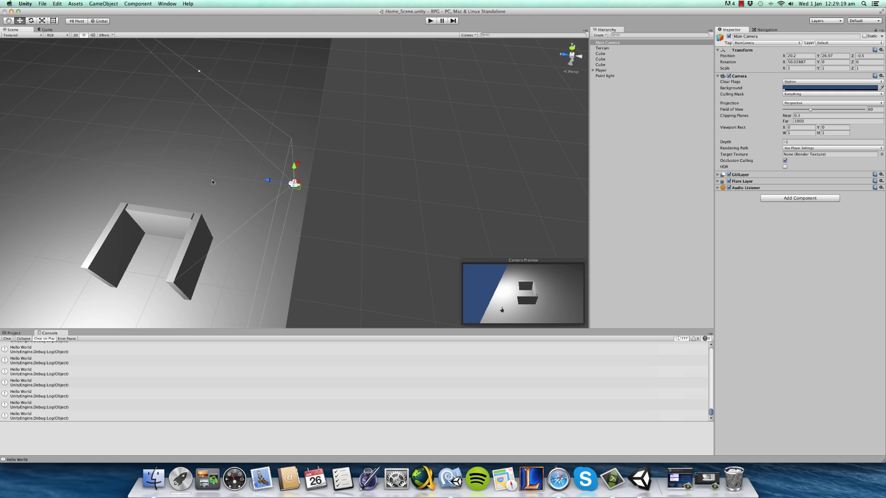
{"action": "left_click_drag", "start_coordinate": [212, 181], "coordinate": [392, 379], "text": "alt"}
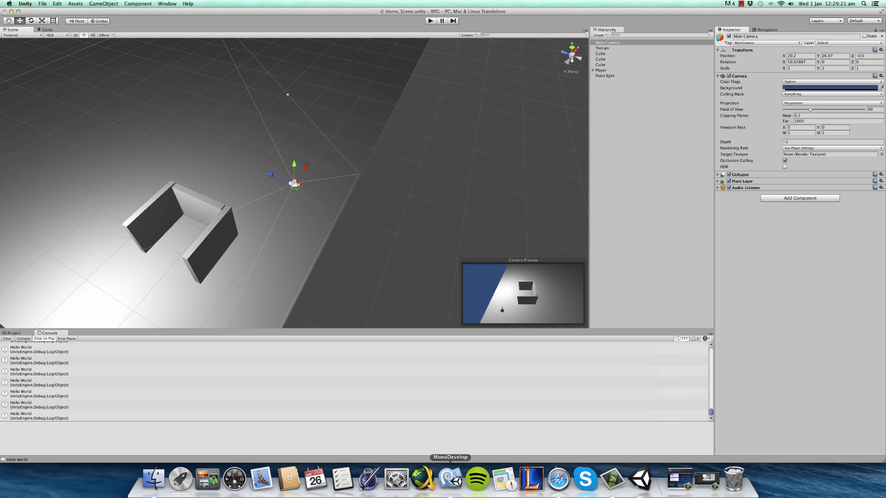
Switch to MonoDevelop, declare RaycastHit hit; inside the Update method, and save the script.
{"action": "left_click", "coordinate": [451, 479]}
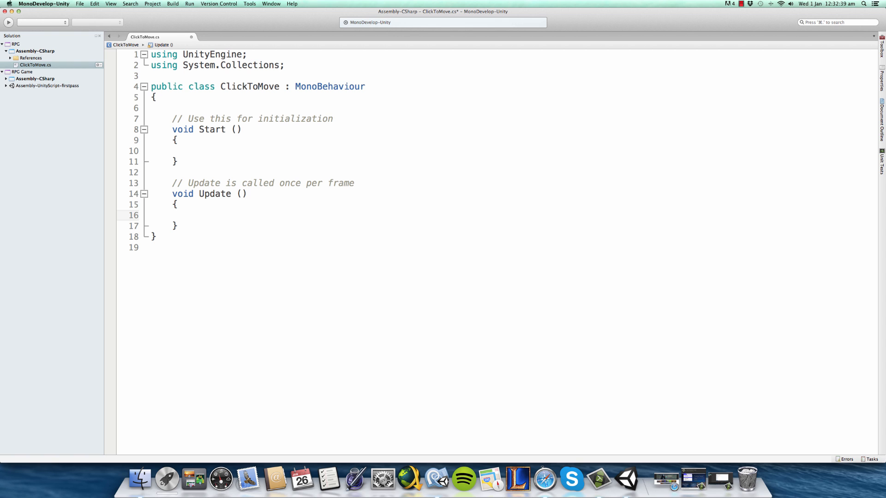
{"action": "type", "text": "Ray"}
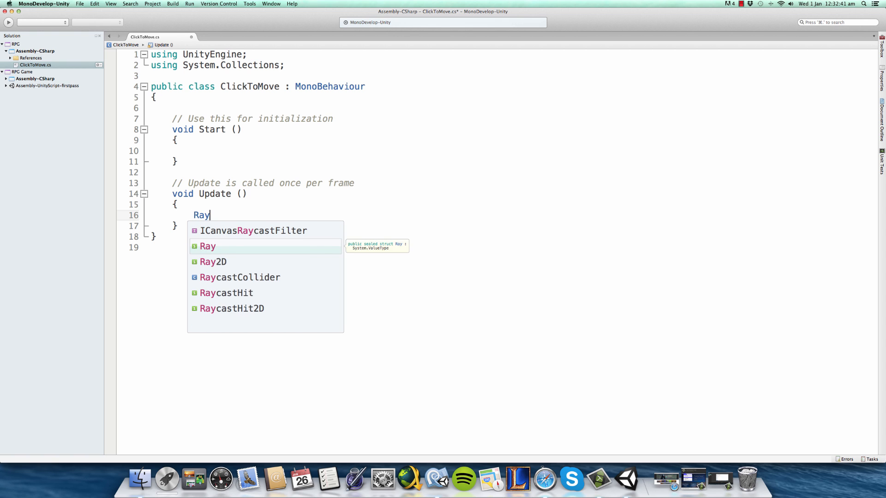
{"action": "type", "text": "castHit "}
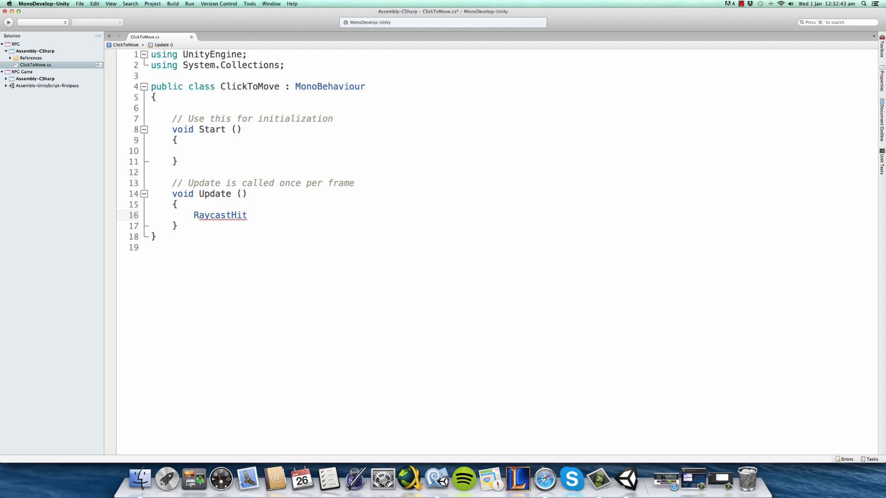
{"action": "type", "text": "hit;"}
{"action": "key", "text": "super+s"}
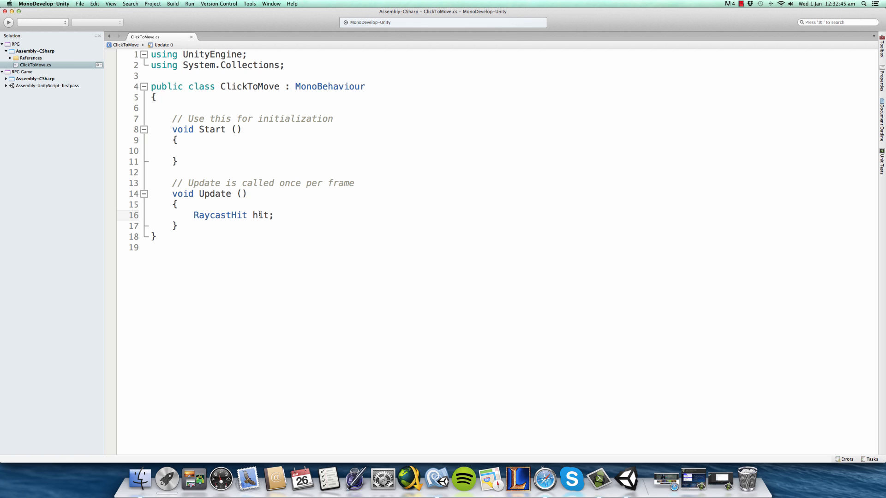
Highlight the hit variable and its RaycastHit type, and switch to Unity to examine the camera above the terrain.
{"action": "double_click", "coordinate": [260, 215]}
{"action": "double_click", "coordinate": [231, 215]}
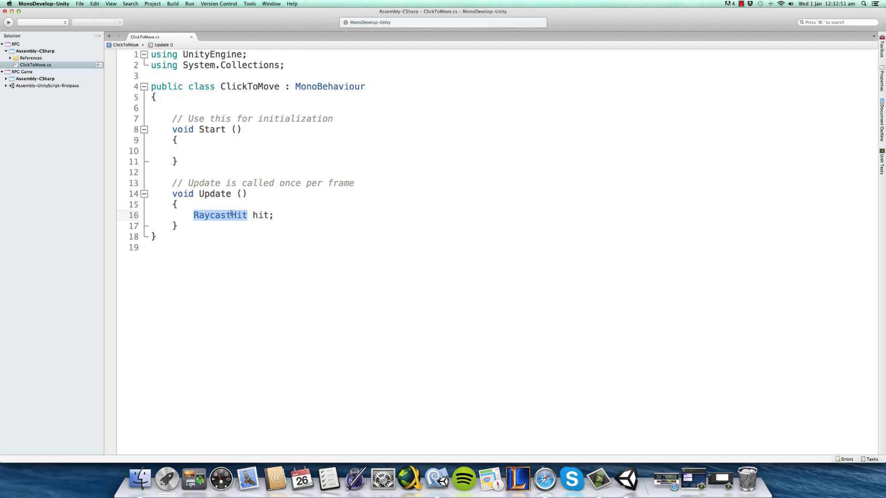
{"action": "left_click", "coordinate": [628, 480]}
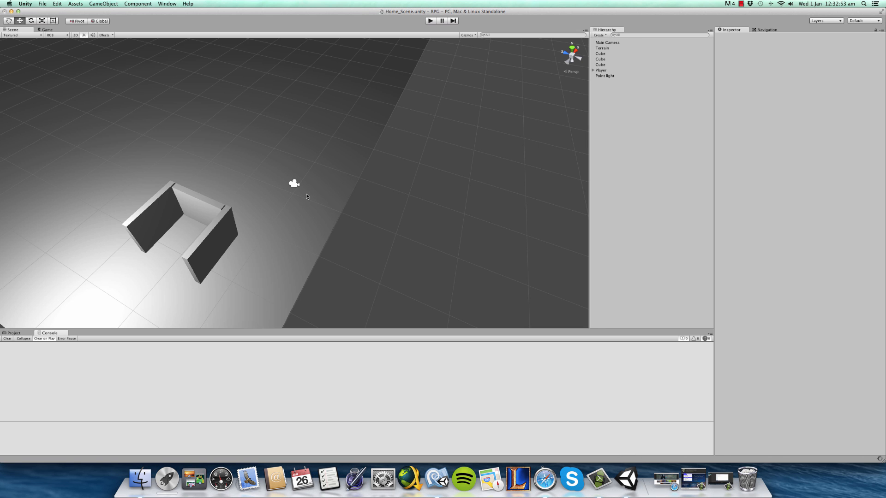
{"action": "left_click_drag", "start_coordinate": [306, 196], "coordinate": [153, 263], "text": "alt"}
{"action": "scroll", "coordinate": [223, 235], "scroll_direction": "up", "scroll_amount": 3}
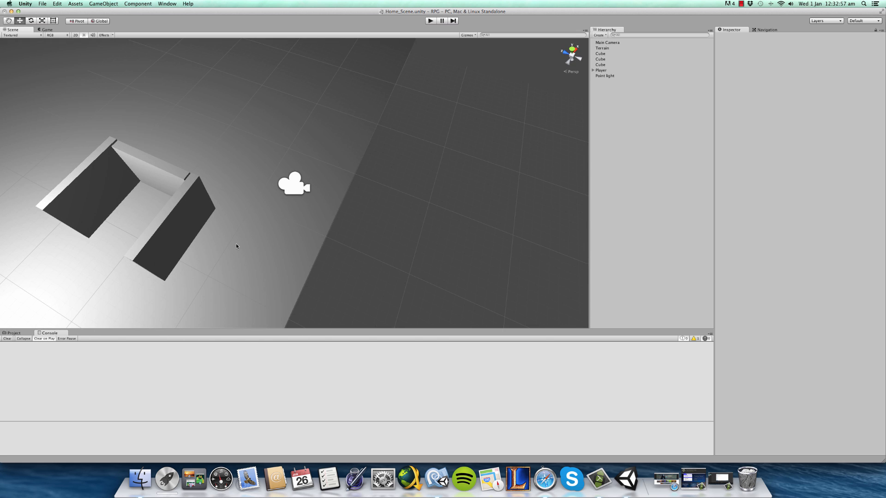
Return to MonoDevelop and begin a line below the RaycastHit declaration with Ray ray = Camera.main.
{"action": "left_click", "coordinate": [442, 478]}
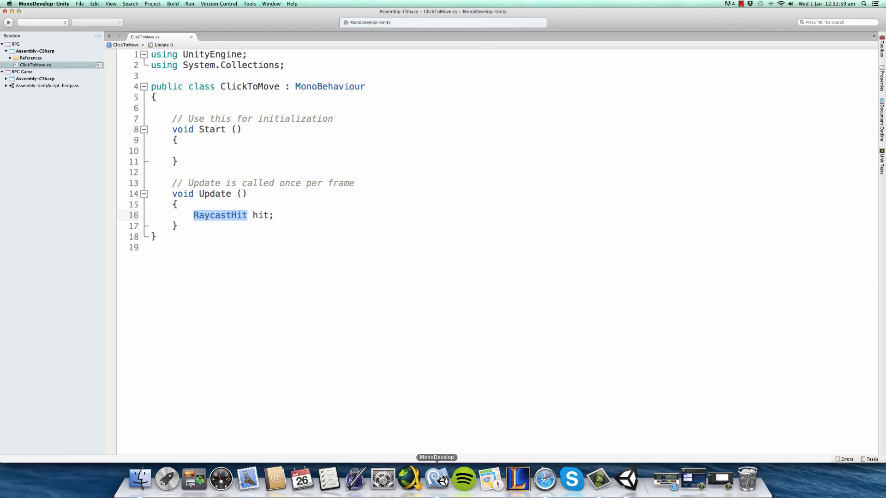
{"action": "left_click", "coordinate": [296, 213]}
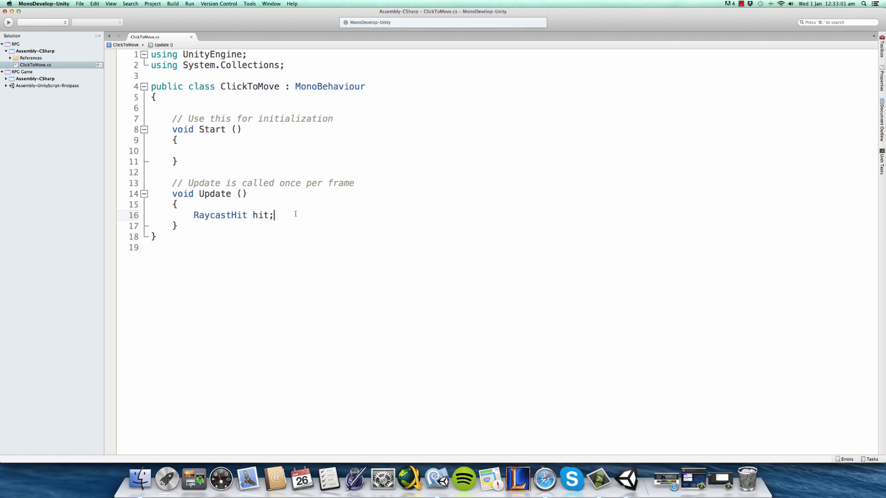
{"action": "key", "text": "Return"}
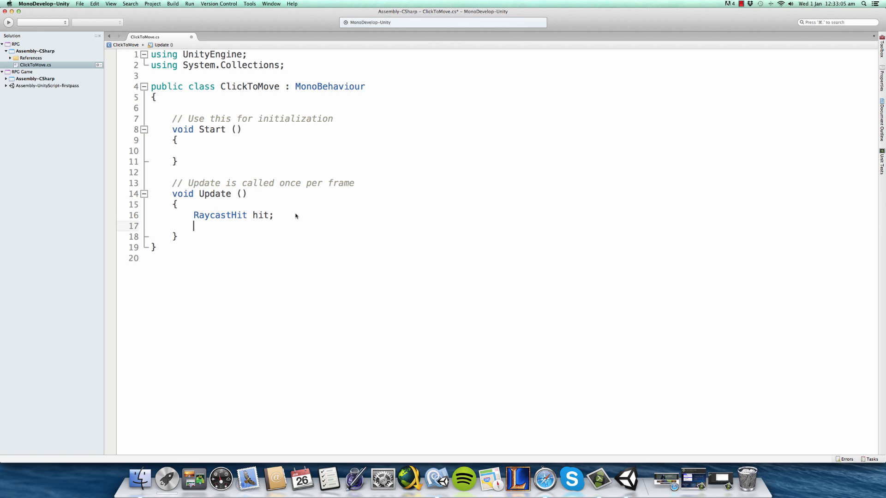
{"action": "type", "text": "Ray ra"}
{"action": "type", "text": "y = "}
{"action": "type", "text": "Came"}
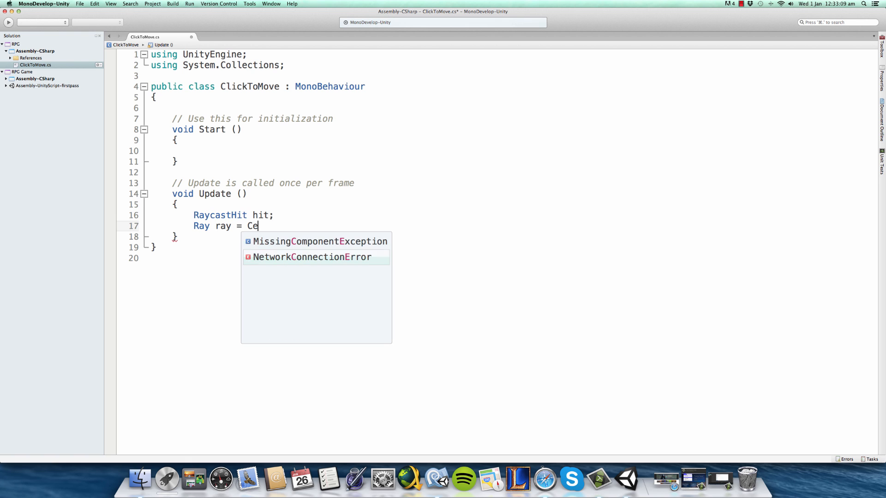
{"action": "key", "text": "Return"}
{"action": "type", "text": "."}
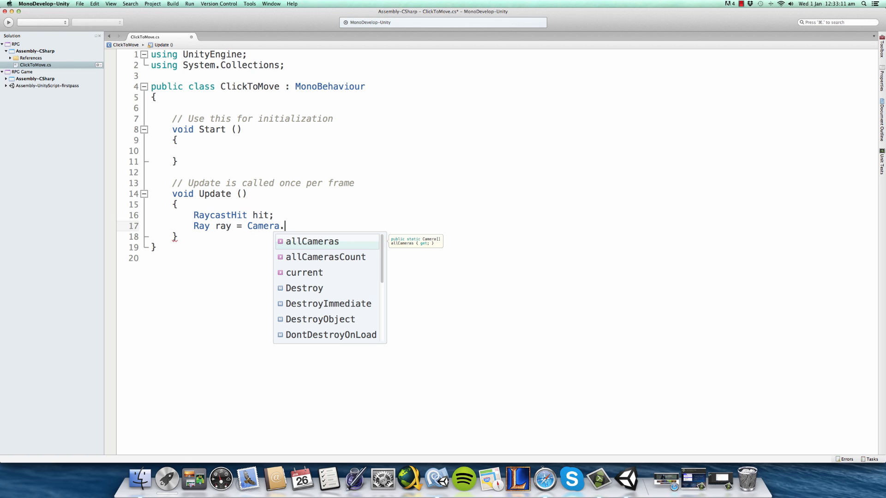
{"action": "type", "text": "main"}
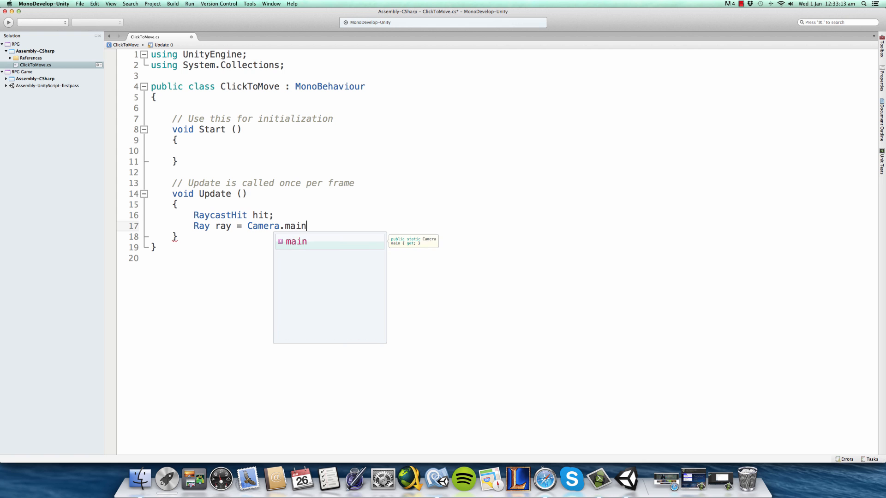
{"action": "key", "text": "Escape"}
{"action": "type", "text": "."}
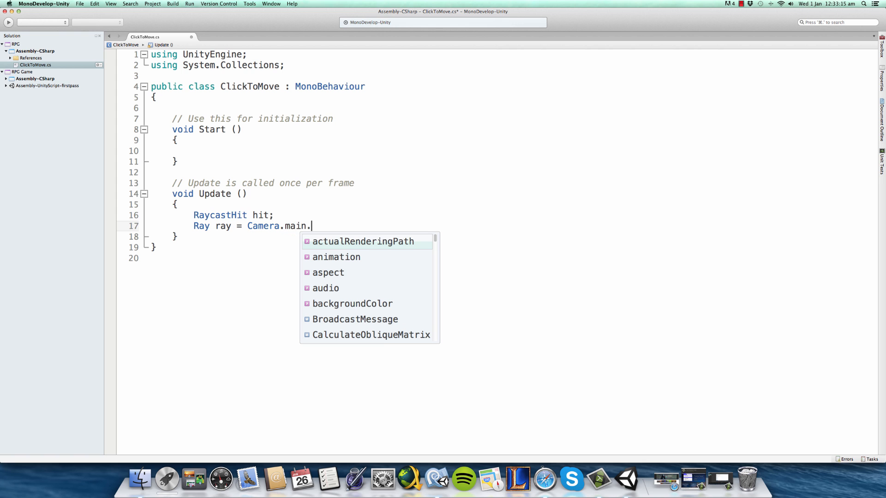
Switch to Unity, select the Main Camera to inspect it, and return to the script in MonoDevelop.
{"action": "left_click", "coordinate": [626, 479]}
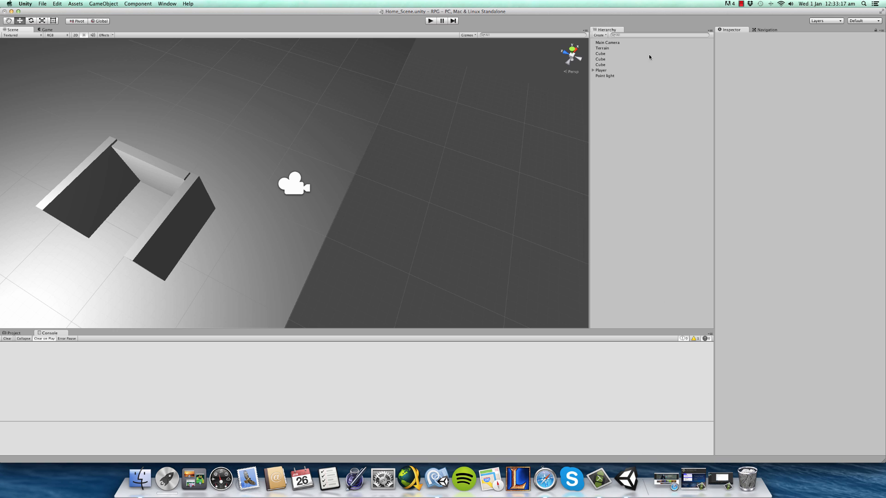
{"action": "left_click", "coordinate": [607, 42]}
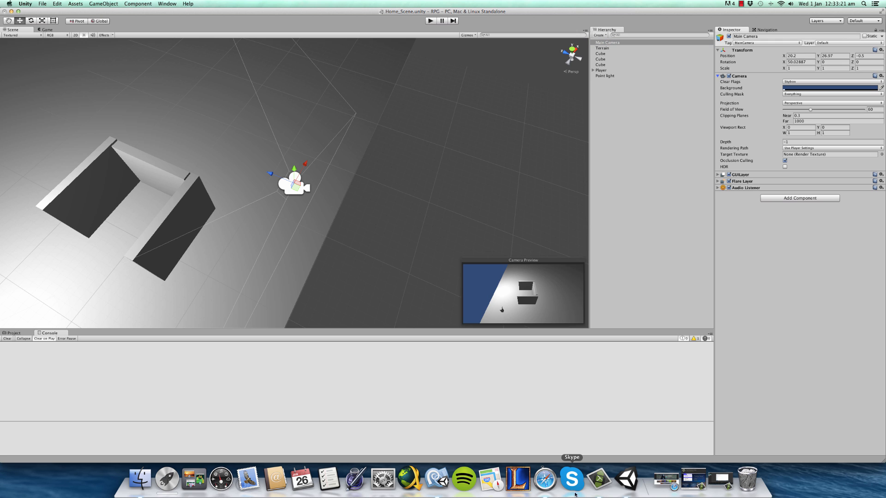
{"action": "left_click", "coordinate": [437, 479]}
Continue the ray declaration after Camera.main with an empty ScreenPointToRay() call.
{"action": "key", "text": "BackSpace"}
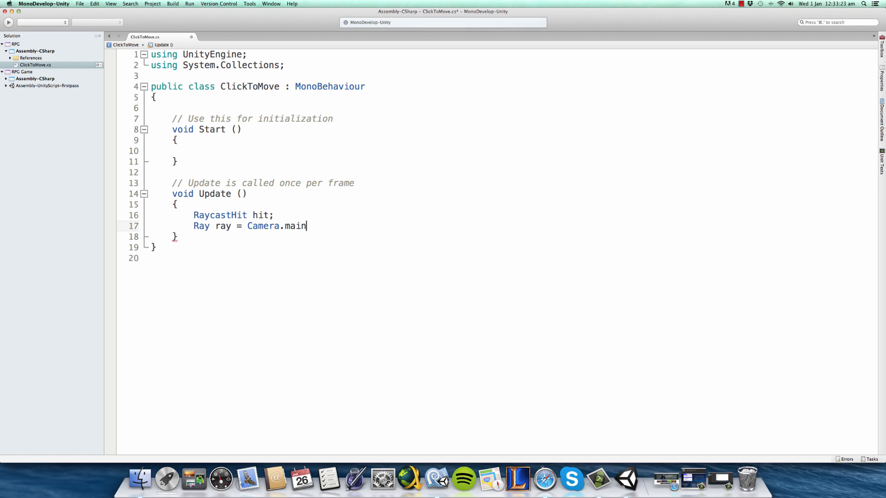
{"action": "type", "text": ".sc"}
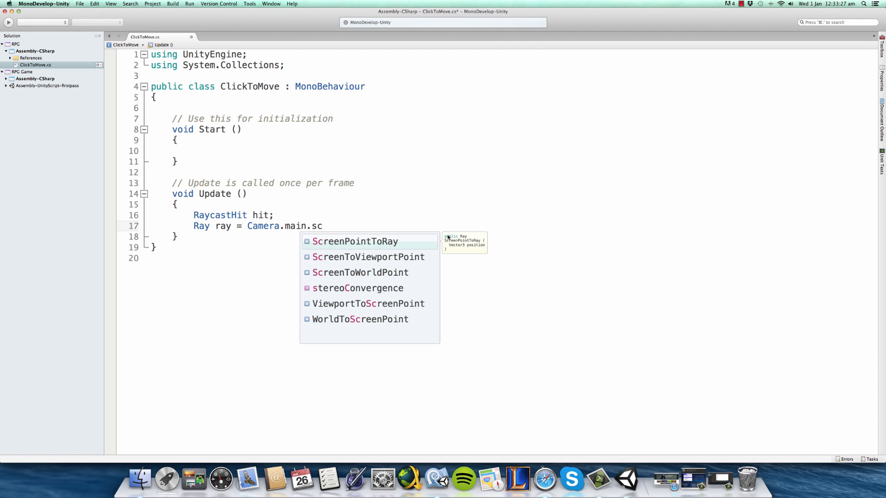
{"action": "key", "text": "BackSpace"}
{"action": "key", "text": "BackSpace"}
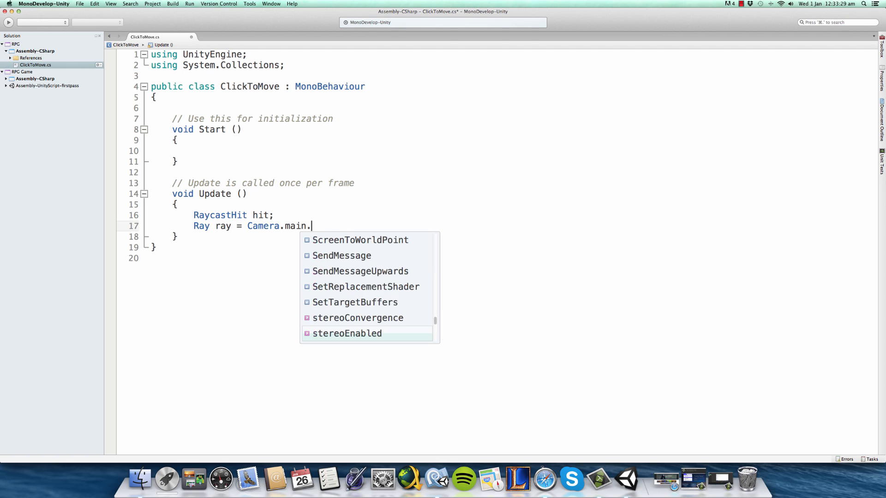
{"action": "type", "text": "ray"}
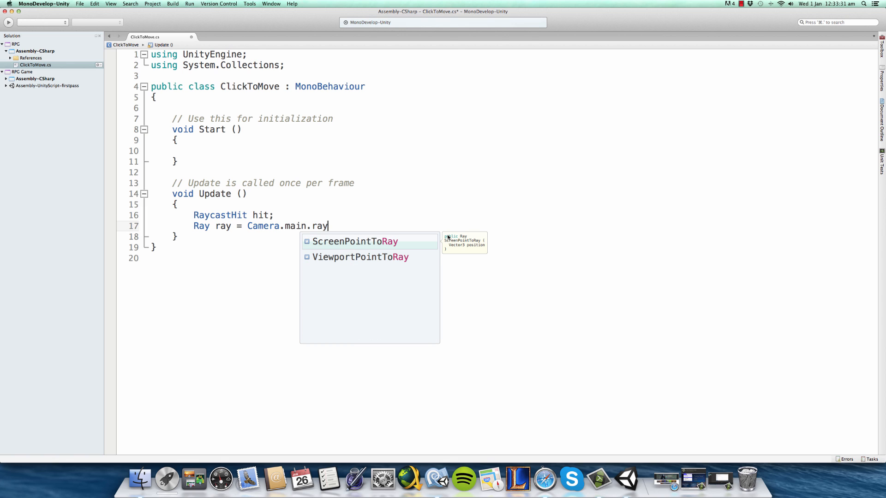
{"action": "key", "text": "Return"}
{"action": "type", "text": "()"}
{"action": "key", "text": "Left"}
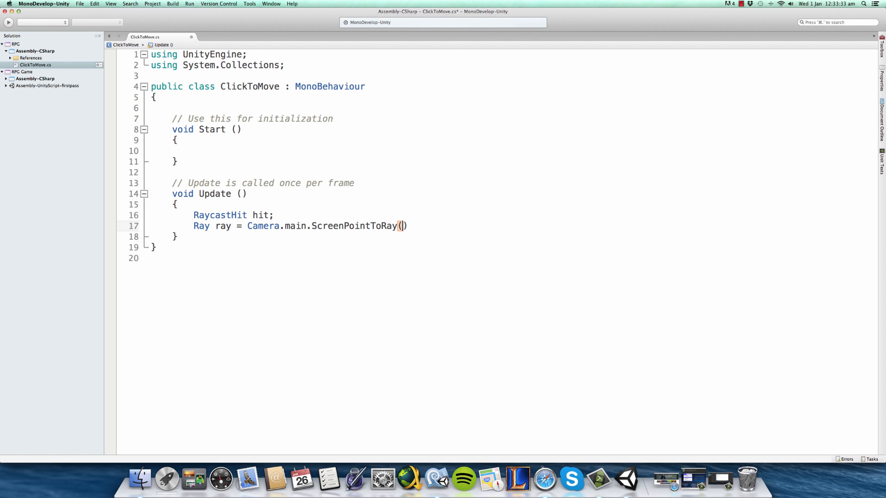
Pass Input.mousePosition to ScreenPointToRay, end the statement with a semicolon and save the script, and highlight mousePosition.
{"action": "type", "text": "Inpu"}
{"action": "type", "text": "t.nm"}
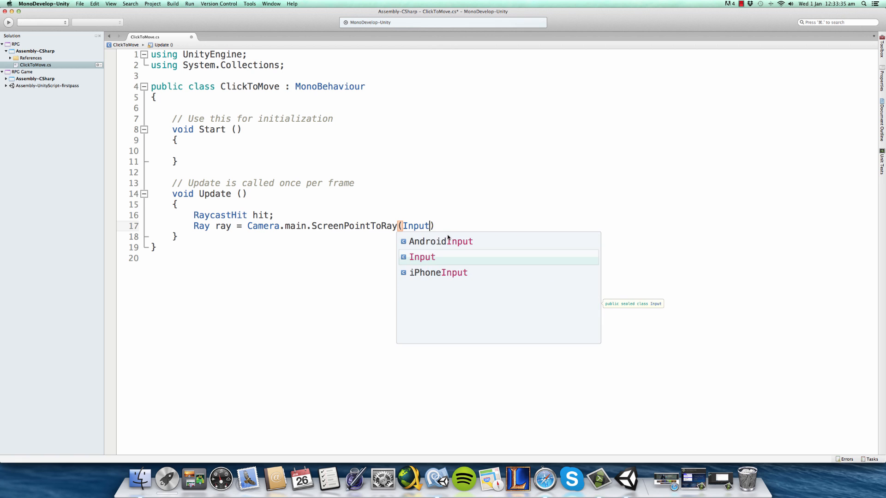
{"action": "key", "text": "BackSpace"}
{"action": "key", "text": "BackSpace"}
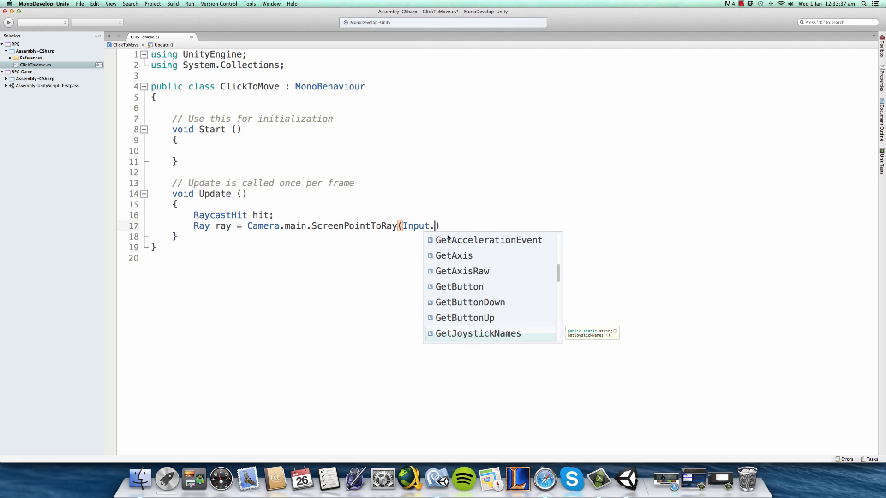
{"action": "type", "text": "mpo"}
{"action": "key", "text": "BackSpace"}
{"action": "key", "text": "BackSpace"}
{"action": "type", "text": "ouse"}
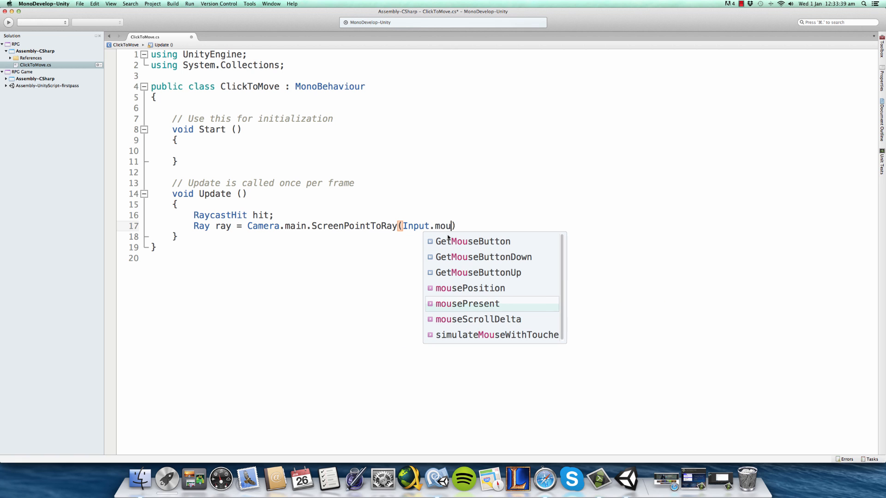
{"action": "key", "text": "Up"}
{"action": "key", "text": "Return"}
{"action": "key", "text": "End"}
{"action": "type", "text": ";"}
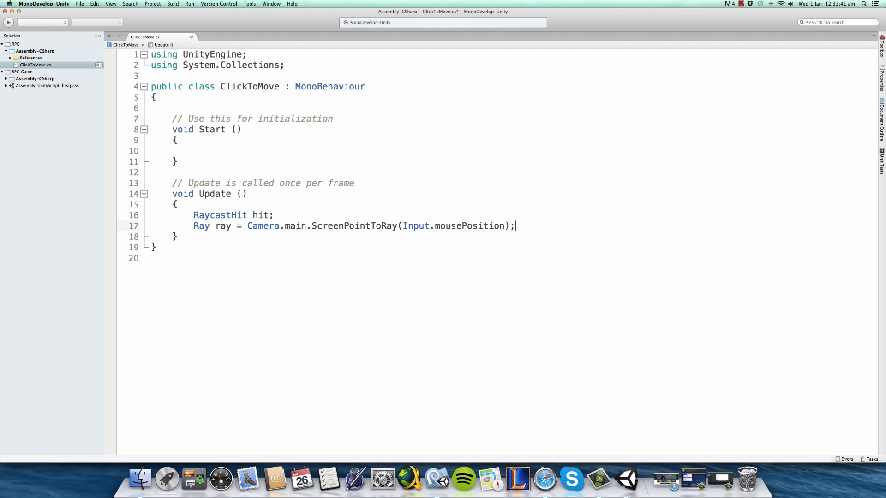
{"action": "key", "text": "super+s"}
{"action": "double_click", "coordinate": [449, 227]}
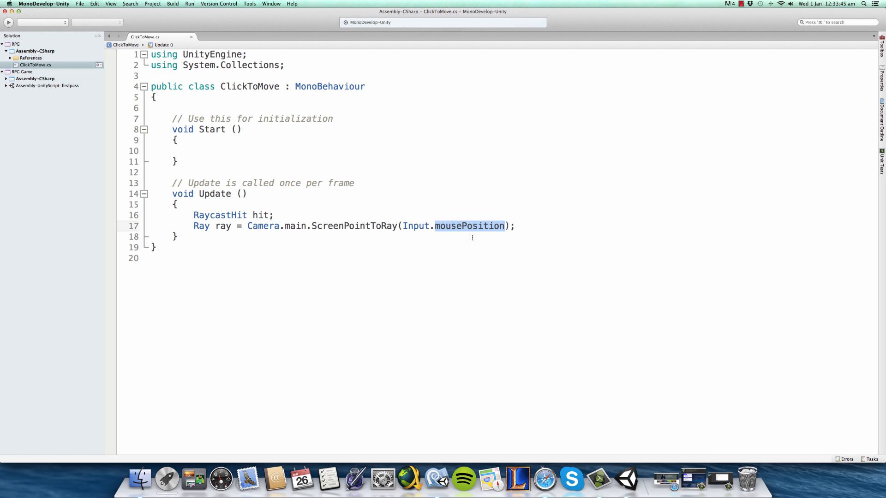
Add an if block with the condition 5 > 3 and empty braces, one blank line below the ray declaration.
{"action": "left_click", "coordinate": [521, 229]}
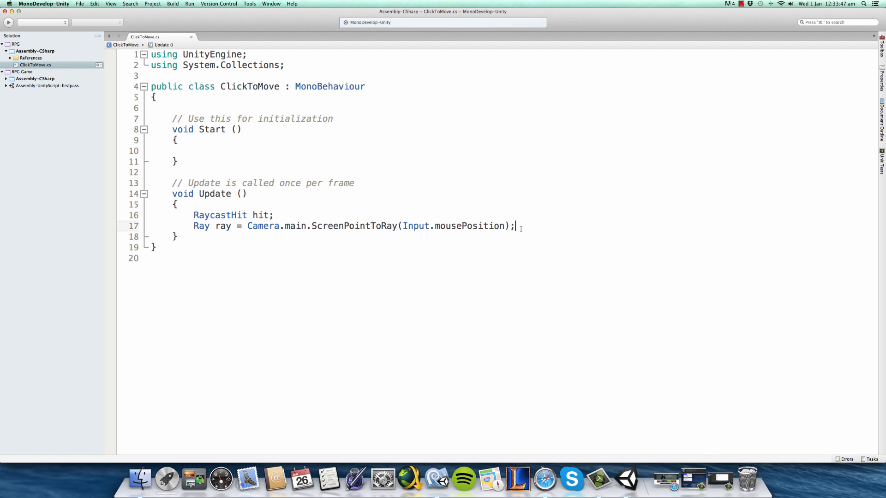
{"action": "key", "text": "Return"}
{"action": "key", "text": "Return"}
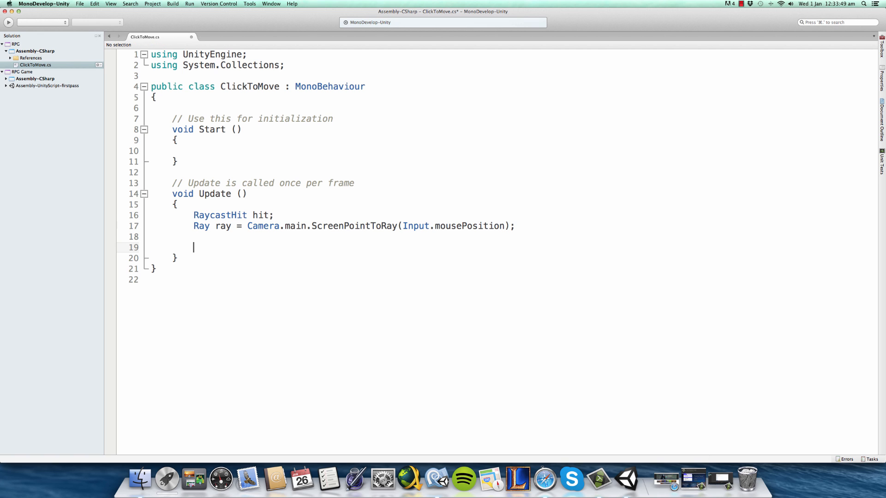
{"action": "type", "text": "if"}
{"action": "key", "text": "BackSpace"}
{"action": "key", "text": "BackSpace"}
{"action": "type", "text": "if()"}
{"action": "key", "text": "Return"}
{"action": "type", "text": "{"}
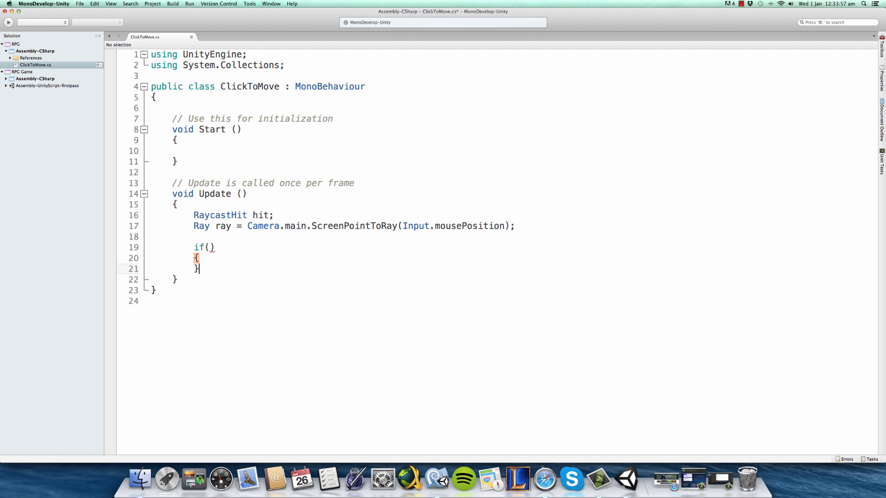
{"action": "key", "text": "Return"}
{"action": "left_click", "coordinate": [214, 247]}
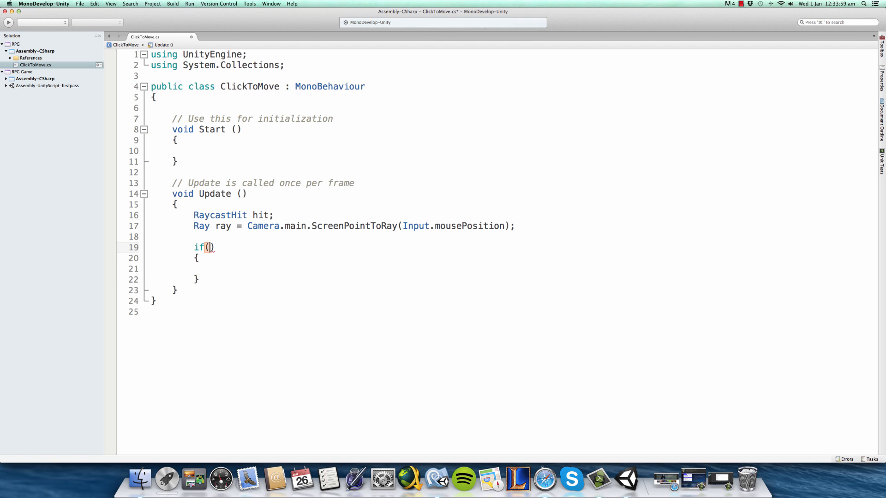
{"action": "type", "text": "5 > 3"}
Inside the if block, write Debug.Log("5 is bigger than 3"); and save the script.
{"action": "left_click", "coordinate": [215, 269]}
{"action": "type", "text": "Debug"}
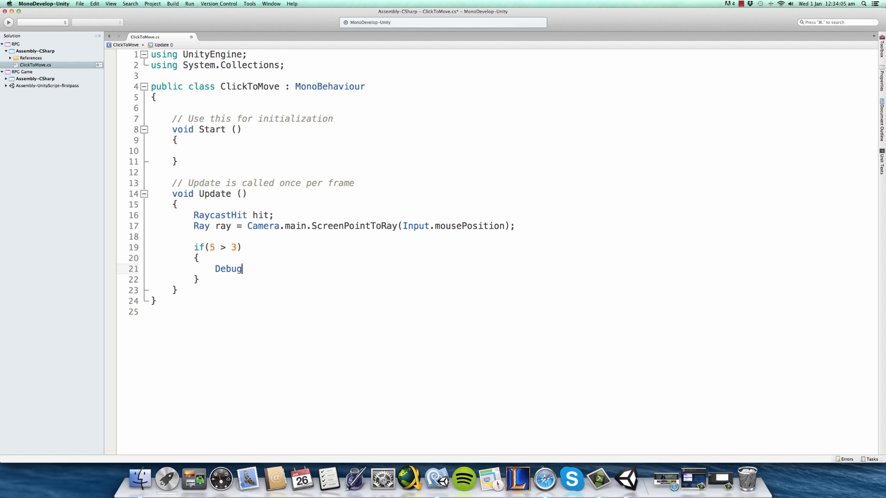
{"action": "type", "text": ".log(\""}
{"action": "type", "text": "5 is bigger than"}
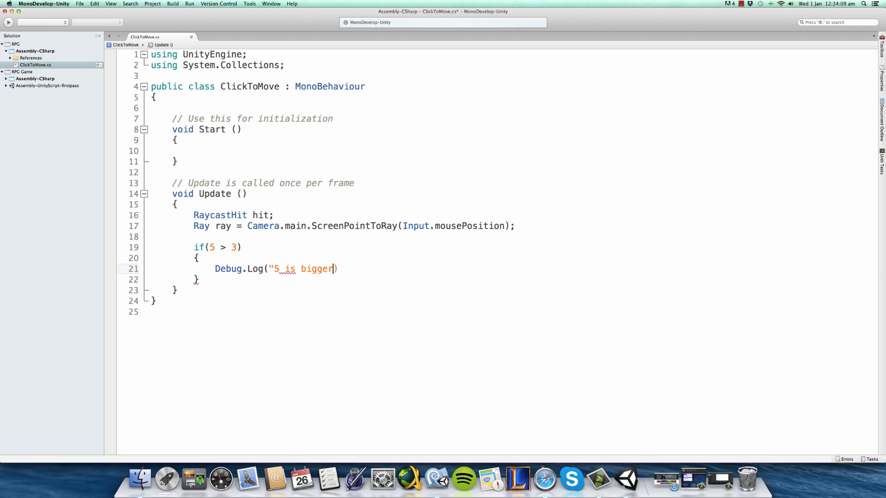
{"action": "type", "text": " 3);"}
{"action": "key", "text": "super+s"}
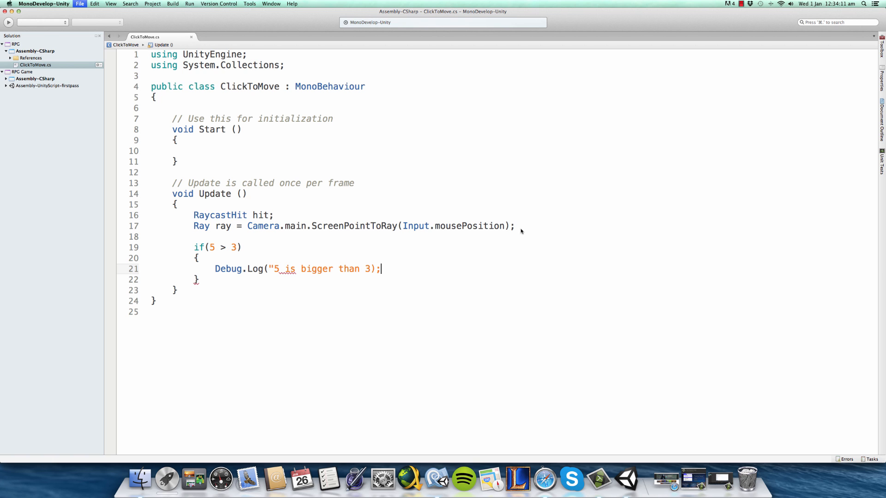
{"action": "key", "text": "Left"}
{"action": "key", "text": "Left"}
{"action": "type", "text": "\""}
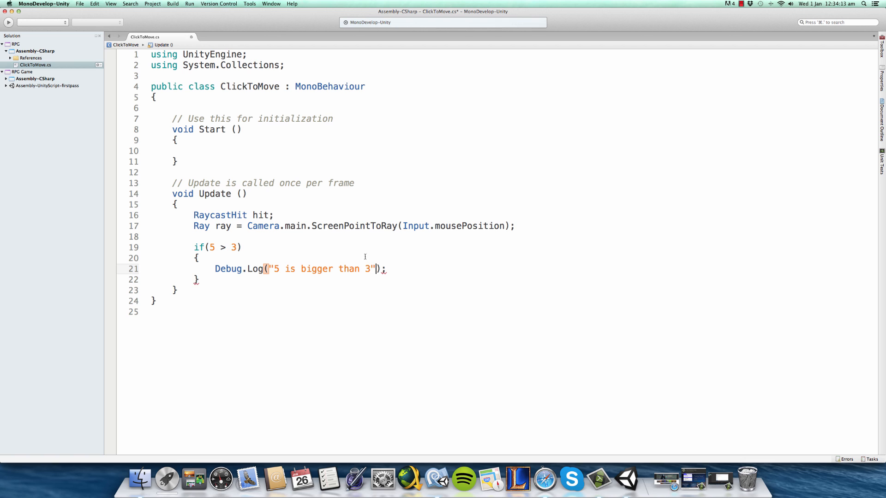
{"action": "key", "text": "super+s"}
Highlight the if(5 > 3) condition and the Debug.Log line inside its block to review them.
{"action": "left_click_drag", "start_coordinate": [215, 247], "coordinate": [243, 248]}
{"action": "left_click", "coordinate": [215, 247]}
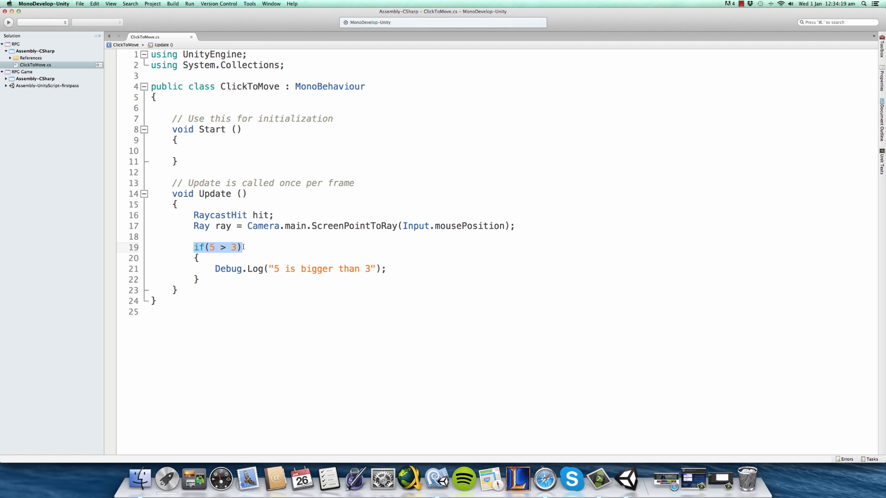
{"action": "left_click_drag", "start_coordinate": [209, 273], "coordinate": [386, 269]}
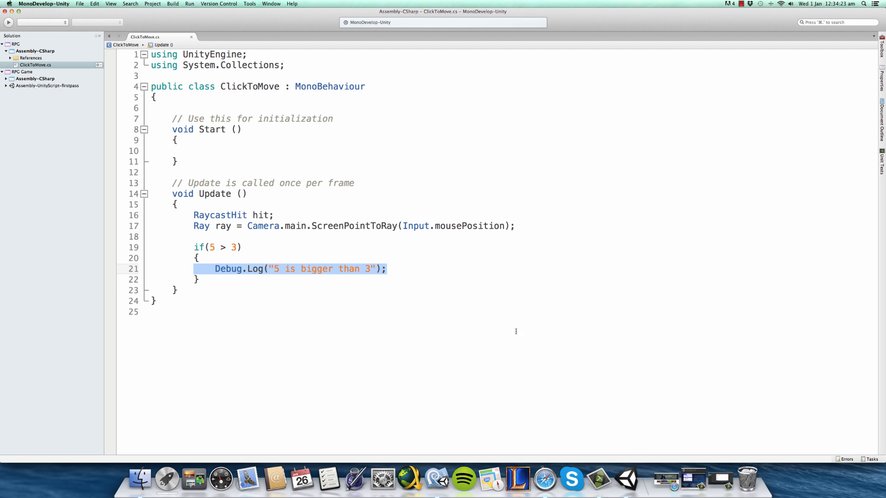
Switch to Unity, run the game briefly to test the log output, and collapse the repeated console messages.
{"action": "left_click", "coordinate": [627, 480]}
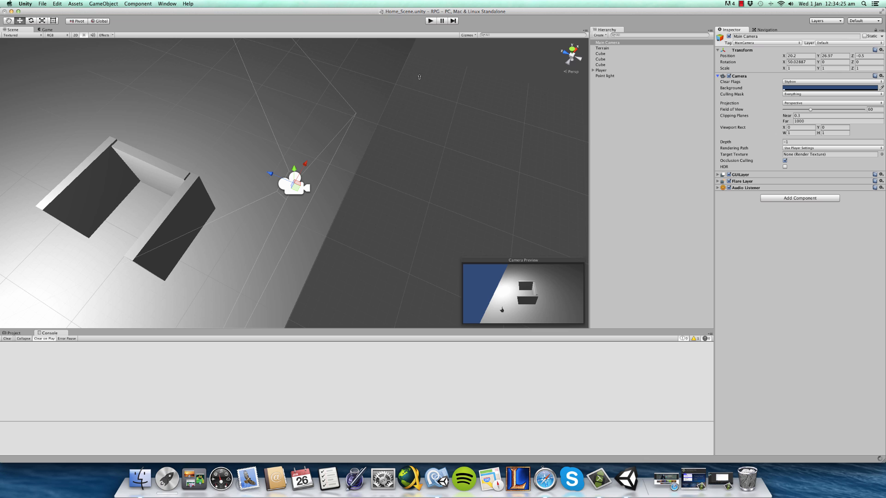
{"action": "left_click", "coordinate": [435, 21]}
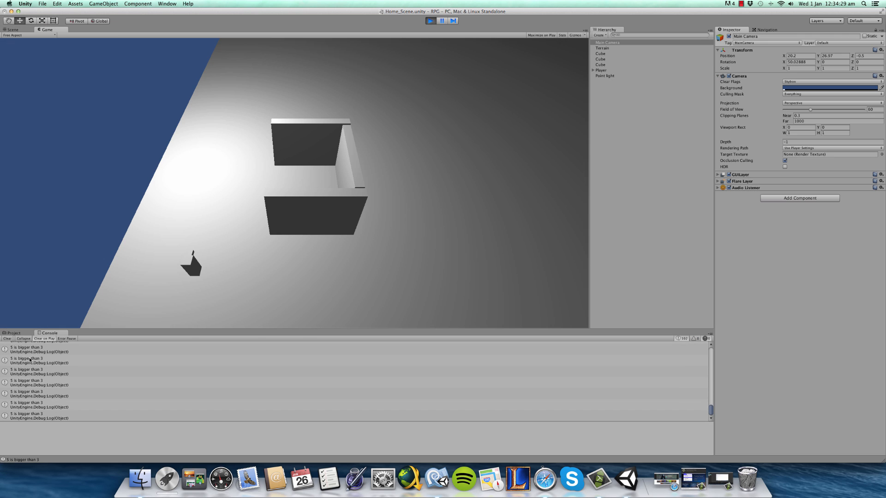
{"action": "left_click", "coordinate": [430, 21]}
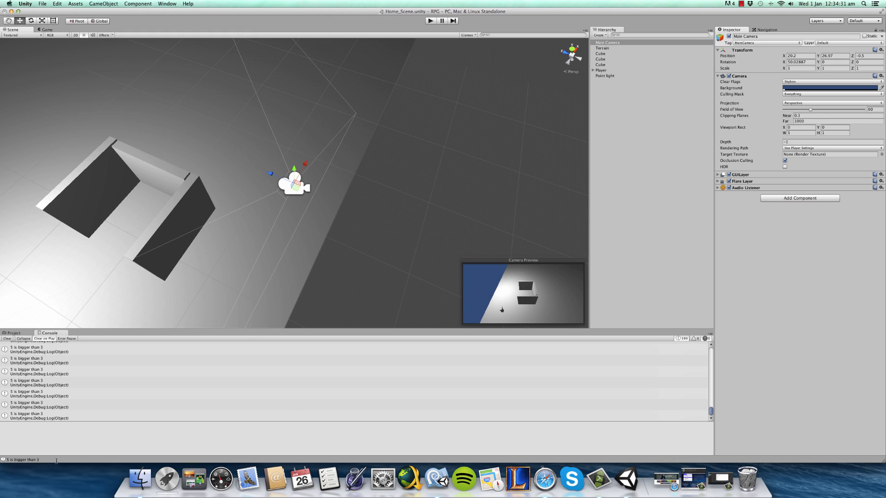
{"action": "left_click", "coordinate": [24, 339]}
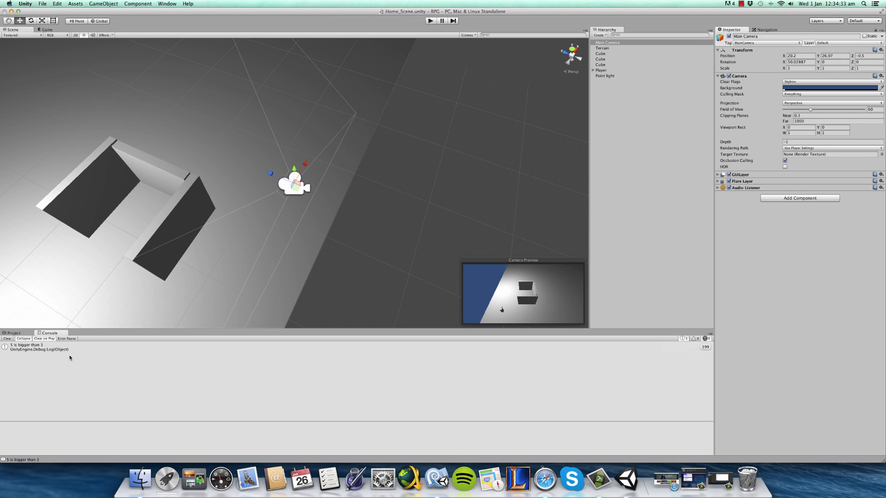
Return to MonoDevelop and add an empty else block with braces after the if block.
{"action": "left_click", "coordinate": [430, 477]}
{"action": "left_click", "coordinate": [206, 279]}
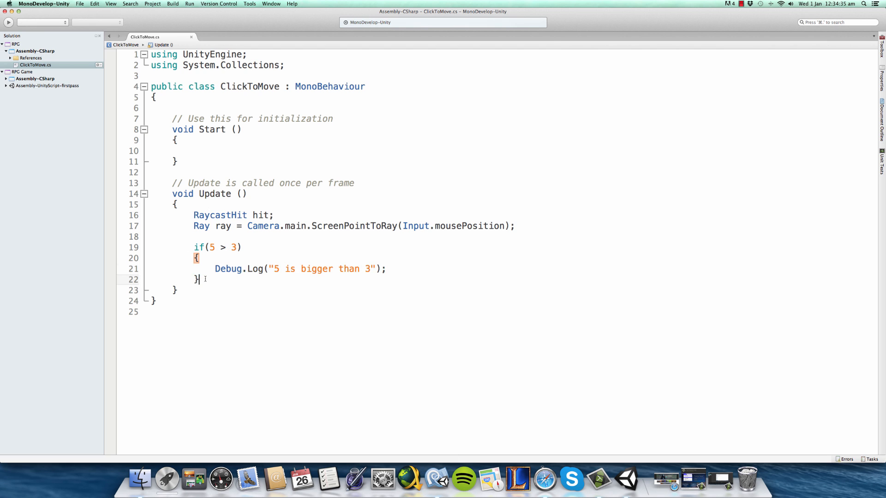
{"action": "key", "text": "Return"}
{"action": "type", "text": "else"}
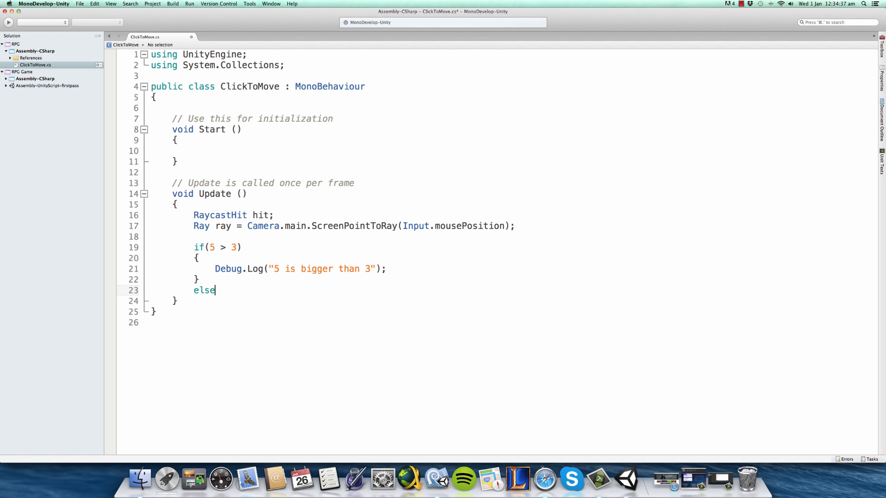
{"action": "key", "text": "Return"}
{"action": "type", "text": "{"}
{"action": "key", "text": "Return"}
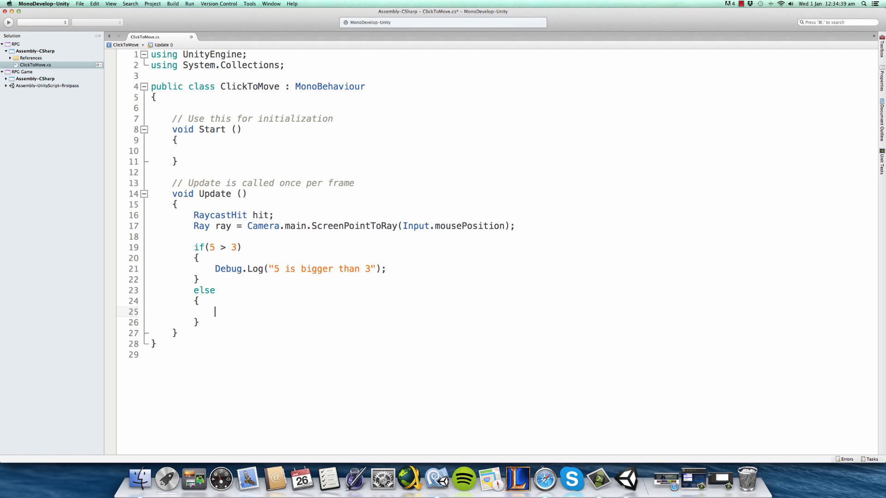
Inside the else block, write Debug.Log("it is not bigger"); and save the script.
{"action": "type", "text": "Debug.Log()"}
{"action": "key", "text": "Left"}
{"action": "type", "text": "\""}
{"action": "type", "text": "it is not bigge"}
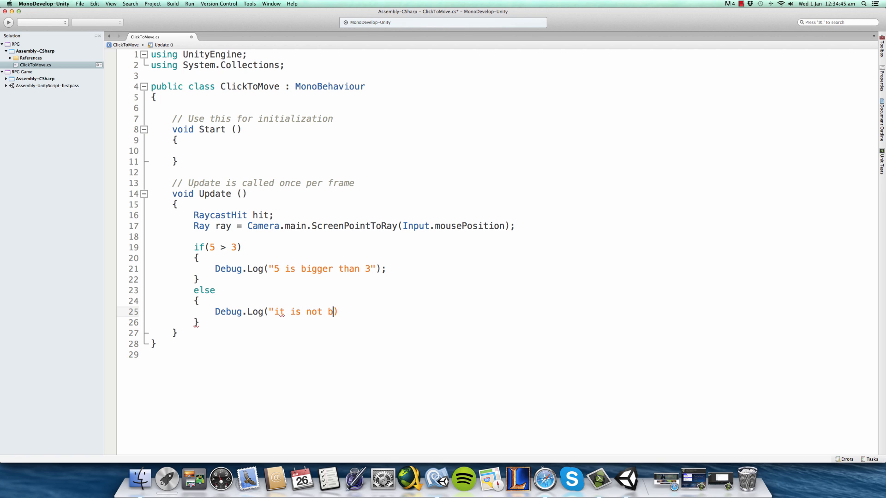
{"action": "type", "text": "r\");"}
{"action": "key", "text": "super+s"}
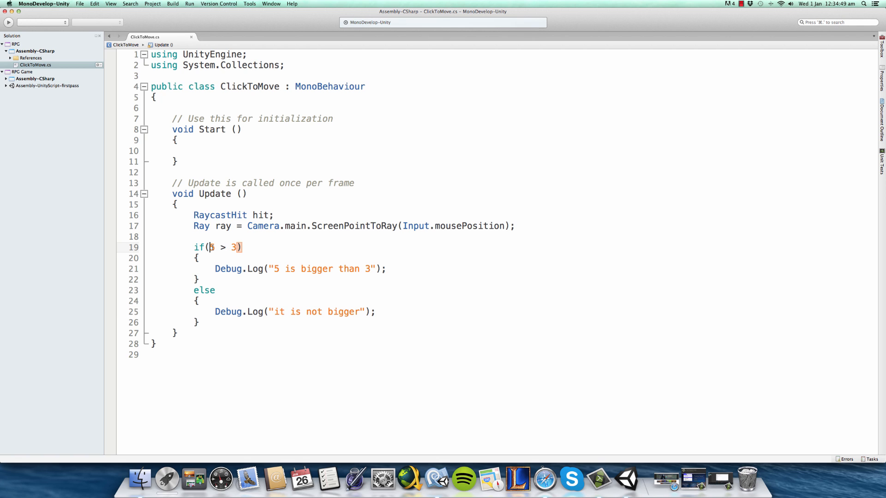
Change the if condition to 1 > 3 and save the script.
{"action": "double_click", "coordinate": [212, 249]}
{"action": "type", "text": "1"}
{"action": "key", "text": "super+s"}
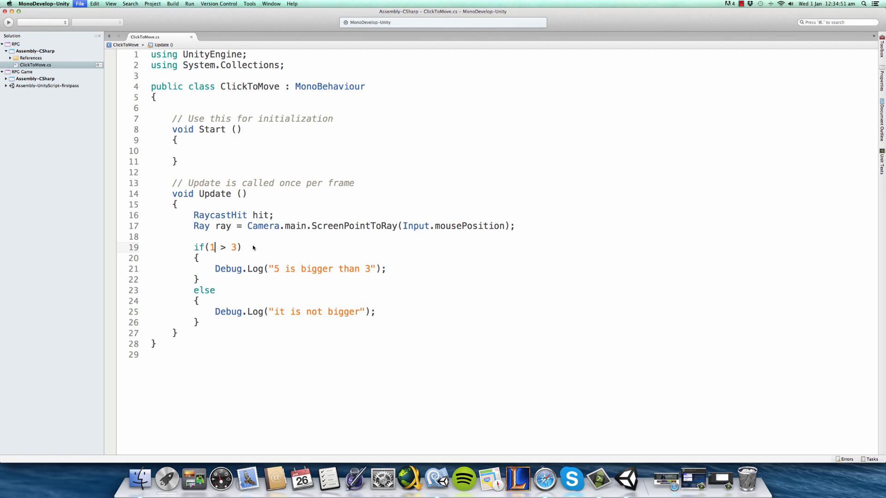
Highlight the if block and the Debug.Log line in the else block to review which branch runs.
{"action": "left_click_drag", "start_coordinate": [193, 247], "coordinate": [379, 263]}
{"action": "double_click", "coordinate": [213, 269]}
{"action": "left_click", "coordinate": [277, 305]}
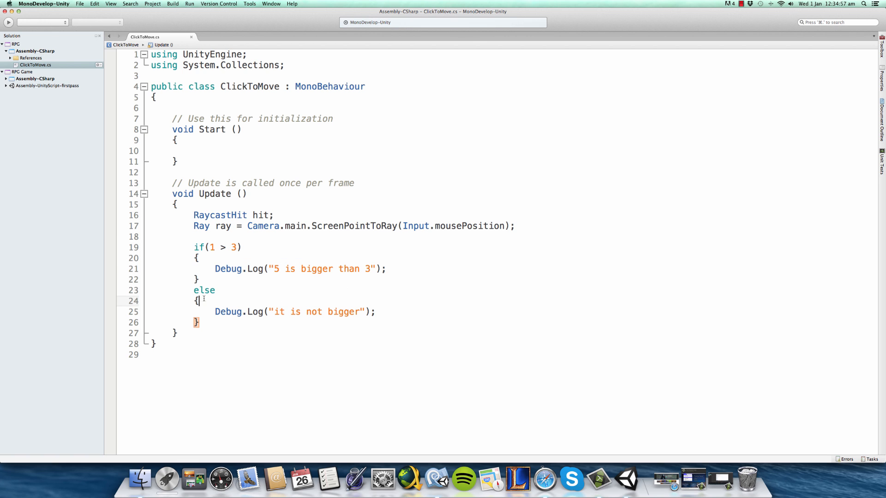
{"action": "left_click_drag", "start_coordinate": [215, 312], "coordinate": [399, 314]}
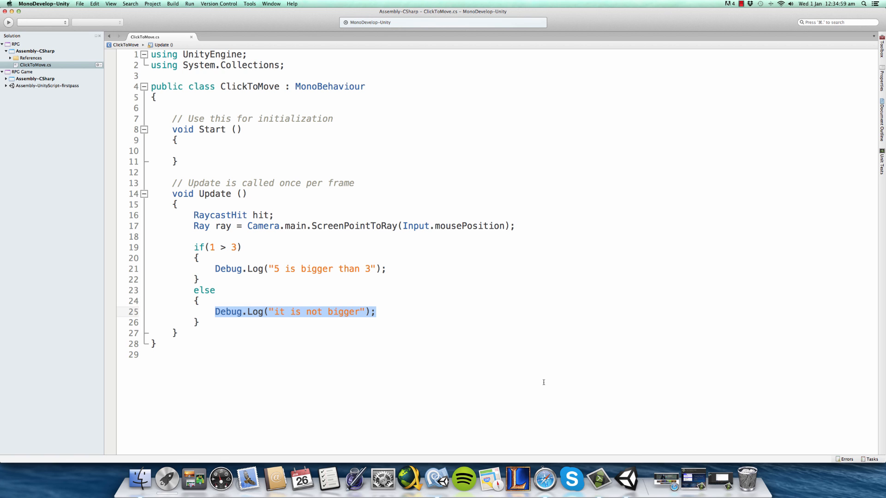
Change the else block's Debug.Log message to "1 is not bigger 3" and save the script.
{"action": "left_click", "coordinate": [306, 312]}
{"action": "left_click", "coordinate": [274, 312]}
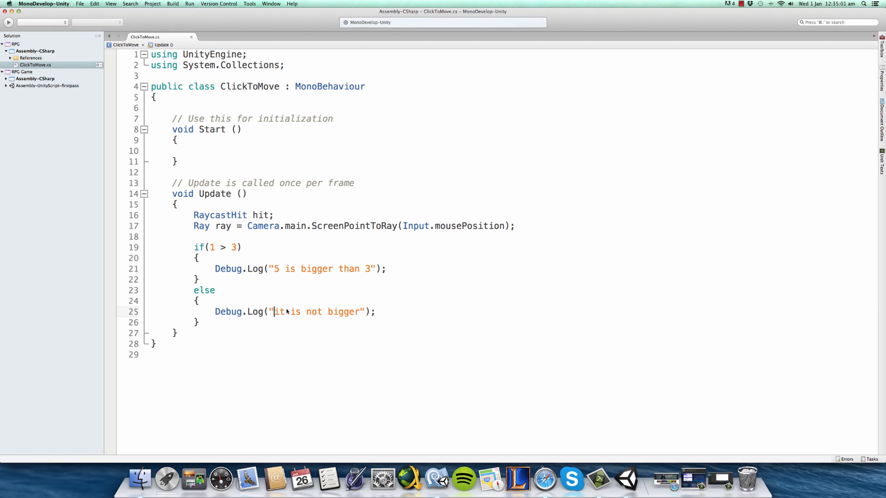
{"action": "type", "text": "1"}
{"action": "left_click_drag", "start_coordinate": [284, 314], "coordinate": [296, 315]}
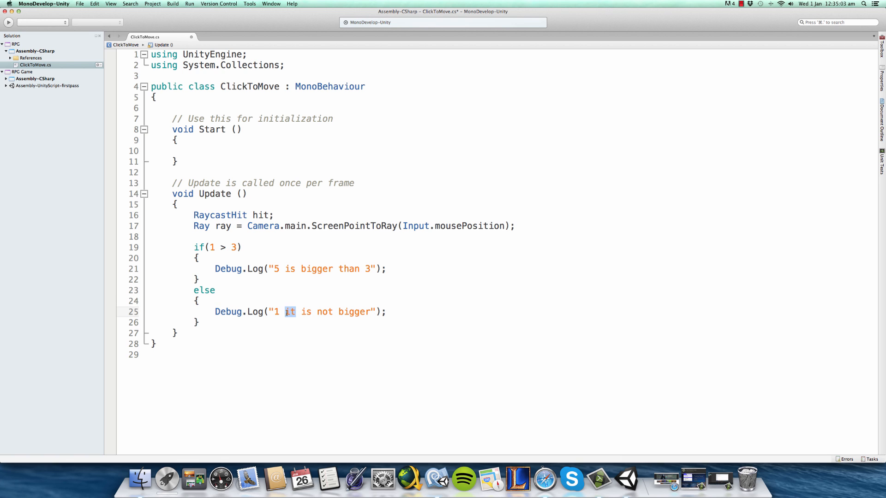
{"action": "key", "text": "BackSpace"}
{"action": "key", "text": "BackSpace"}
{"action": "left_click", "coordinate": [359, 312]}
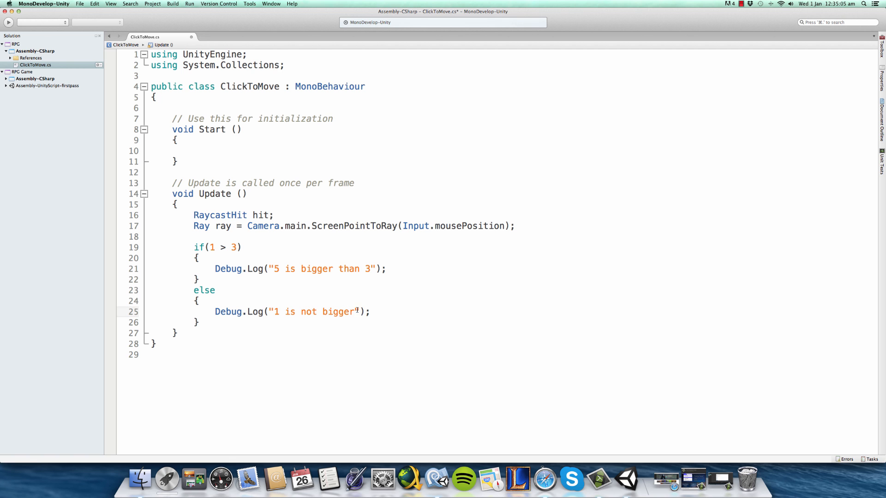
{"action": "type", "text": "3"}
{"action": "key", "text": "super+s"}
Switch to Unity and run the scene to check which message the Console logs, and stop play mode.
{"action": "left_click", "coordinate": [628, 480]}
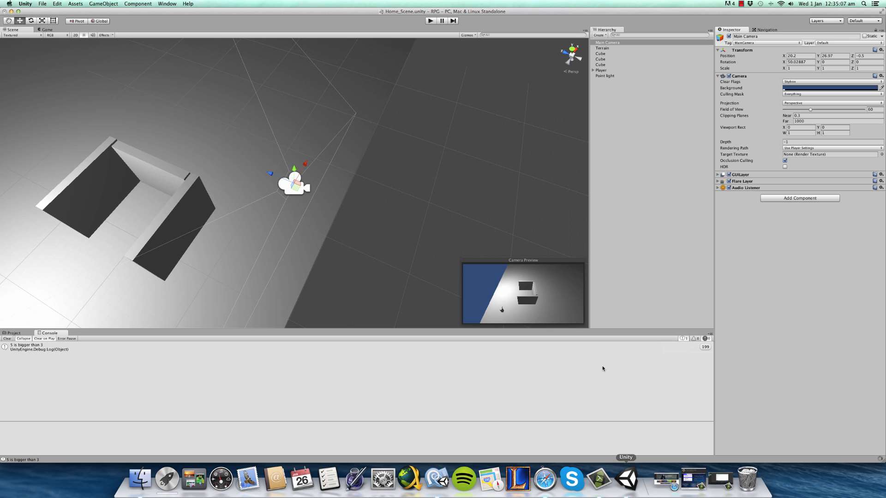
{"action": "left_click", "coordinate": [430, 21]}
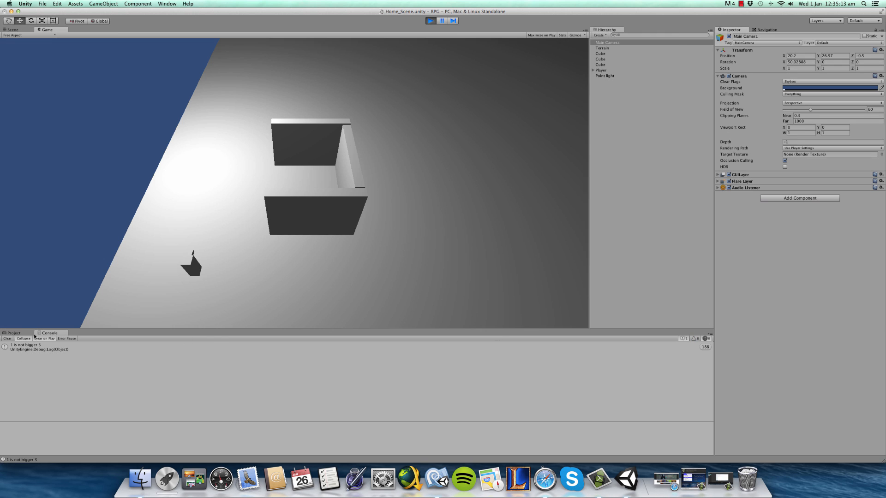
{"action": "left_click", "coordinate": [29, 340]}
{"action": "left_click", "coordinate": [28, 341]}
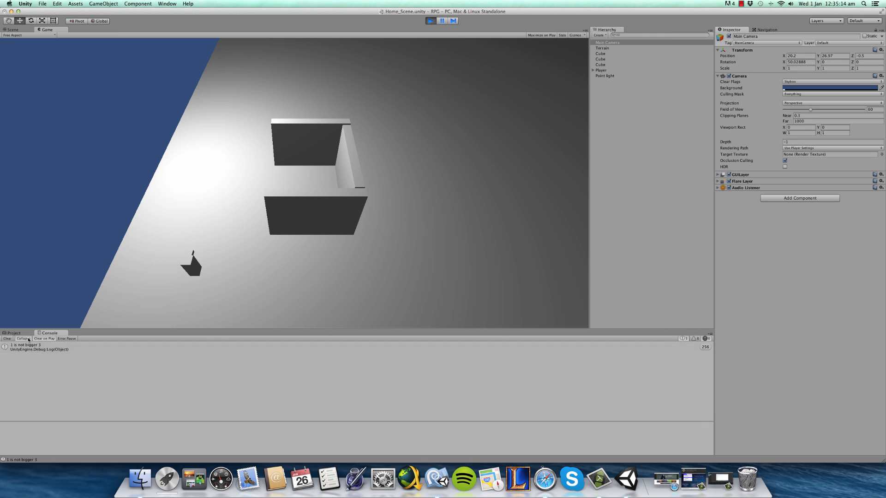
{"action": "left_click", "coordinate": [430, 21]}
Return to MonoDevelop and delete the entire if/else example from Update, leaving an indented empty line below the Ray declaration.
{"action": "left_click", "coordinate": [437, 480]}
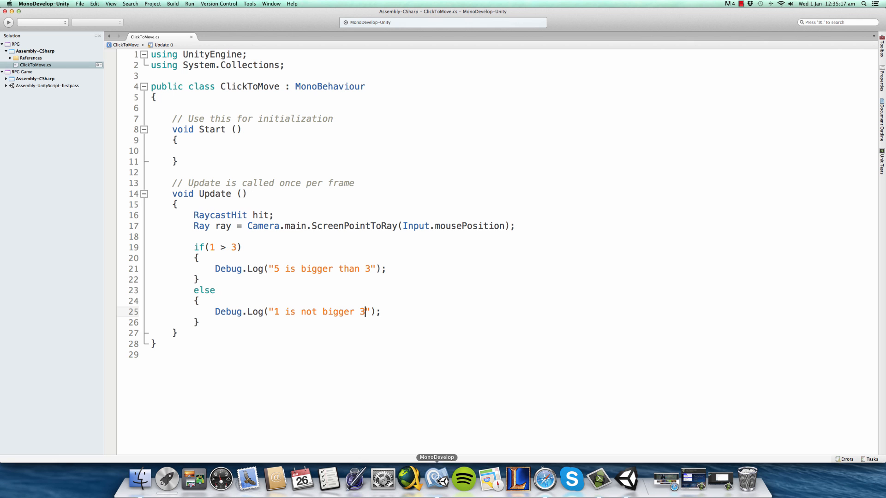
{"action": "left_click_drag", "start_coordinate": [199, 323], "coordinate": [173, 245]}
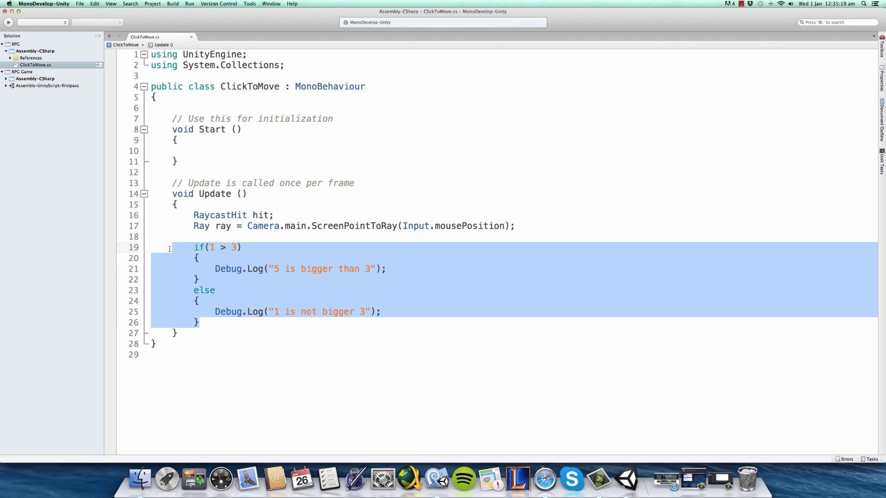
{"action": "key", "text": "BackSpace"}
{"action": "key", "text": "Tab"}
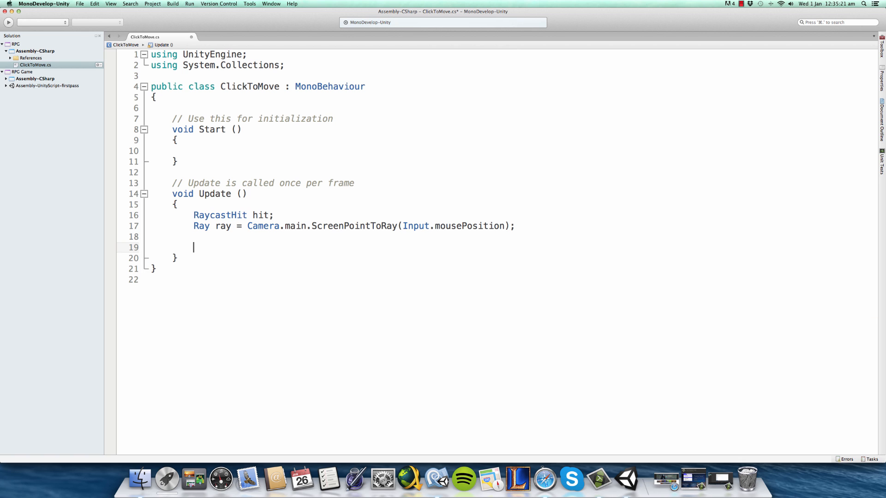
Write the condition if(Physics.Raycast(ray, out hit, 100)) on the empty line in Update.
{"action": "type", "text": "if(Phys"}
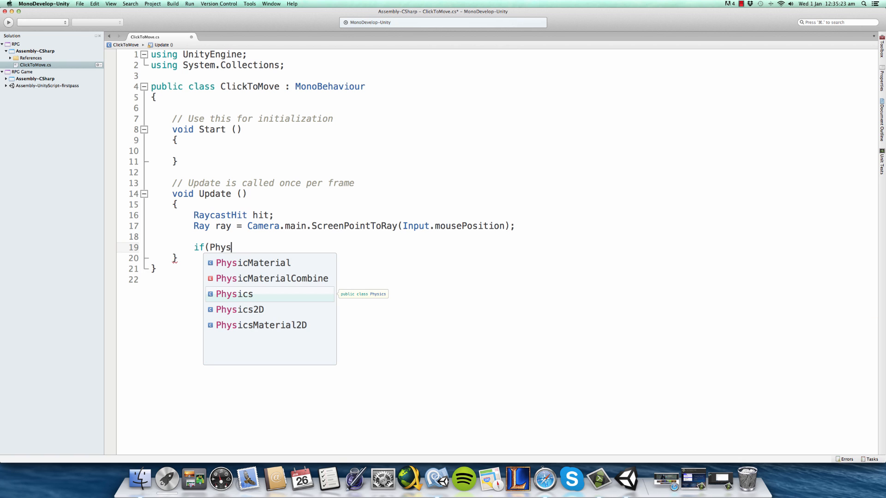
{"action": "type", "text": "ics.ray"}
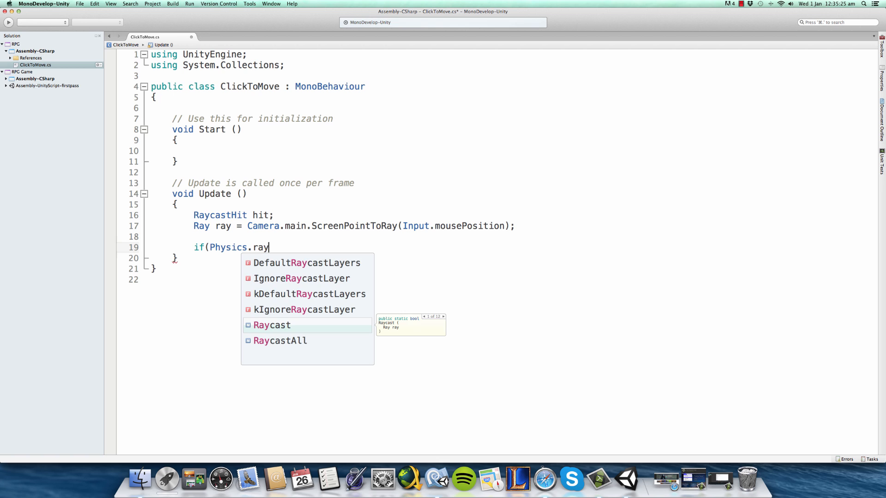
{"action": "key", "text": "Return"}
{"action": "type", "text": "()"}
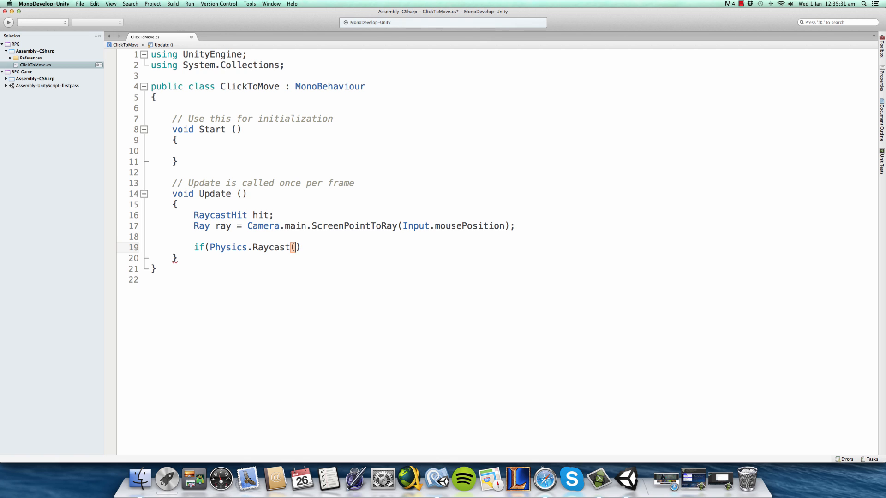
{"action": "type", "text": "ray"}
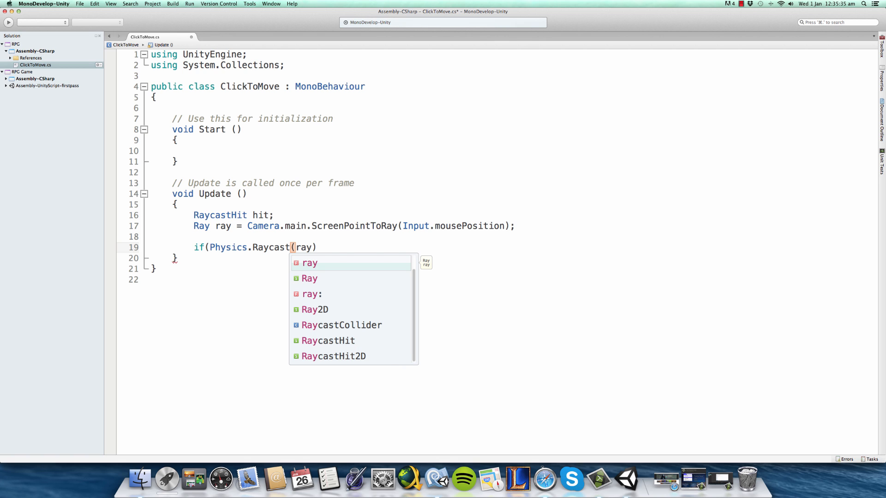
{"action": "type", "text": ", "}
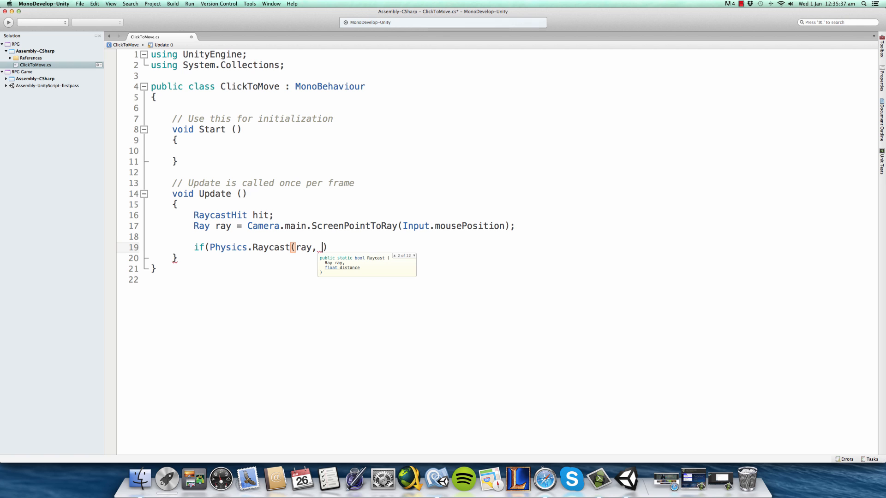
{"action": "type", "text": "out hit, "}
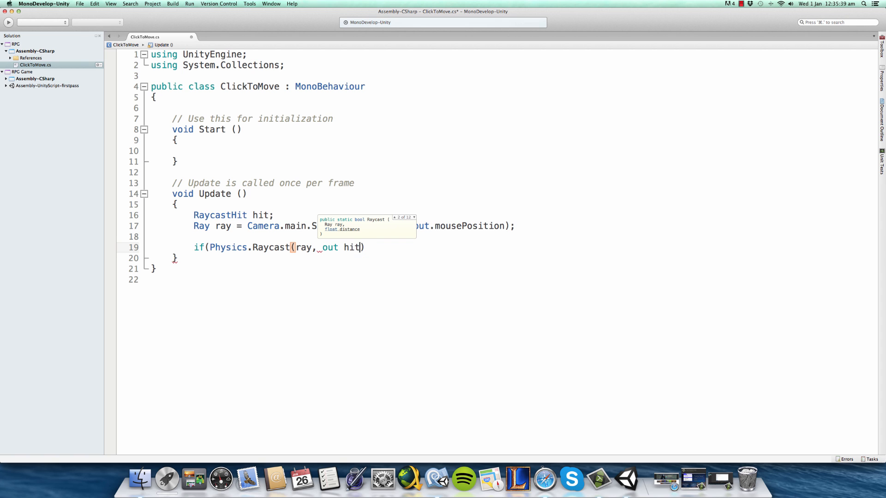
{"action": "type", "text": "100"}
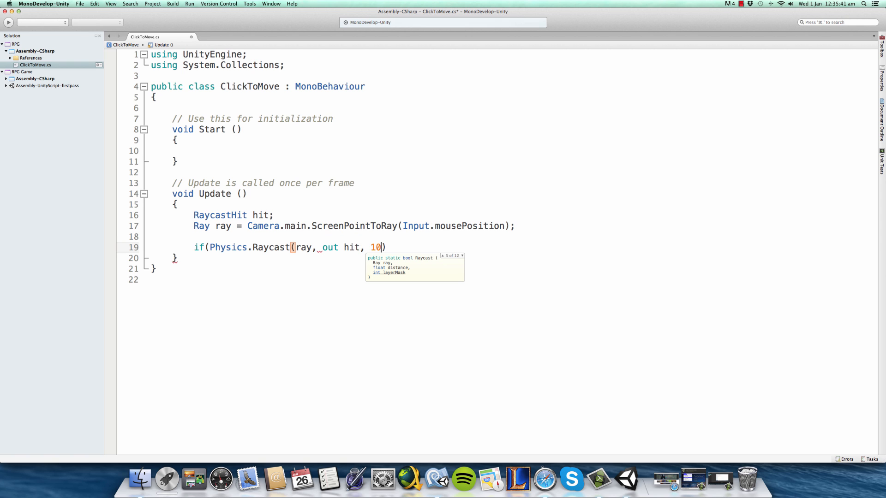
{"action": "type", "text": "))"}
Add an empty block with braces below the Physics.Raycast condition.
{"action": "key", "text": "Return"}
{"action": "type", "text": "{"}
{"action": "key", "text": "Return"}
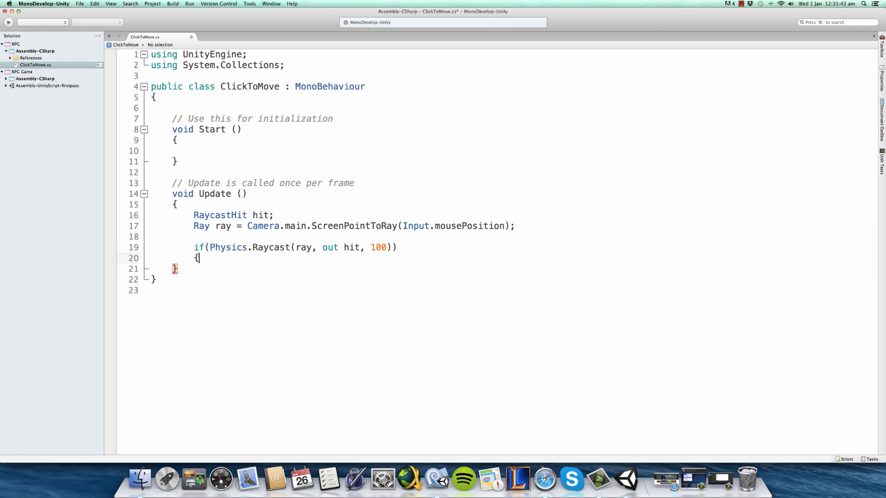
{"action": "type", "text": "}"}
{"action": "key", "text": "Left"}
{"action": "key", "text": "Return"}
Highlight the ray and out hit arguments together with the RaycastHit hit declaration to review how they relate.
{"action": "double_click", "coordinate": [297, 248]}
{"action": "left_click_drag", "start_coordinate": [360, 248], "coordinate": [323, 249]}
{"action": "left_click", "coordinate": [276, 219]}
{"action": "left_click_drag", "start_coordinate": [193, 215], "coordinate": [290, 220]}
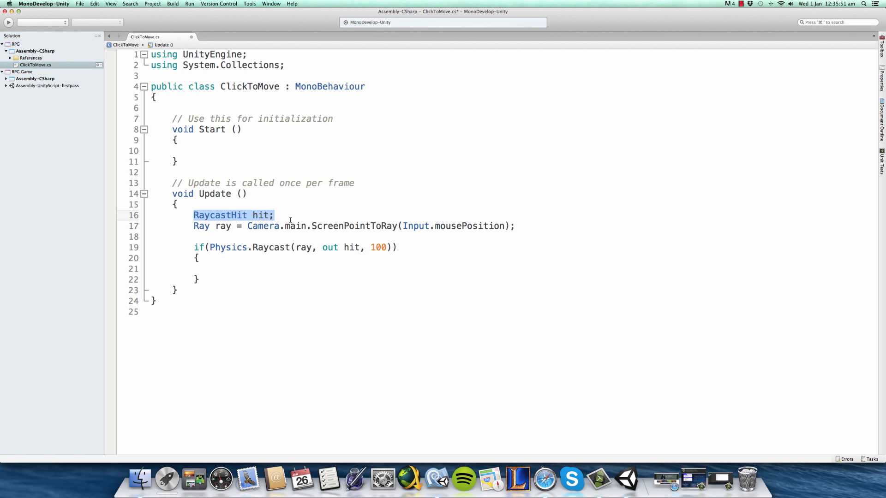
{"action": "double_click", "coordinate": [344, 248]}
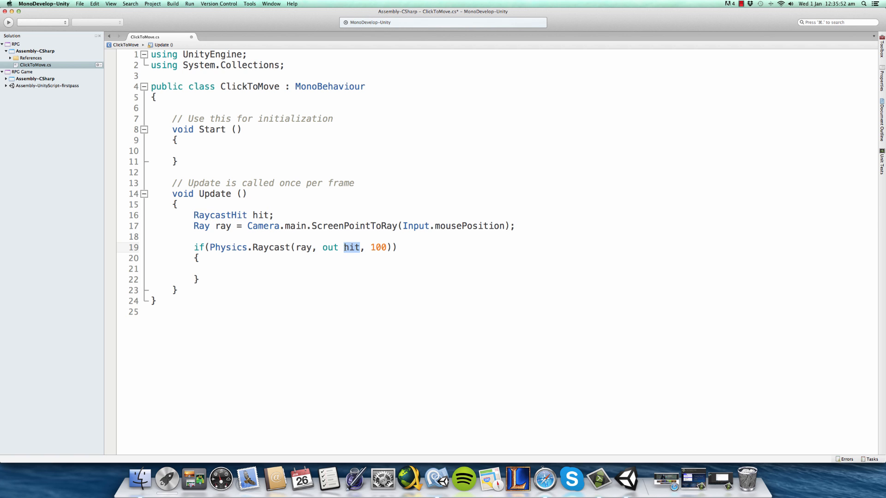
Save the script and review the Raycast distance argument of 100, glancing at the Unity scene before returning to MonoDevelop.
{"action": "double_click", "coordinate": [374, 247]}
{"action": "left_click", "coordinate": [370, 248]}
{"action": "key", "text": "super+s"}
{"action": "key", "text": "Right"}
{"action": "key", "text": "Right"}
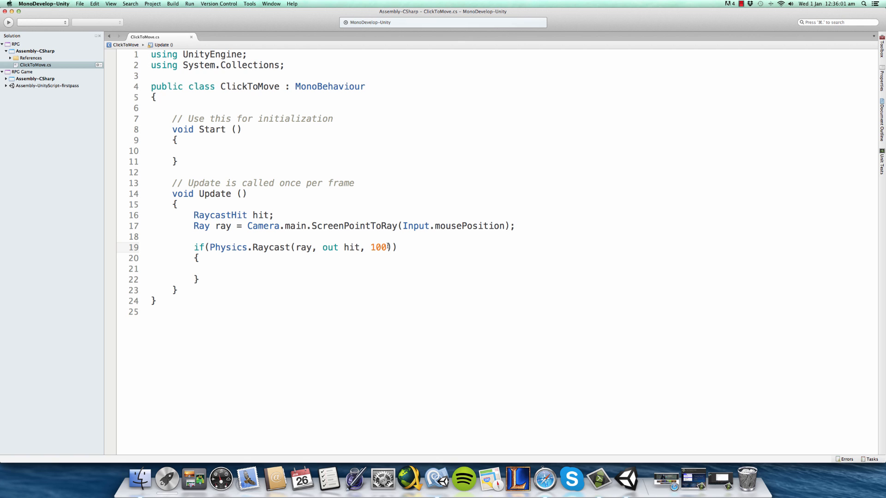
{"action": "left_click", "coordinate": [236, 273]}
{"action": "double_click", "coordinate": [378, 247]}
{"action": "left_click", "coordinate": [627, 479]}
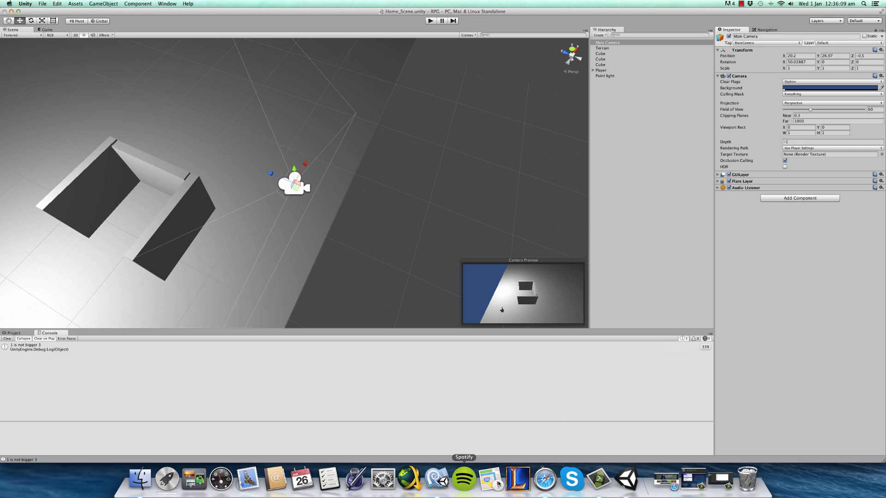
{"action": "left_click", "coordinate": [437, 479]}
Inside the Raycast if block, write Debug.Log(hit.point); and save the script.
{"action": "left_click", "coordinate": [281, 275]}
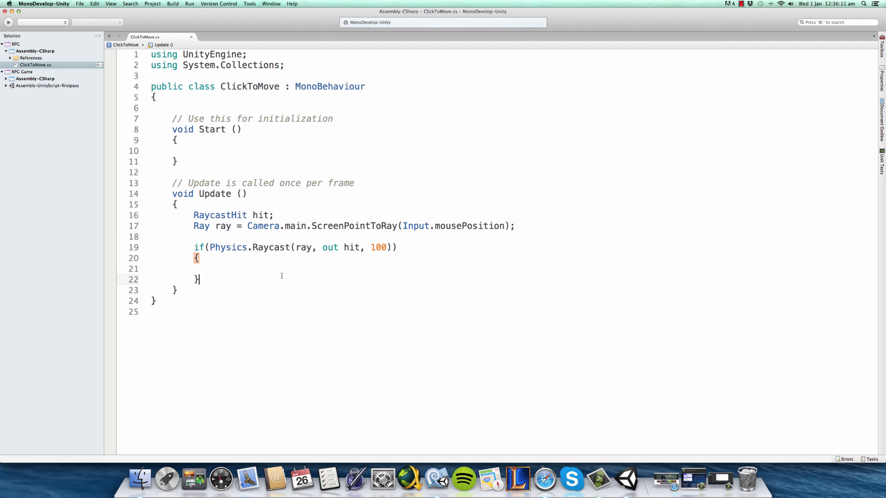
{"action": "left_click", "coordinate": [283, 271]}
{"action": "triple_click", "coordinate": [283, 272]}
{"action": "left_click", "coordinate": [283, 271]}
{"action": "type", "text": "Debug.l"}
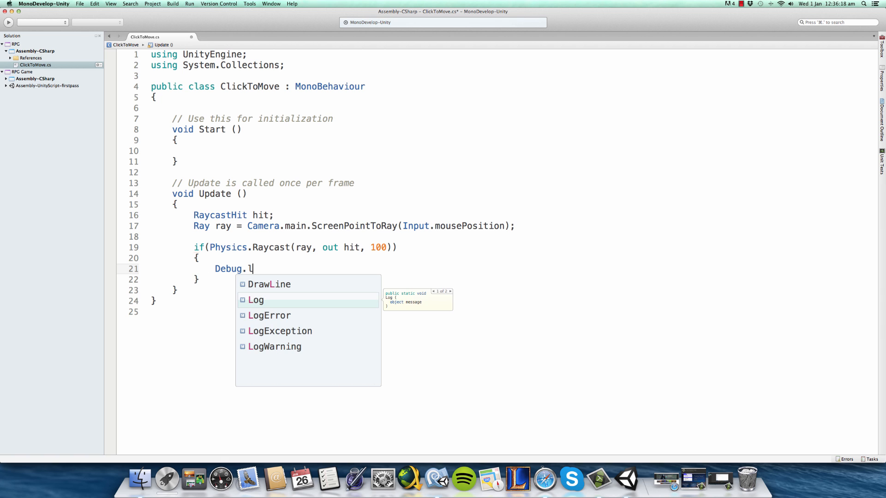
{"action": "key", "text": "Return"}
{"action": "type", "text": "(hit"}
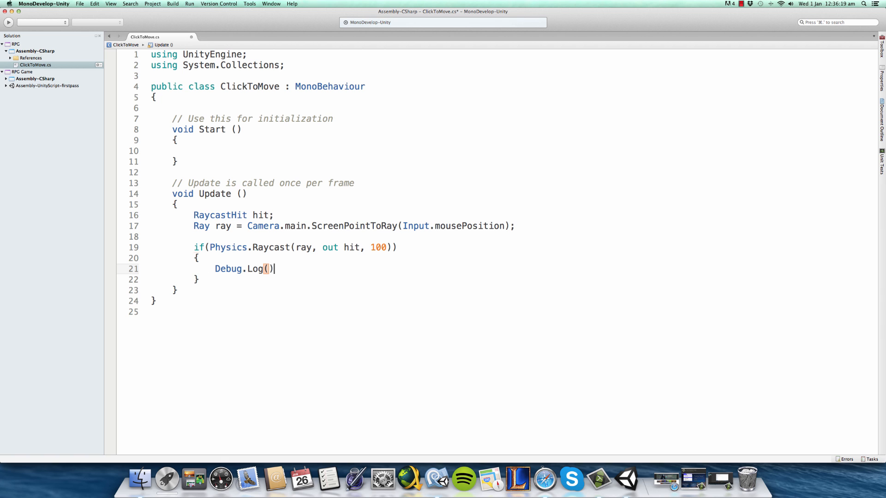
{"action": "type", "text": ".point"}
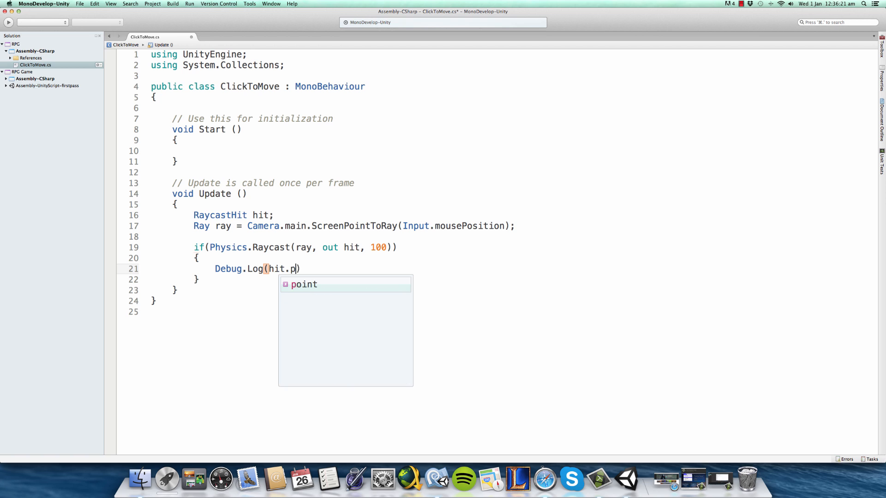
{"action": "type", "text": ");"}
{"action": "key", "text": "super+s"}
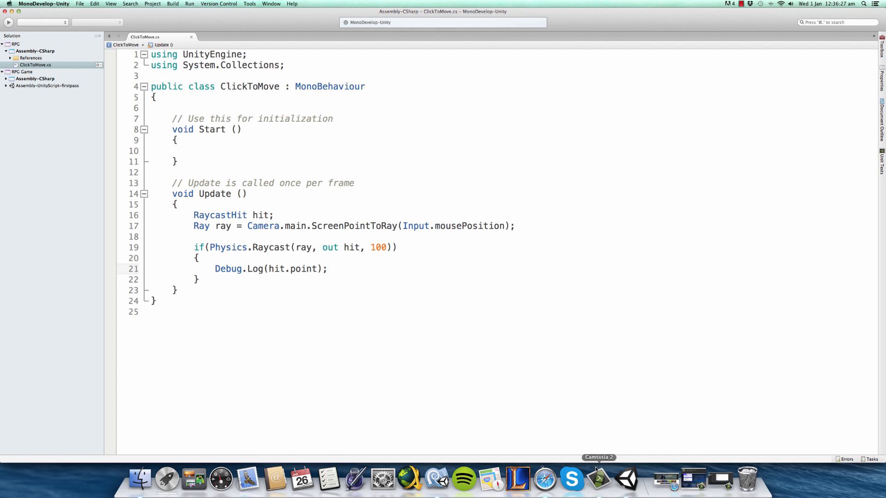
Run the scene in Unity to check the hit coordinates logged as the pointer moves over the terrain, and stop play mode.
{"action": "left_click", "coordinate": [623, 481]}
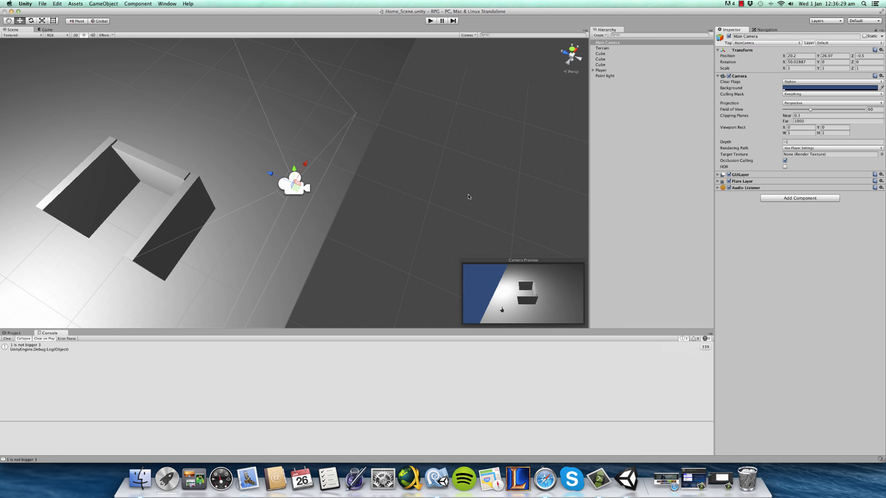
{"action": "left_click", "coordinate": [429, 21]}
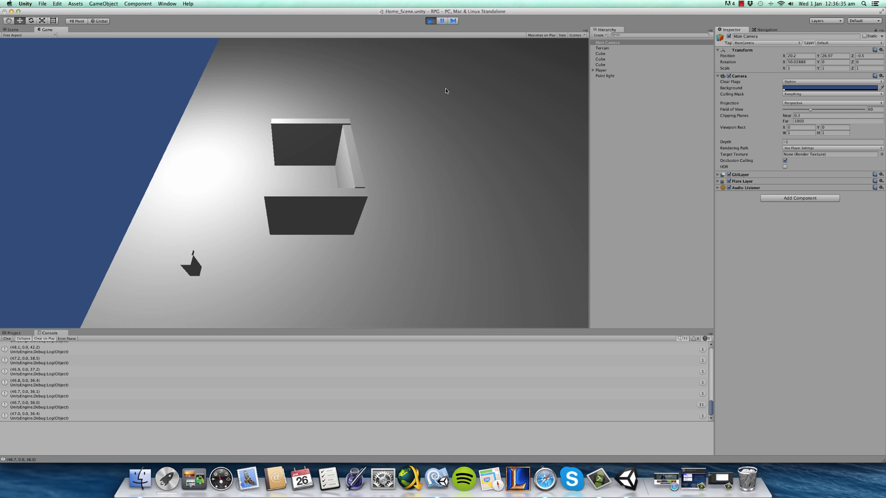
{"action": "key", "text": "super+p"}
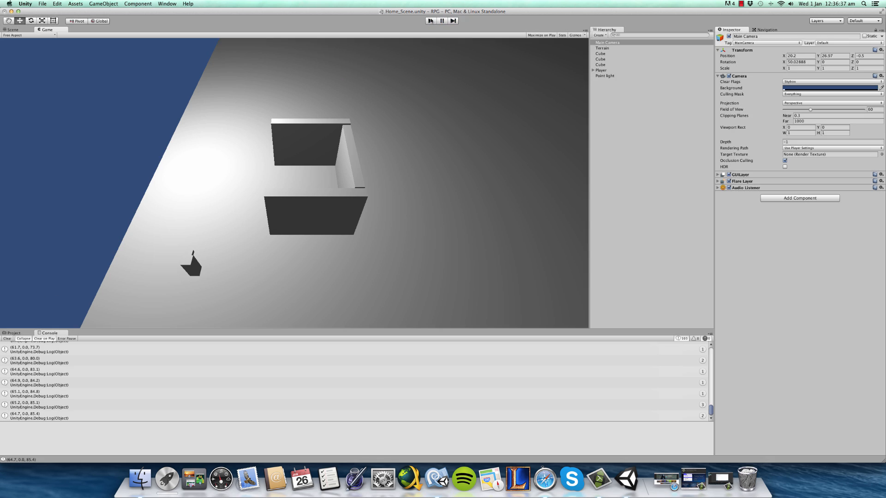
Return to MonoDevelop and start an if condition with an Input method on a new line above the Raycast check.
{"action": "left_click", "coordinate": [431, 483]}
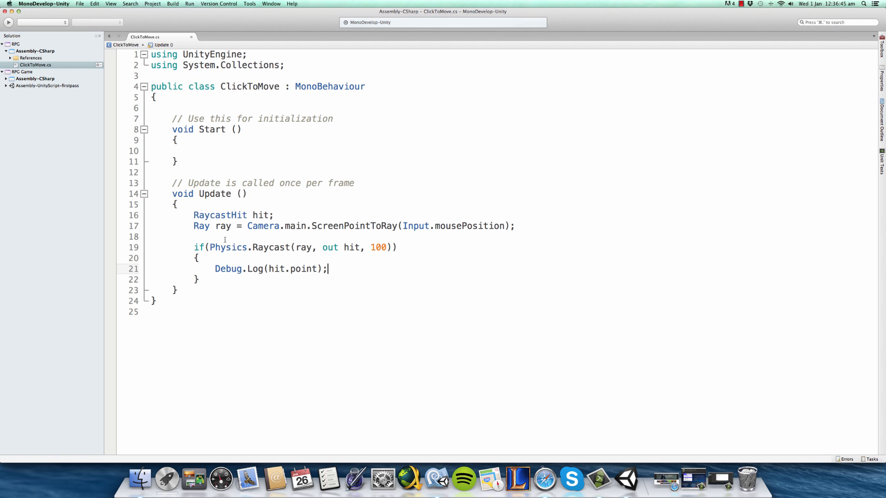
{"action": "left_click", "coordinate": [212, 247]}
{"action": "left_click", "coordinate": [214, 238]}
{"action": "left_click", "coordinate": [223, 261]}
{"action": "left_click", "coordinate": [217, 237]}
{"action": "key", "text": "Return"}
{"action": "type", "text": "if("}
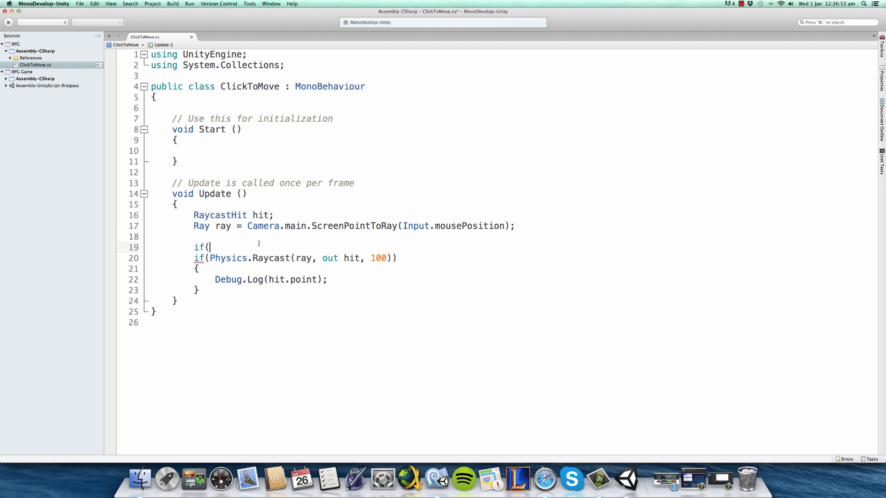
{"action": "type", "text": "Inpu"}
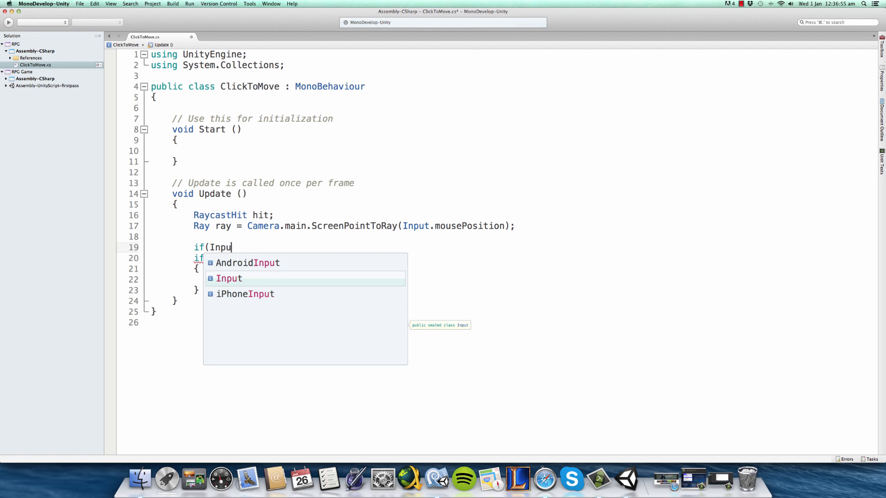
{"action": "type", "text": "t.getmouse"}
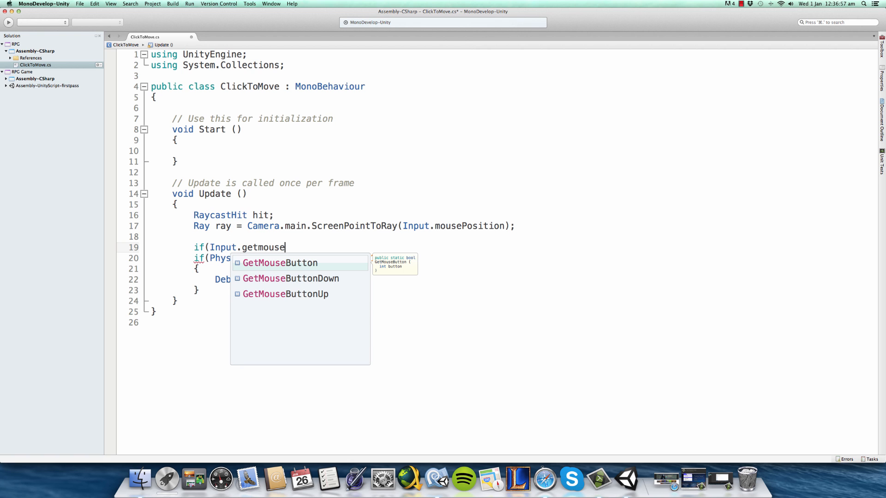
{"action": "key", "text": "Down"}
{"action": "key", "text": "Up"}
{"action": "key", "text": "Down"}
{"action": "key", "text": "Return"}
{"action": "key", "text": "BackSpace"}
{"action": "key", "text": "BackSpace"}
{"action": "key", "text": "BackSpace"}
{"action": "key", "text": "BackSpace"}
{"action": "key", "text": "BackSpace"}
{"action": "key", "text": "BackSpace"}
{"action": "key", "text": "BackSpace"}
{"action": "key", "text": "BackSpace"}
{"action": "key", "text": "BackSpace"}
{"action": "key", "text": "BackSpace"}
{"action": "key", "text": "BackSpace"}
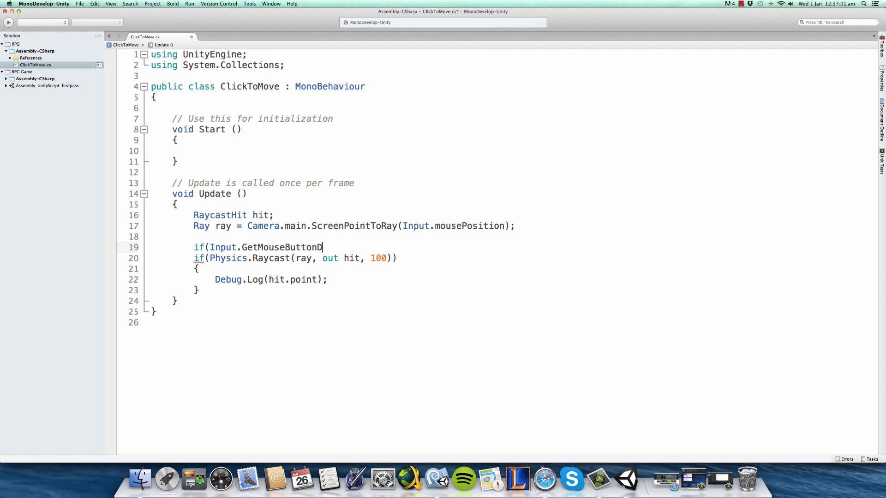
{"action": "key", "text": "BackSpace"}
{"action": "key", "text": "BackSpace"}
{"action": "key", "text": "BackSpace"}
{"action": "key", "text": "BackSpace"}
{"action": "key", "text": "BackSpace"}
{"action": "key", "text": "BackSpace"}
{"action": "key", "text": "BackSpace"}
Complete the condition as if(Input.GetMouseButtonUp(0)) and open its code block above the Raycast check.
{"action": "type", "text": "getmouse"}
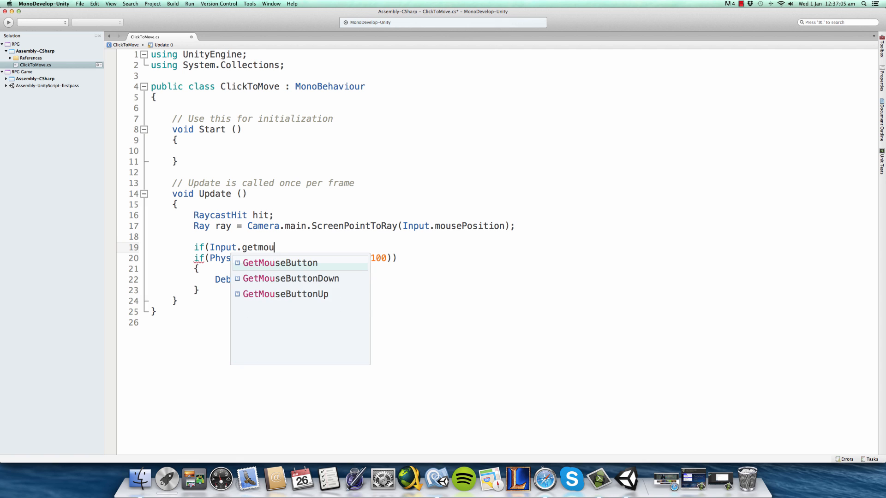
{"action": "key", "text": "Down"}
{"action": "key", "text": "Down"}
{"action": "key", "text": "Return"}
{"action": "type", "text": "()"}
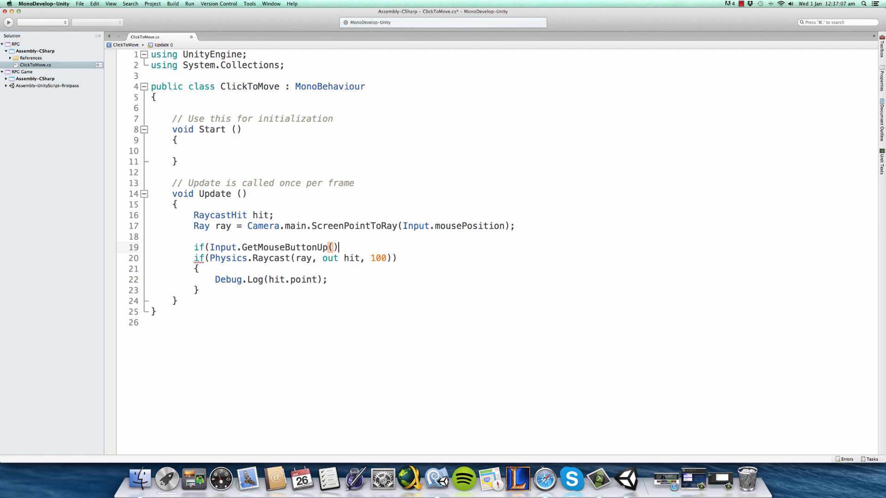
{"action": "type", "text": "0)"}
{"action": "key", "text": "Return"}
{"action": "type", "text": "{"}
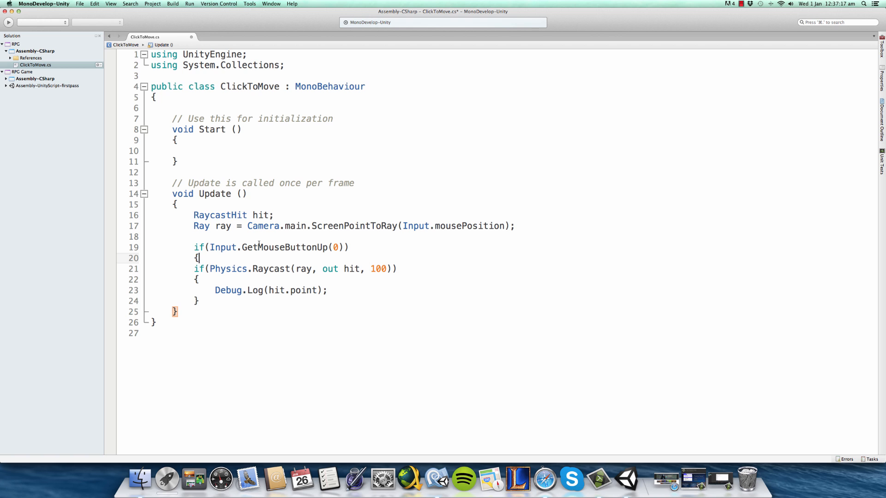
Close the mouse-button block after the Raycast check and indent the whole Raycast block inside it.
{"action": "left_click", "coordinate": [208, 300]}
{"action": "key", "text": "Return"}
{"action": "type", "text": "}"}
{"action": "left_click_drag", "start_coordinate": [194, 269], "coordinate": [209, 300]}
{"action": "key", "text": "Tab"}
{"action": "left_click", "coordinate": [220, 314]}
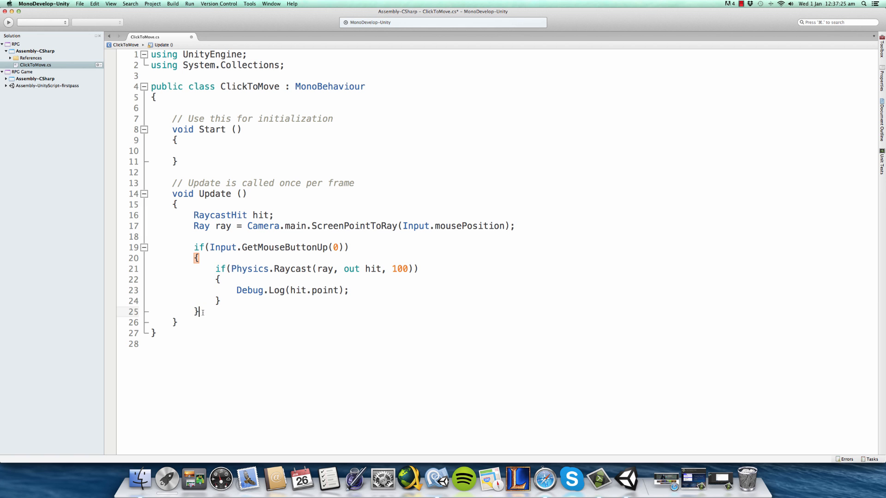
Review the nested structure of the GetMouseButtonUp condition, the Raycast check and the Debug.Log line.
{"action": "mouse_move", "coordinate": [199, 312]}
{"action": "left_mouse_down"}
{"action": "mouse_move", "coordinate": [189, 283]}
{"action": "mouse_move", "coordinate": [198, 257]}
{"action": "mouse_move", "coordinate": [184, 272]}
{"action": "mouse_move", "coordinate": [194, 312]}
{"action": "left_mouse_up"}
{"action": "left_click", "coordinate": [198, 249]}
{"action": "left_click_drag", "start_coordinate": [153, 245], "coordinate": [222, 298]}
{"action": "left_click", "coordinate": [247, 278]}
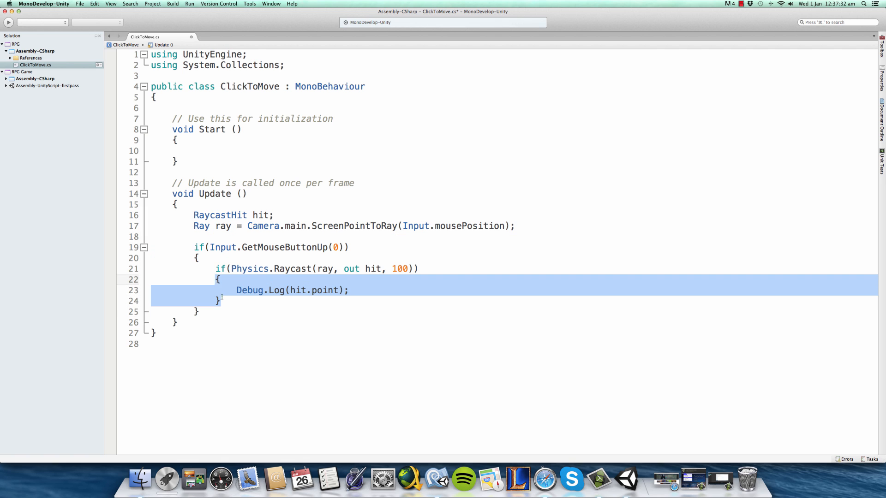
{"action": "left_click", "coordinate": [201, 256]}
{"action": "mouse_move", "coordinate": [172, 247]}
{"action": "left_mouse_down"}
{"action": "mouse_move", "coordinate": [355, 250]}
{"action": "mouse_move", "coordinate": [178, 247]}
{"action": "mouse_move", "coordinate": [186, 242]}
{"action": "left_mouse_up"}
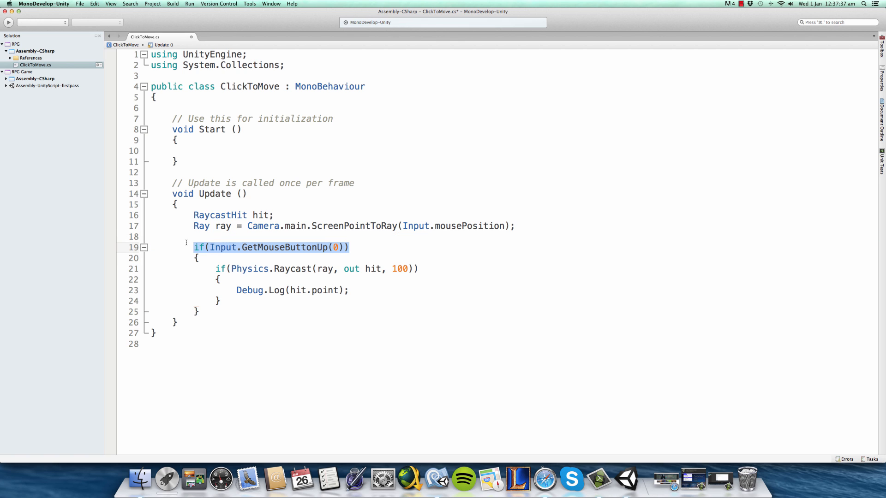
{"action": "left_click", "coordinate": [213, 259]}
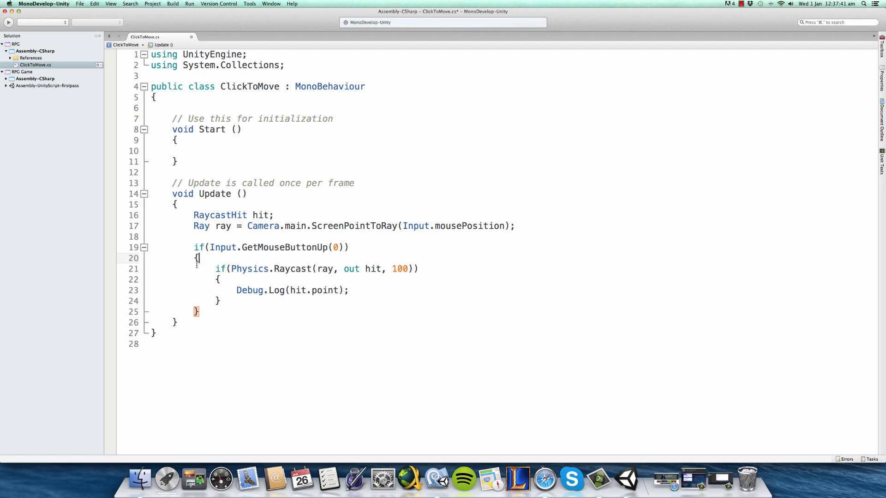
{"action": "left_click_drag", "start_coordinate": [197, 265], "coordinate": [228, 298]}
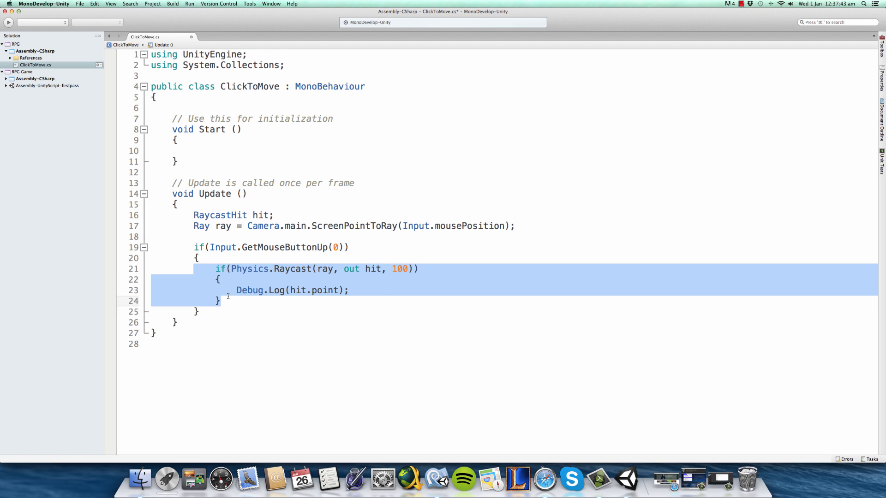
{"action": "left_click", "coordinate": [228, 275]}
{"action": "left_click_drag", "start_coordinate": [215, 268], "coordinate": [419, 268]}
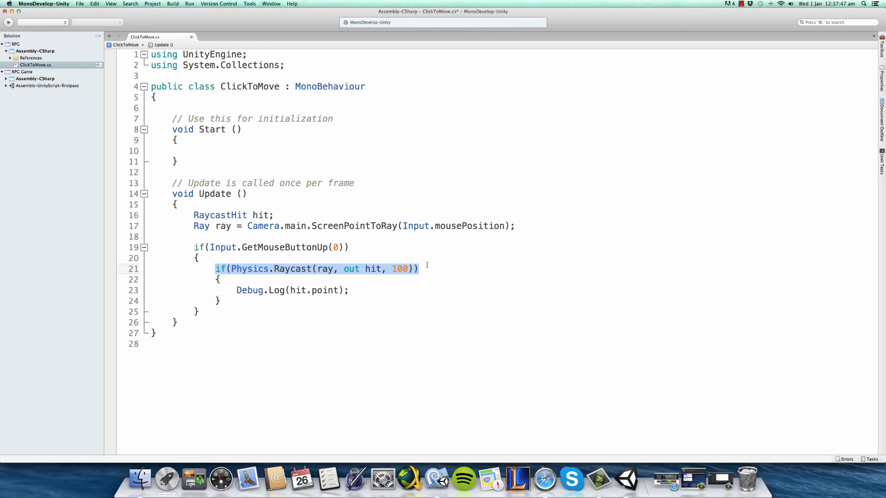
{"action": "left_click_drag", "start_coordinate": [236, 290], "coordinate": [353, 288]}
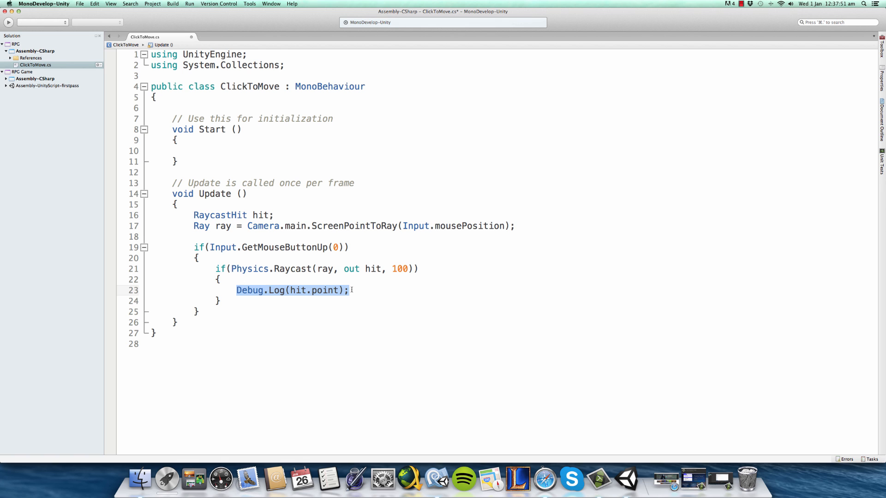
{"action": "left_click_drag", "start_coordinate": [192, 248], "coordinate": [220, 314]}
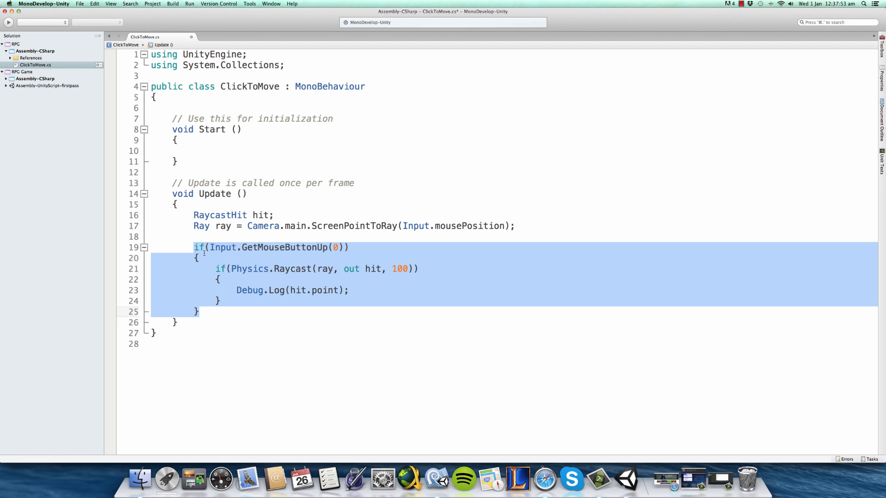
{"action": "left_click_drag", "start_coordinate": [193, 248], "coordinate": [215, 301]}
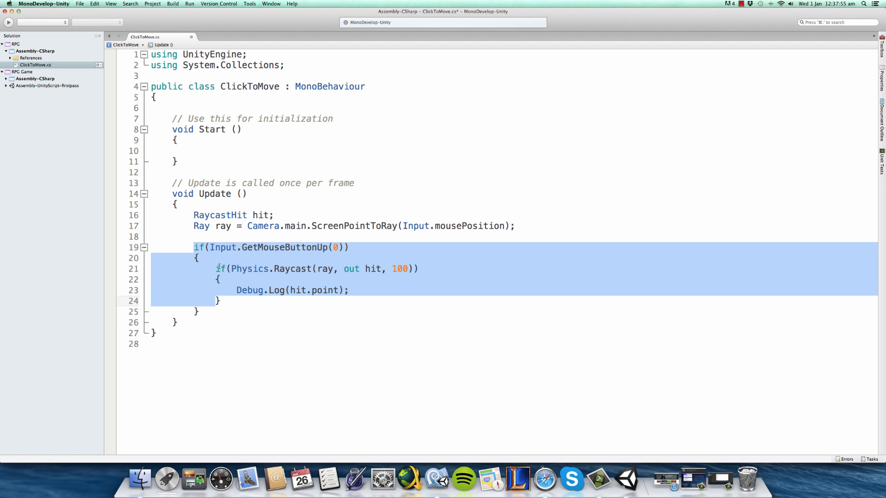
{"action": "left_click_drag", "start_coordinate": [217, 269], "coordinate": [218, 301]}
{"action": "left_click_drag", "start_coordinate": [193, 247], "coordinate": [200, 309]}
{"action": "left_click", "coordinate": [200, 310]}
Save the script, then switch to Unity and run the scene with a cleared console.
{"action": "key", "text": "super+s"}
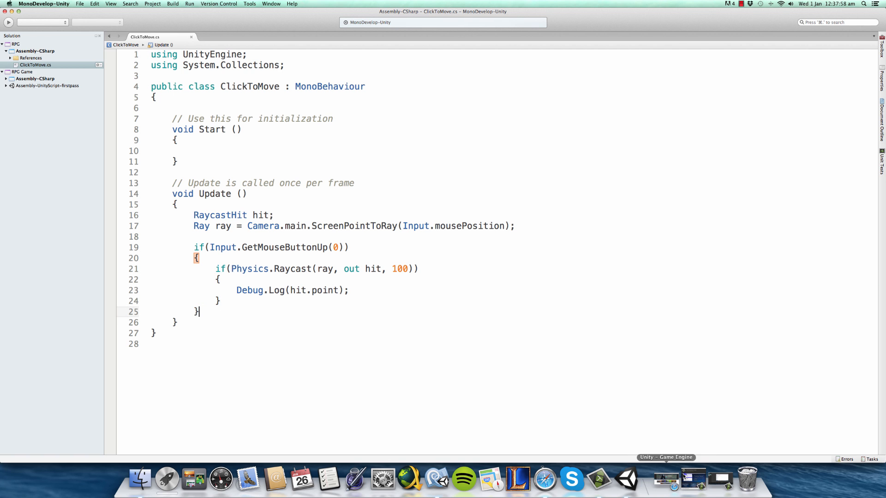
{"action": "left_click", "coordinate": [629, 482]}
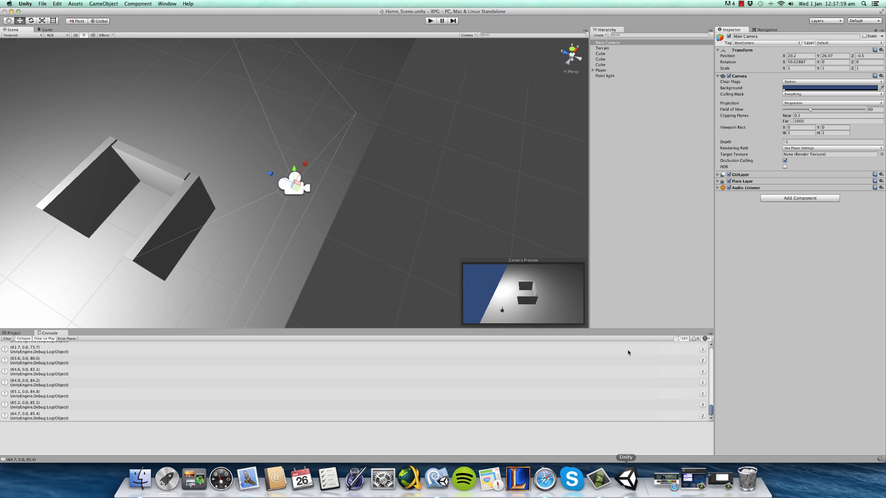
{"action": "left_click", "coordinate": [7, 339]}
{"action": "left_click", "coordinate": [432, 20]}
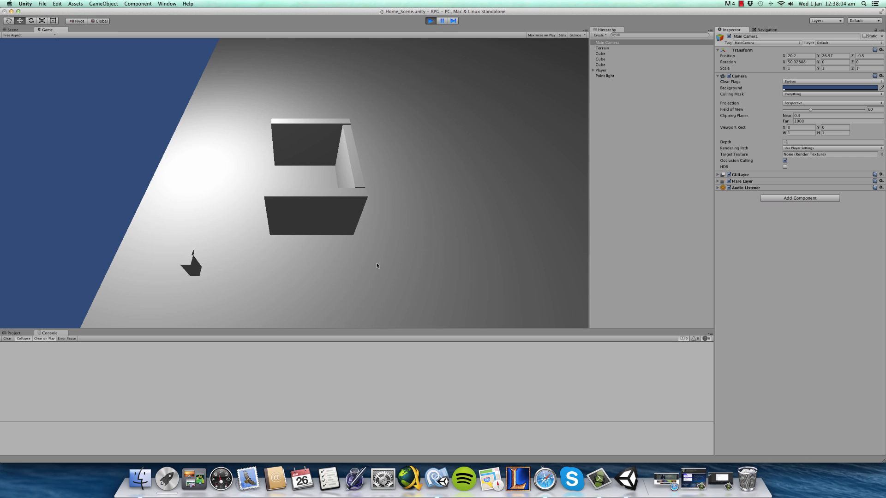
Test several spots on the terrain in the running game to check the logged hit points, and stop play mode.
{"action": "left_click", "coordinate": [383, 260]}
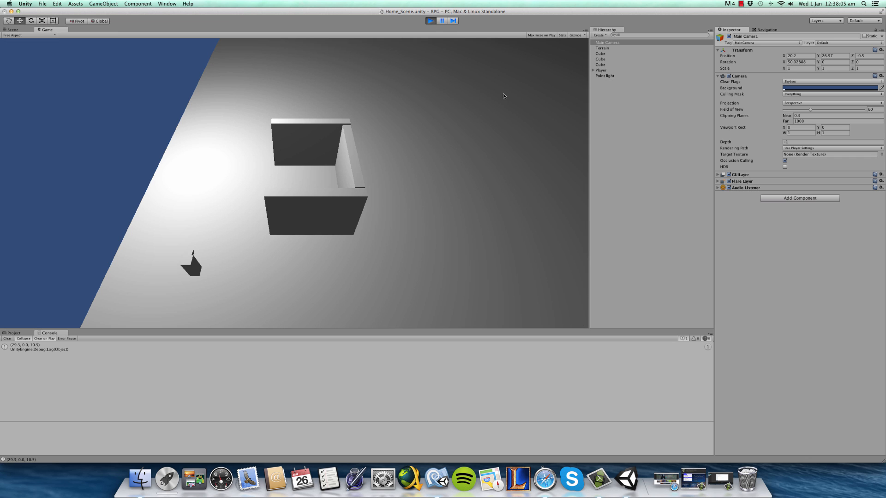
{"action": "left_click", "coordinate": [441, 185]}
{"action": "left_click", "coordinate": [440, 240]}
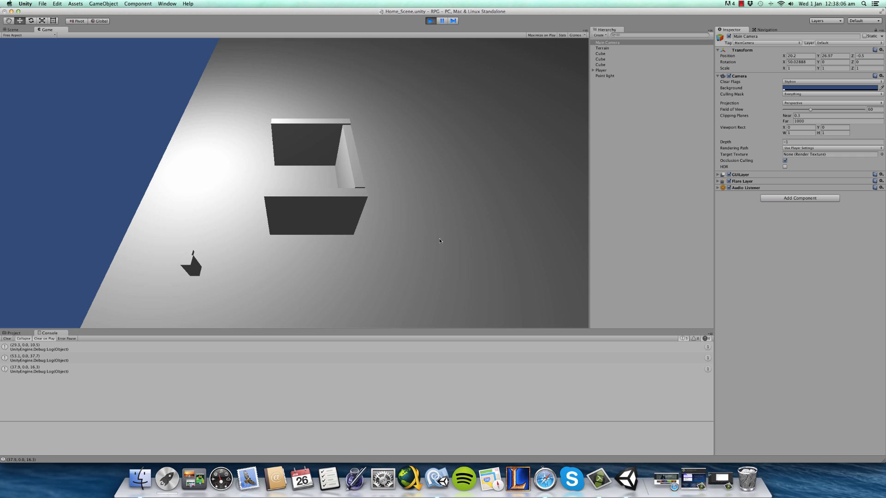
{"action": "left_click", "coordinate": [214, 244]}
{"action": "left_click", "coordinate": [212, 150]}
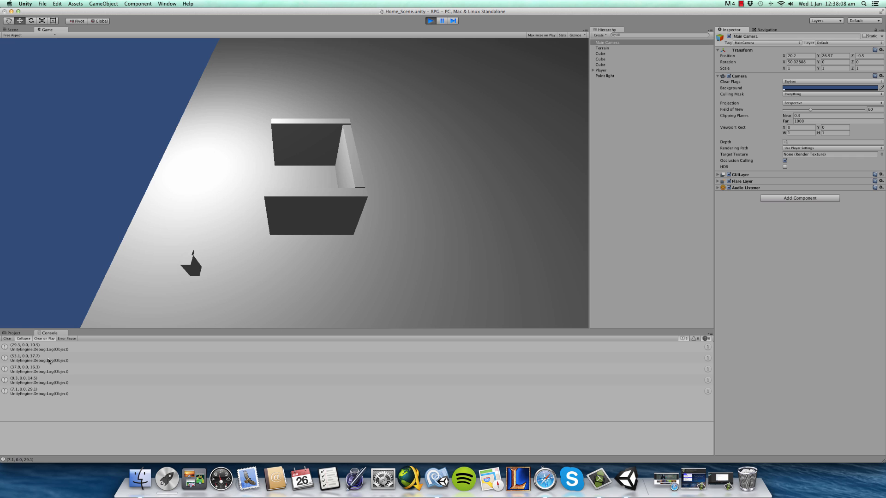
{"action": "left_click", "coordinate": [383, 300]}
{"action": "left_click", "coordinate": [239, 277]}
{"action": "left_click", "coordinate": [227, 203]}
{"action": "left_click", "coordinate": [350, 268]}
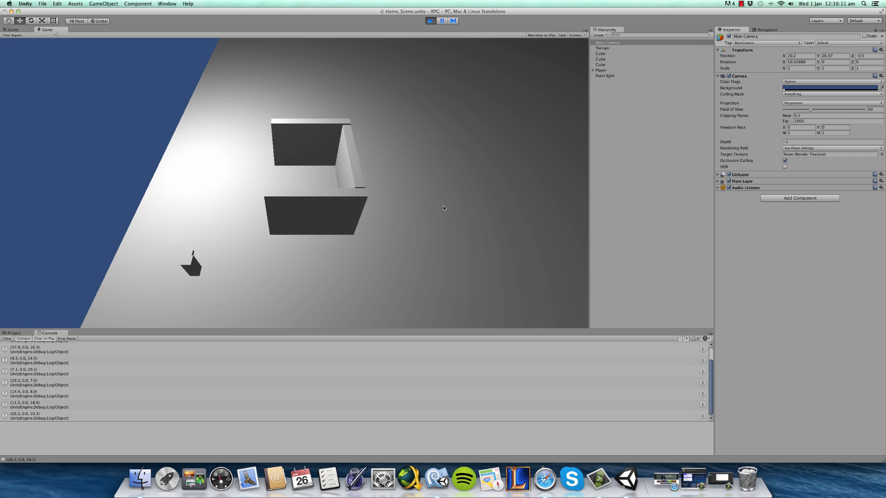
{"action": "left_click", "coordinate": [444, 209]}
{"action": "left_click", "coordinate": [428, 127]}
{"action": "left_click", "coordinate": [430, 21]}
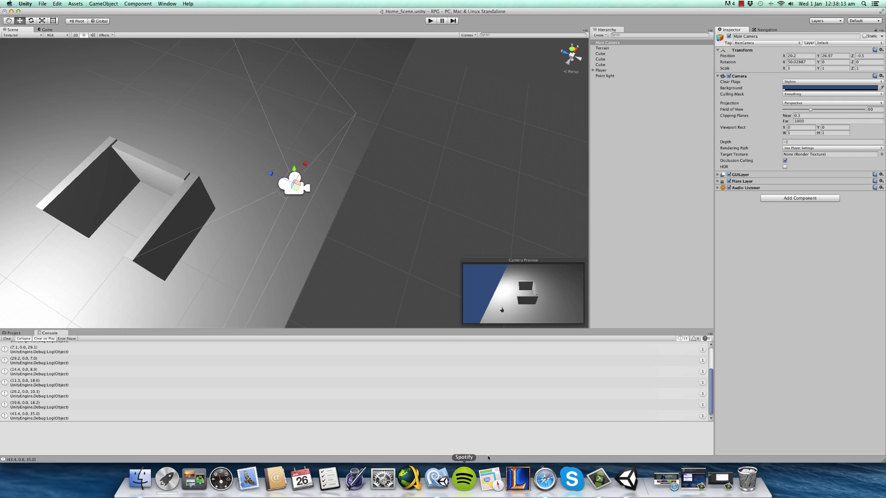
Return to MonoDevelop and delete the Debug.Log(hit.point); statement from the Raycast block.
{"action": "key", "text": "super+Tab"}
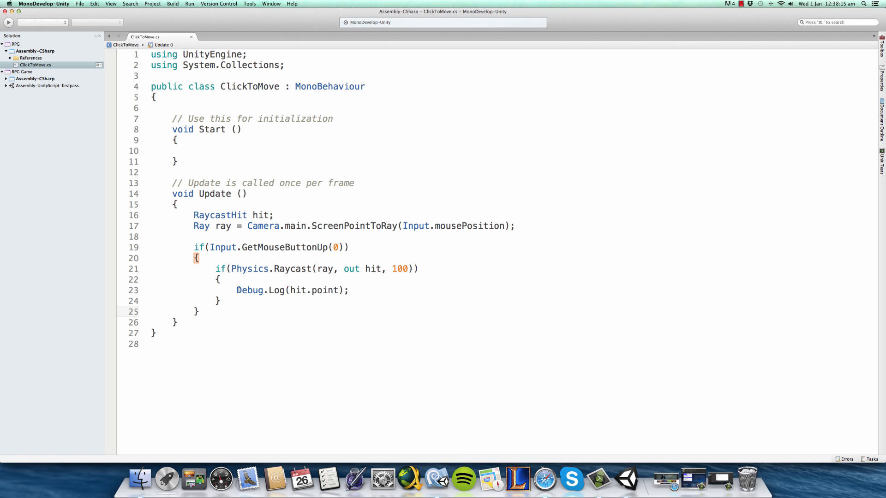
{"action": "left_click_drag", "start_coordinate": [237, 291], "coordinate": [369, 293]}
{"action": "key", "text": "BackSpace"}
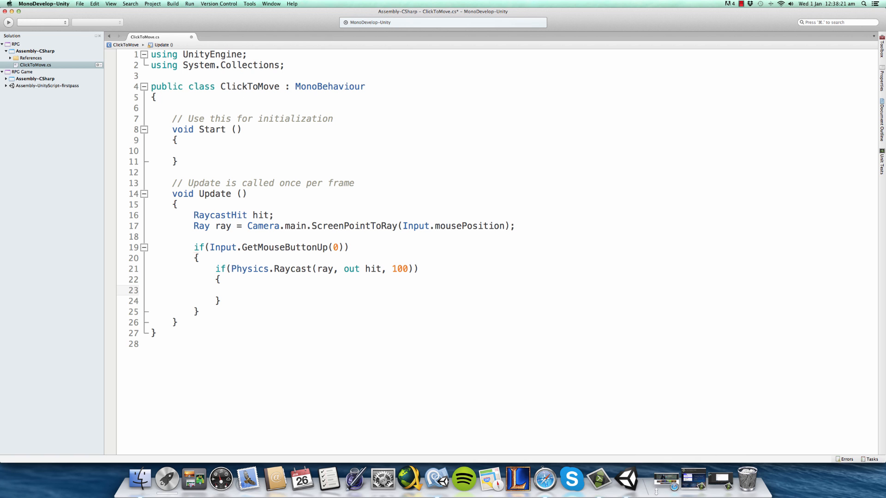
Focus on the Player in Unity to examine its Nav Mesh Agent component, and return to the script in MonoDevelop.
{"action": "left_click", "coordinate": [626, 480]}
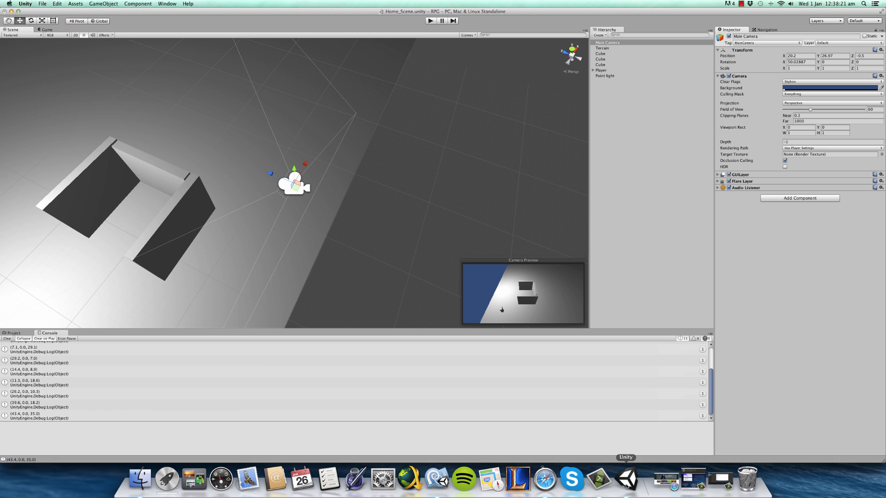
{"action": "double_click", "coordinate": [601, 70]}
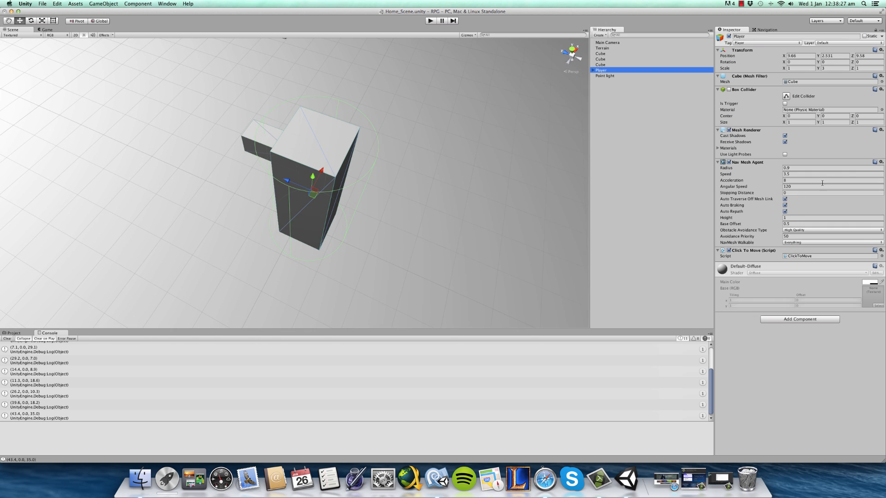
{"action": "left_click", "coordinate": [436, 480]}
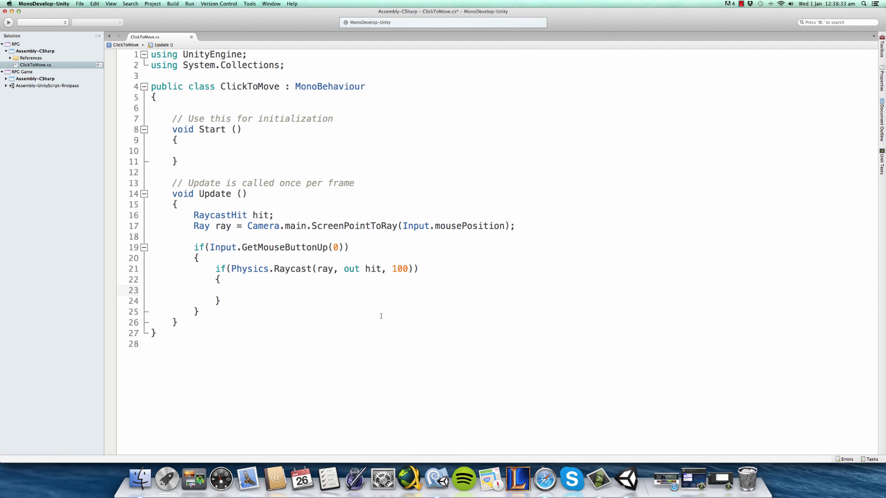
{"action": "left_click", "coordinate": [203, 107]}
{"action": "left_click", "coordinate": [626, 480]}
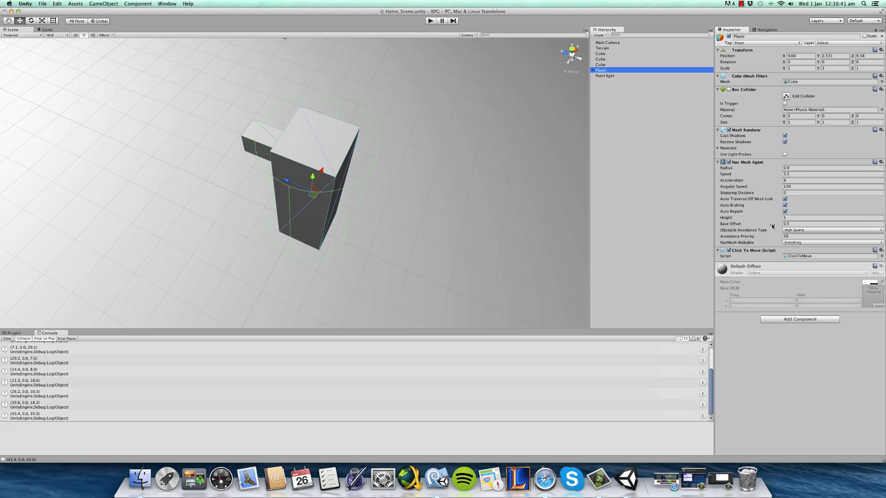
{"action": "left_click", "coordinate": [436, 480]}
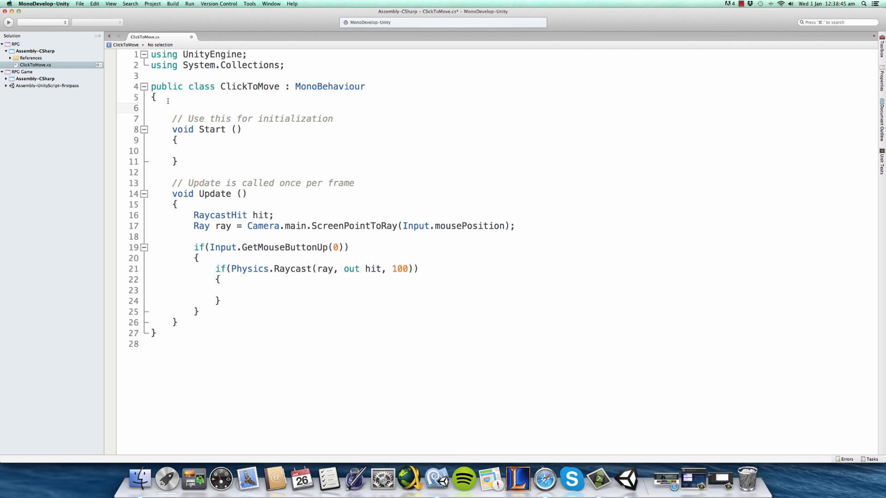
Declare the field NavMeshAgent navAgent; at the top of the ClickToMove class, save, and add a blank line below it.
{"action": "left_click_drag", "start_coordinate": [151, 86], "coordinate": [405, 95]}
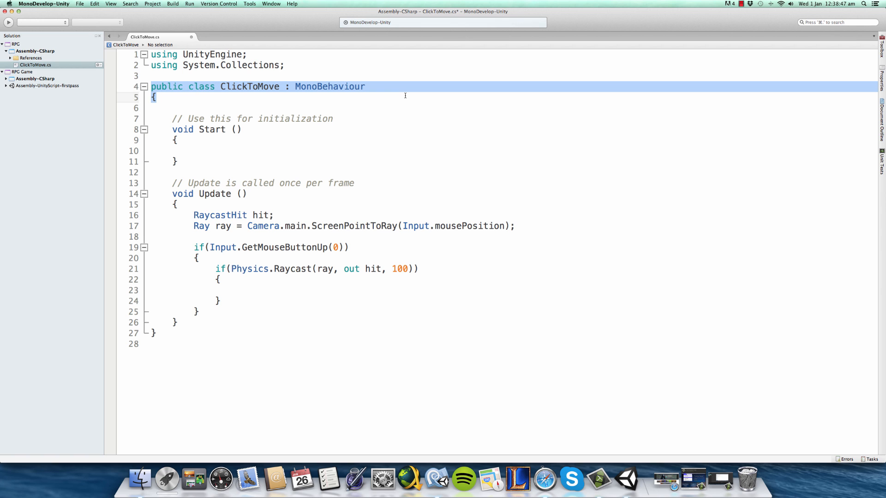
{"action": "left_click", "coordinate": [192, 109]}
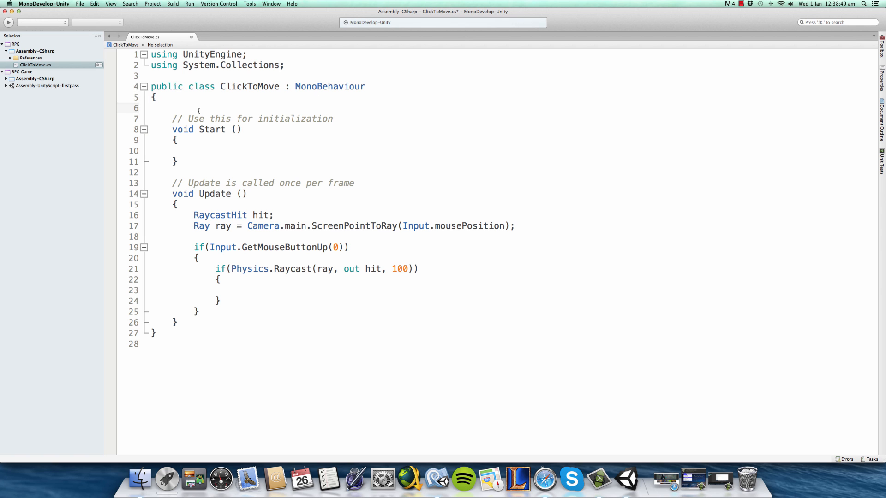
{"action": "type", "text": "Navmes"}
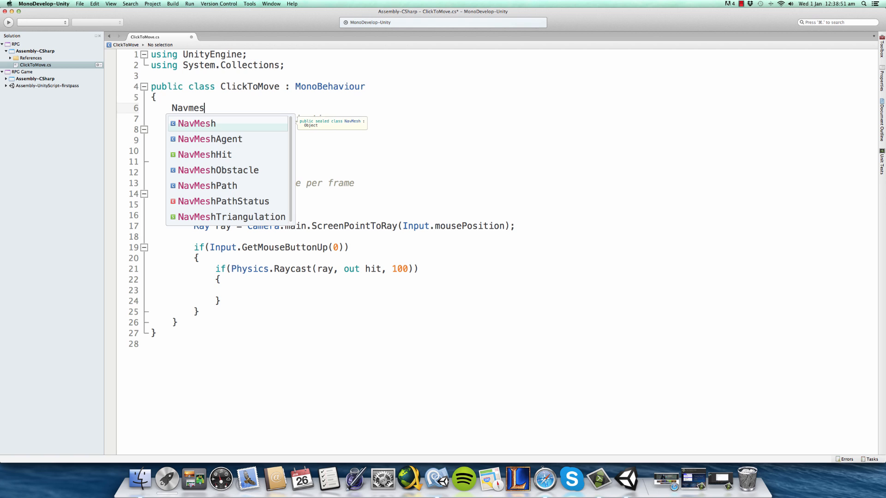
{"action": "key", "text": "Down"}
{"action": "key", "text": "Return"}
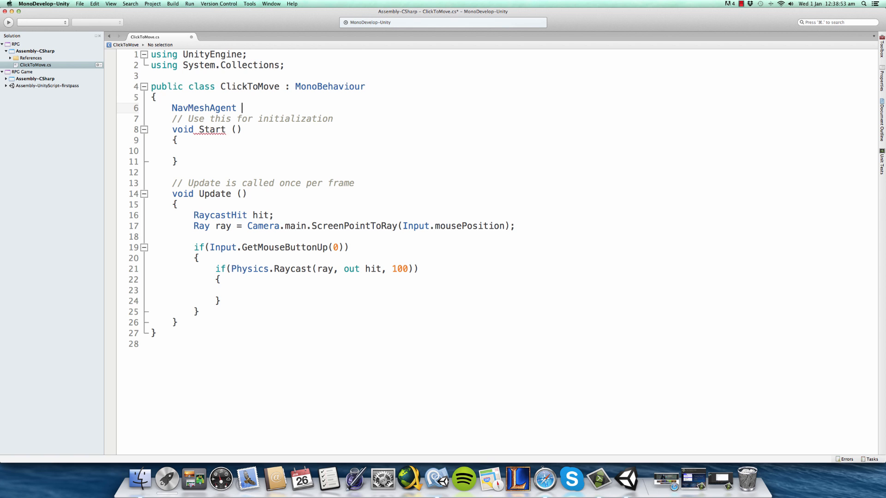
{"action": "type", "text": "navAgent;"}
{"action": "key", "text": "super+s"}
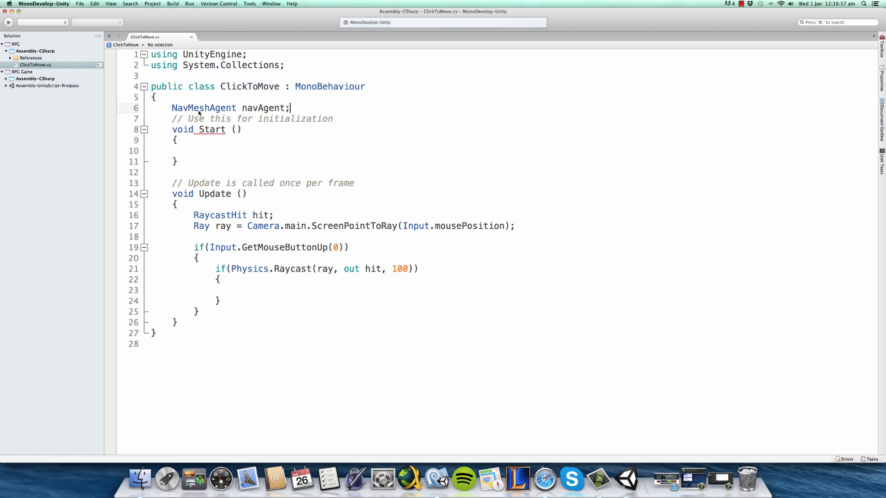
{"action": "key", "text": "Return"}
Assign navAgent = GetComponent<NavMeshAgent>(); inside the Start method and save the script.
{"action": "left_click", "coordinate": [244, 158]}
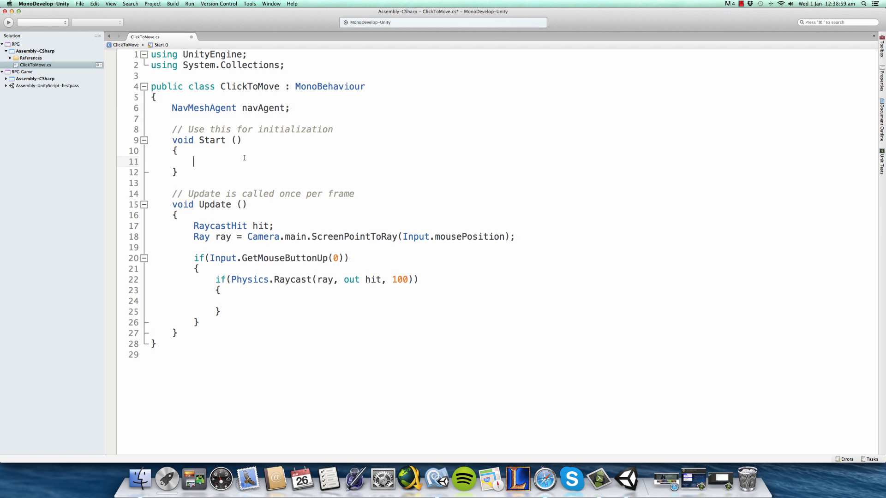
{"action": "type", "text": "nava"}
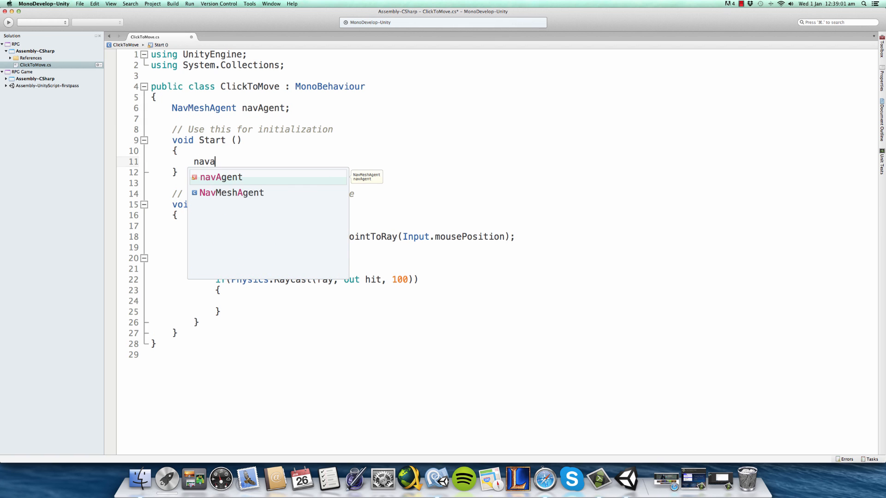
{"action": "type", "text": " = "}
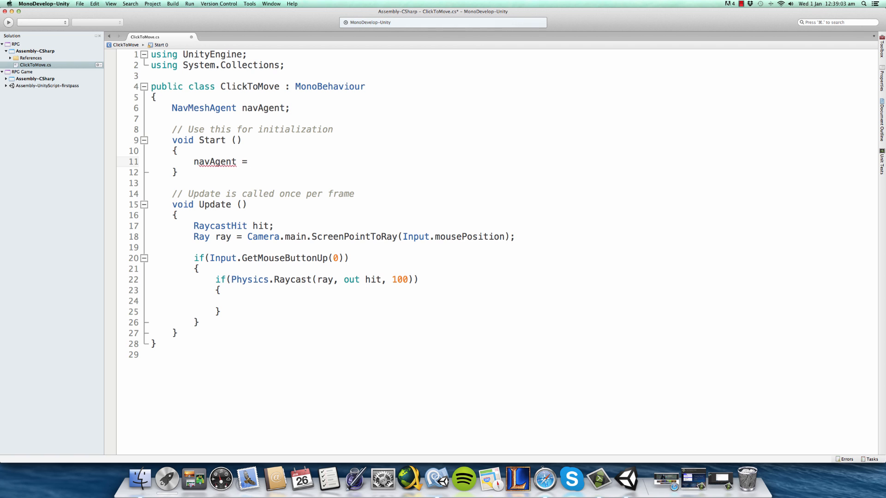
{"action": "type", "text": "GetComponent<N"}
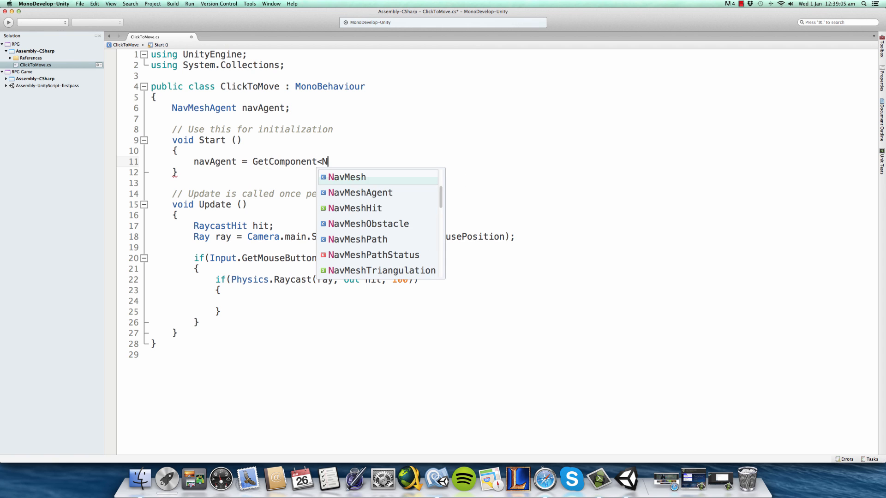
{"action": "type", "text": "av"}
{"action": "key", "text": "Down"}
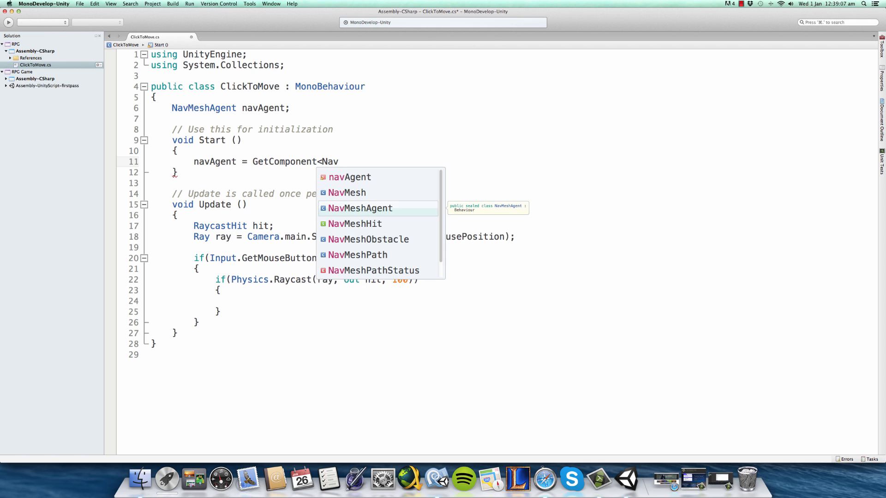
{"action": "type", "text": ">("}
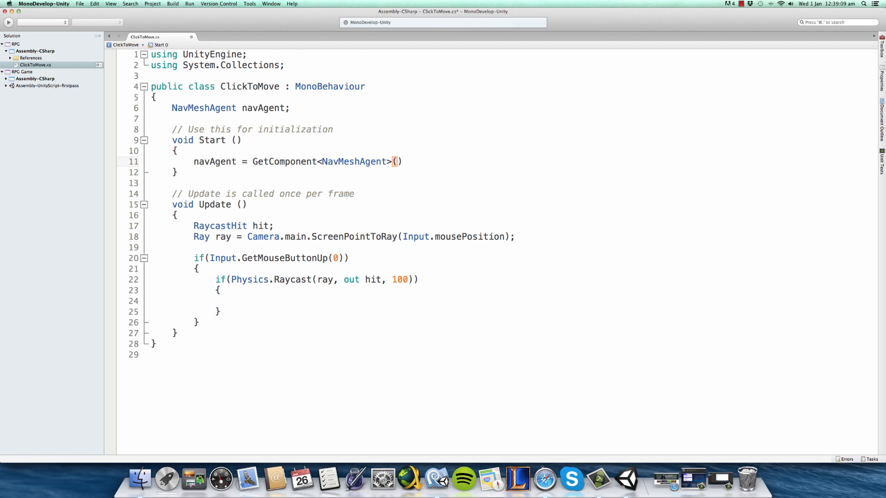
{"action": "type", "text": ");"}
{"action": "key", "text": "super+s"}
{"action": "left_click_drag", "start_coordinate": [194, 161], "coordinate": [416, 162]}
{"action": "left_click_drag", "start_coordinate": [290, 108], "coordinate": [164, 108]}
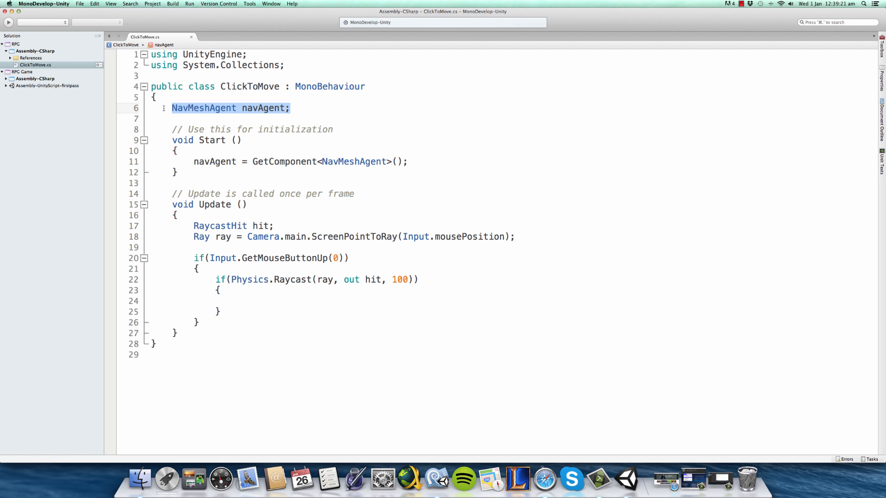
Declare an example field int x; above the navAgent declaration in the ClickToMove class and save.
{"action": "left_click", "coordinate": [165, 107]}
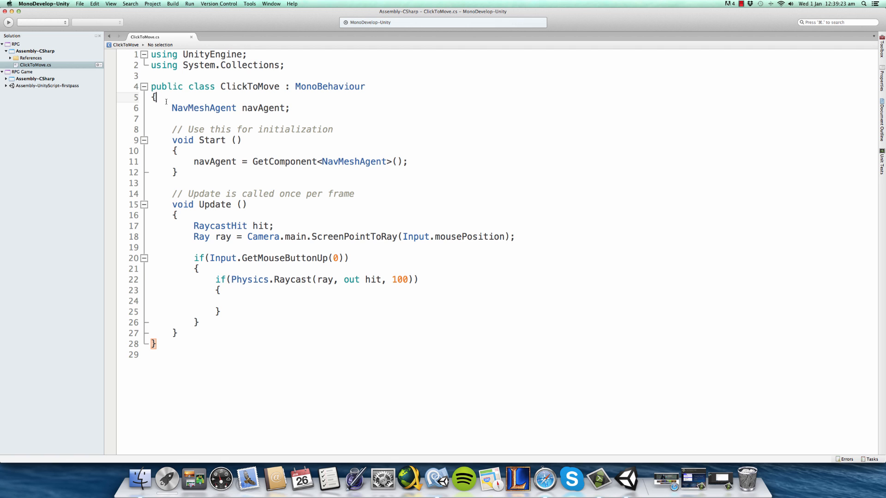
{"action": "key", "text": "Return"}
{"action": "key", "text": "Up"}
{"action": "type", "text": "int x;"}
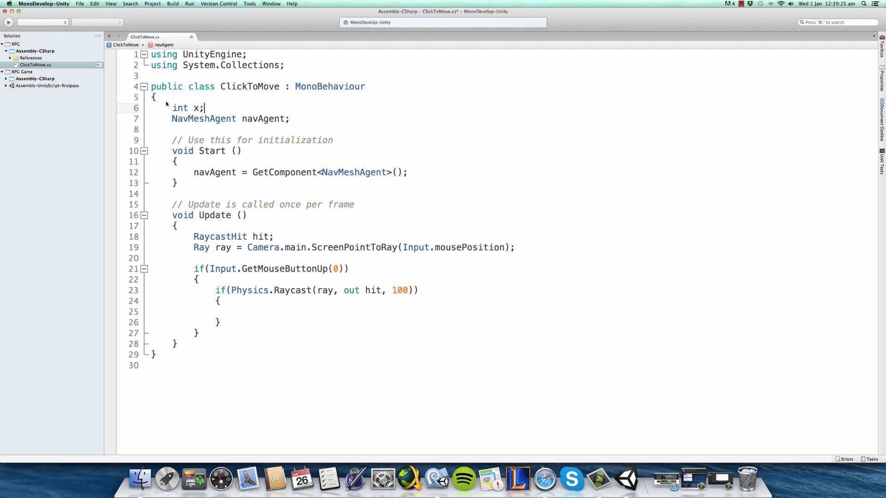
{"action": "key", "text": "super+s"}
{"action": "mouse_move", "coordinate": [207, 107]}
{"action": "left_mouse_down"}
{"action": "mouse_move", "coordinate": [172, 107]}
{"action": "mouse_move", "coordinate": [205, 108]}
{"action": "mouse_move", "coordinate": [194, 108]}
{"action": "left_mouse_up"}
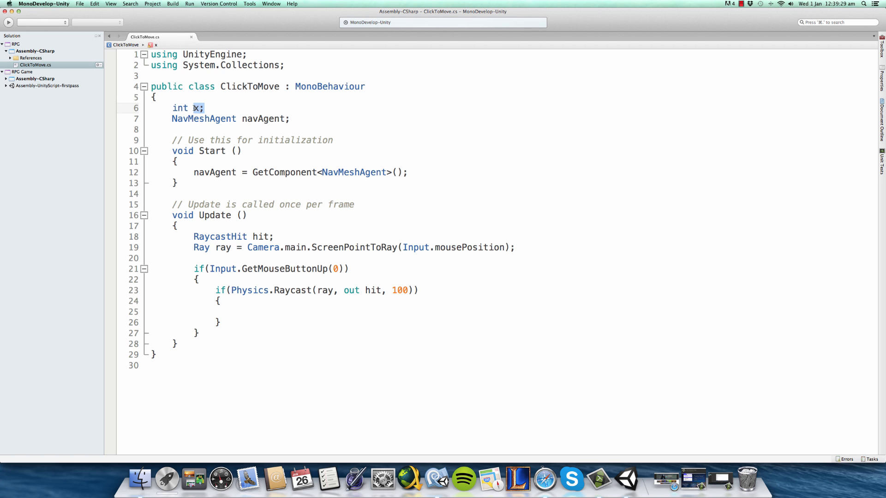
{"action": "left_click", "coordinate": [198, 107]}
{"action": "triple_click", "coordinate": [181, 107]}
{"action": "left_click", "coordinate": [180, 108]}
Add the example assignment x = 5; above the navAgent line in Start and save.
{"action": "left_click", "coordinate": [215, 163]}
{"action": "key", "text": "Return"}
{"action": "type", "text": "x = 5;"}
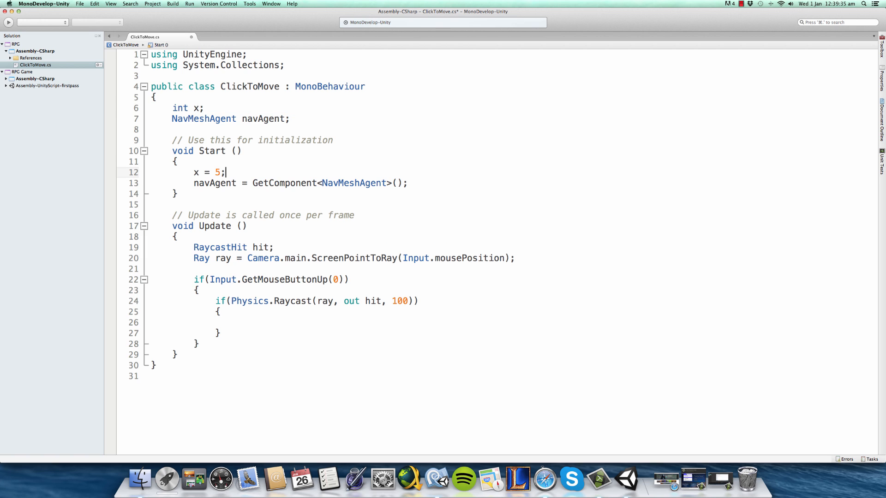
{"action": "key", "text": "super+s"}
Delete the example line x = 5; from Start and the int x; field from the class.
{"action": "left_click_drag", "start_coordinate": [227, 172], "coordinate": [189, 173]}
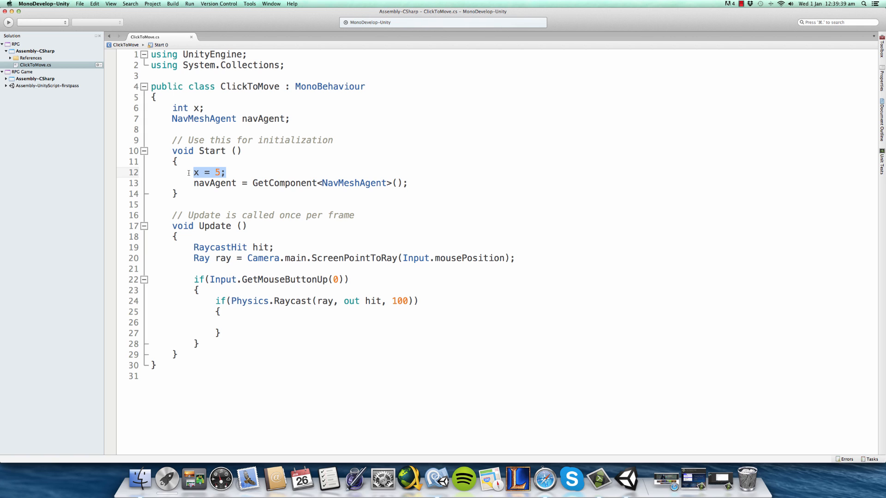
{"action": "key", "text": "BackSpace"}
{"action": "key", "text": "BackSpace"}
{"action": "key", "text": "BackSpace"}
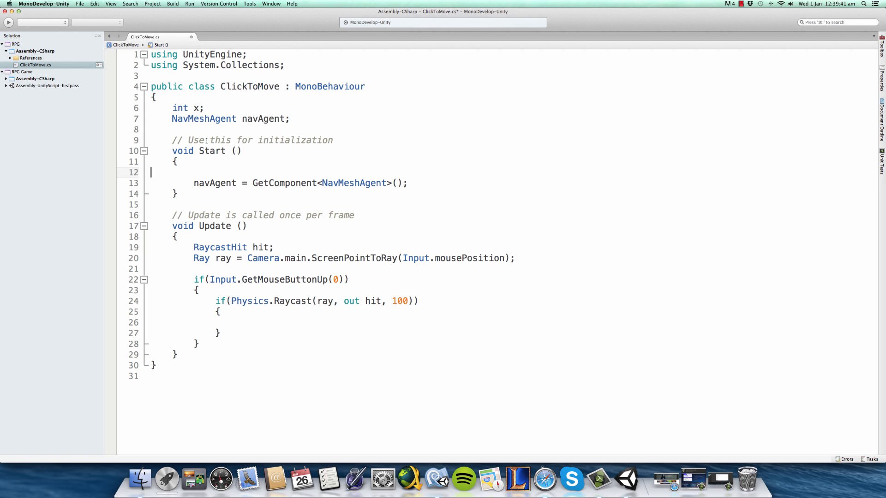
{"action": "triple_click", "coordinate": [192, 108]}
{"action": "key", "text": "BackSpace"}
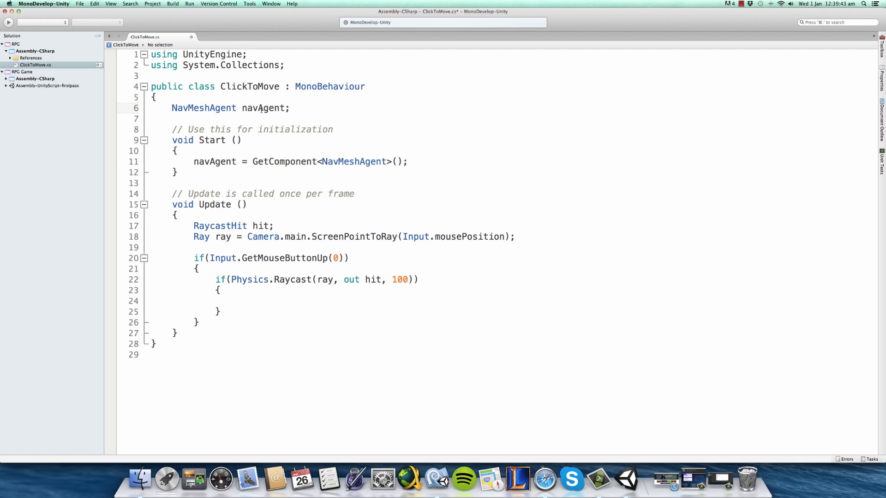
Compare the script's navAgent declaration and GetComponent call with the Player's Nav Mesh Agent component in Unity, and return to MonoDevelop.
{"action": "double_click", "coordinate": [261, 109]}
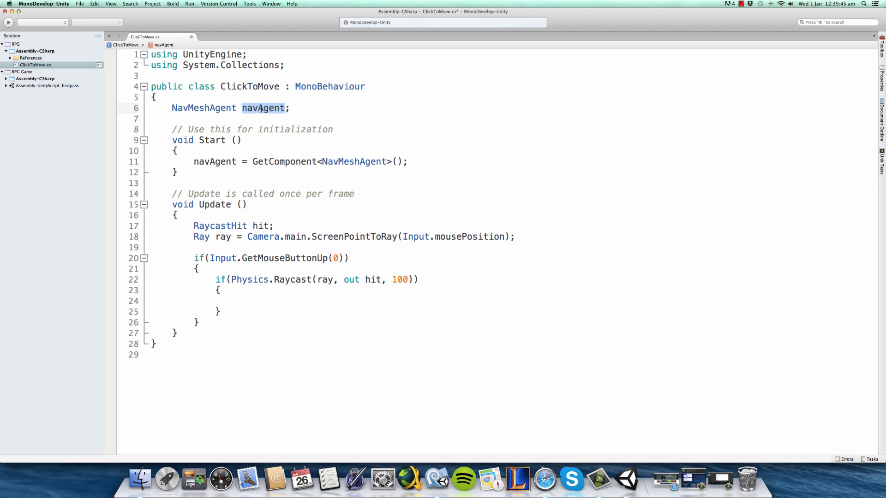
{"action": "left_click", "coordinate": [261, 109]}
{"action": "triple_click", "coordinate": [261, 108]}
{"action": "left_click", "coordinate": [262, 109]}
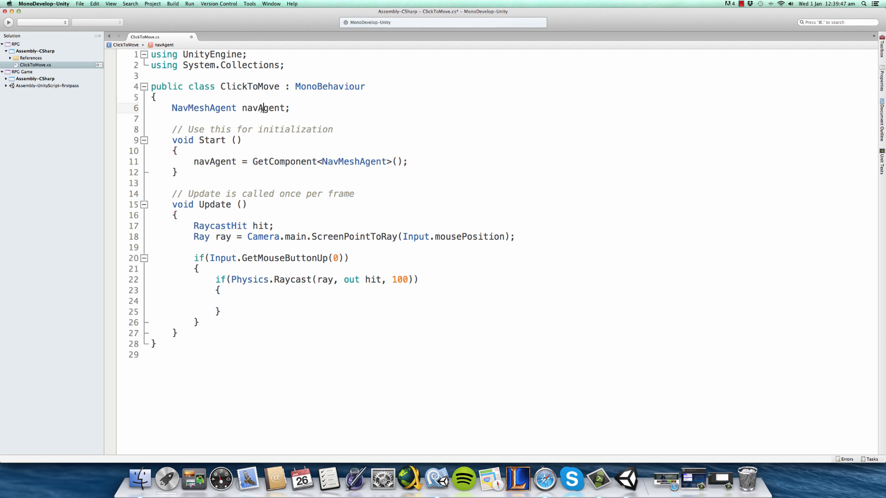
{"action": "double_click", "coordinate": [262, 109]}
{"action": "double_click", "coordinate": [213, 108]}
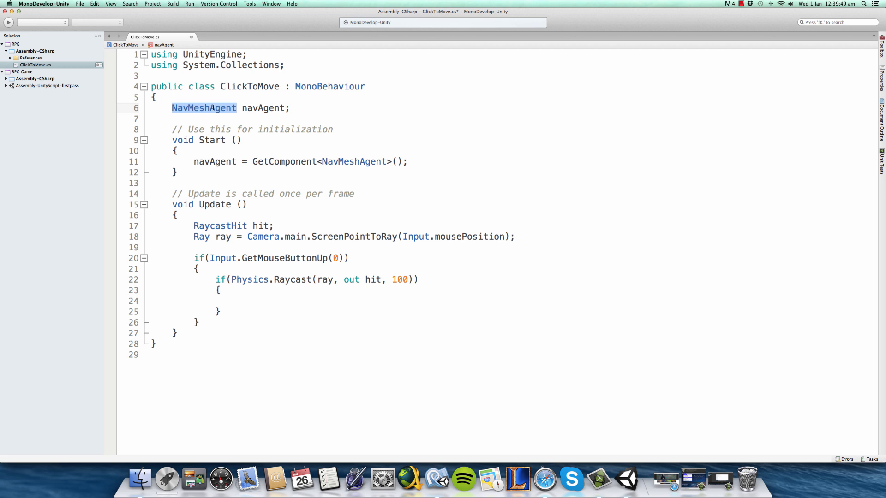
{"action": "key", "text": "super+Tab"}
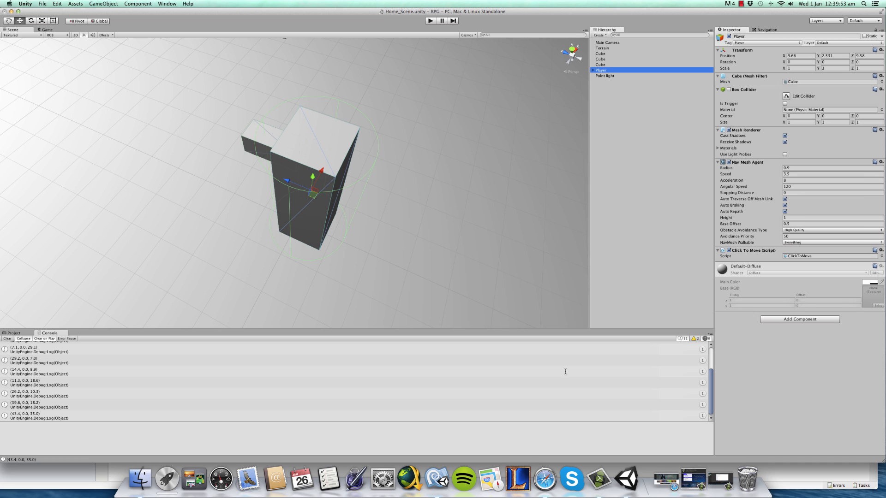
{"action": "left_click", "coordinate": [446, 479]}
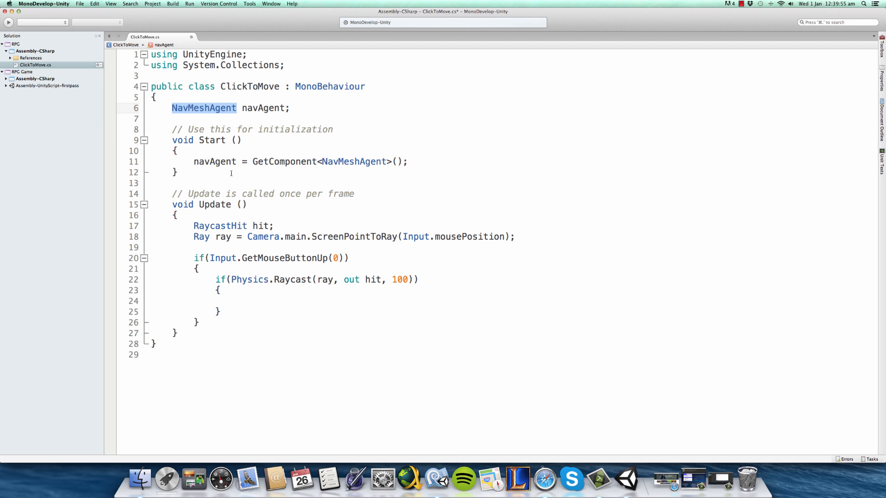
{"action": "double_click", "coordinate": [215, 161]}
{"action": "left_click_drag", "start_coordinate": [257, 162], "coordinate": [412, 160]}
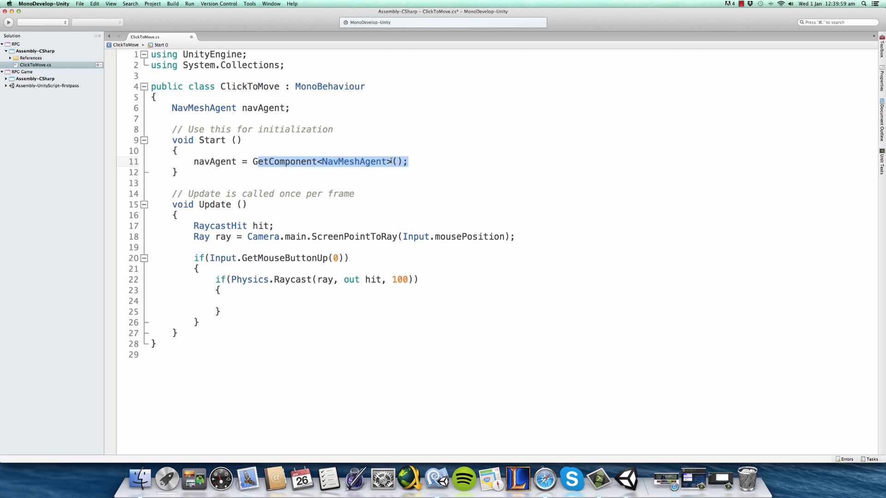
{"action": "left_click", "coordinate": [627, 479]}
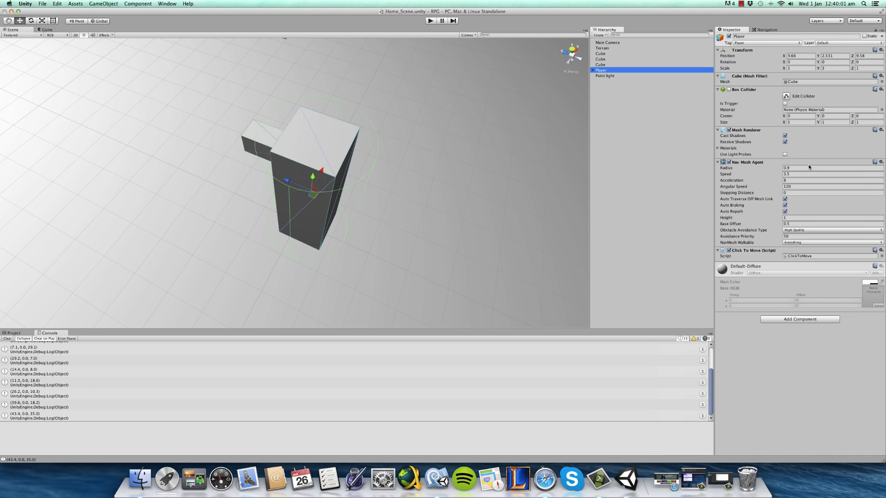
{"action": "left_click", "coordinate": [437, 479]}
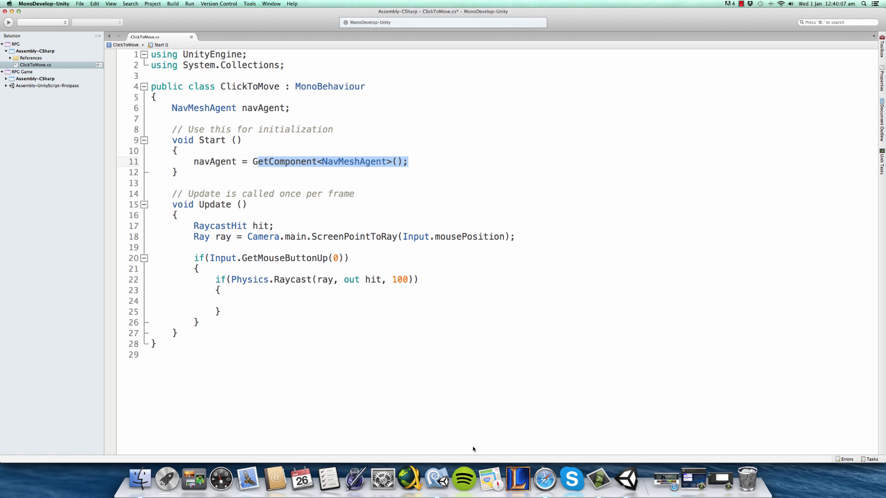
Switch to Unity, add the Click To Move script to the Point light, and review the GetComponent line in MonoDevelop.
{"action": "left_click", "coordinate": [628, 479]}
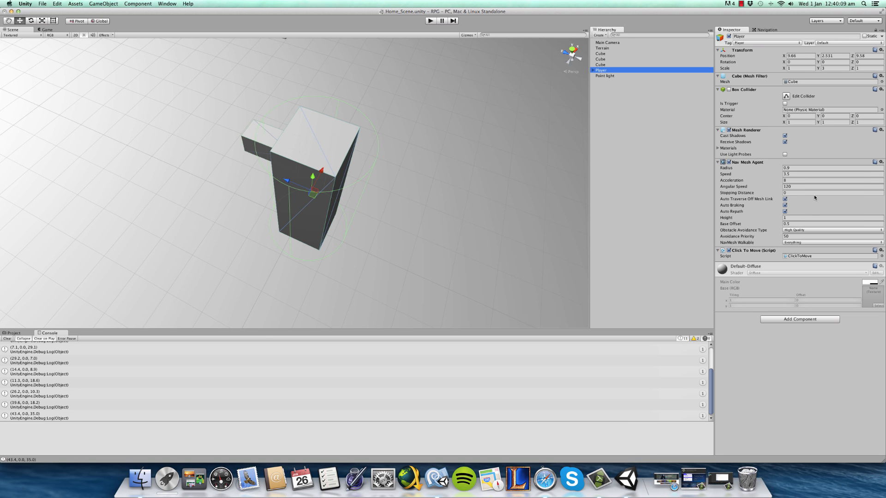
{"action": "left_click", "coordinate": [619, 75]}
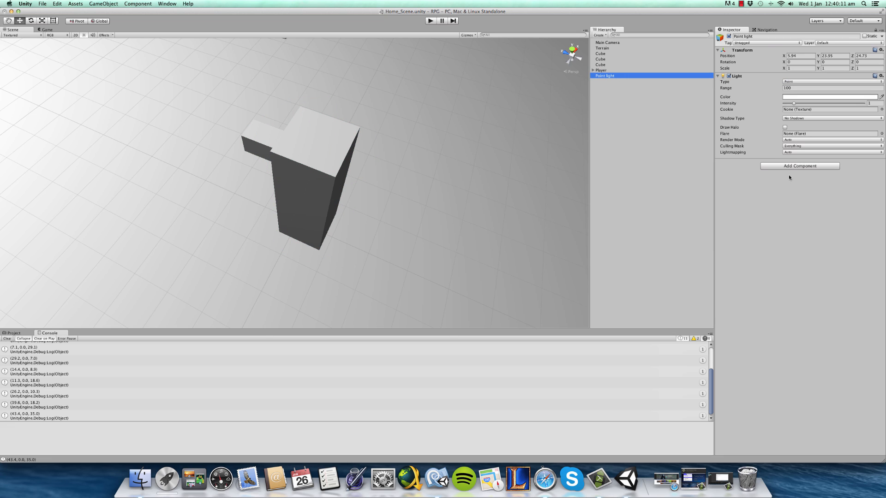
{"action": "left_click", "coordinate": [789, 166]}
{"action": "type", "text": "click"}
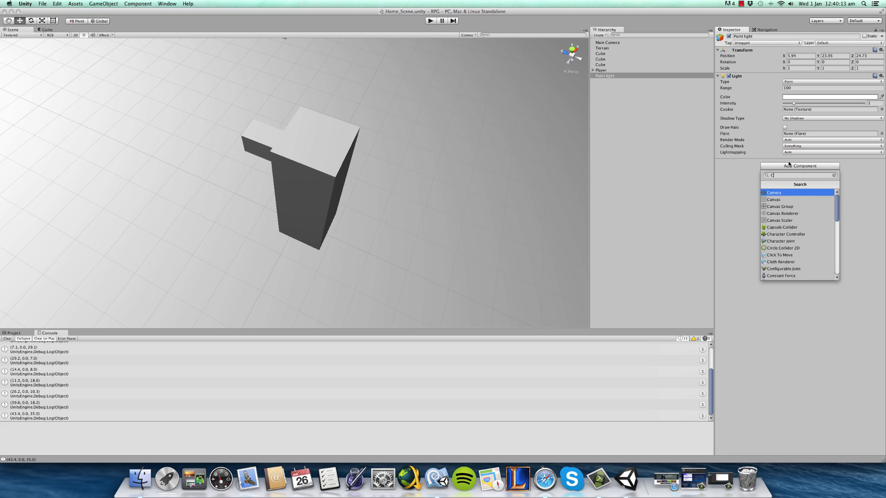
{"action": "key", "text": "Return"}
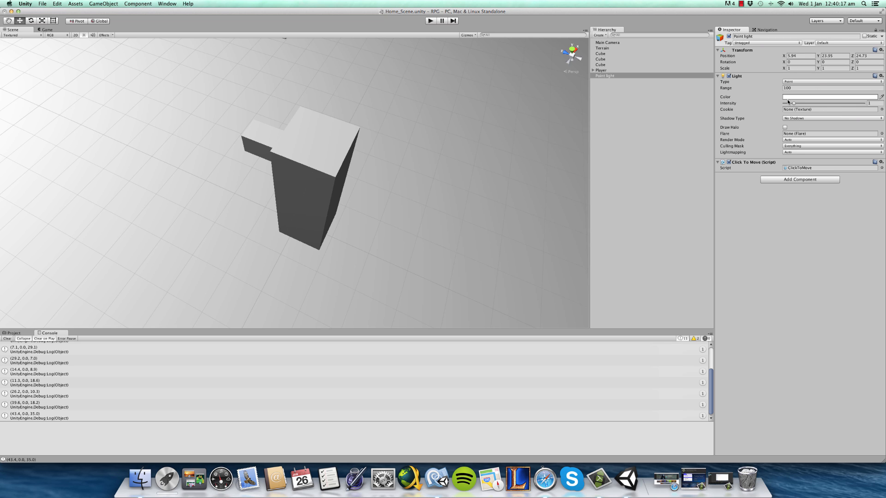
{"action": "left_click", "coordinate": [437, 480]}
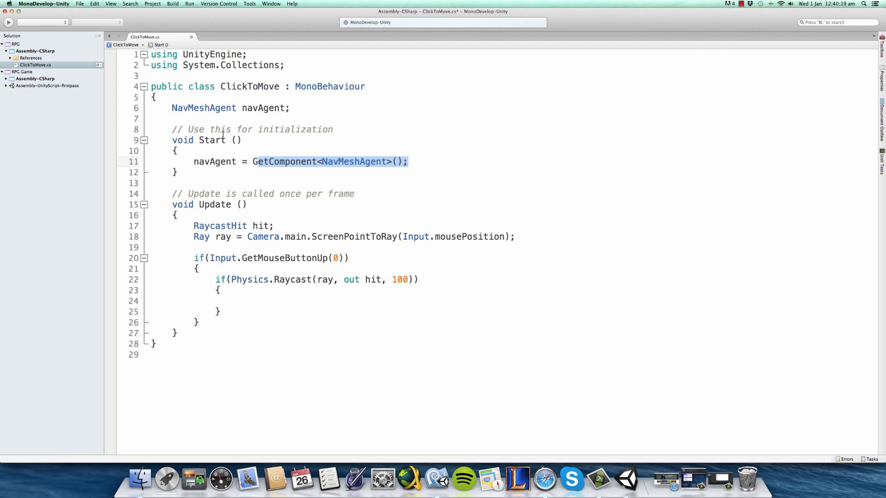
{"action": "left_click_drag", "start_coordinate": [169, 161], "coordinate": [427, 162]}
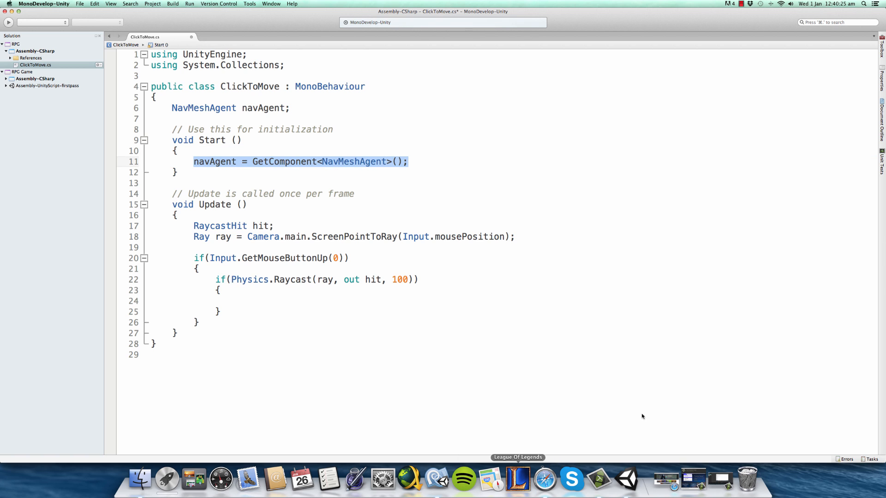
Switch to Unity, remove the Click To Move component from the Point light, and reselect the Player.
{"action": "left_click", "coordinate": [627, 480]}
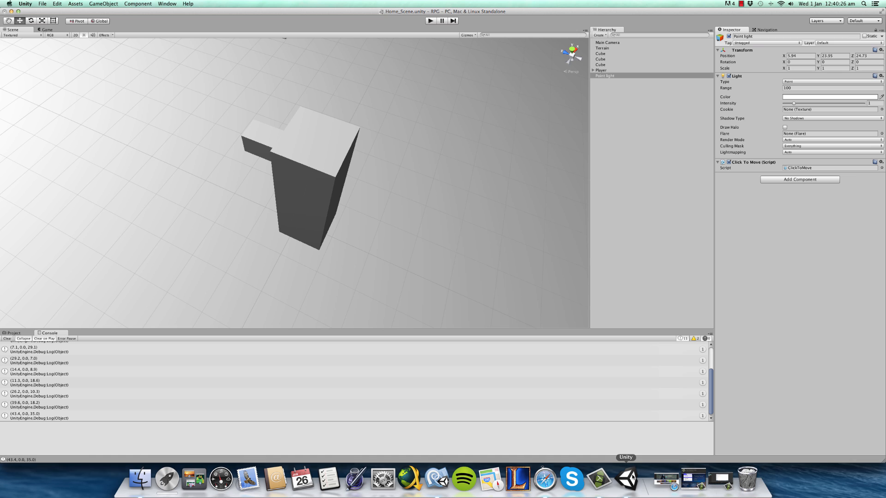
{"action": "left_click", "coordinate": [881, 162]}
{"action": "left_click", "coordinate": [849, 178]}
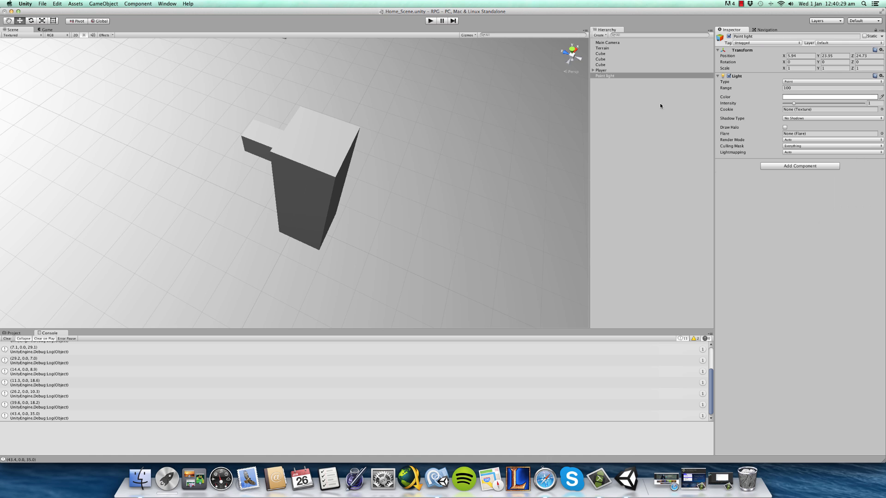
{"action": "left_click", "coordinate": [602, 70]}
Return to MonoDevelop and examine the Physics.Raycast block and the surrounding Input.GetMouseButtonUp block in Update.
{"action": "left_click", "coordinate": [439, 477]}
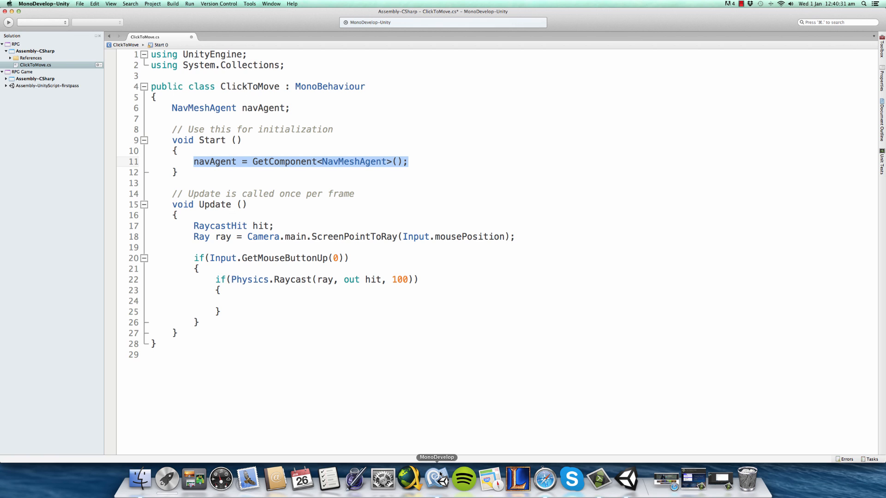
{"action": "left_click", "coordinate": [229, 301]}
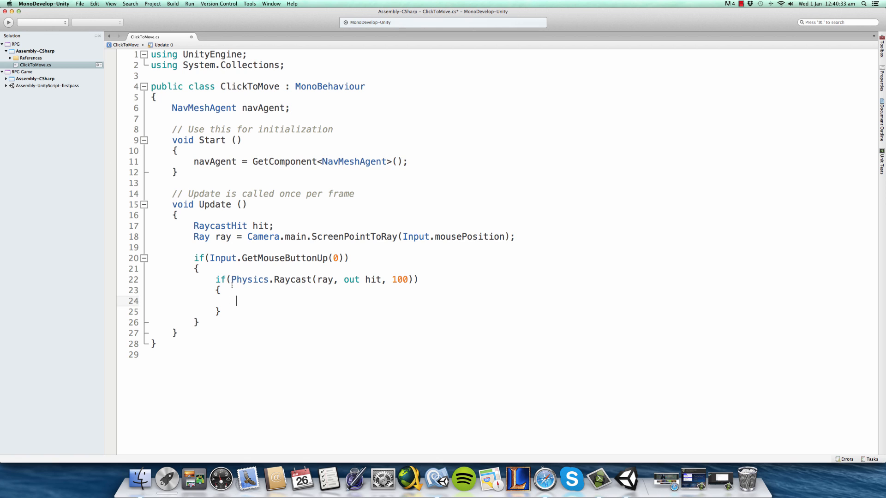
{"action": "left_click", "coordinate": [215, 280]}
{"action": "key", "text": "shift+Down"}
{"action": "key", "text": "shift+Down"}
{"action": "key", "text": "shift+Down"}
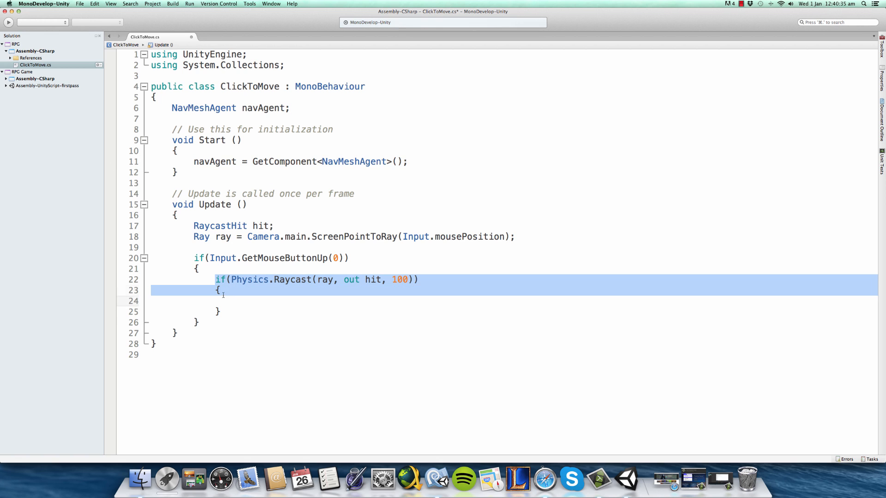
{"action": "key", "text": "shift+End"}
{"action": "left_click", "coordinate": [237, 300]}
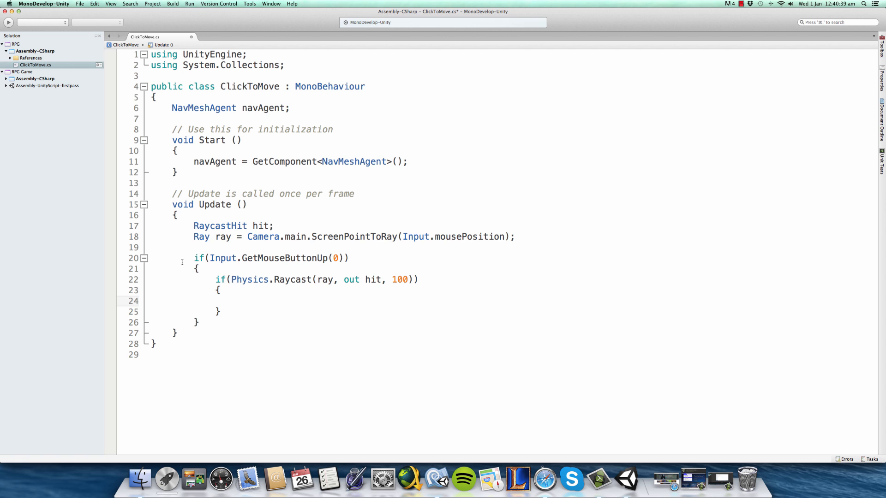
{"action": "left_click_drag", "start_coordinate": [193, 258], "coordinate": [215, 324]}
Add navAgent.SetDestination(hit.point); inside the Physics.Raycast block and save the ClickToMove script.
{"action": "left_click", "coordinate": [255, 299]}
{"action": "type", "text": "nava"}
{"action": "key", "text": "Return"}
{"action": "type", "text": ".setd"}
{"action": "key", "text": "Return"}
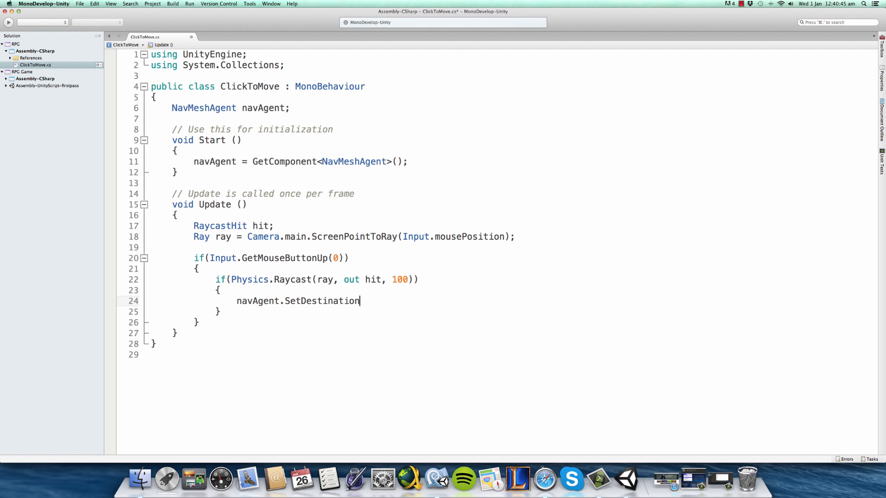
{"action": "type", "text": "(hi"}
{"action": "type", "text": "t.p"}
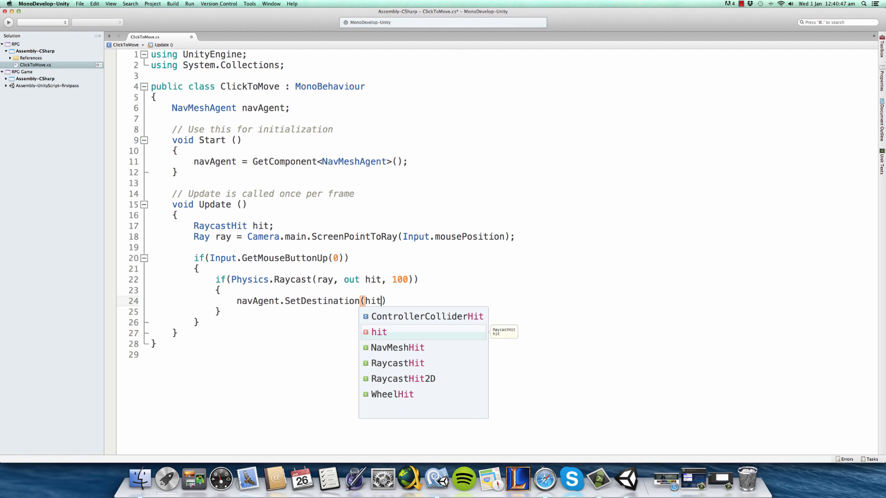
{"action": "key", "text": "Return"}
{"action": "type", "text": ";"}
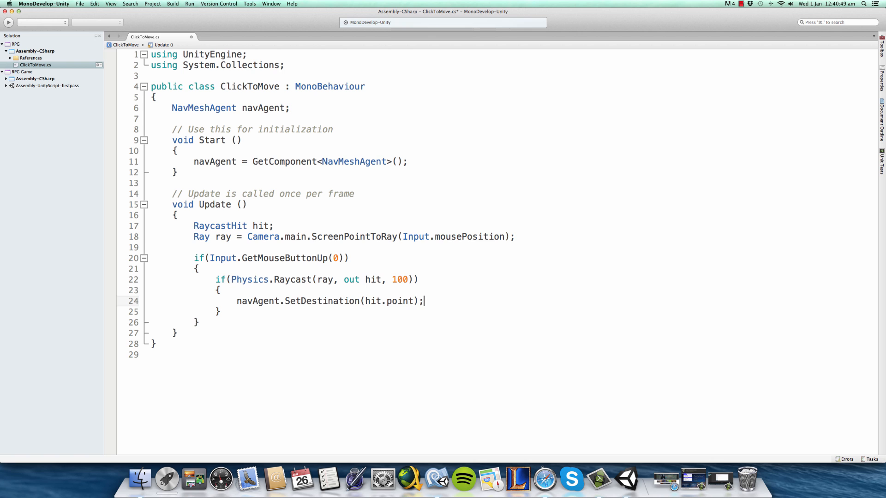
{"action": "key", "text": "super+s"}
Switch to Unity, clear the console, and play the scene, sending the Player to several points around and inside the cube walls.
{"action": "left_click", "coordinate": [228, 305]}
{"action": "left_click_drag", "start_coordinate": [228, 305], "coordinate": [427, 302]}
{"action": "left_click", "coordinate": [627, 480]}
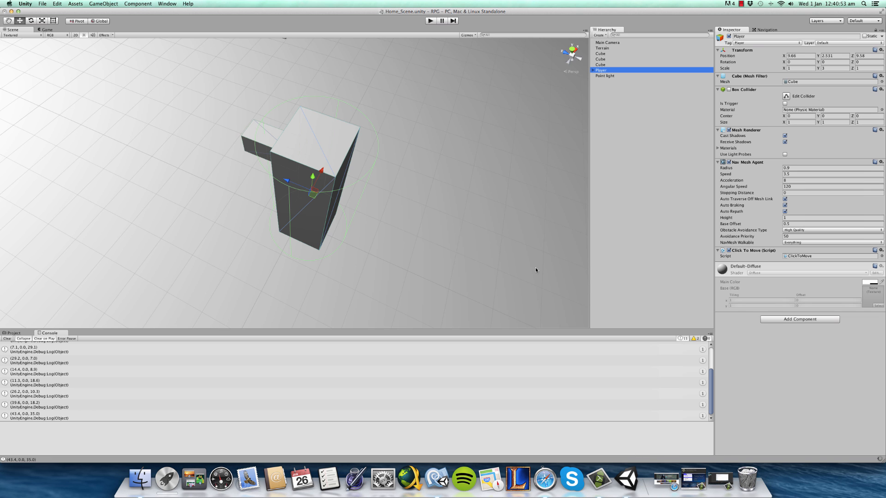
{"action": "left_click", "coordinate": [7, 339]}
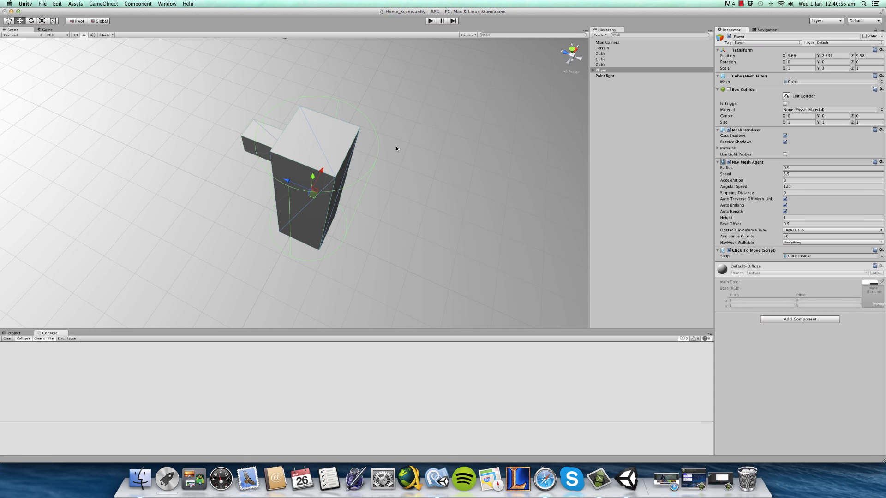
{"action": "left_click", "coordinate": [432, 22]}
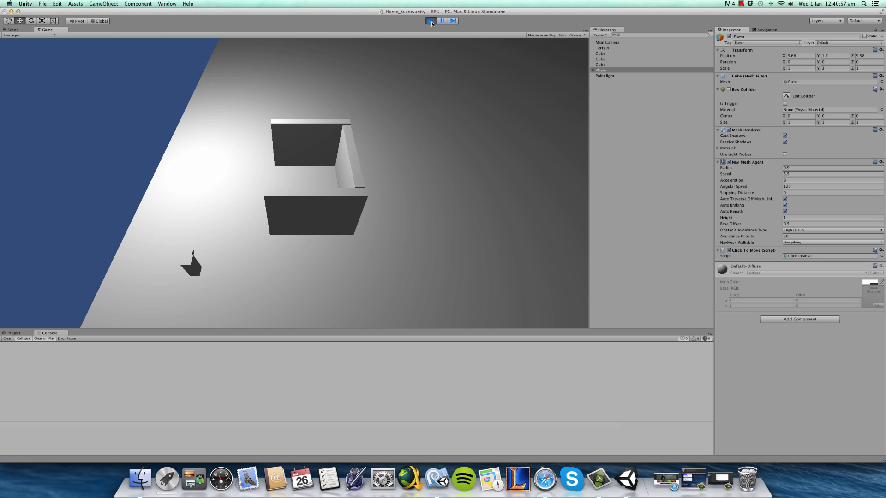
{"action": "left_click", "coordinate": [399, 181]}
{"action": "left_click", "coordinate": [326, 178]}
{"action": "left_click", "coordinate": [260, 160]}
{"action": "left_click", "coordinate": [380, 190]}
{"action": "left_click", "coordinate": [324, 176]}
Set the Player's Nav Mesh Agent speed to 7 while playing and send the Player to several destinations inside and outside the walls.
{"action": "left_click", "coordinate": [812, 178]}
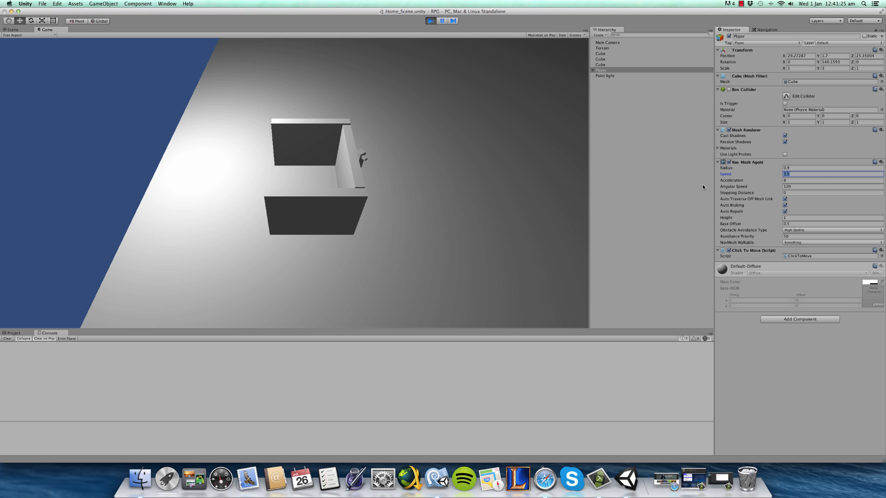
{"action": "type", "text": "7"}
{"action": "key", "text": "Return"}
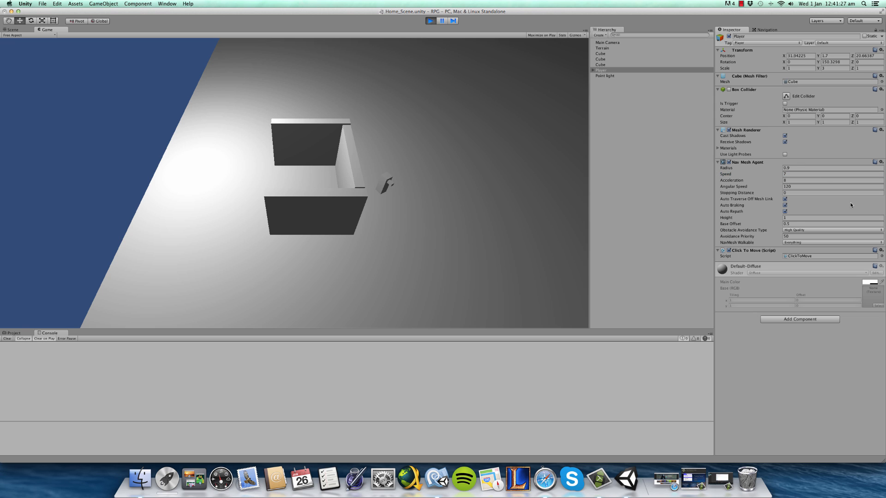
{"action": "left_click", "coordinate": [328, 258]}
{"action": "left_click", "coordinate": [302, 177]}
{"action": "left_click", "coordinate": [322, 256]}
Select all three cube walls in the Scene view, stop play mode, and deactivate them.
{"action": "left_click", "coordinate": [14, 29]}
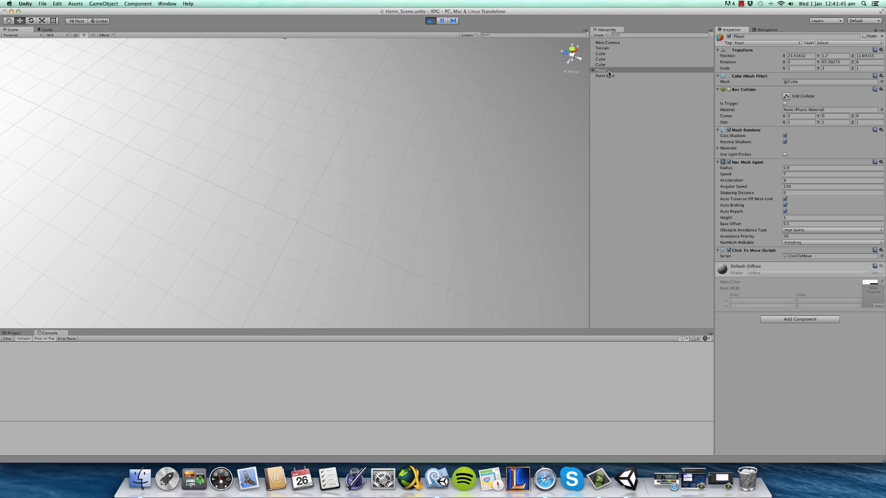
{"action": "double_click", "coordinate": [612, 59]}
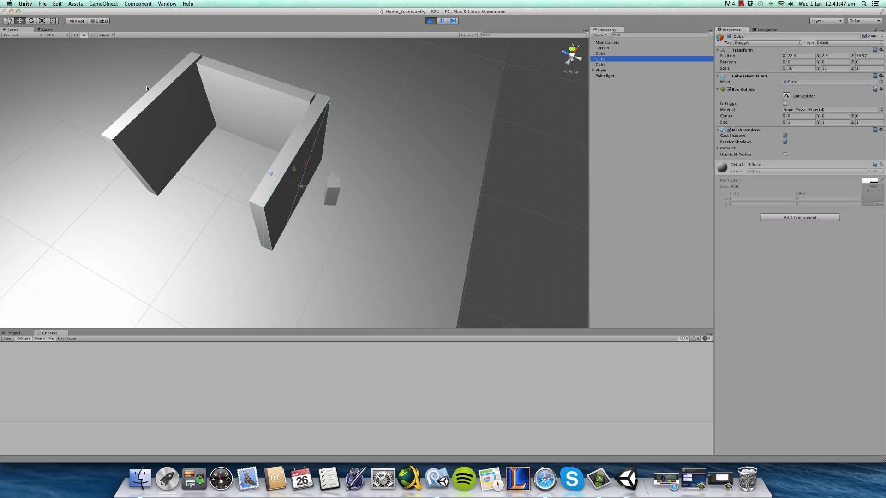
{"action": "left_click", "coordinate": [177, 111]}
{"action": "left_click", "coordinate": [260, 103], "text": "shift"}
{"action": "left_click", "coordinate": [301, 174], "text": "shift"}
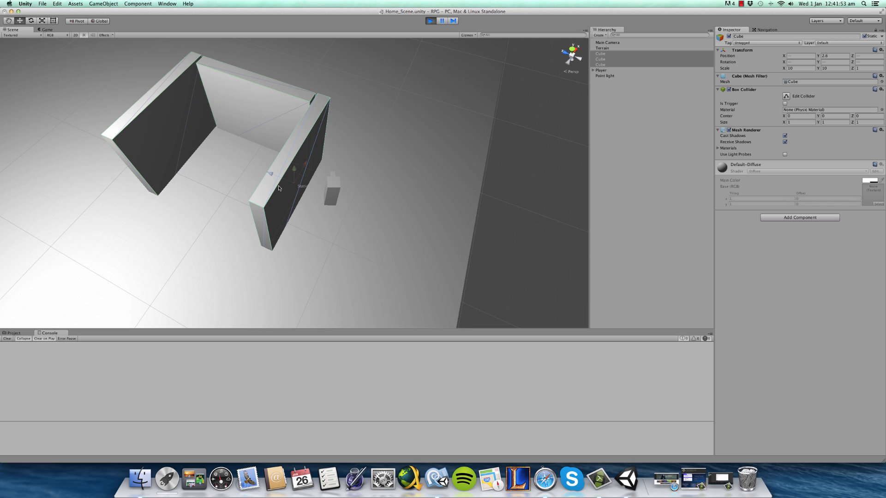
{"action": "key", "text": "v"}
{"action": "left_click", "coordinate": [429, 21]}
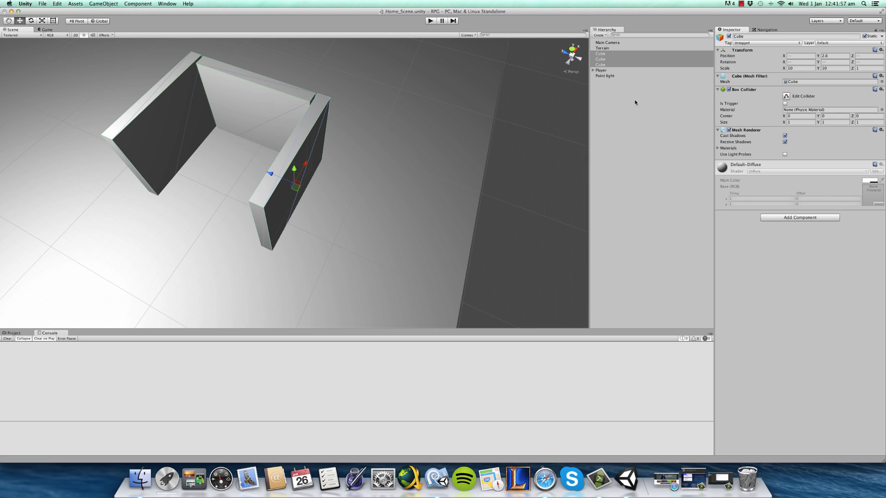
{"action": "left_click", "coordinate": [729, 36]}
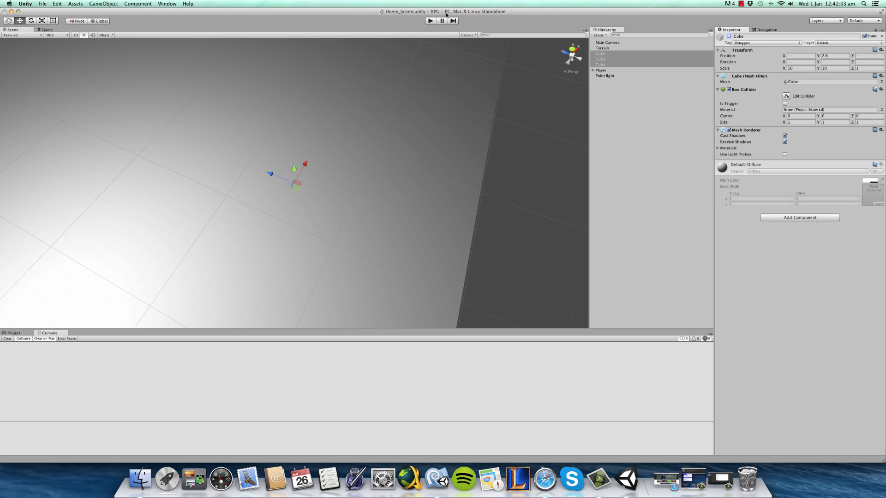
Play the scene and test the Player's pathfinding while toggling the three walls' active state, and stop play mode.
{"action": "left_click", "coordinate": [430, 20]}
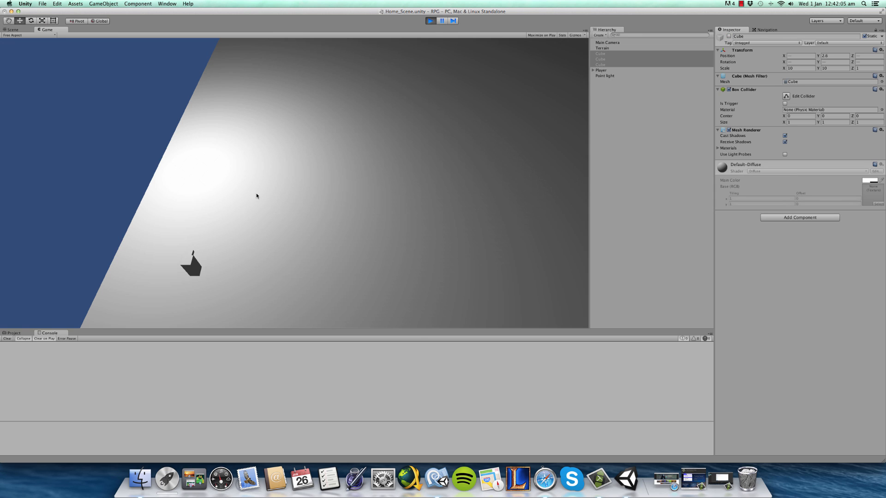
{"action": "left_click", "coordinate": [278, 192]}
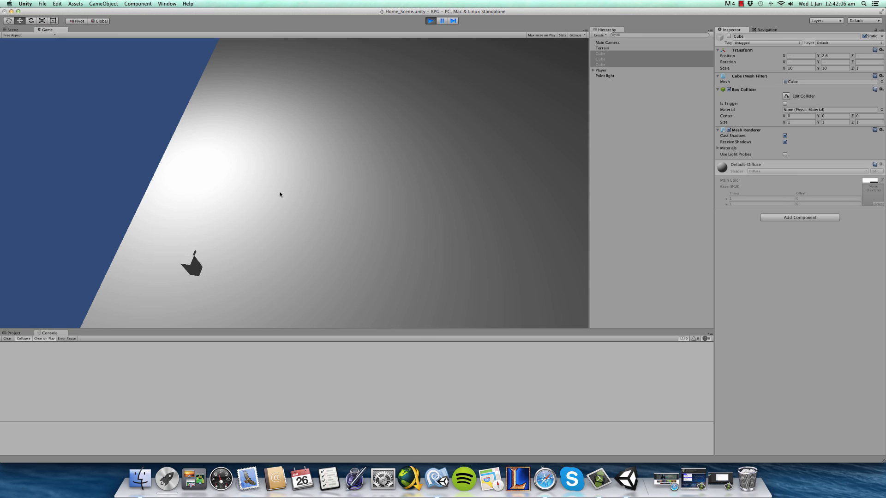
{"action": "left_click", "coordinate": [729, 36]}
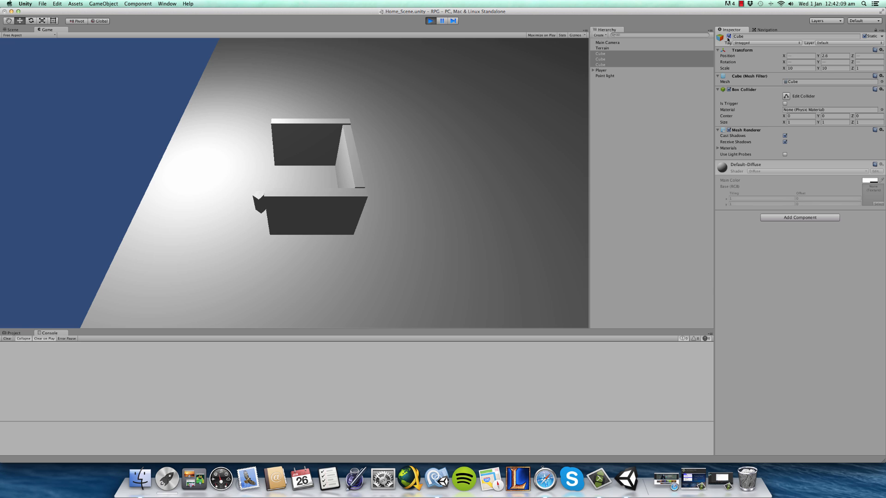
{"action": "left_click", "coordinate": [322, 180]}
{"action": "left_click", "coordinate": [729, 36]}
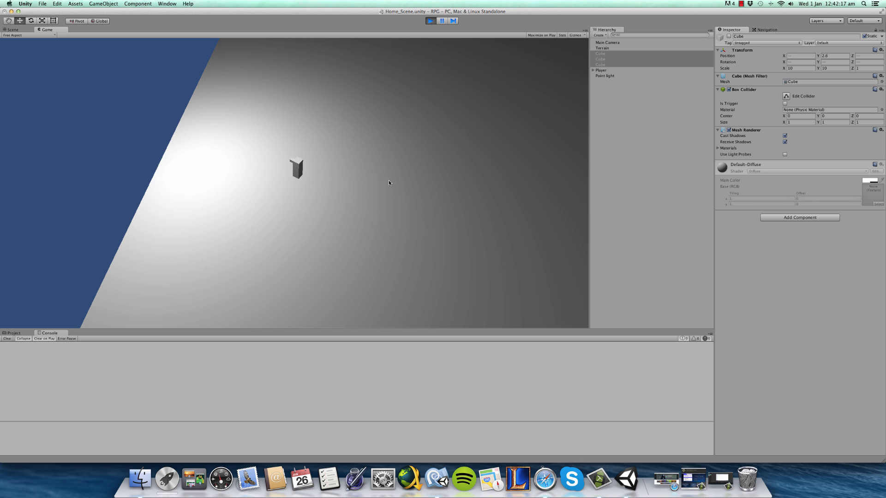
{"action": "key", "text": "d"}
{"action": "left_click", "coordinate": [729, 36]}
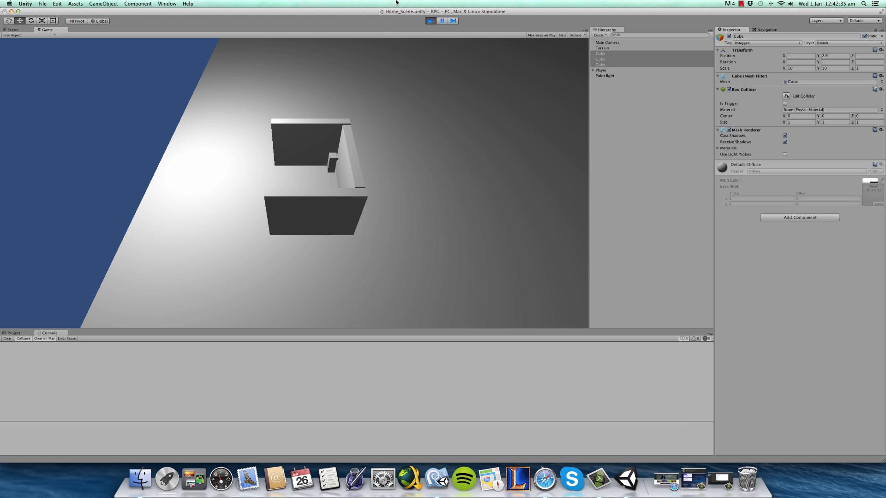
{"action": "left_click", "coordinate": [430, 21]}
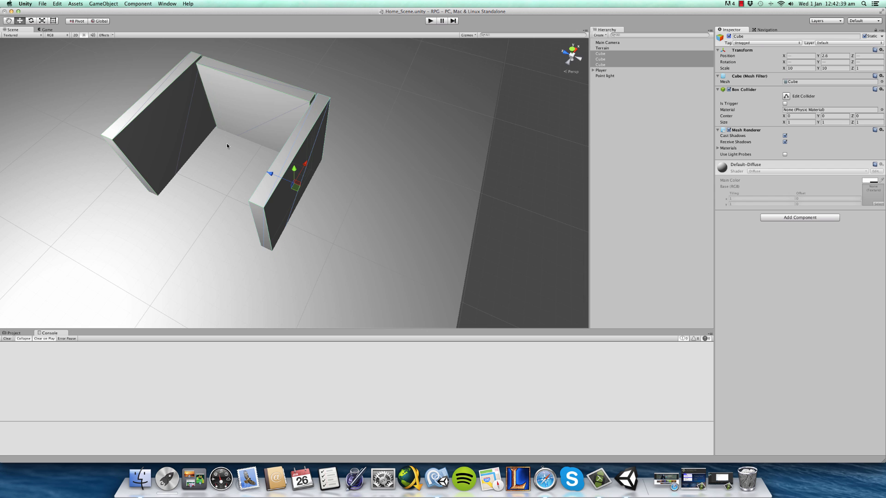
Examine the three cube walls and the Player in the Scene view from several angles and distances.
{"action": "left_click_drag", "start_coordinate": [226, 143], "coordinate": [64, 54], "text": "alt"}
{"action": "left_click", "coordinate": [10, 29]}
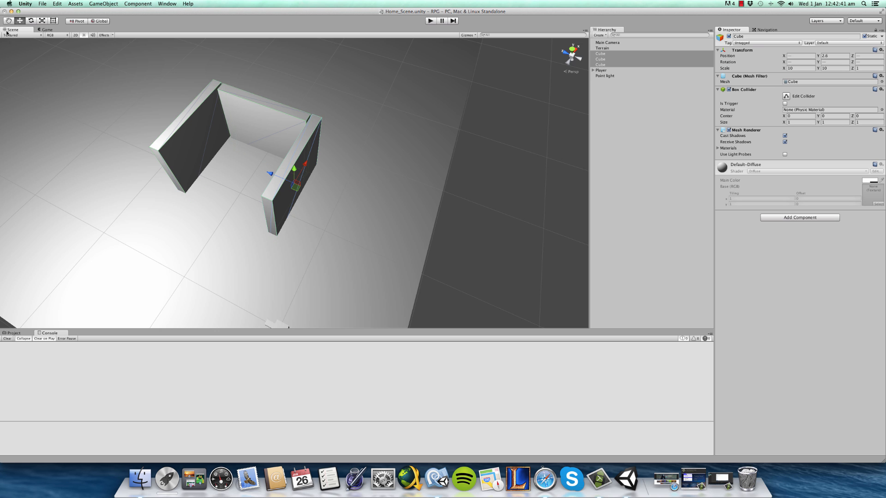
{"action": "key", "text": "f"}
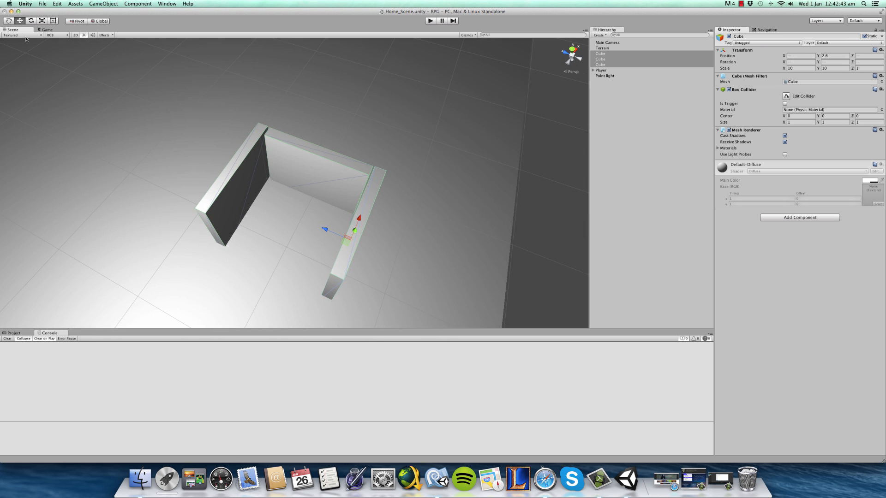
{"action": "scroll", "coordinate": [245, 140], "scroll_direction": "up", "scroll_amount": 3}
{"action": "left_click_drag", "start_coordinate": [279, 142], "coordinate": [225, 171], "text": "alt"}
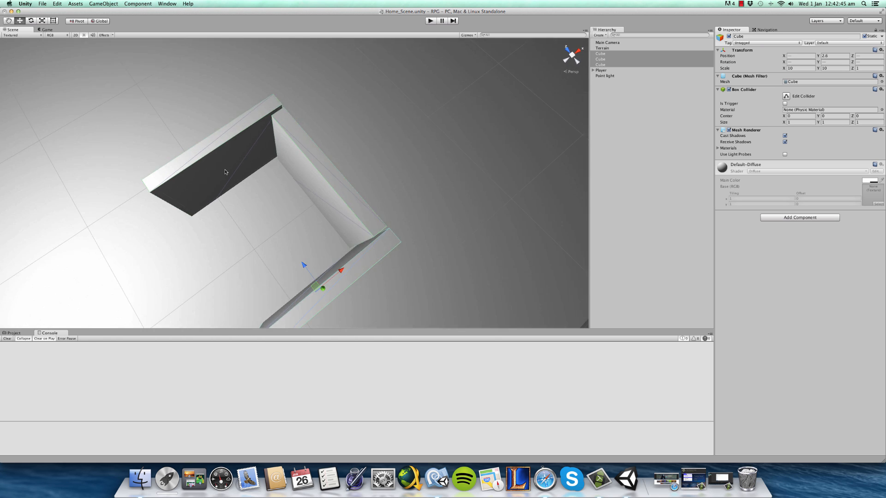
{"action": "scroll", "coordinate": [225, 172], "scroll_direction": "down", "scroll_amount": 2}
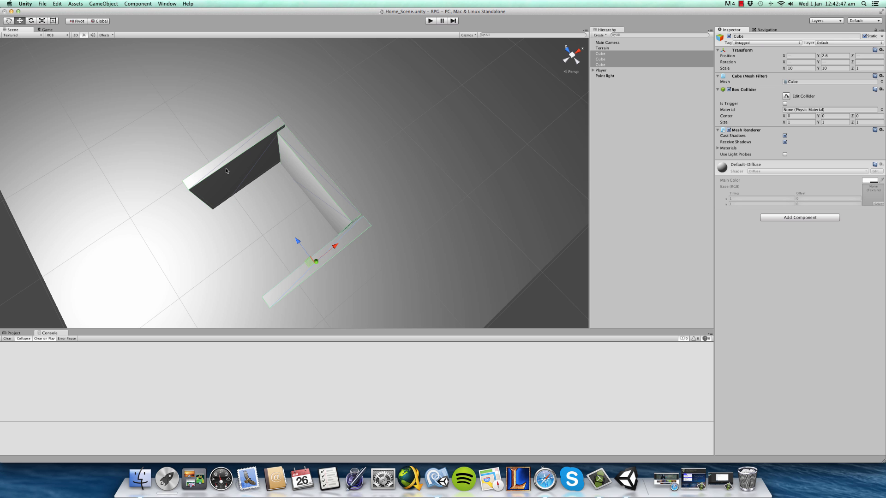
{"action": "left_click_drag", "start_coordinate": [352, 226], "coordinate": [586, 153], "text": "alt"}
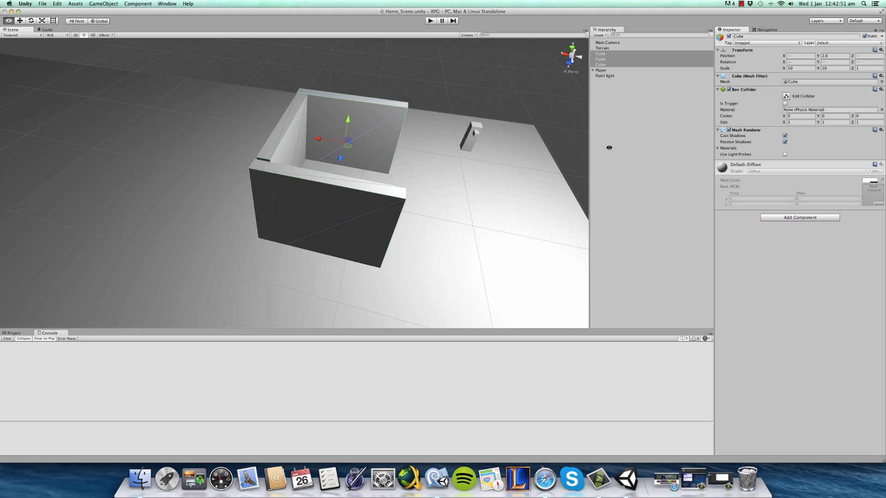
{"action": "left_click_drag", "start_coordinate": [415, 181], "coordinate": [338, 226], "text": "alt"}
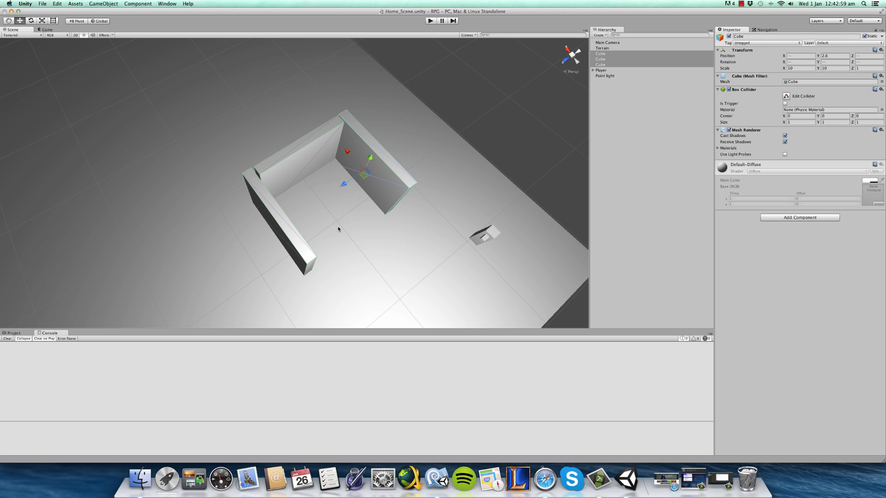
{"action": "left_click_drag", "start_coordinate": [322, 216], "coordinate": [180, 222], "text": "alt"}
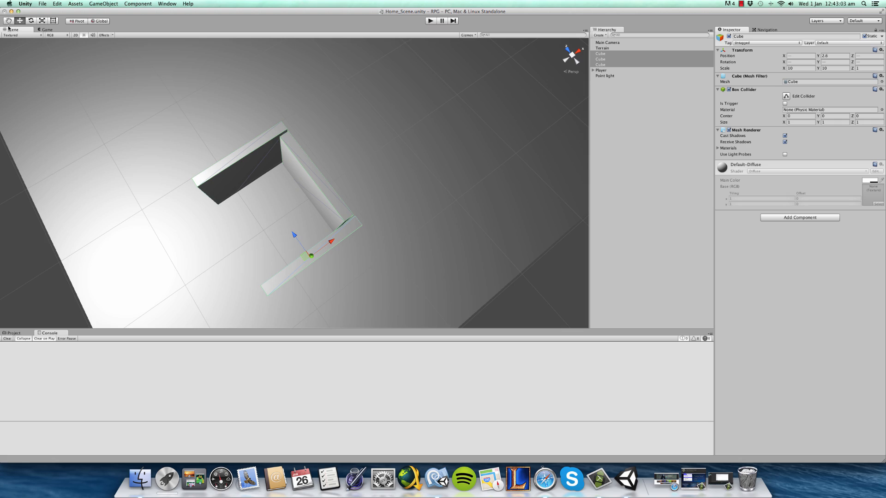
{"action": "key", "text": "f"}
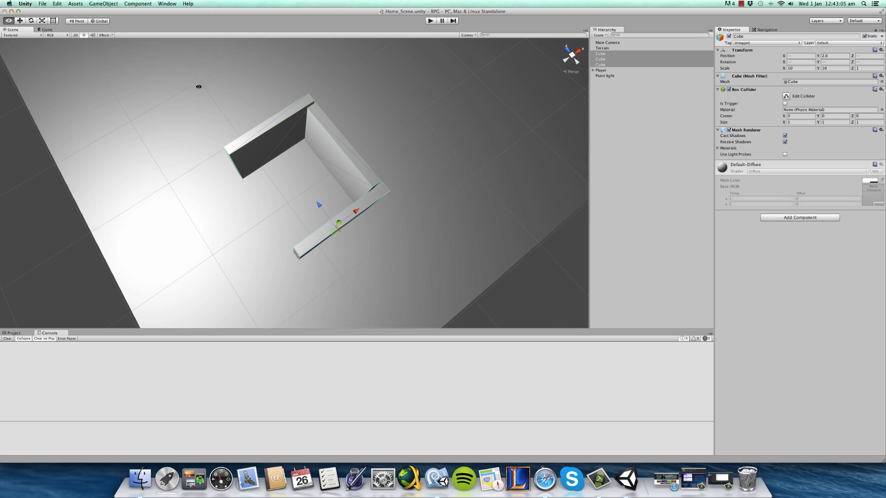
{"action": "left_click_drag", "start_coordinate": [198, 86], "coordinate": [52, 76], "text": "alt"}
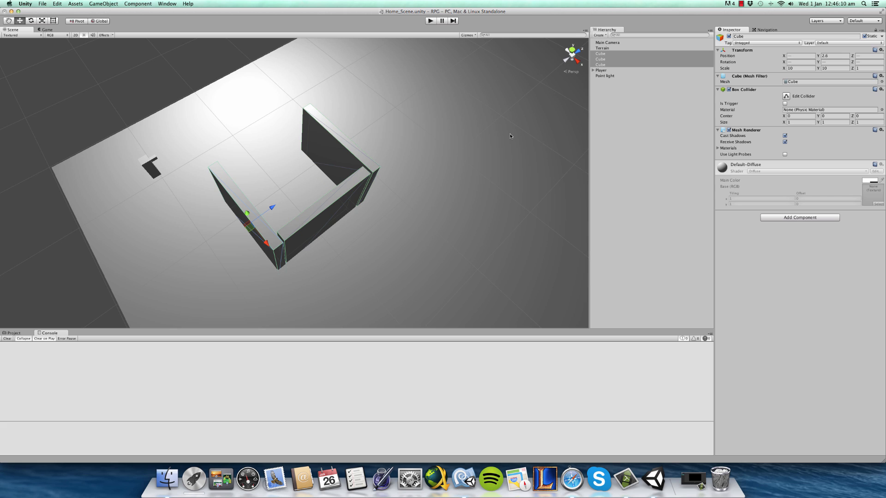
Check the Scene view's draw mode options and inspect the Player's position relative to the walls from other sides of the terrain.
{"action": "left_click", "coordinate": [12, 35]}
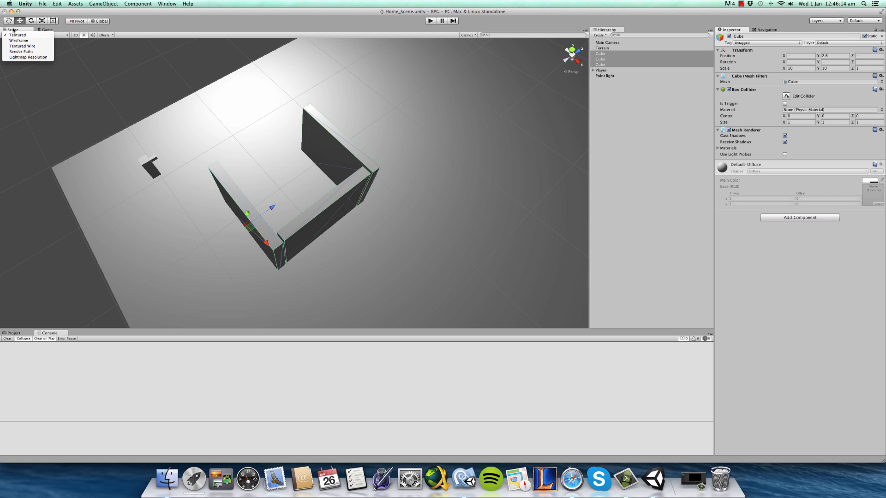
{"action": "left_click", "coordinate": [12, 34]}
{"action": "key", "text": "f"}
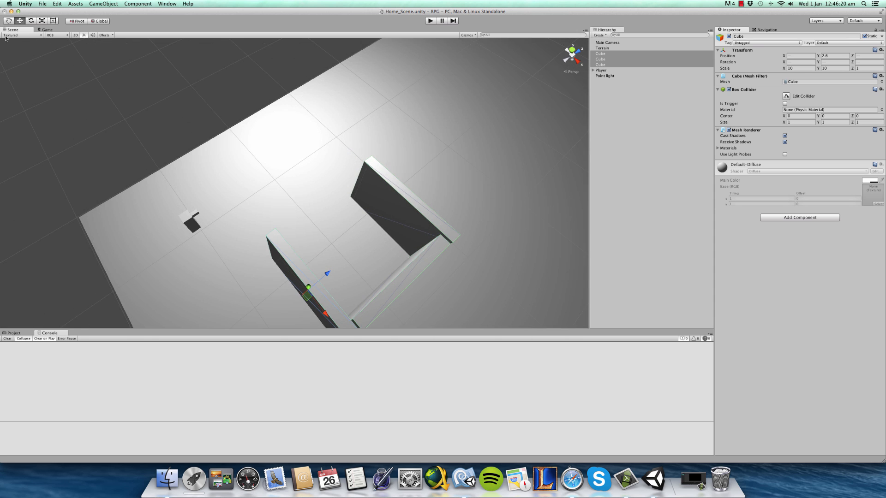
{"action": "left_click_drag", "start_coordinate": [223, 119], "coordinate": [631, 174], "text": "alt"}
{"action": "left_click_drag", "start_coordinate": [554, 171], "coordinate": [118, 105], "text": "alt"}
{"action": "key", "text": "Down"}
{"action": "key", "text": "Left"}
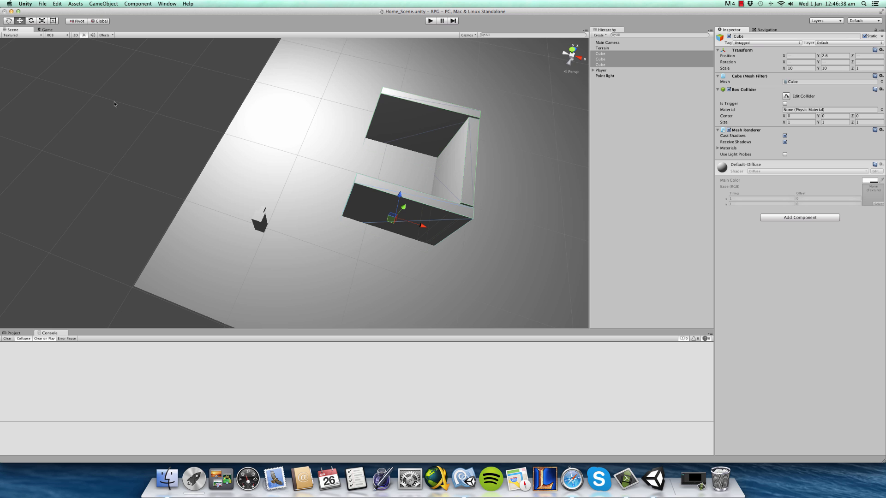
{"action": "left_click_drag", "start_coordinate": [295, 162], "coordinate": [126, 138], "text": "alt"}
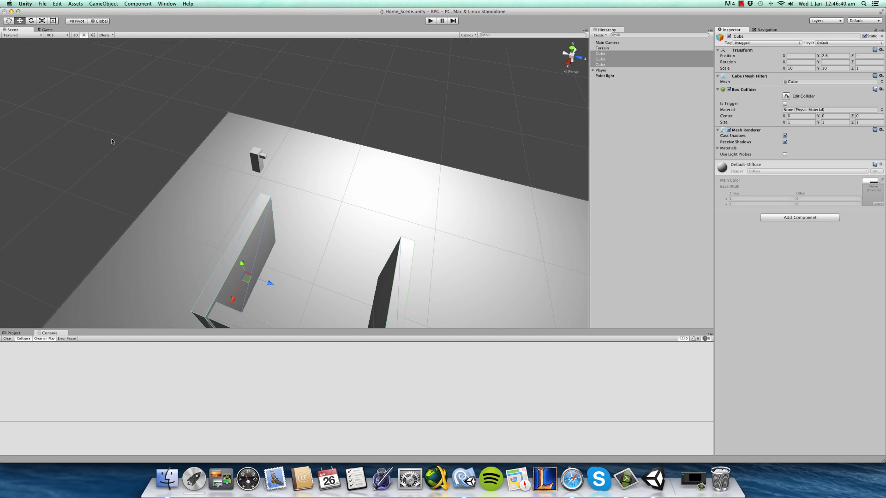